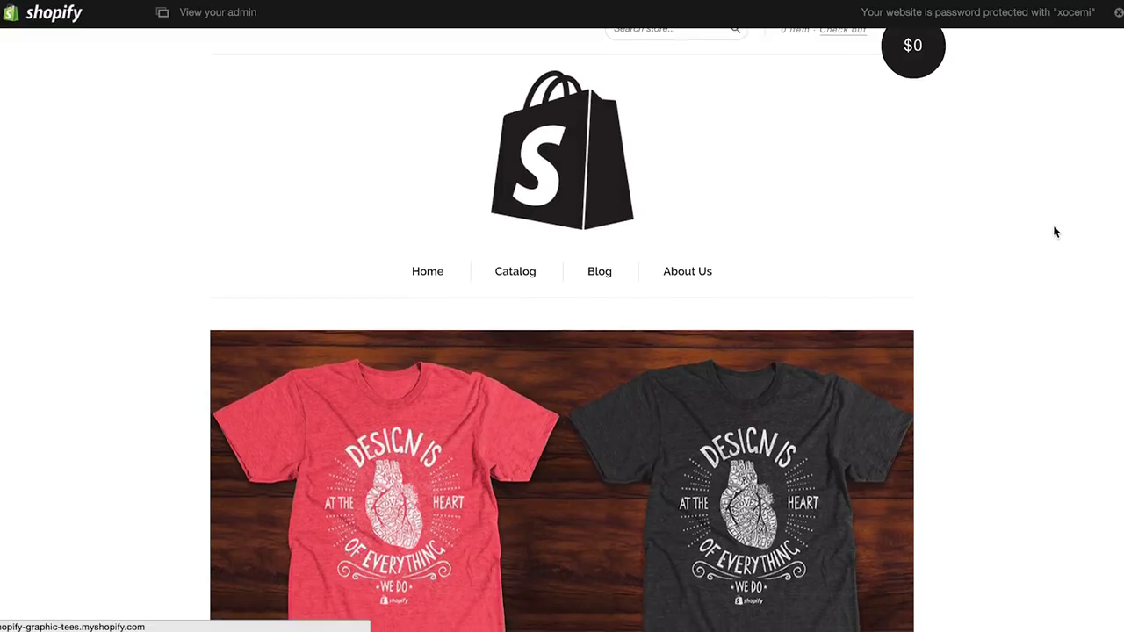
# Step: Open the black Shopify T-Shirt from Featured Products and choose the medium size
pyautogui.scroll(-5, 1055, 227)
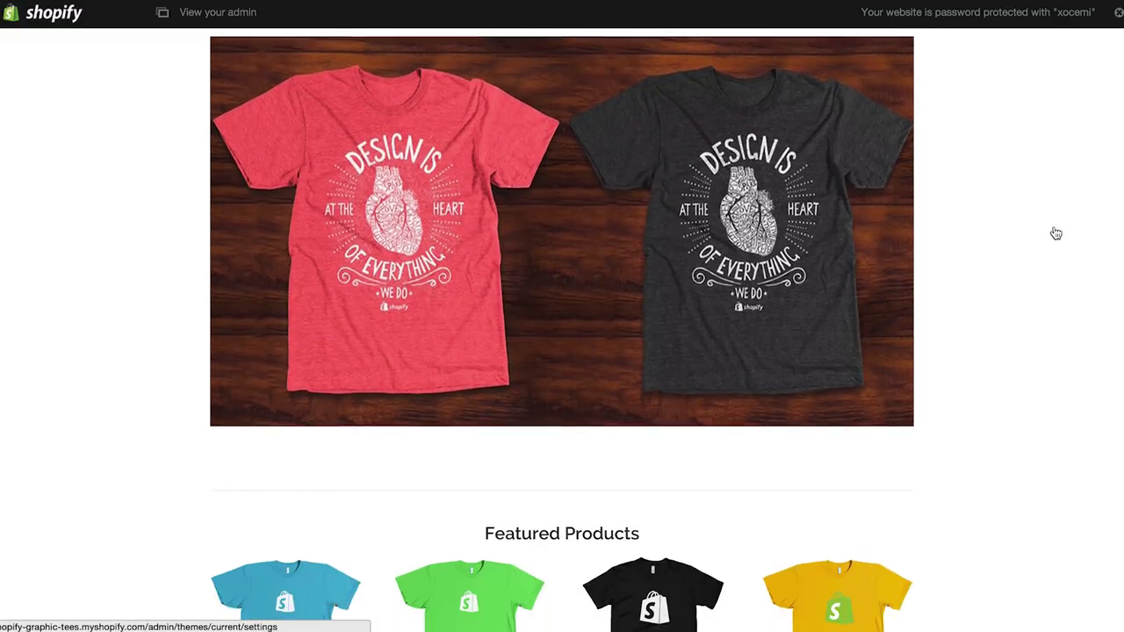
pyautogui.scroll(-2, 1057, 233)
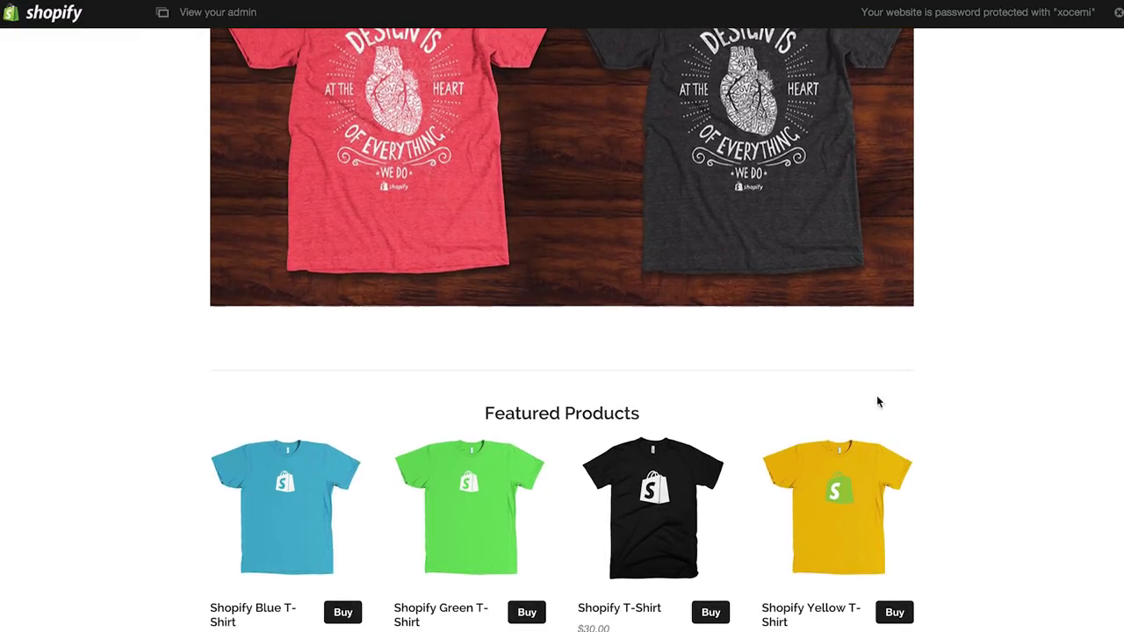
pyautogui.click(676, 518)
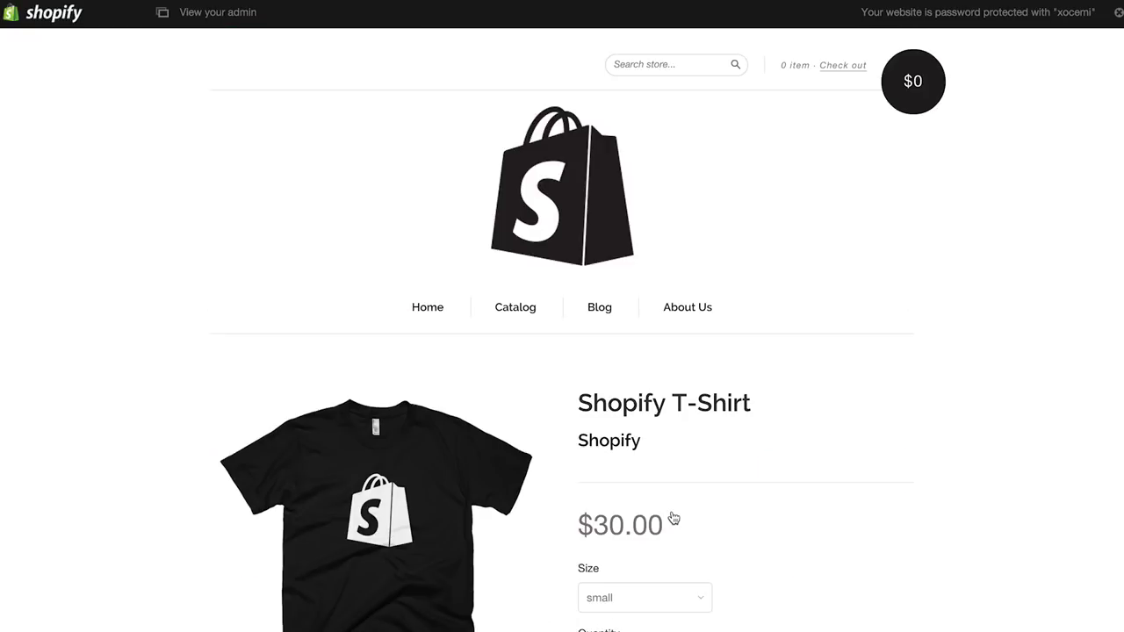
pyautogui.scroll(-2, 674, 519)
pyautogui.click(671, 511)
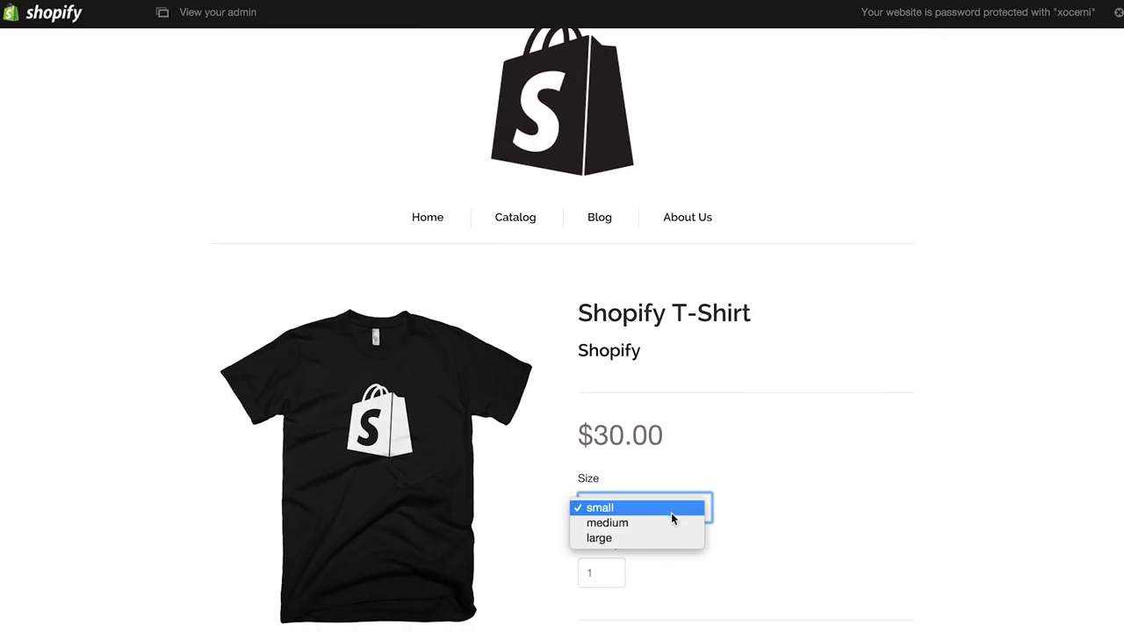
pyautogui.click(665, 526)
pyautogui.scroll(-2, 665, 531)
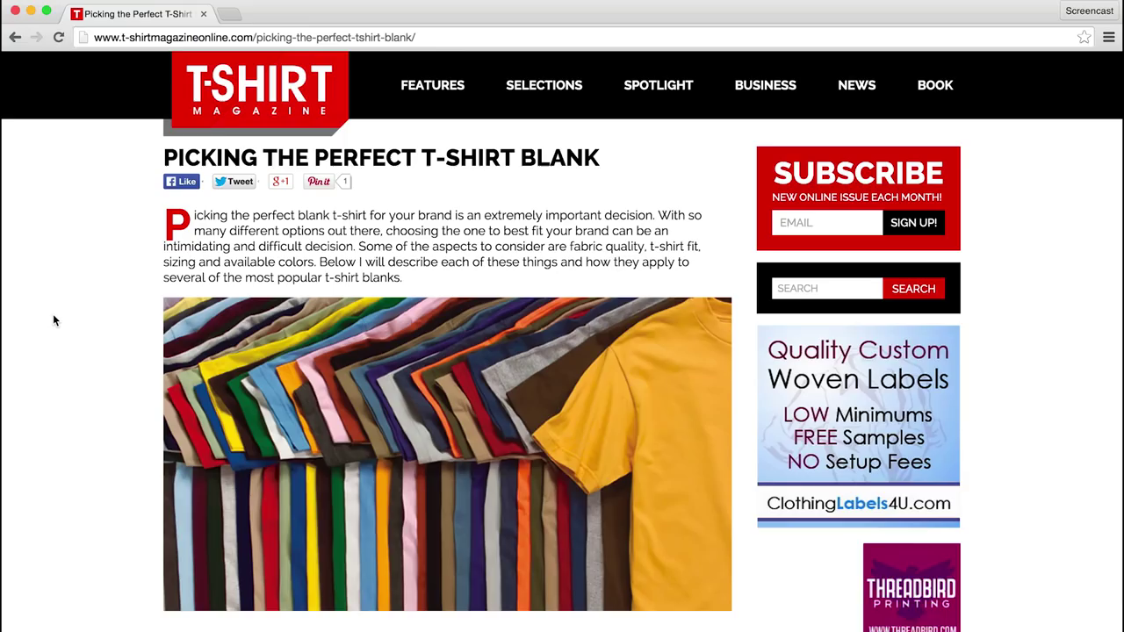
# Step: Read down the T-shirt blank article past Alstyle, Alternative, American Apparel and Anvil to Gildan
pyautogui.scroll(-5, 54, 319)
pyautogui.scroll(-8, 54, 320)
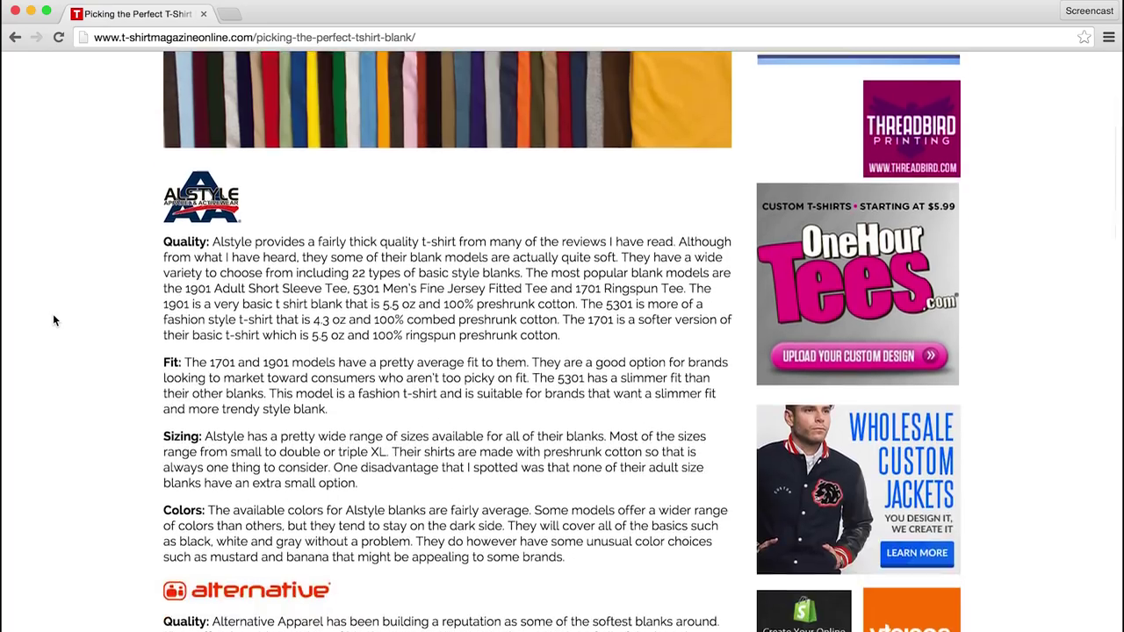
pyautogui.scroll(-6, 53, 319)
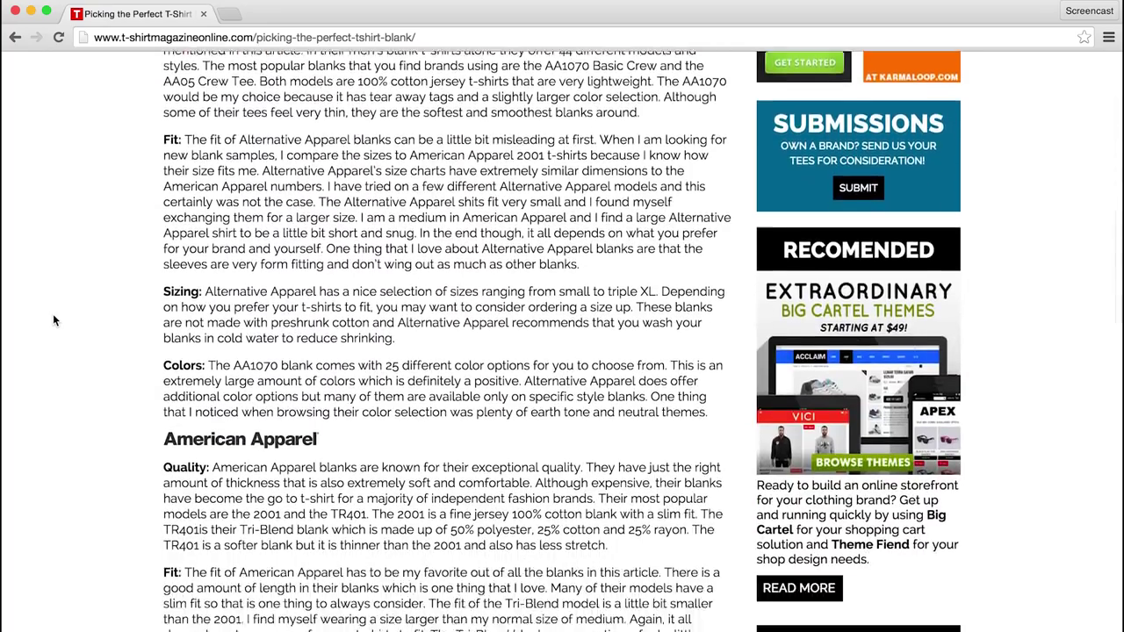
pyautogui.scroll(-6, 53, 320)
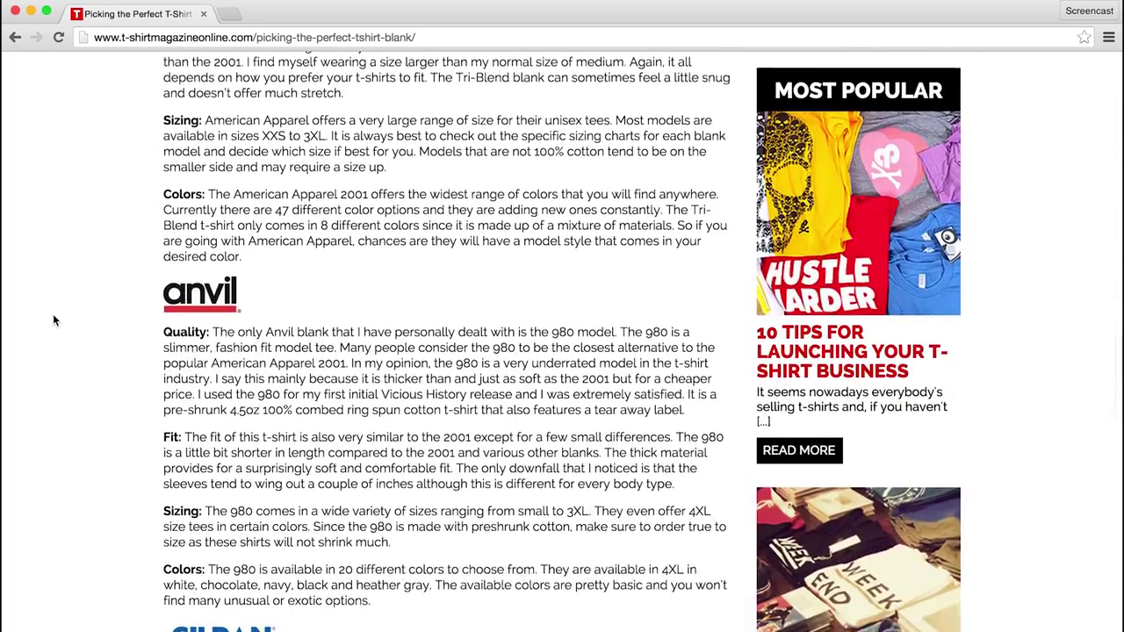
pyautogui.scroll(-2, 53, 321)
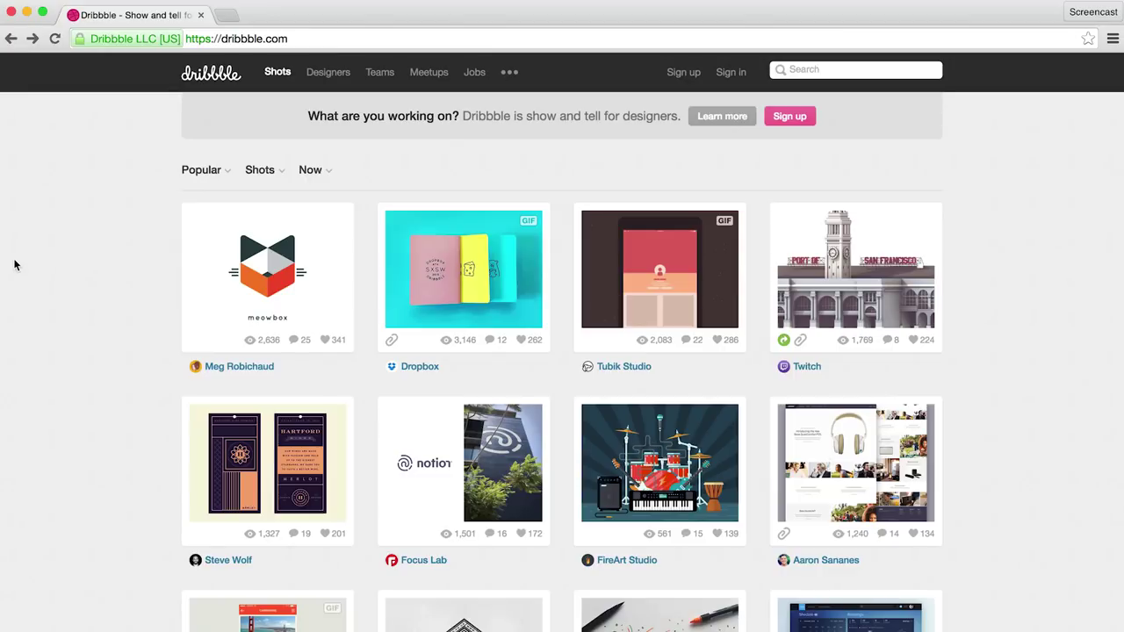
# Step: Browse Dribbble shots and view the Yos Badge shot's designer profile
pyautogui.scroll(-5, 14, 264)
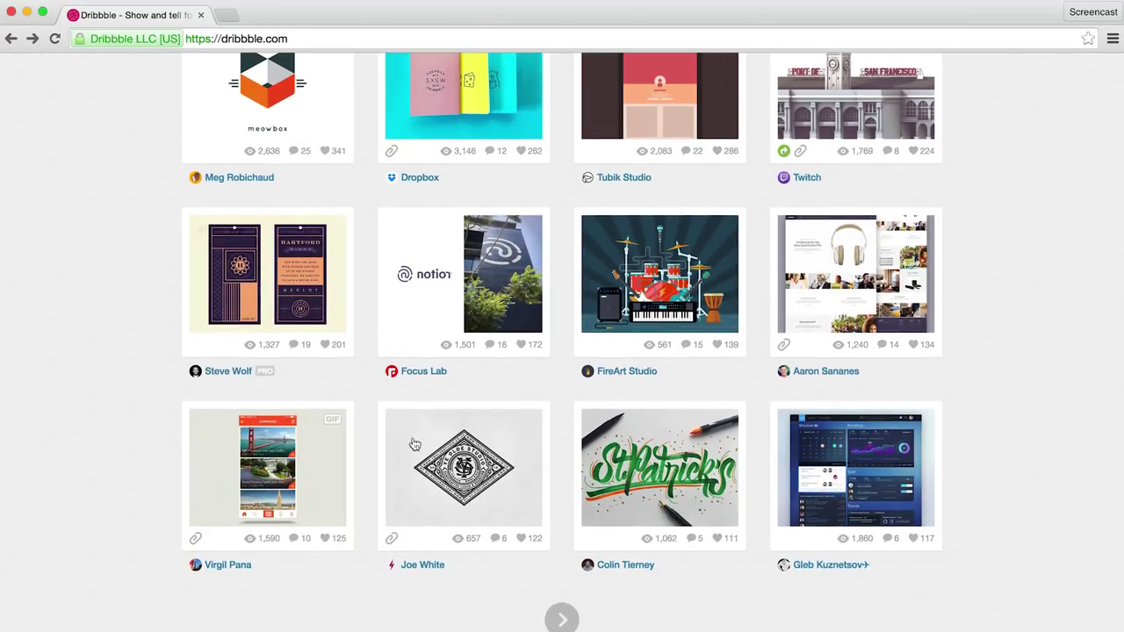
pyautogui.click(444, 470)
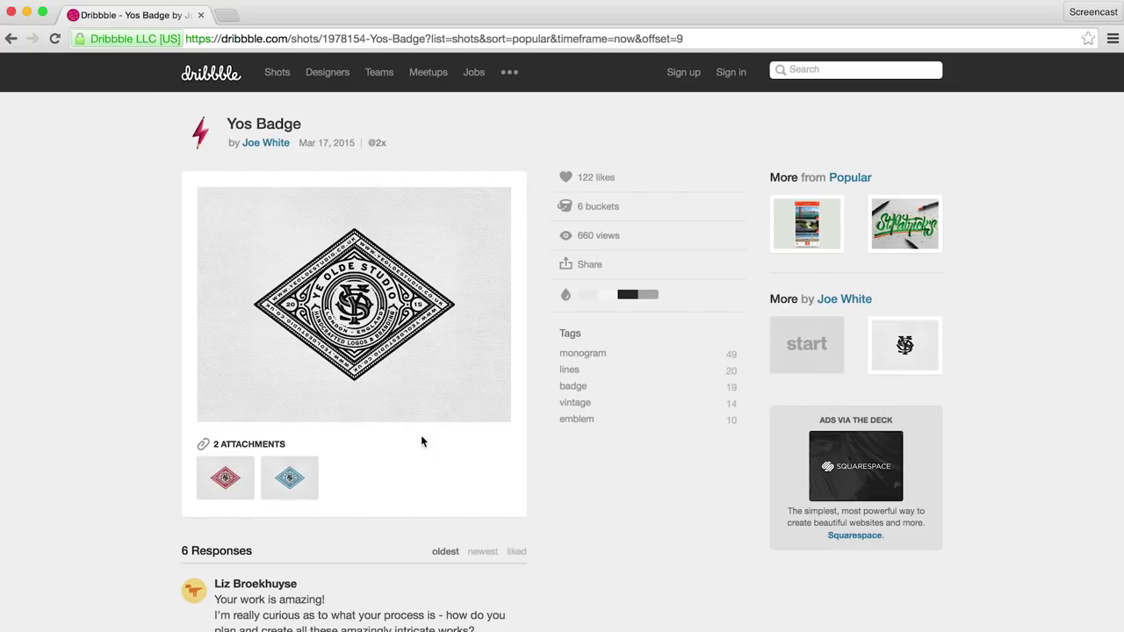
pyautogui.click(268, 143)
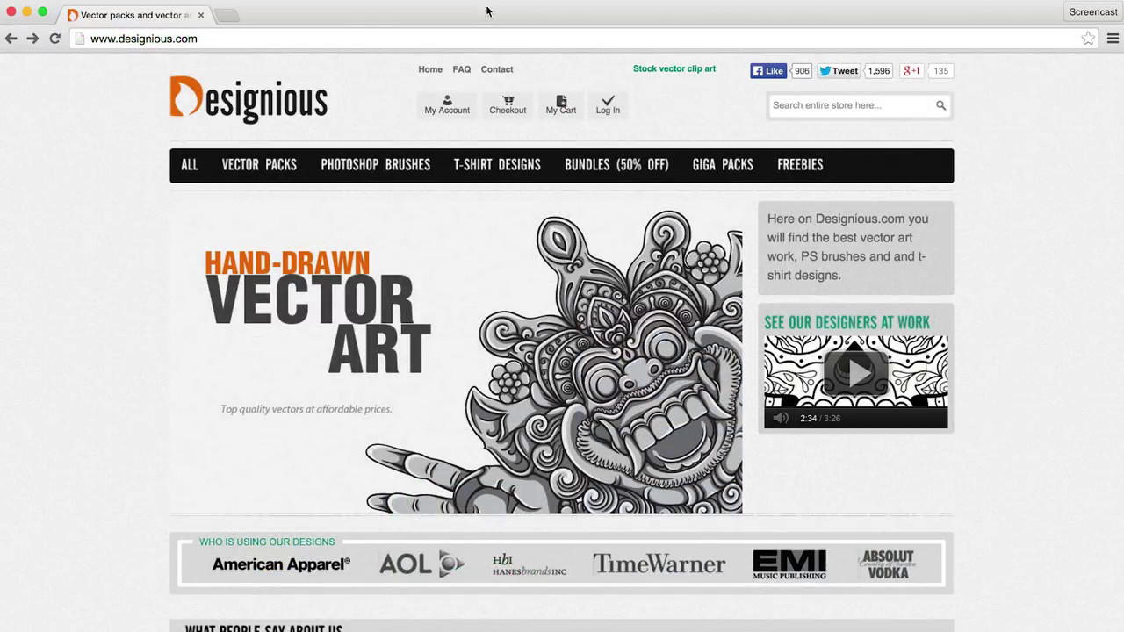
# Step: Browse the T-Shirt Designs categories on designious.com and tshirt-factory.com
pyautogui.click(494, 166)
pyautogui.scroll(-5, 493, 173)
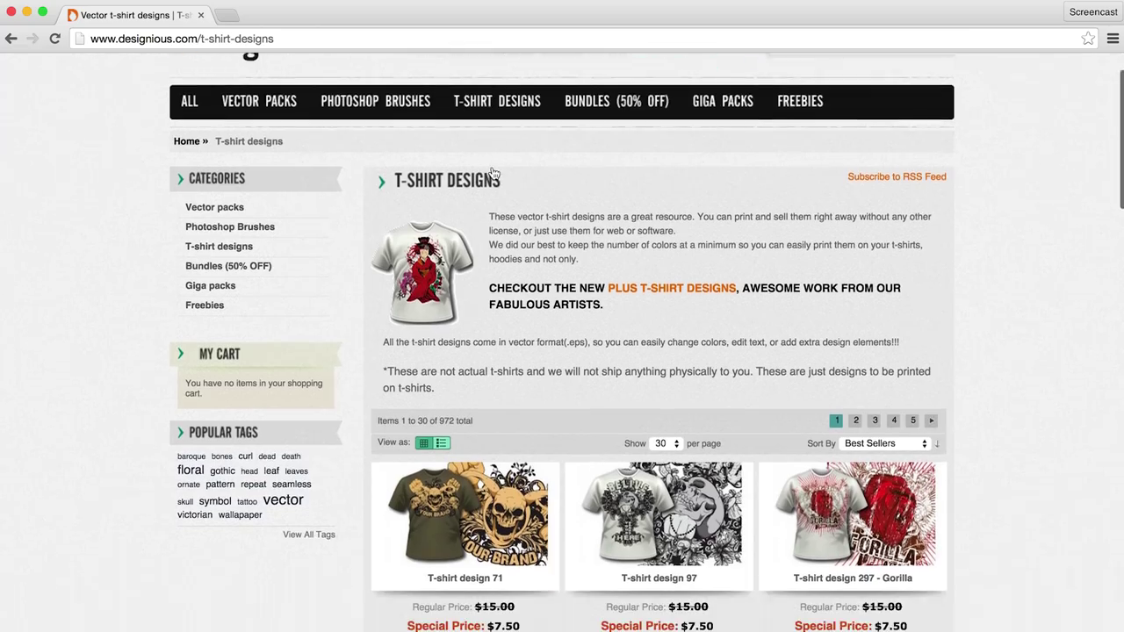
pyautogui.scroll(-5, 493, 173)
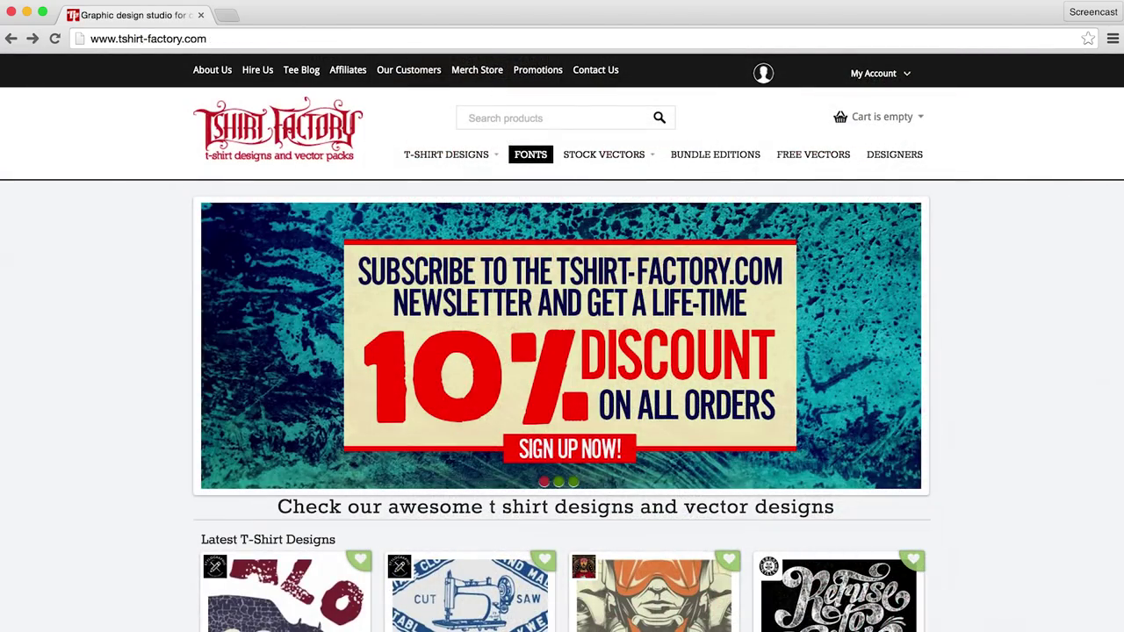
pyautogui.click(442, 156)
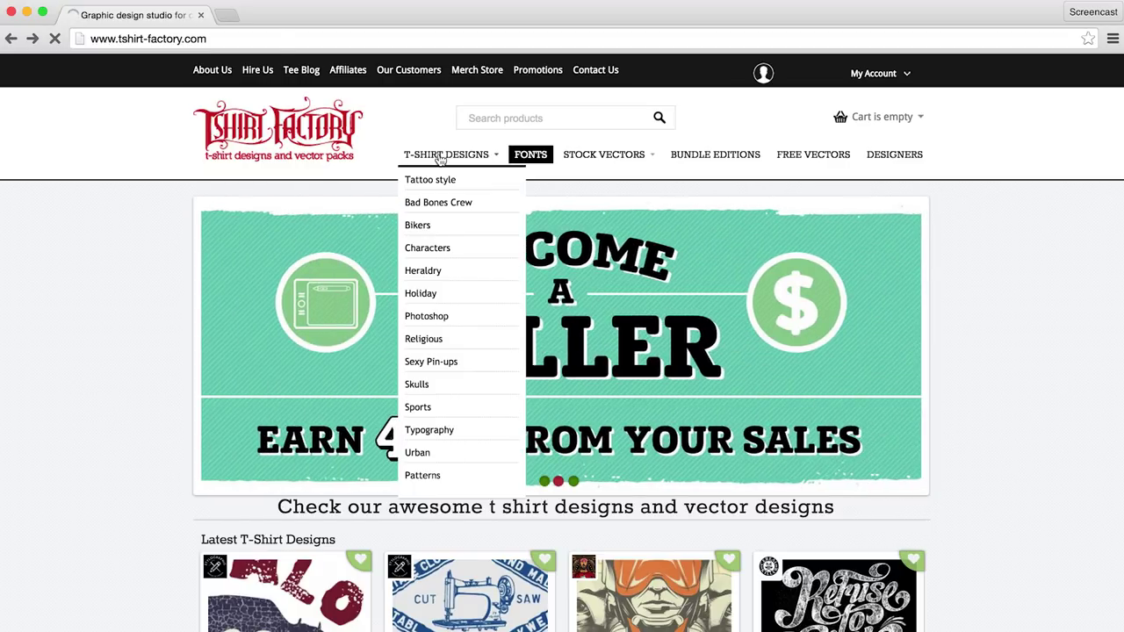
pyautogui.scroll(-5, 442, 158)
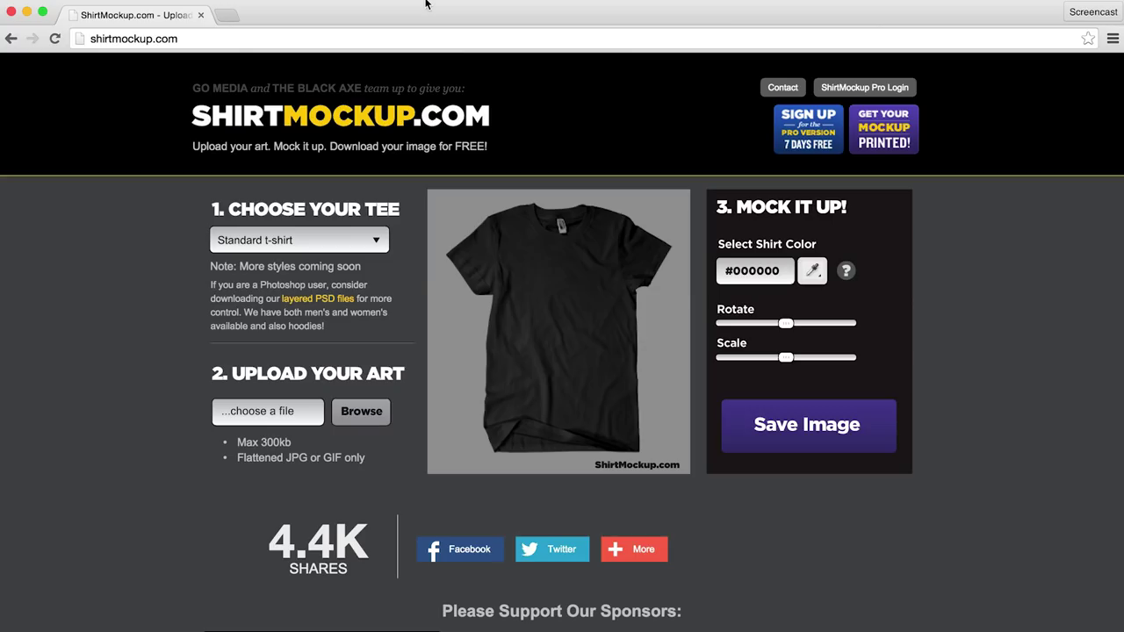
# Step: Load Shopify-Bag-Print-File.gif onto the black tee and scale it to a chest-sized logo
pyautogui.click(356, 425)
pyautogui.click(711, 57)
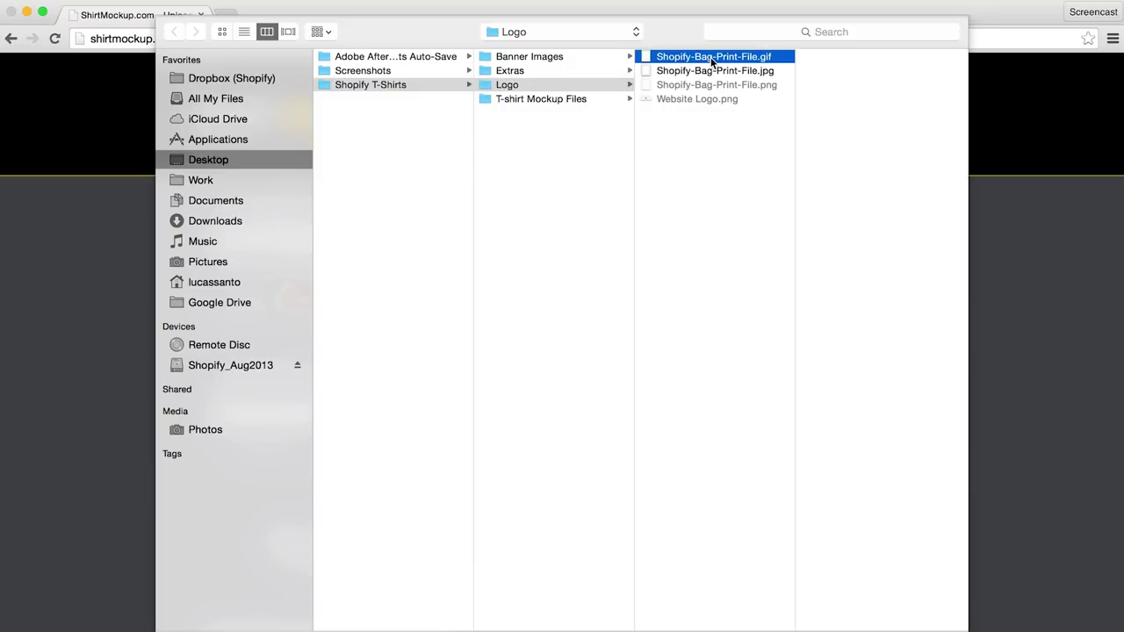
pyautogui.doubleClick(711, 57)
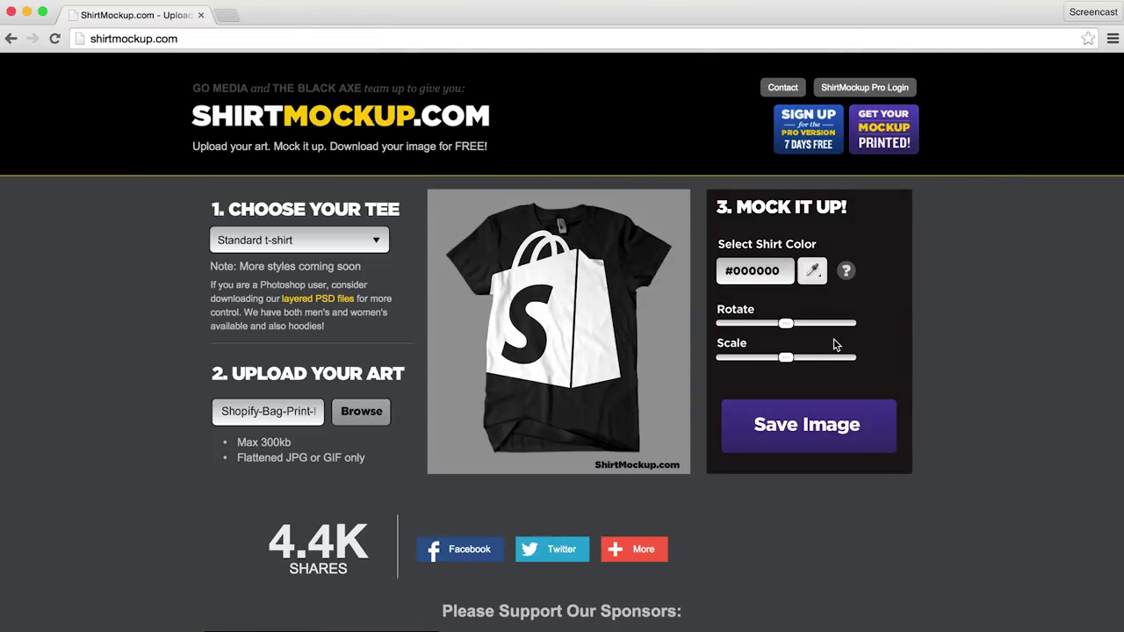
pyautogui.moveTo(787, 358); pyautogui.dragTo(734, 359)
pyautogui.moveTo(542, 326); pyautogui.dragTo(555, 297)
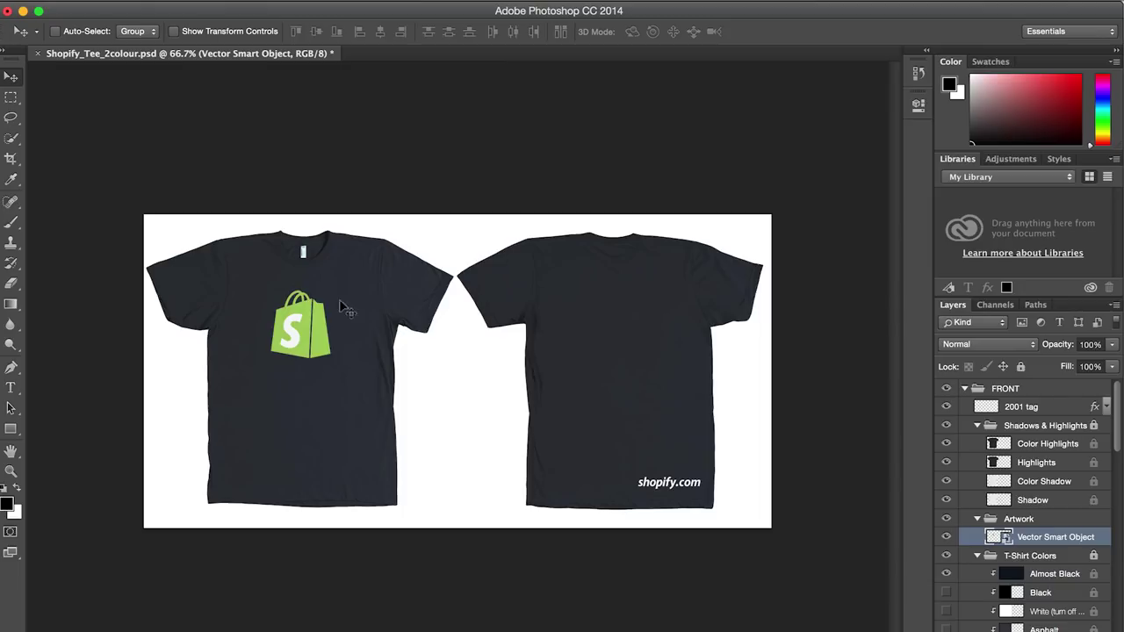
# Step: Hide the Almost Black layer, try Light Aqua, then show the Purple shirt layer
pyautogui.scroll(-3, 1010, 562)
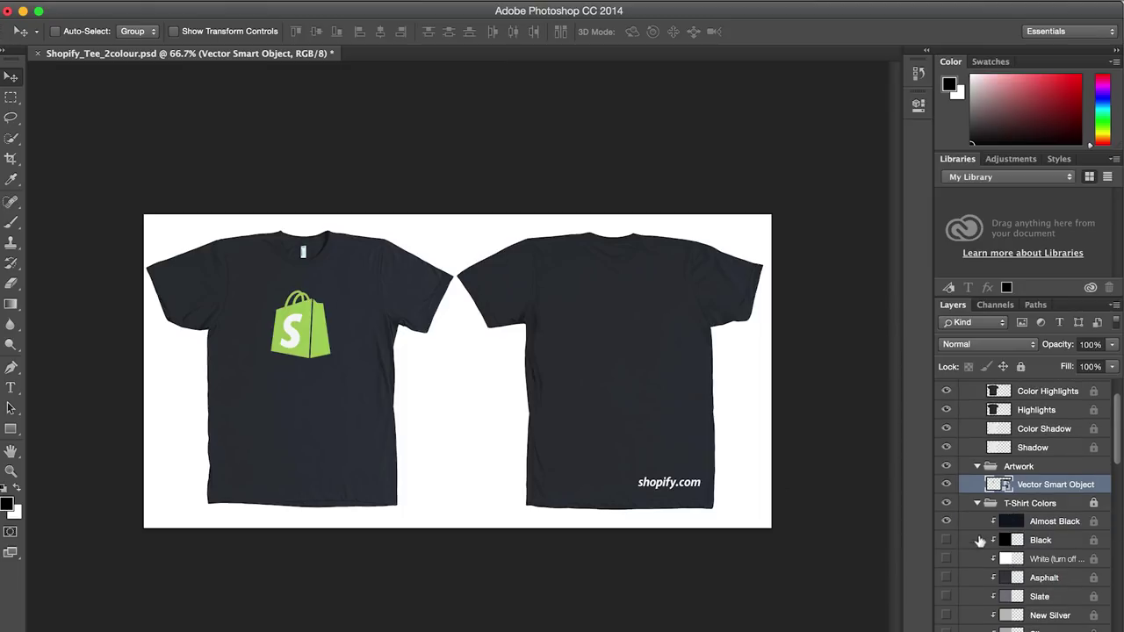
pyautogui.click(946, 522)
pyautogui.scroll(-5, 946, 540)
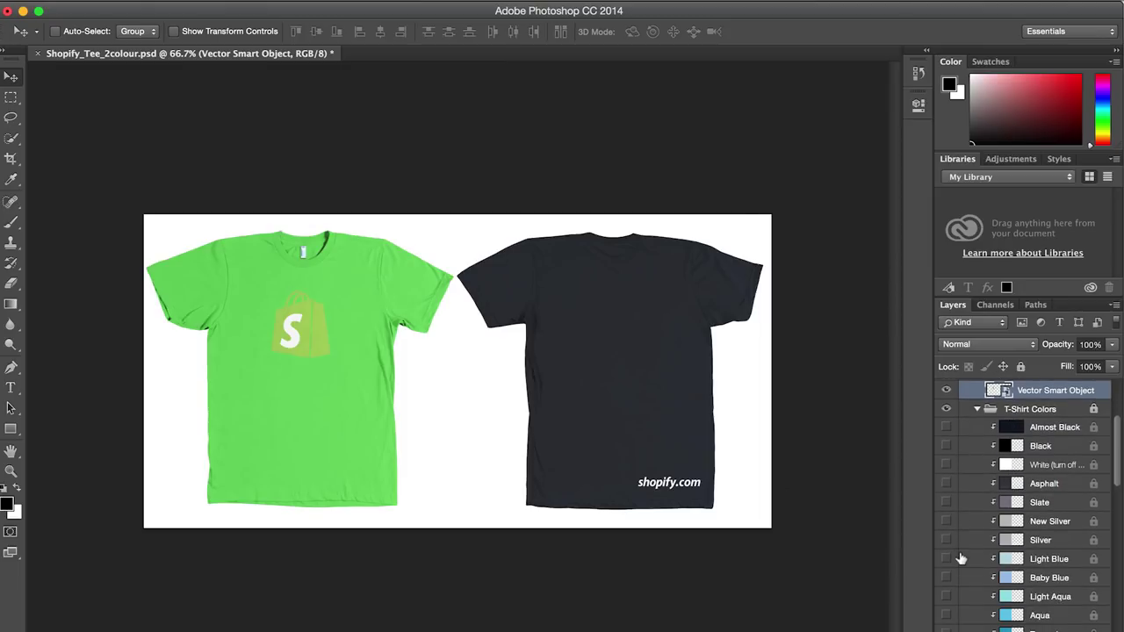
pyautogui.click(946, 566)
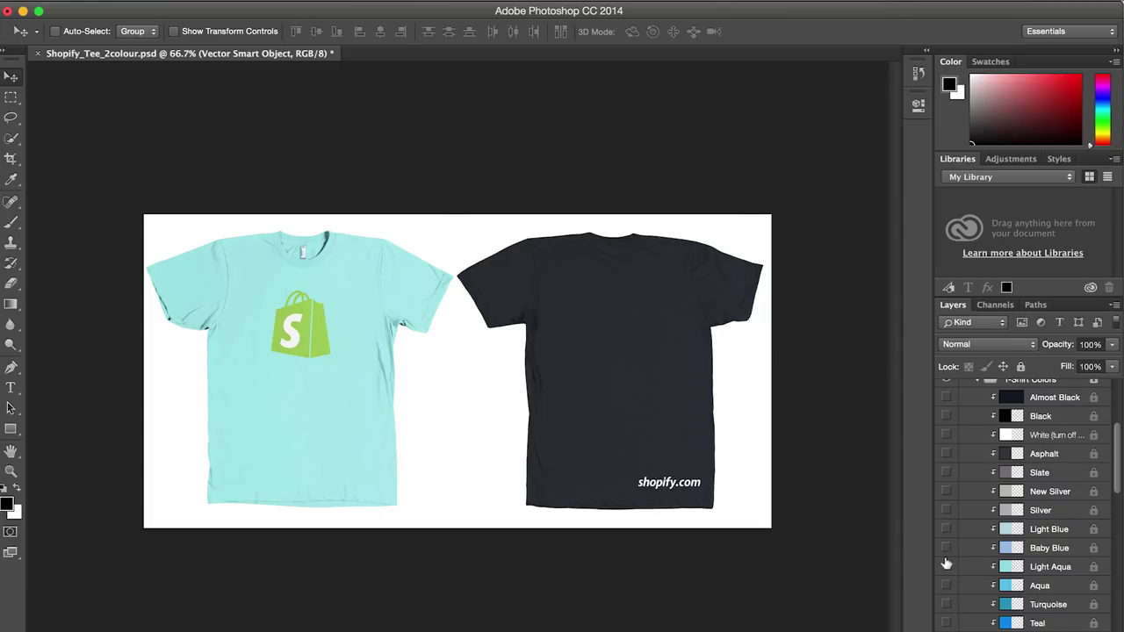
pyautogui.click(946, 566)
pyautogui.scroll(-2, 946, 563)
pyautogui.scroll(-4, 946, 563)
pyautogui.click(946, 566)
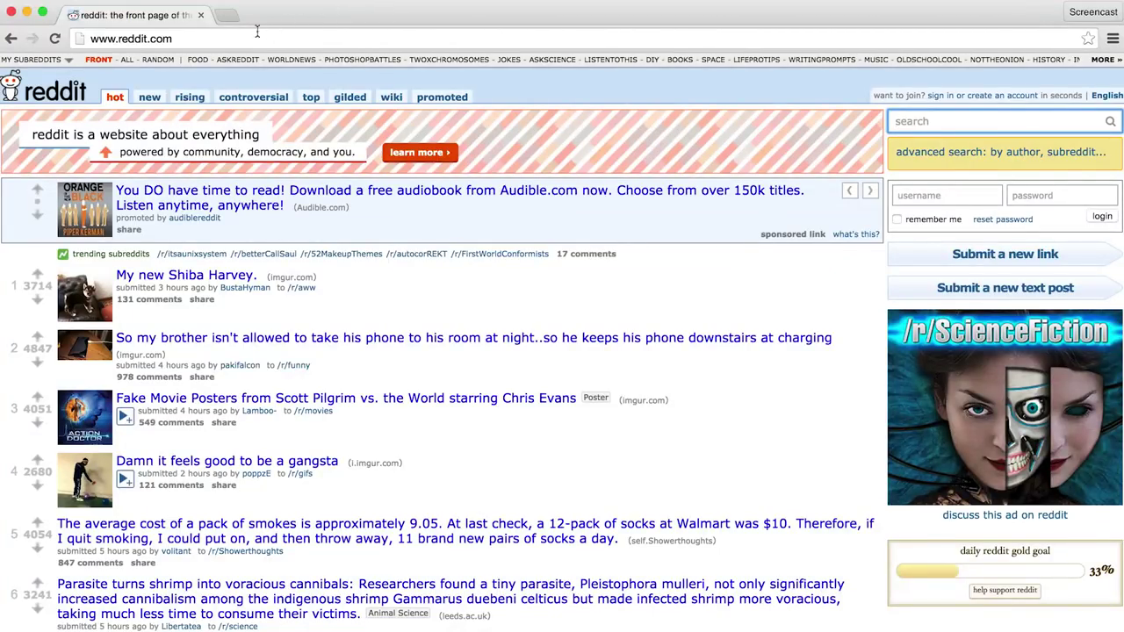
# Step: After checking My Subreddits, search Reddit for 'fitness' and narrow results to /r/Fitness
pyautogui.click(68, 63)
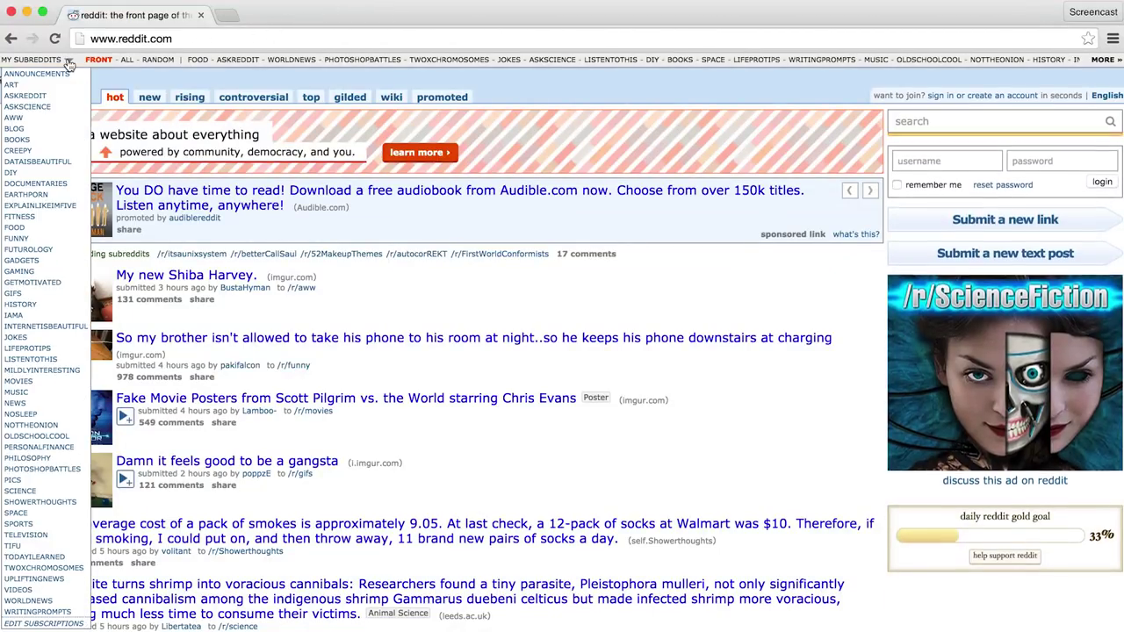
pyautogui.click(69, 62)
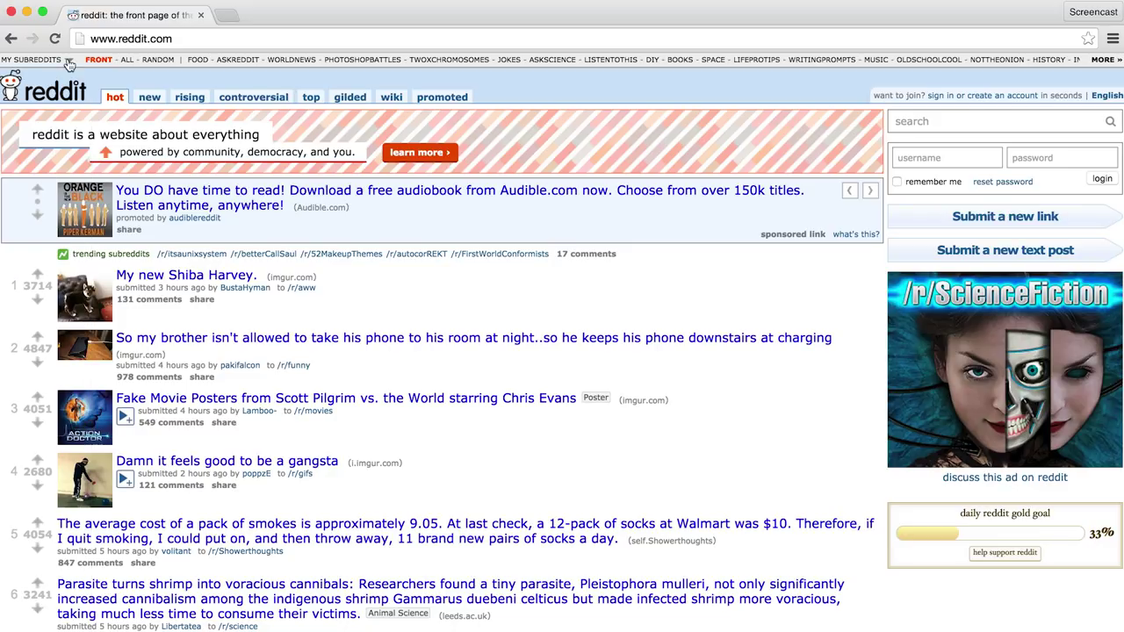
pyautogui.click(918, 123)
pyautogui.write('fitness')
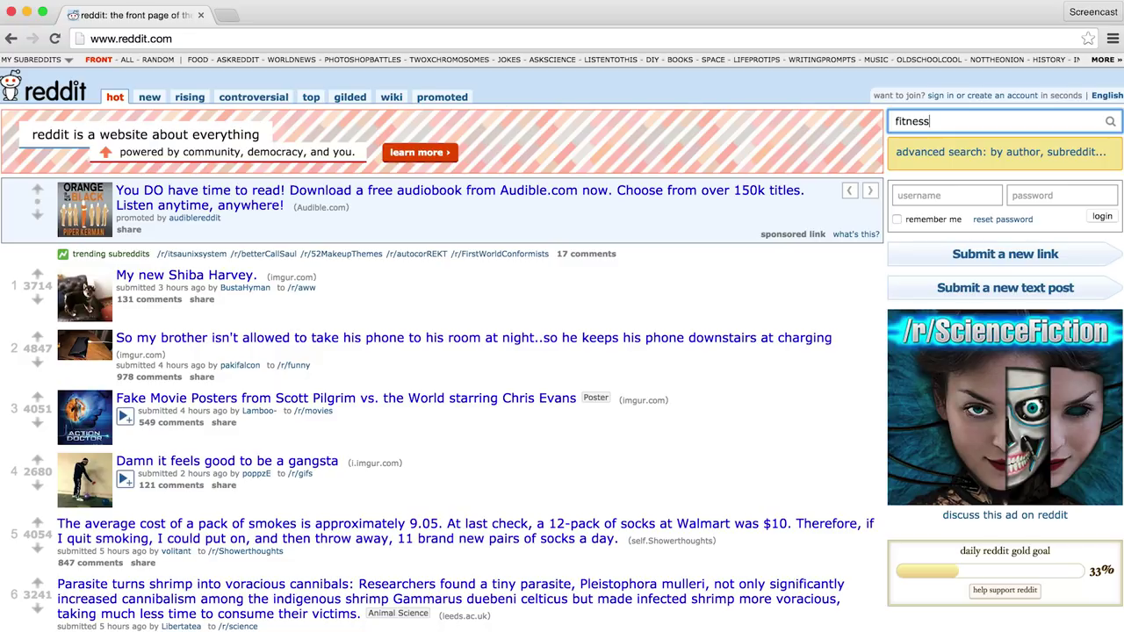
pyautogui.press('Return')
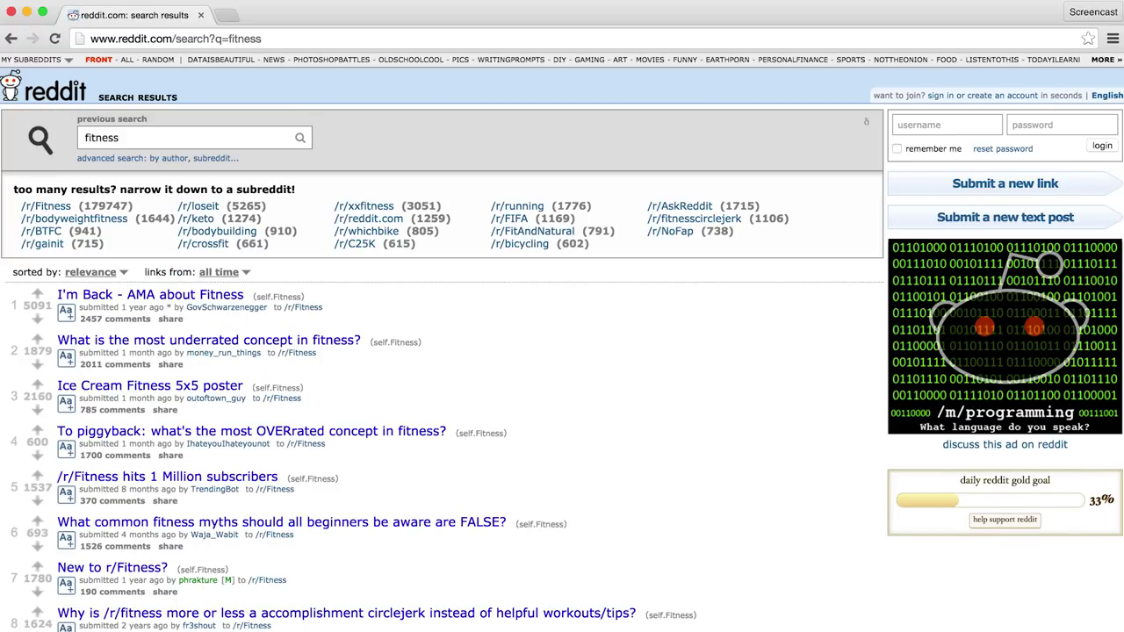
pyautogui.click(51, 207)
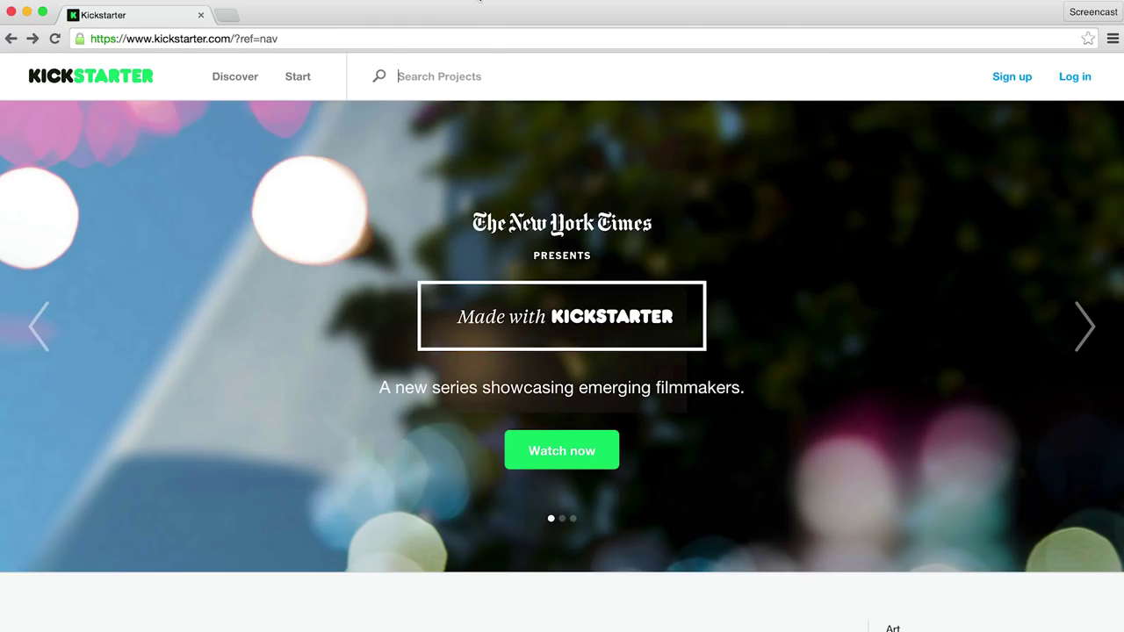
# Step: Search Kickstarter for 'dev tees' and open the Dev Tees project page
pyautogui.write('dev tees')
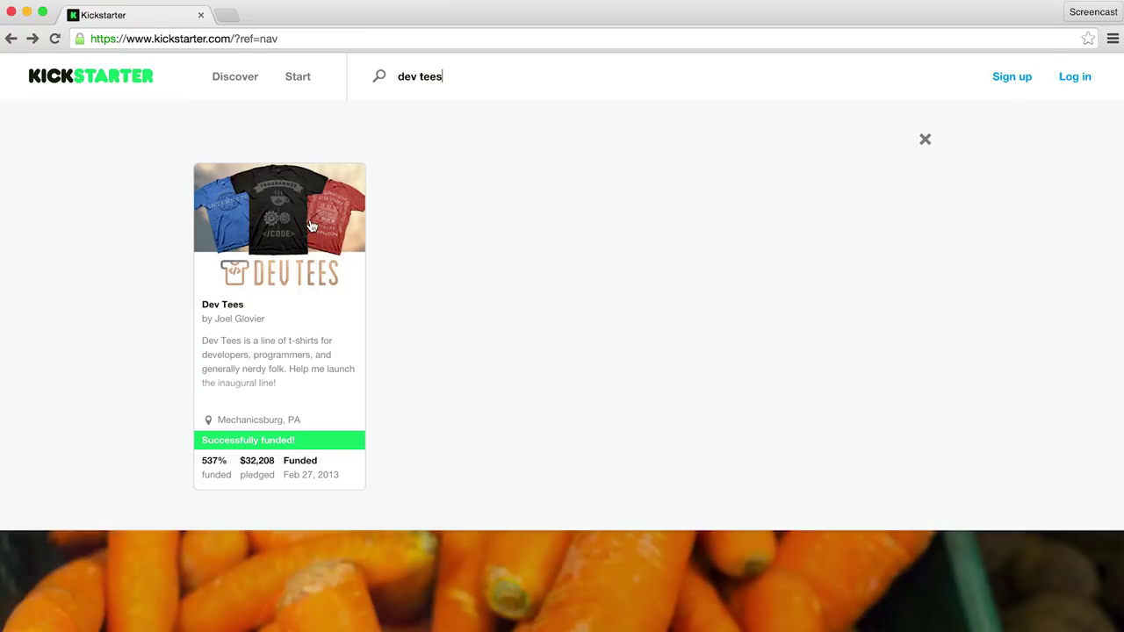
pyautogui.click(312, 226)
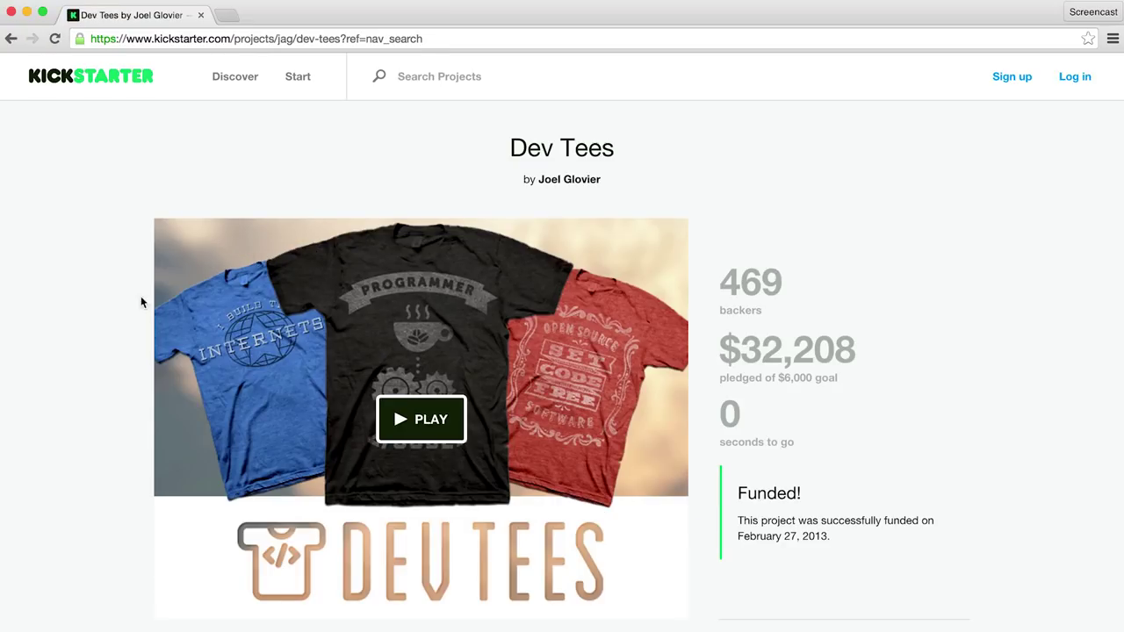
pyautogui.scroll(-2, 92, 354)
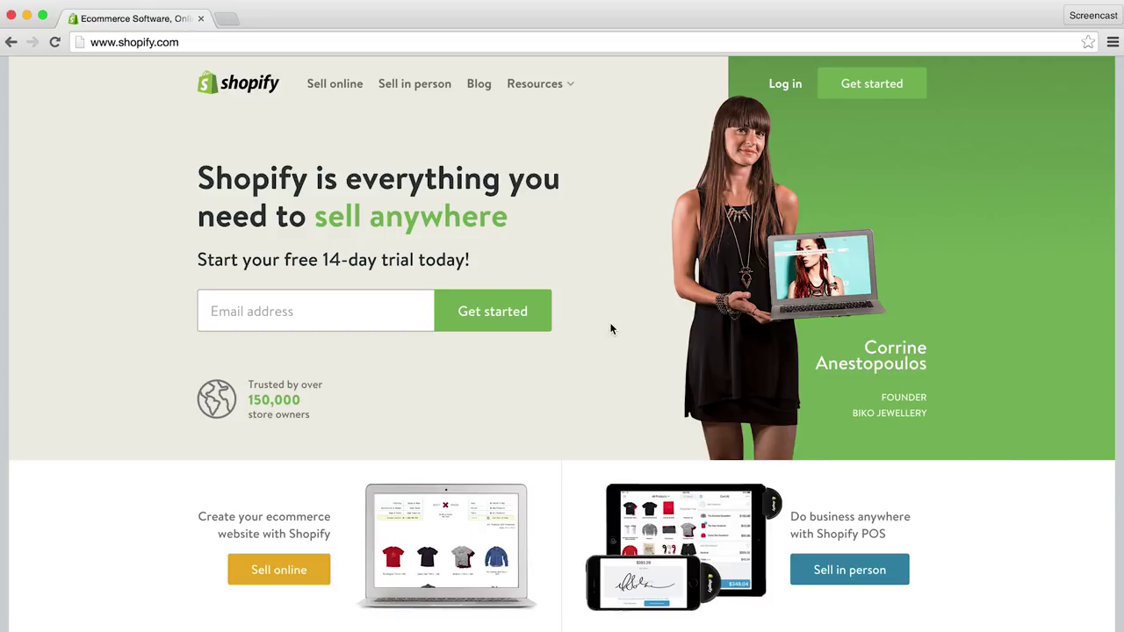
# Step: Start the free trial with the owner's e-mail and a password, naming the store 'Shopify Graphic Tees'
pyautogui.click(368, 302)
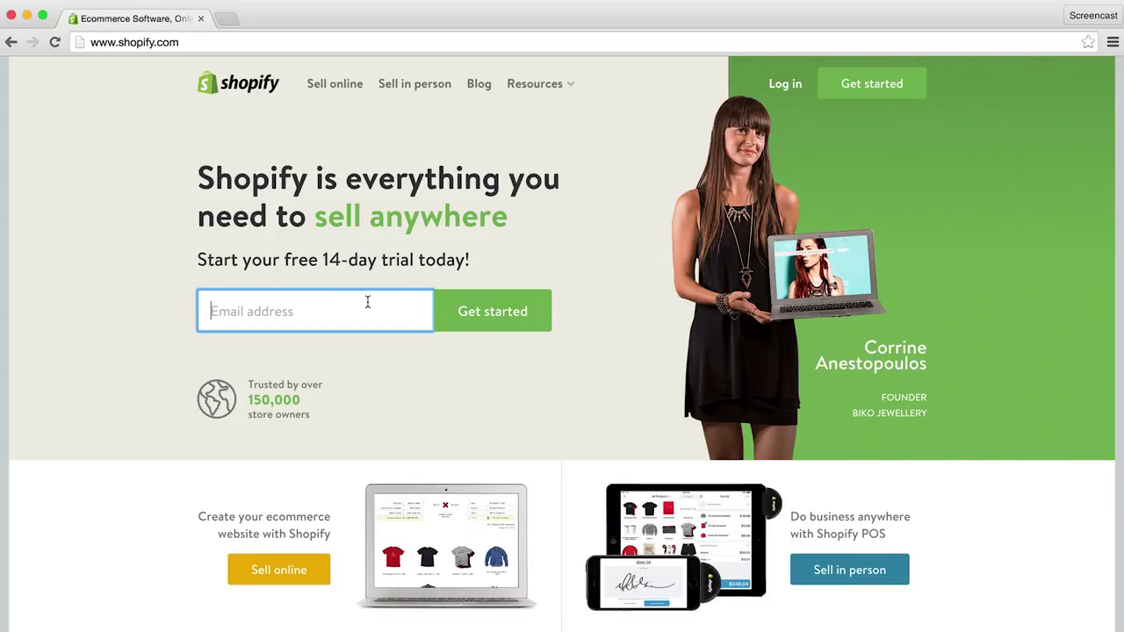
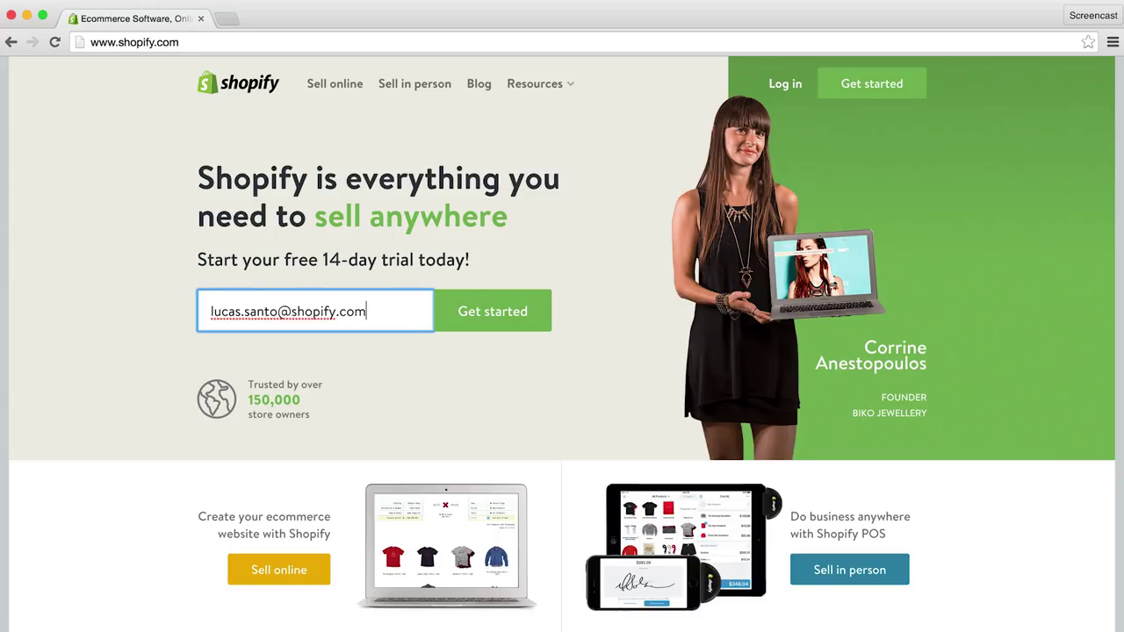
pyautogui.click(469, 312)
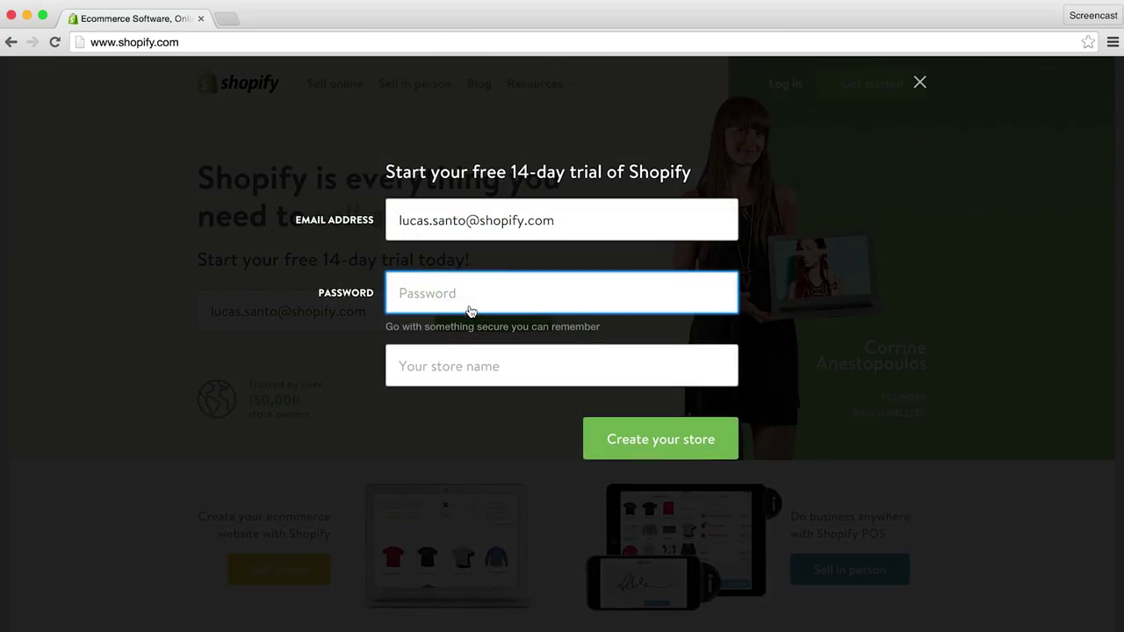
pyautogui.write('••••••••••')
pyautogui.click(467, 363)
pyautogui.write('Shopi')
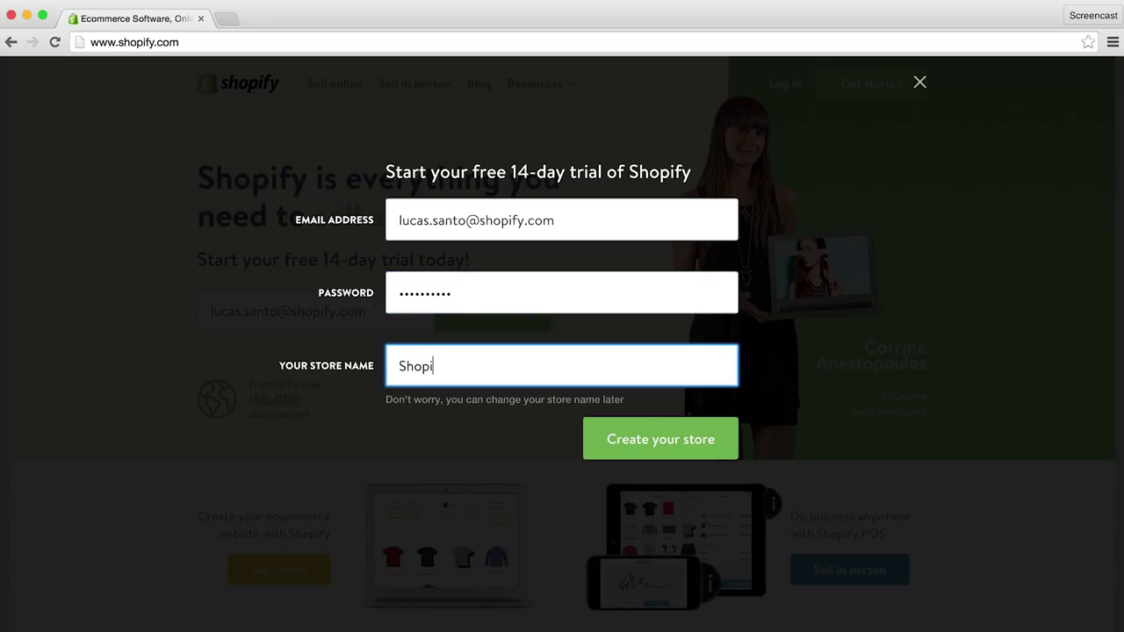
pyautogui.write('fy Graphic T')
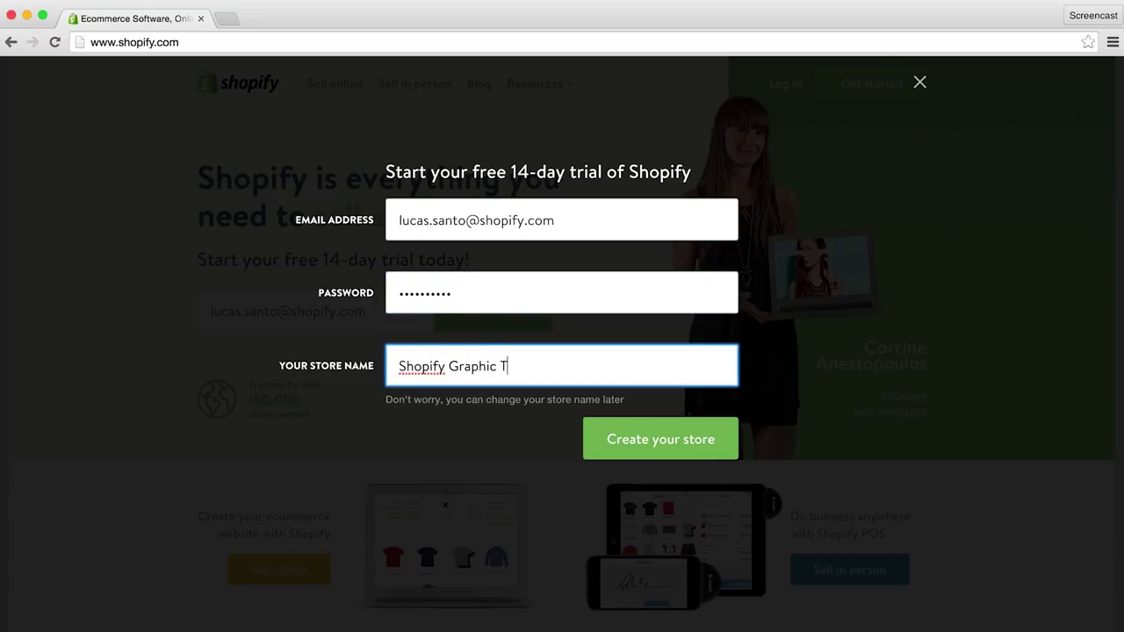
pyautogui.write('ees')
pyautogui.click(604, 436)
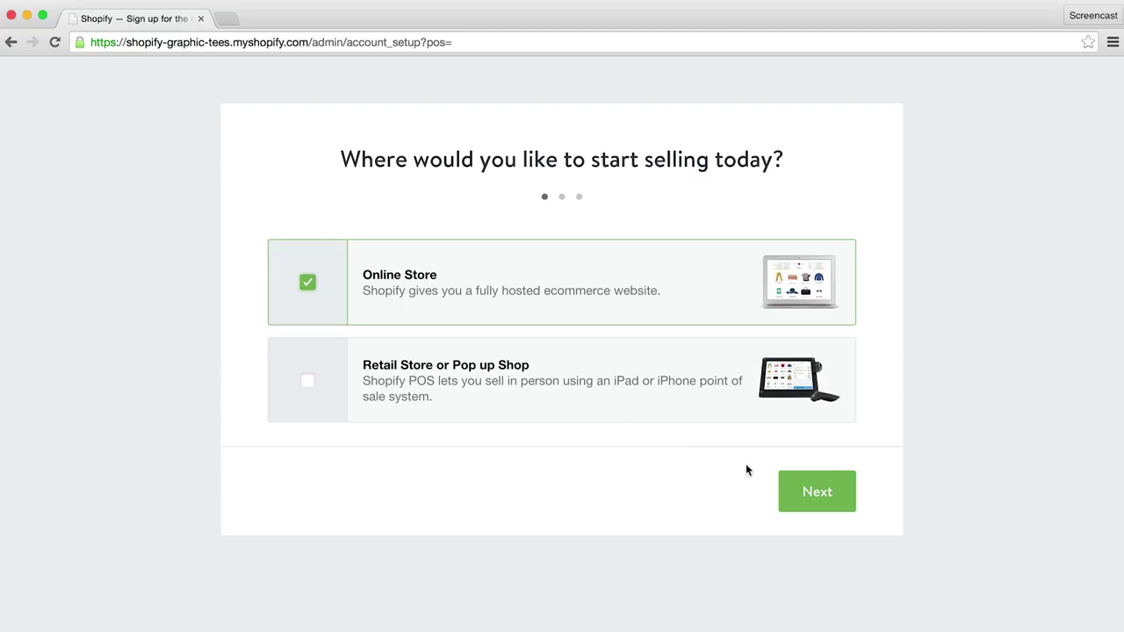
# Step: Keep Online Store selected and enter the owner's first name, last name and street address
pyautogui.click(815, 492)
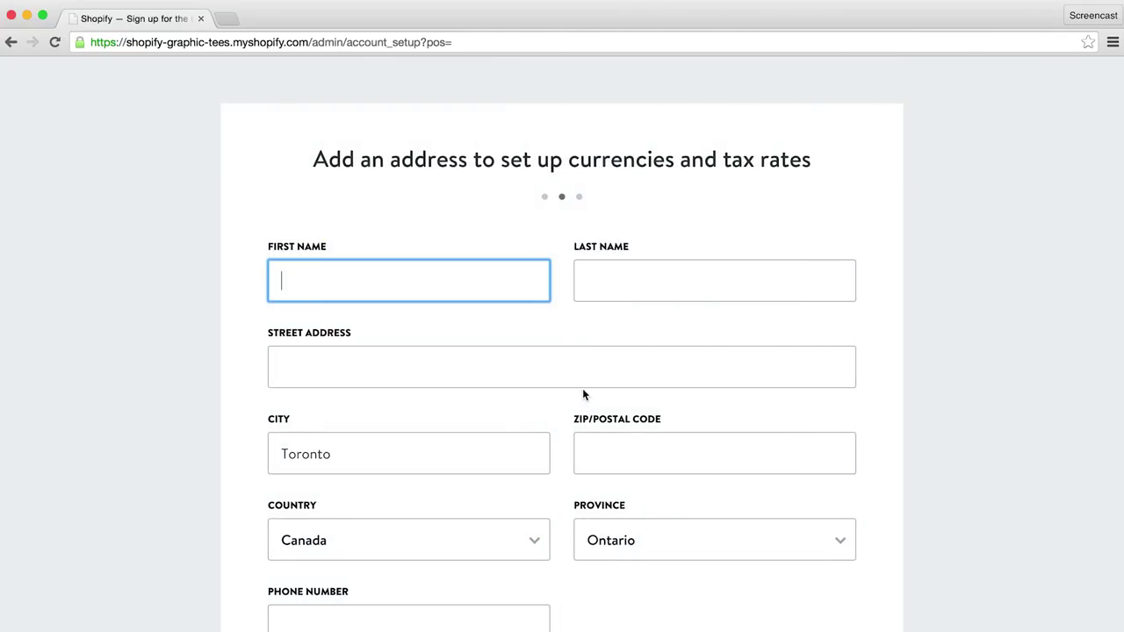
pyautogui.press('Tab')
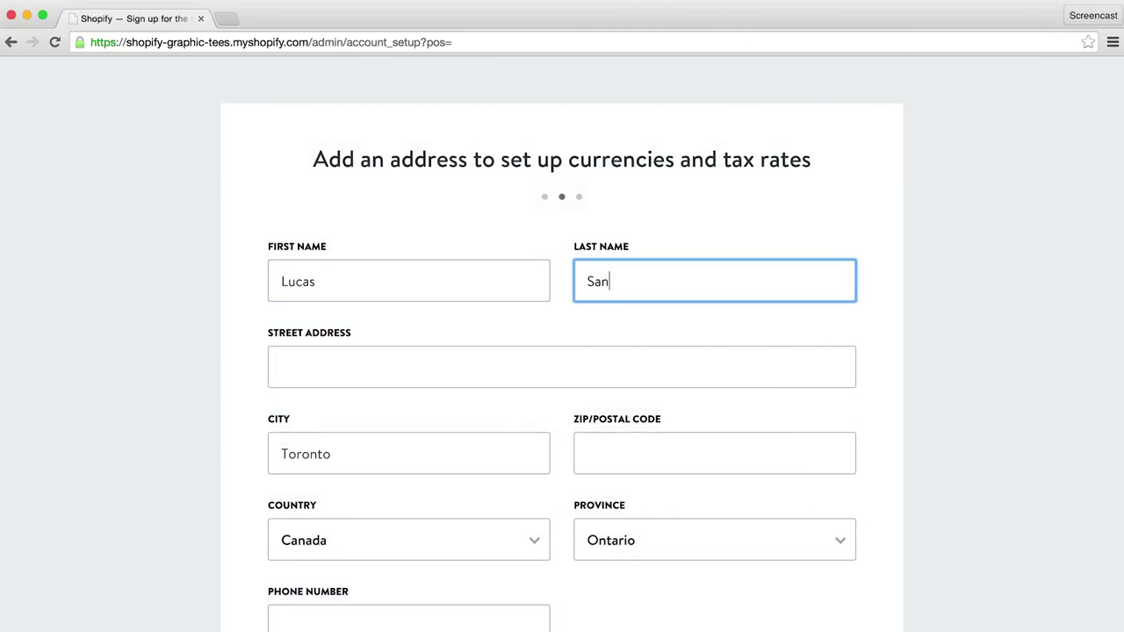
pyautogui.press('Tab')
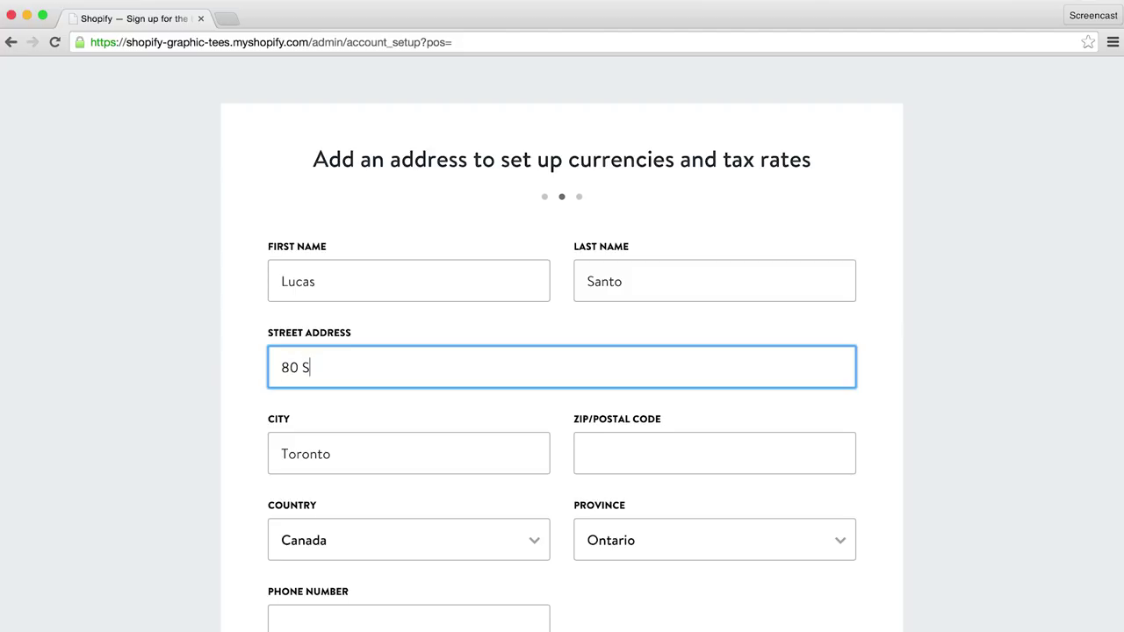
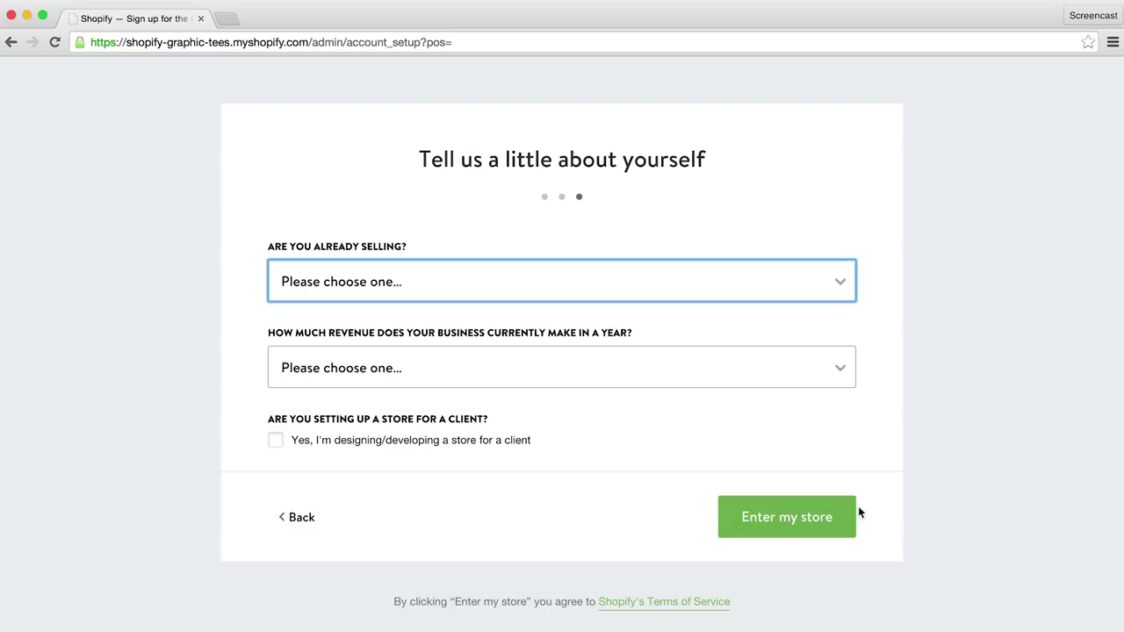
# Step: Answer not selling yet with $0 yearly revenue and enter the store
pyautogui.click(843, 295)
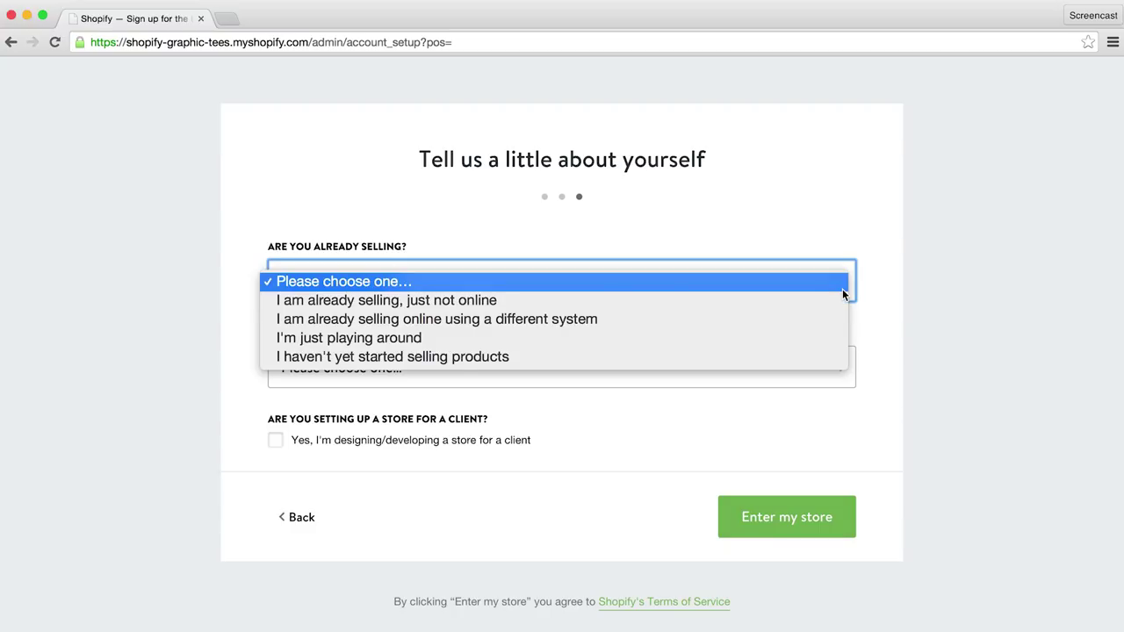
pyautogui.click(758, 357)
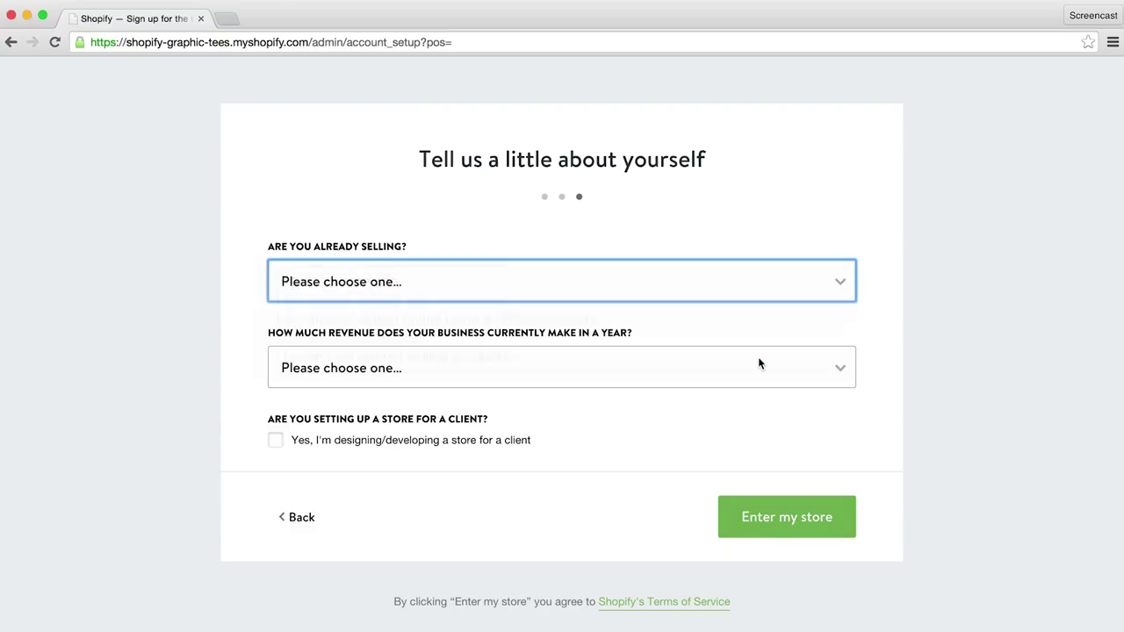
pyautogui.click(802, 370)
pyautogui.click(515, 388)
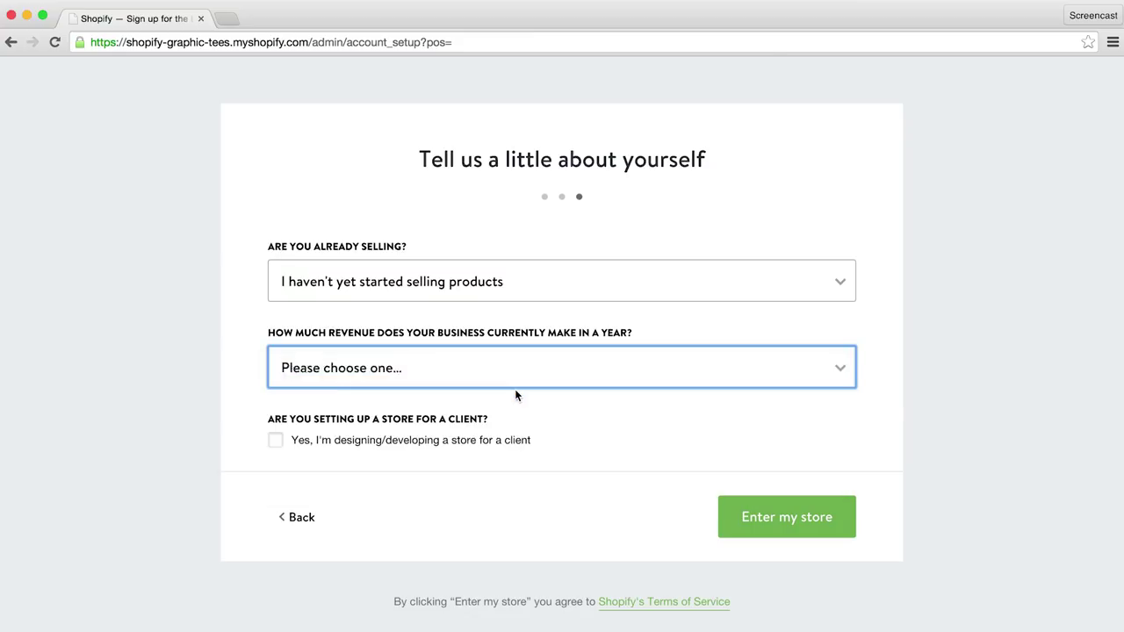
pyautogui.click(801, 526)
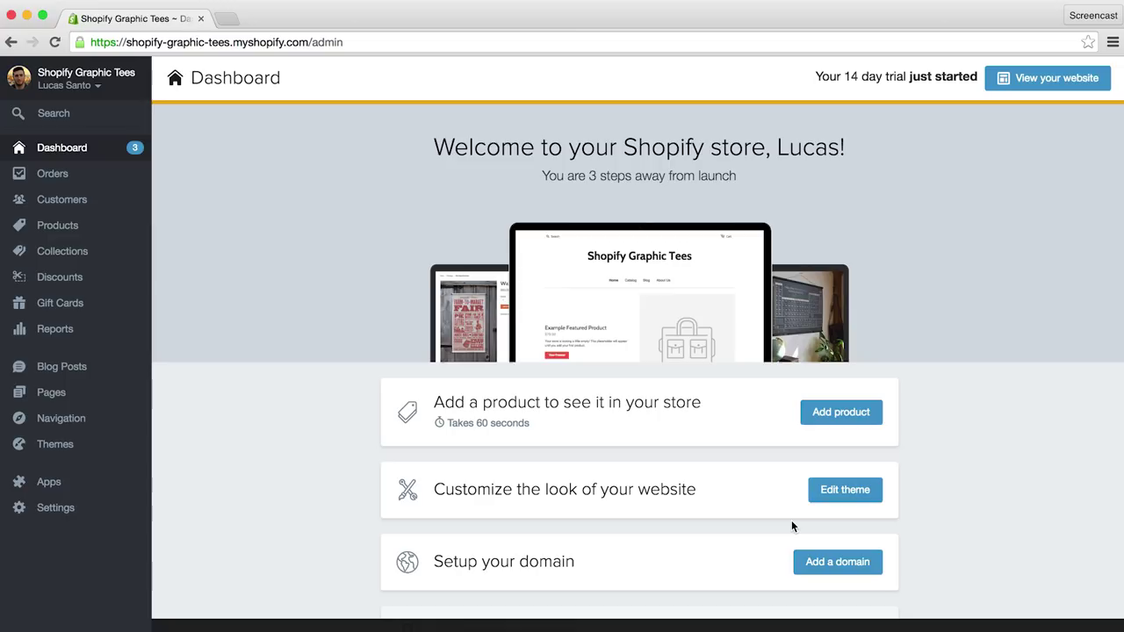
# Step: Go to Apps and browse the Shopify App Store home page
pyautogui.click(50, 484)
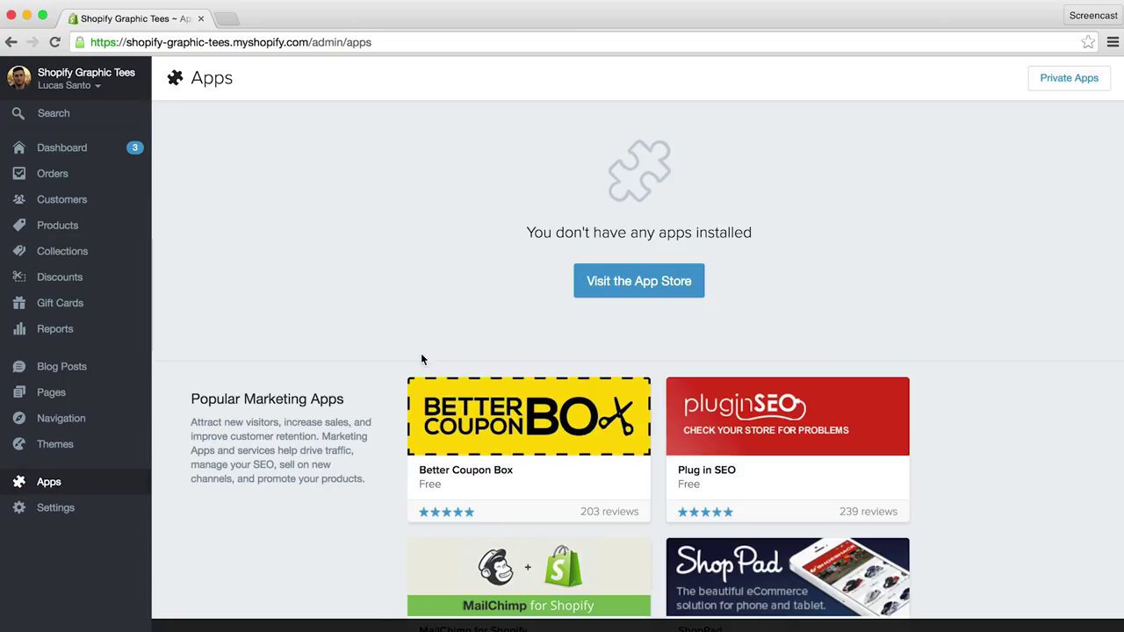
pyautogui.click(630, 283)
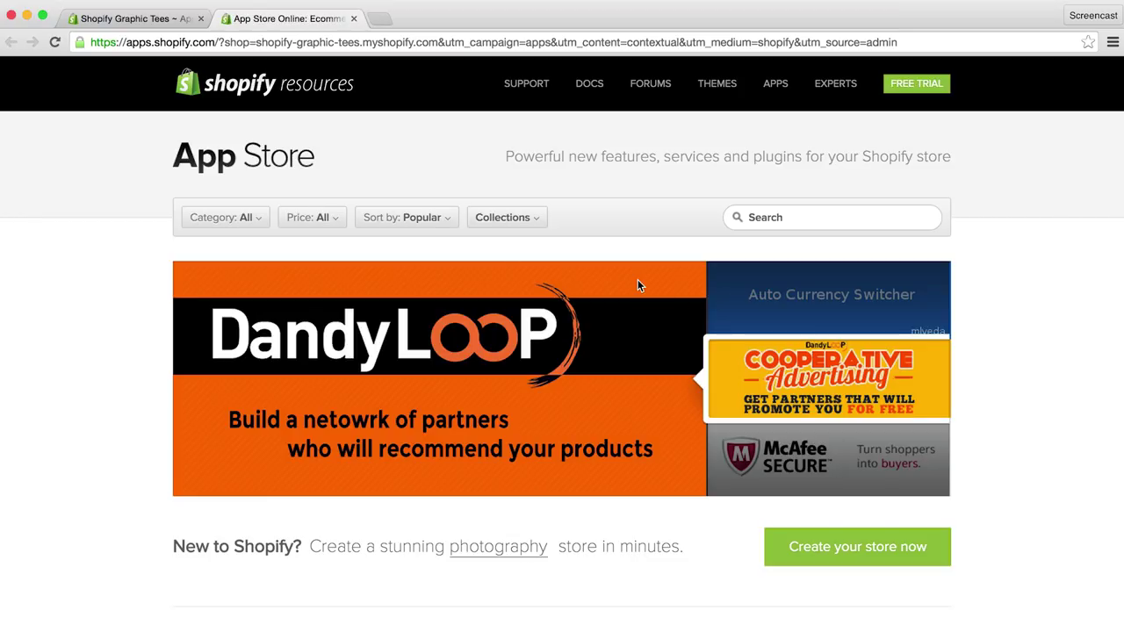
pyautogui.scroll(-5, 638, 285)
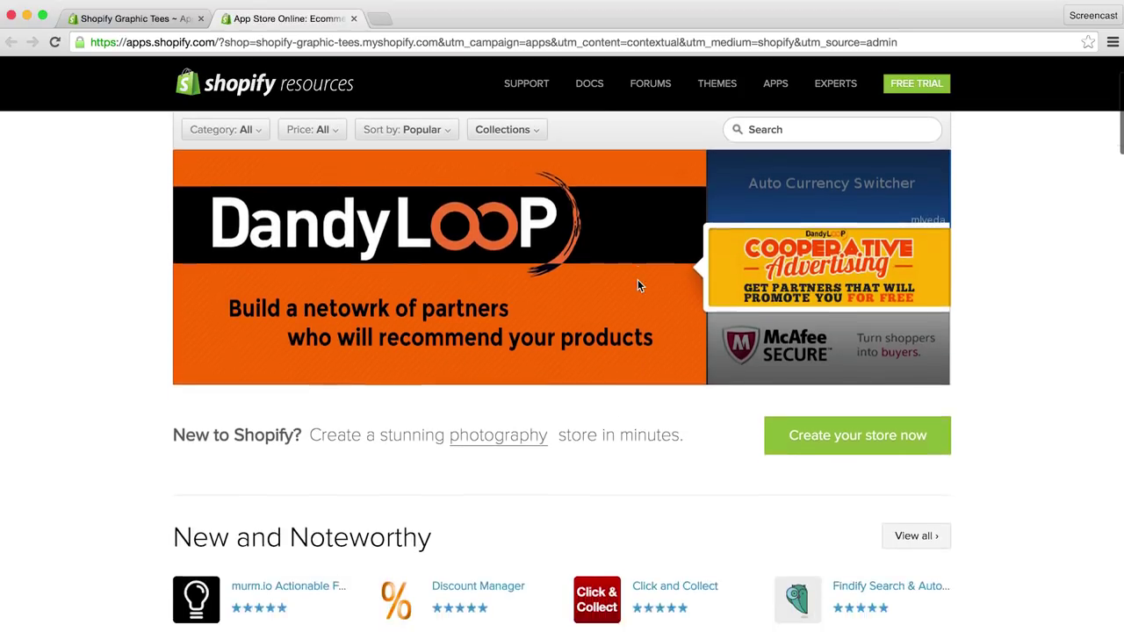
pyautogui.scroll(-8, 639, 285)
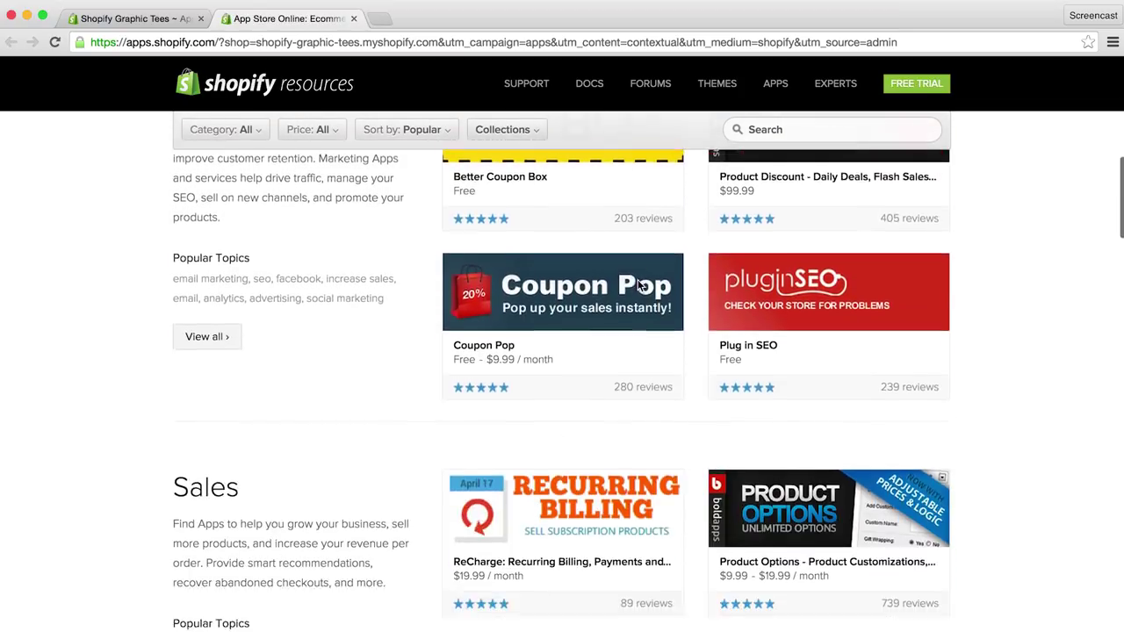
pyautogui.scroll(-8, 638, 285)
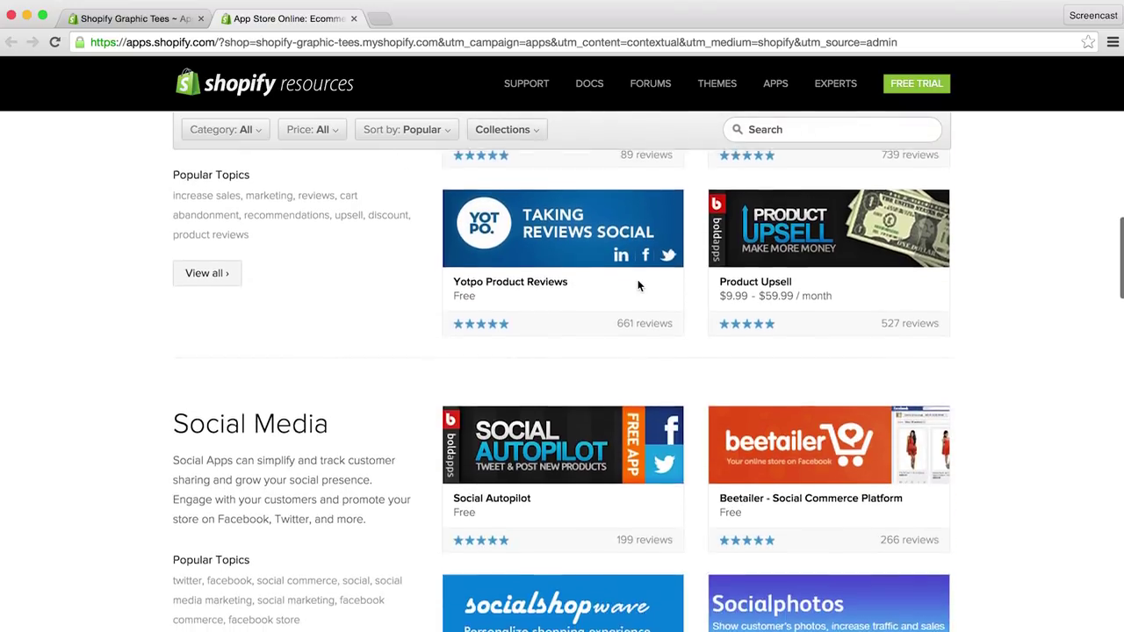
pyautogui.scroll(-6, 638, 285)
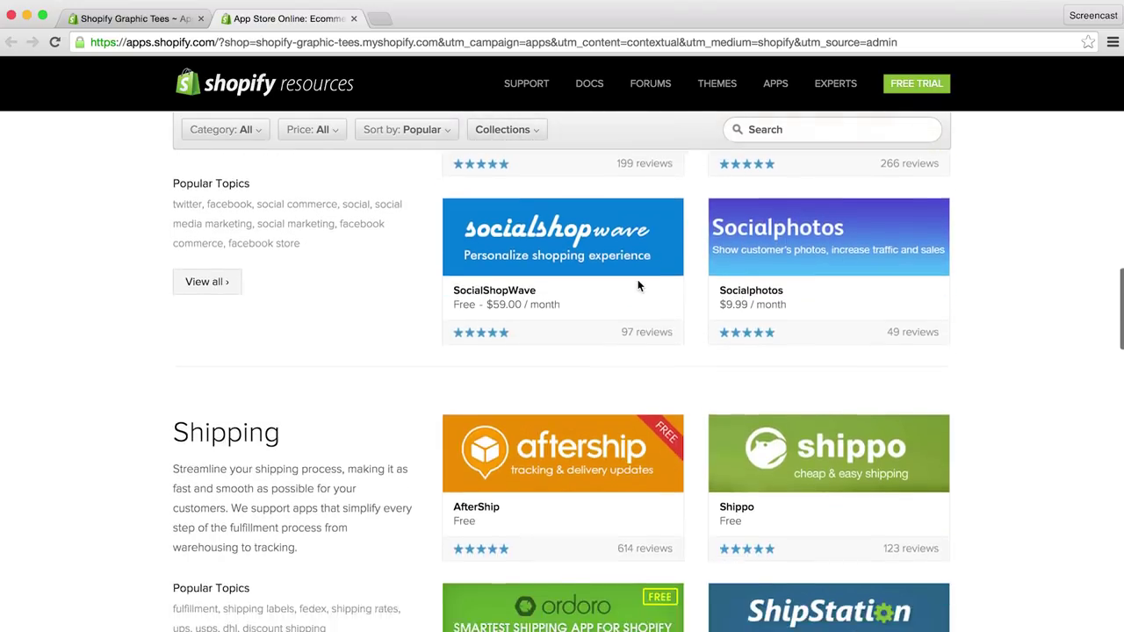
pyautogui.scroll(-8, 637, 279)
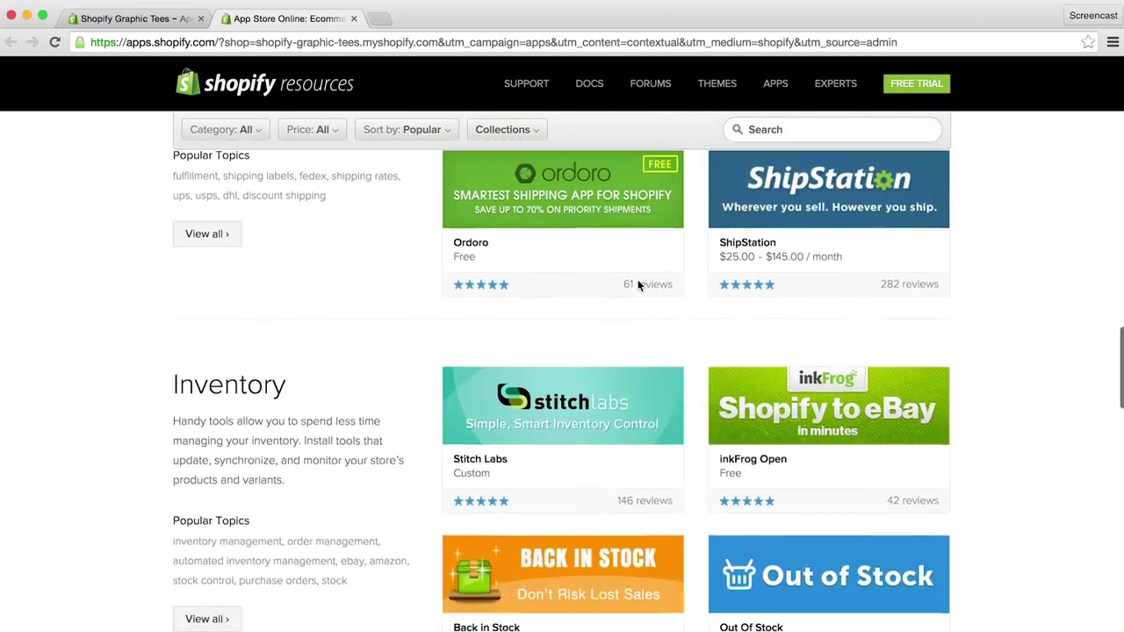
pyautogui.scroll(-9, 637, 279)
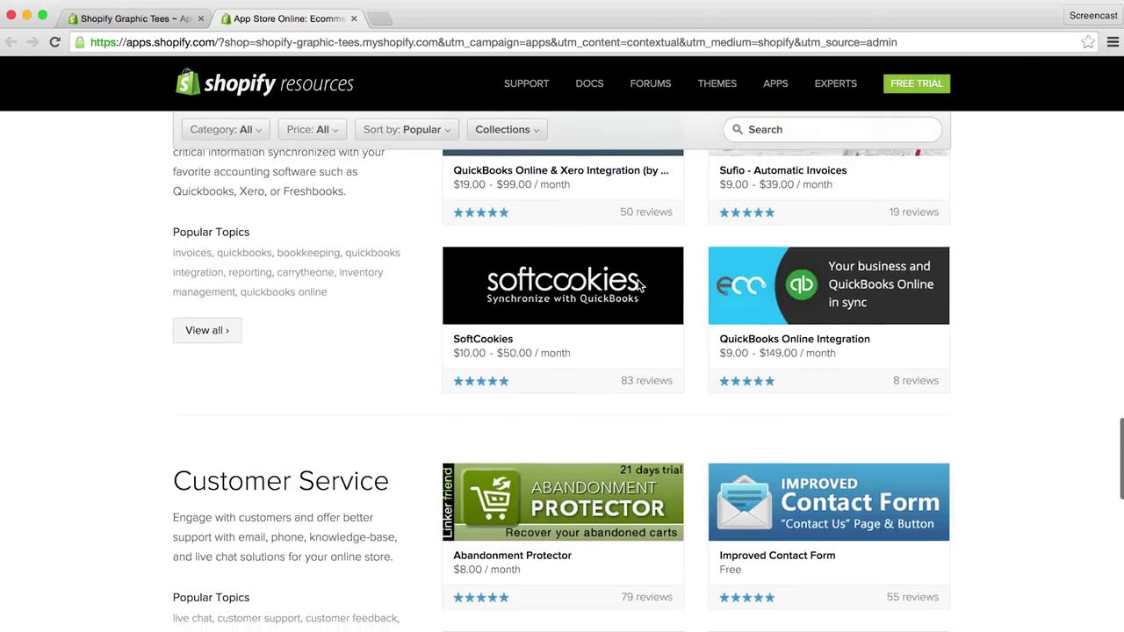
pyautogui.scroll(-1, 638, 280)
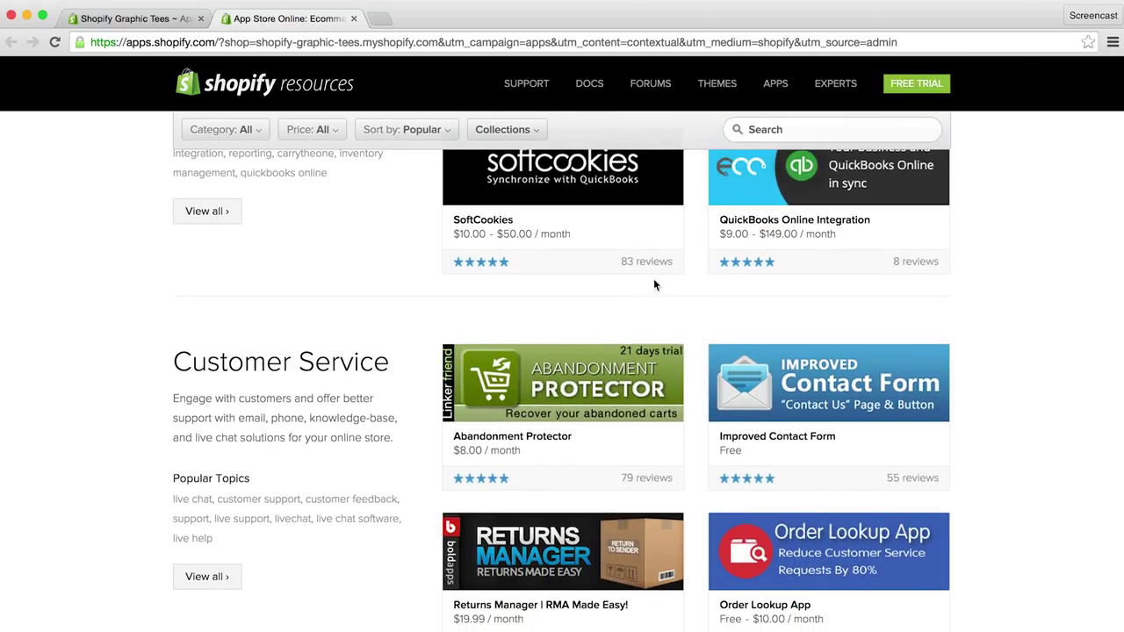
# Step: Search the App Store for 't-shirt' and open the Printful listing
pyautogui.click(807, 130)
pyautogui.write('t-shirt')
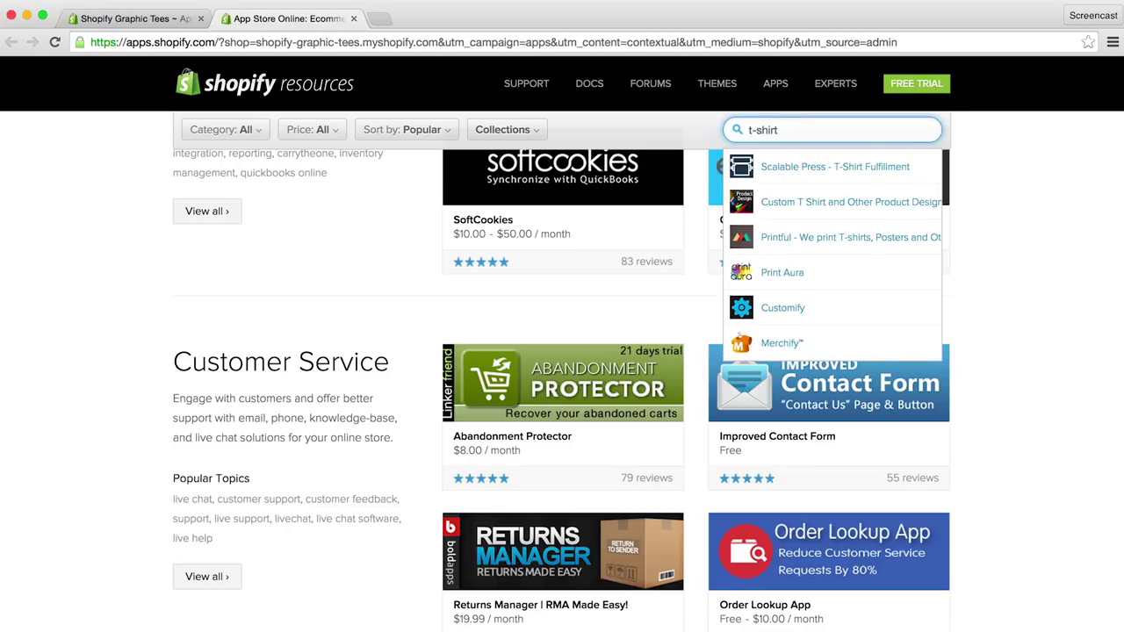
pyautogui.press('Return')
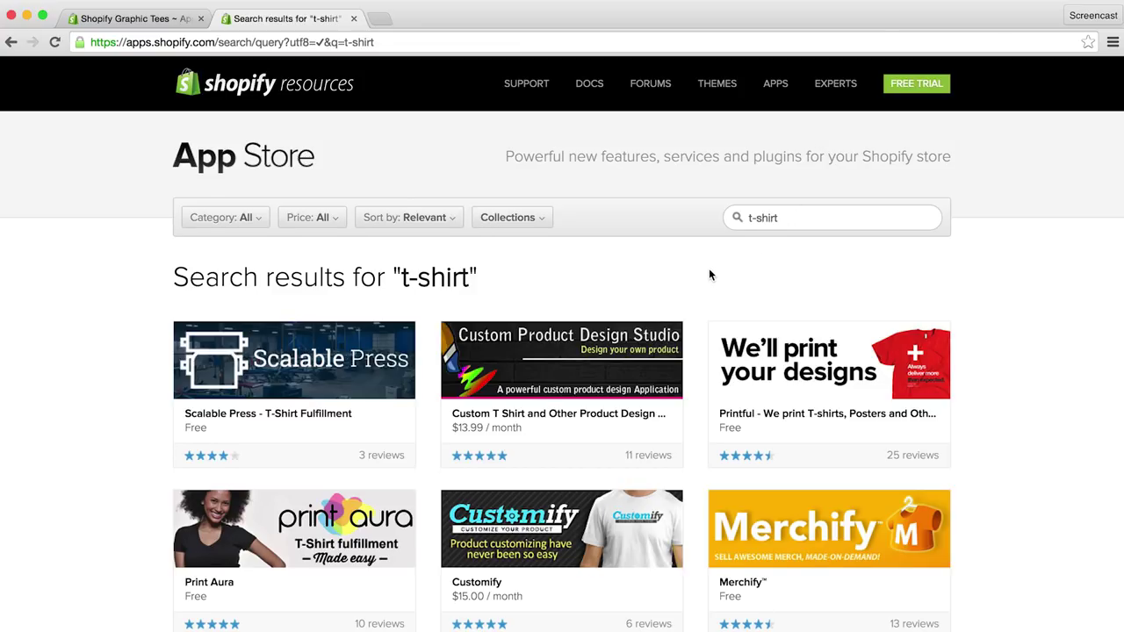
pyautogui.scroll(-1, 710, 272)
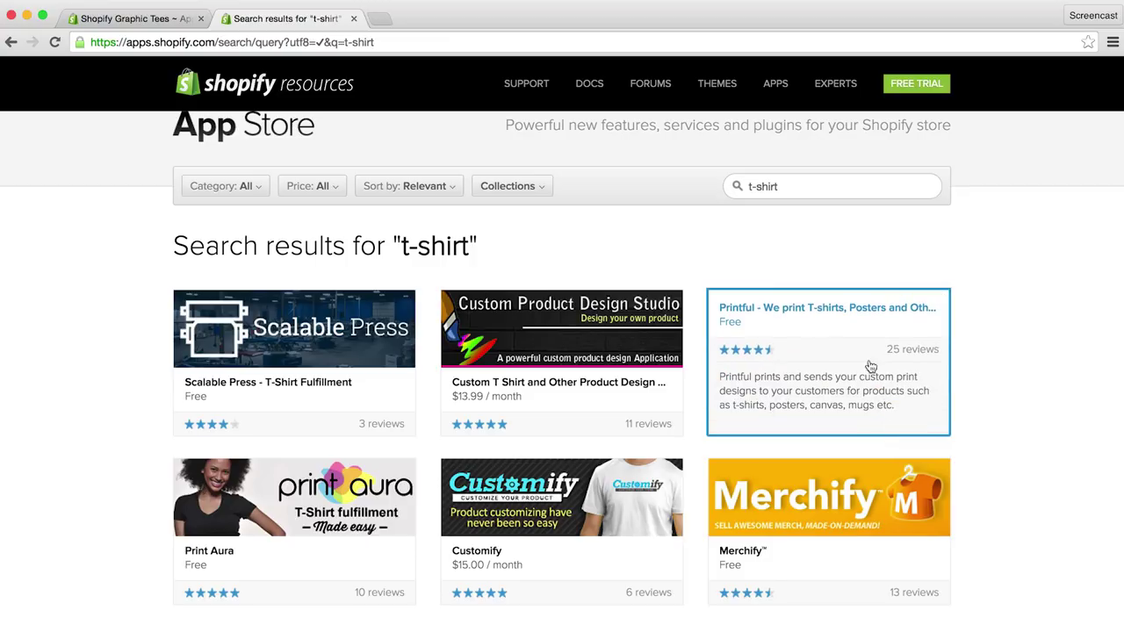
pyautogui.click(817, 332)
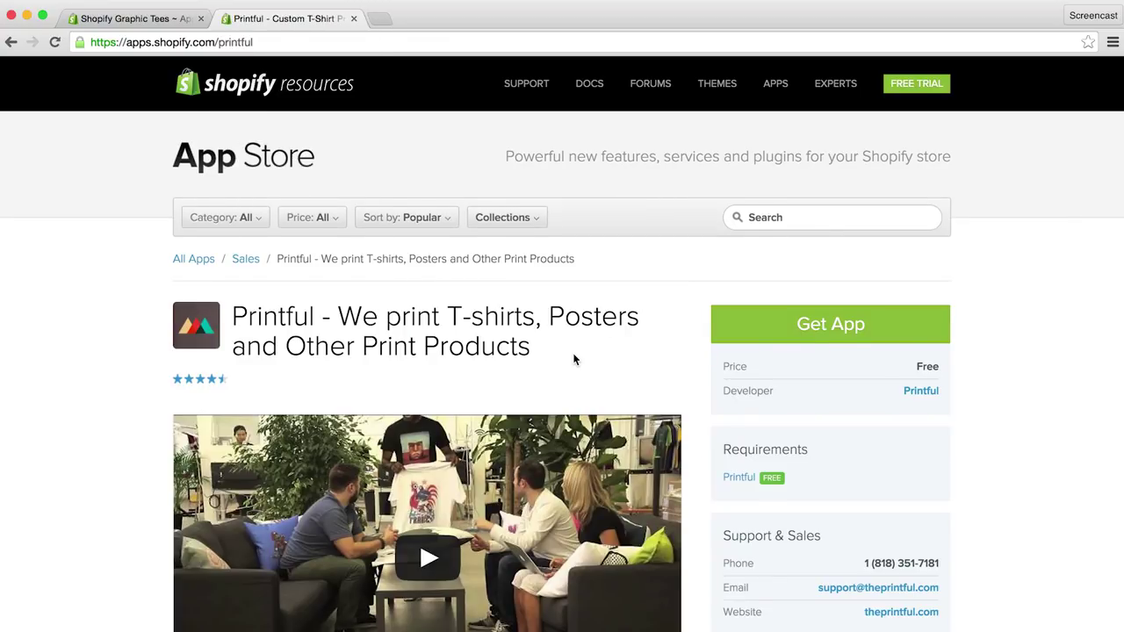
# Step: Read through the Printful App Store listing, then choose Get App for the store
pyautogui.scroll(-5, 574, 359)
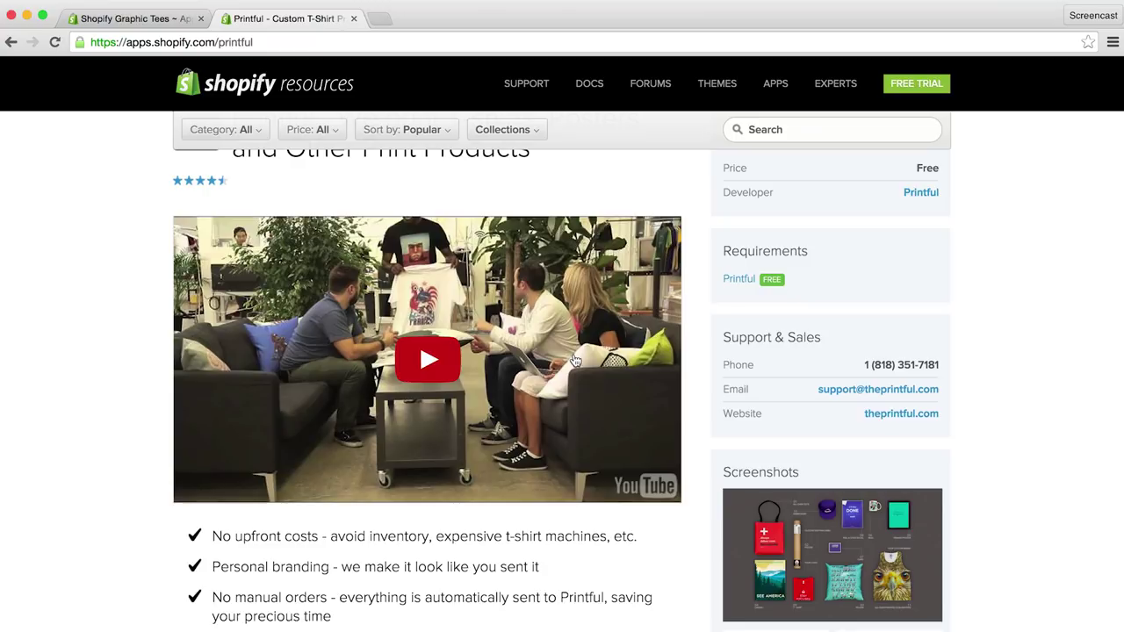
pyautogui.scroll(-10, 575, 359)
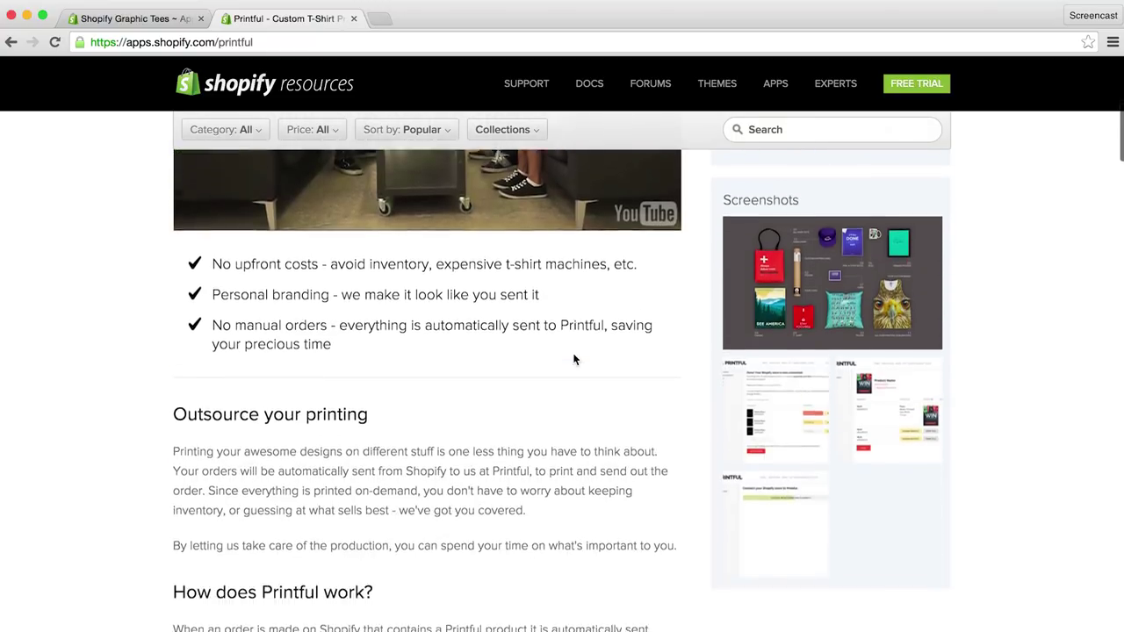
pyautogui.scroll(-14, 574, 360)
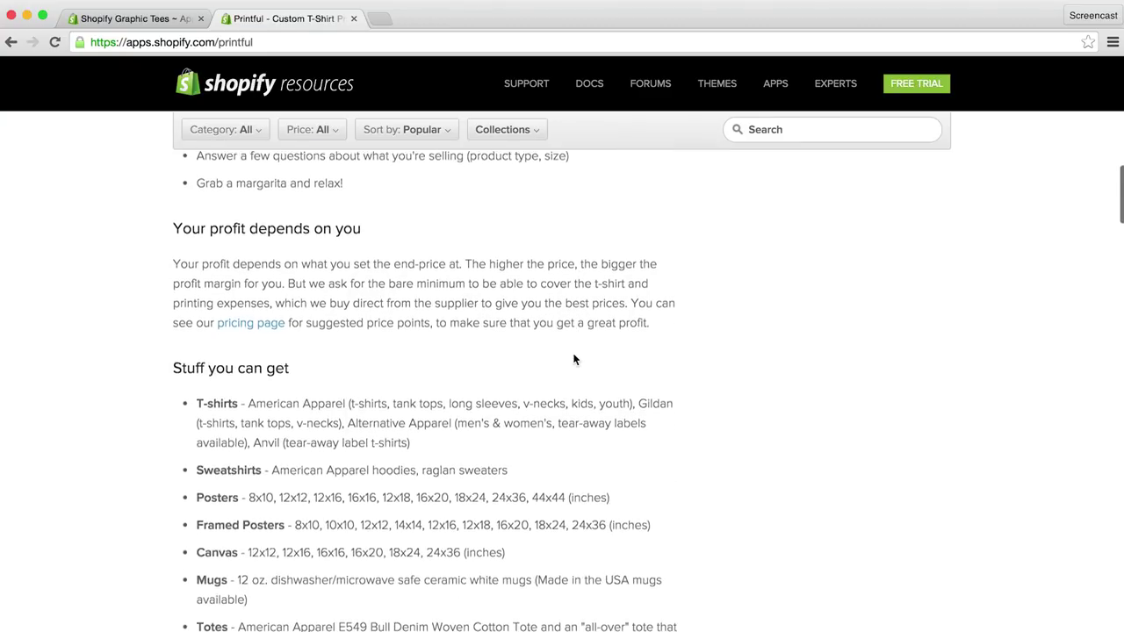
pyautogui.scroll(-2, 575, 359)
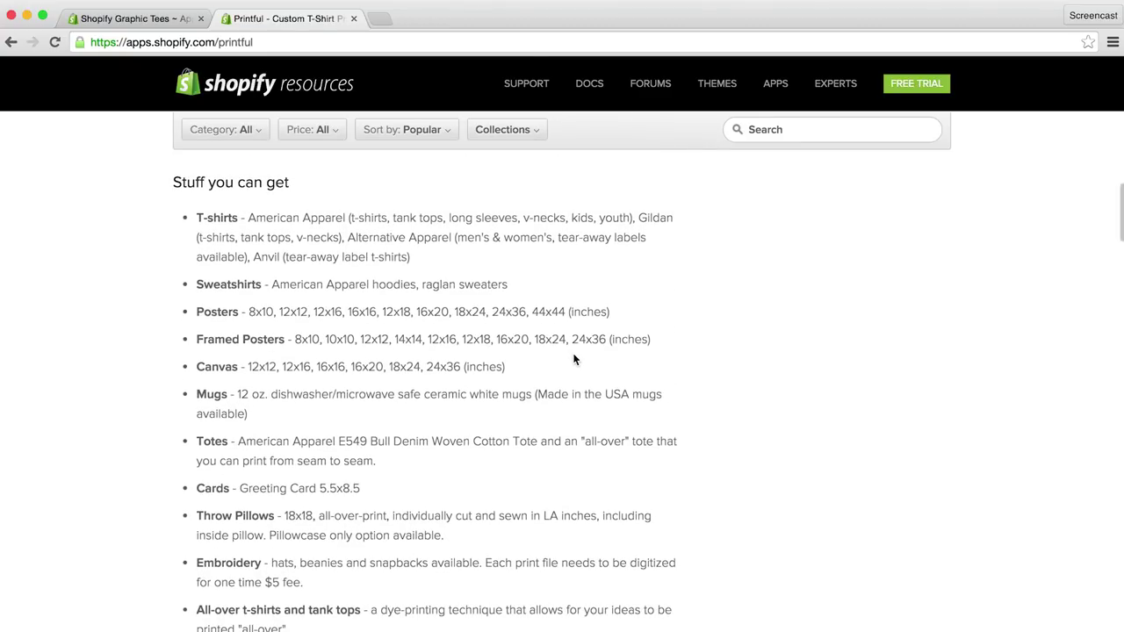
pyautogui.scroll(-2, 575, 359)
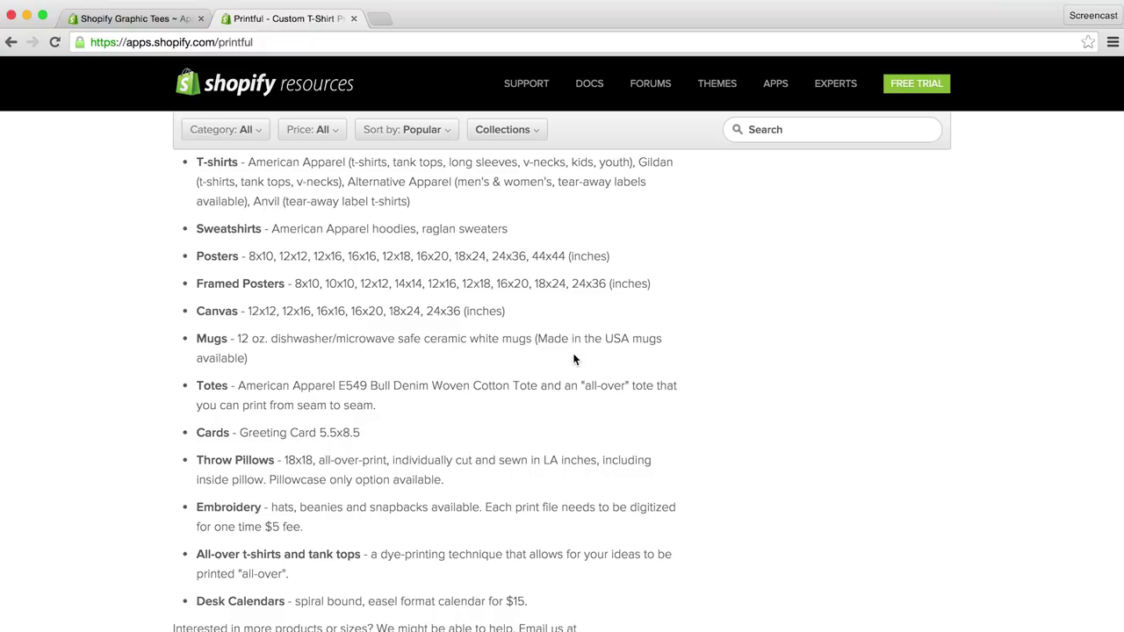
pyautogui.scroll(-15, 574, 359)
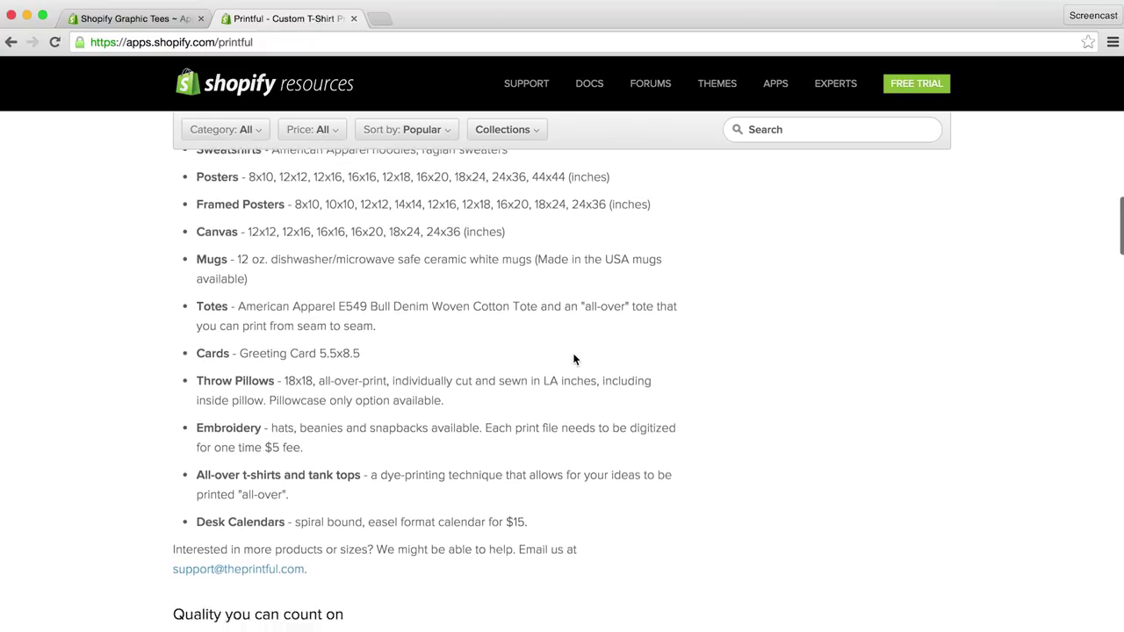
pyautogui.scroll(-7, 575, 355)
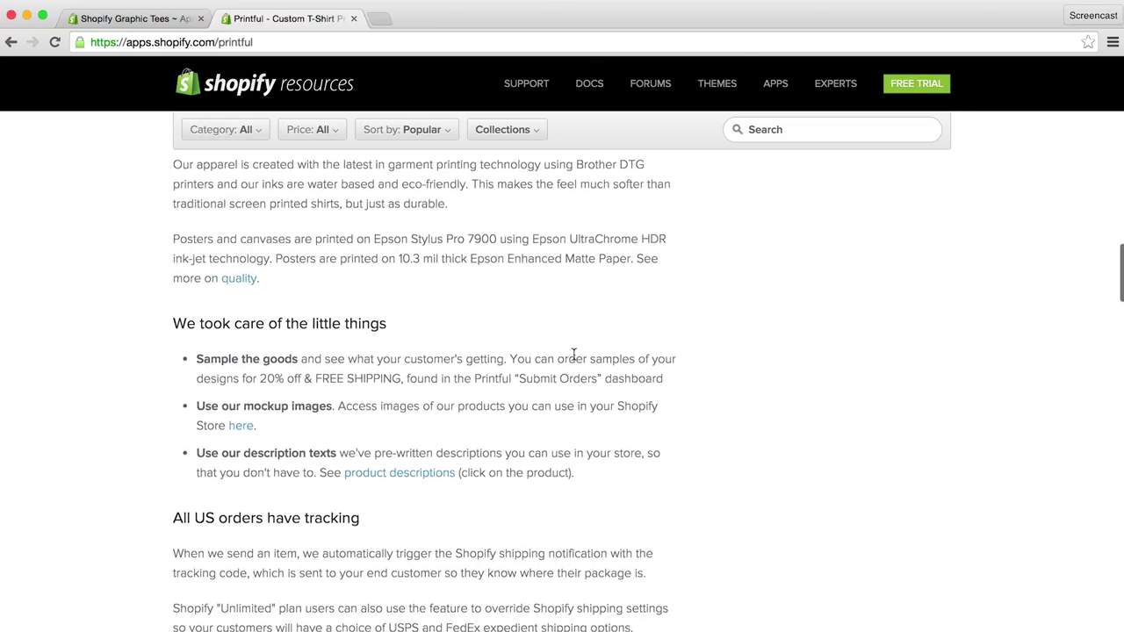
pyautogui.scroll(-1, 574, 355)
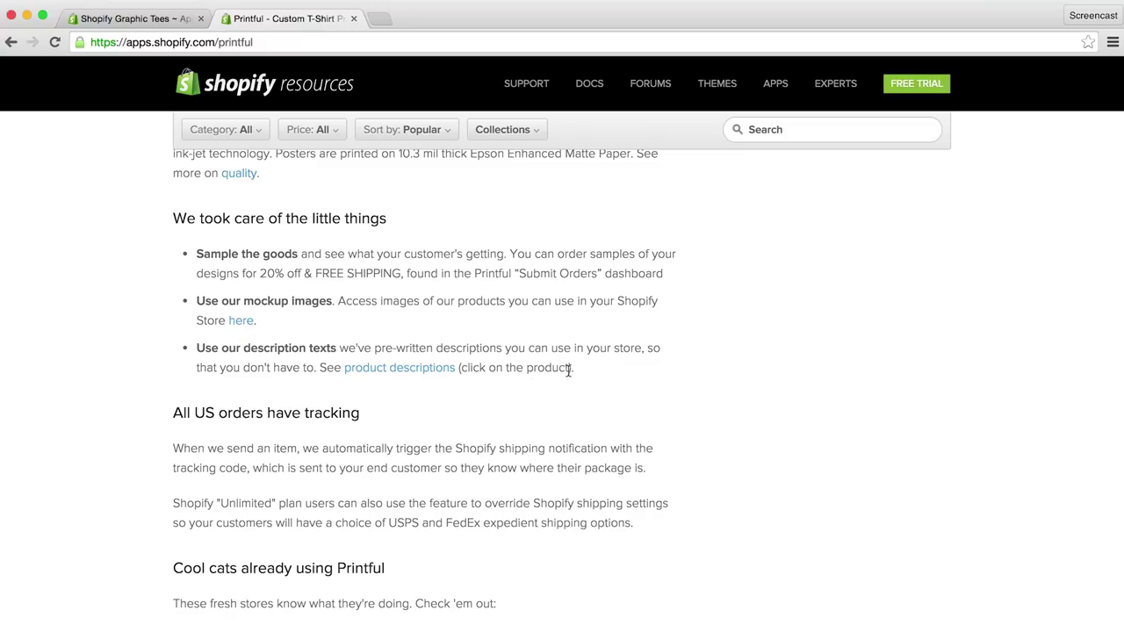
pyautogui.scroll(15, 638, 376)
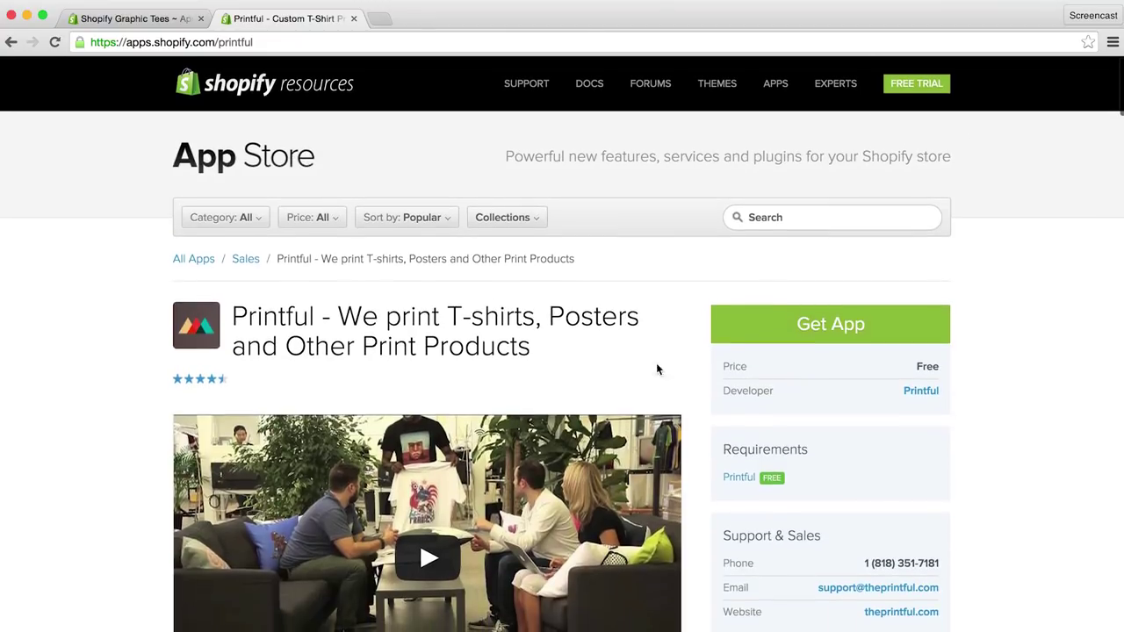
pyautogui.click(769, 329)
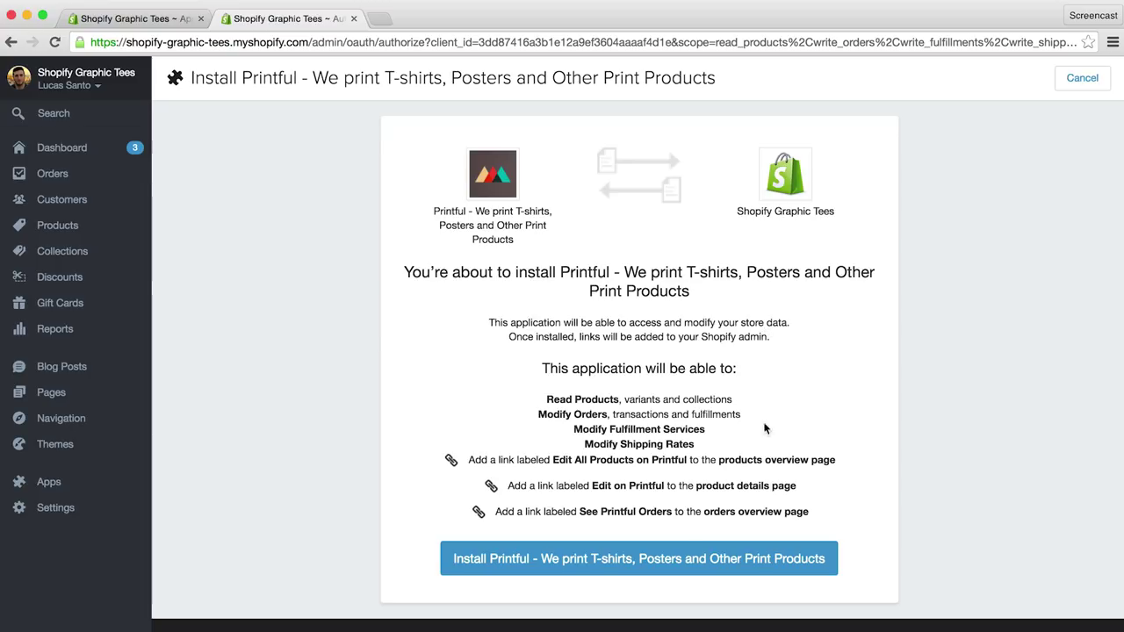
# Step: Approve installing Printful on the Shopify Graphic Tees store
pyautogui.click(694, 561)
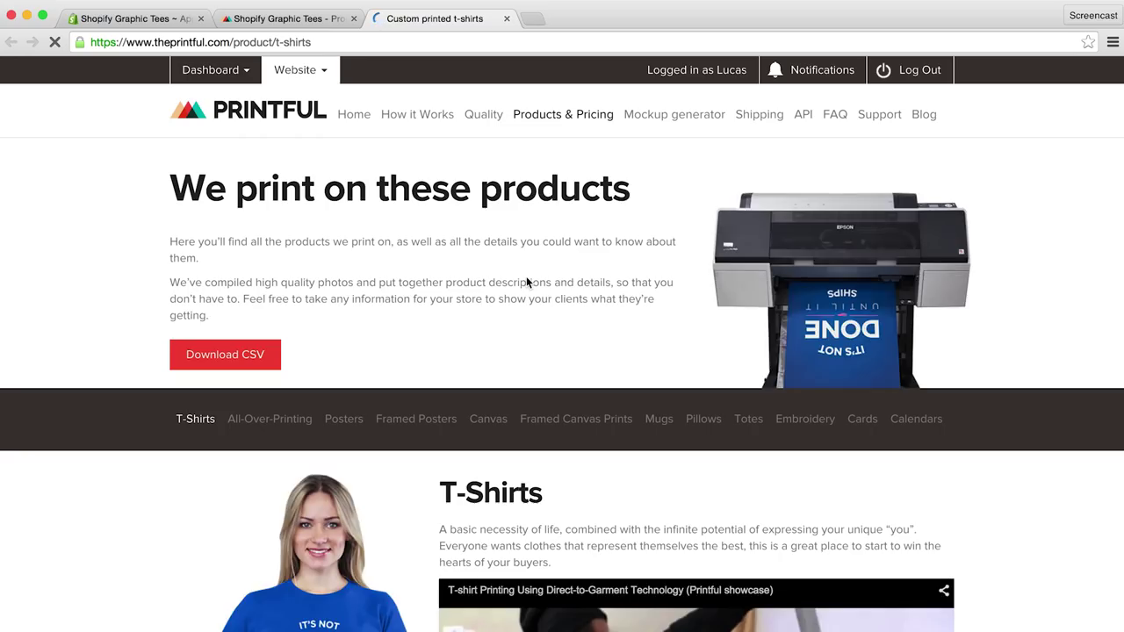
# Step: Browse the T-shirt models and preview the American Apparel 2001 tee in Asphalt
pyautogui.scroll(-1, 526, 275)
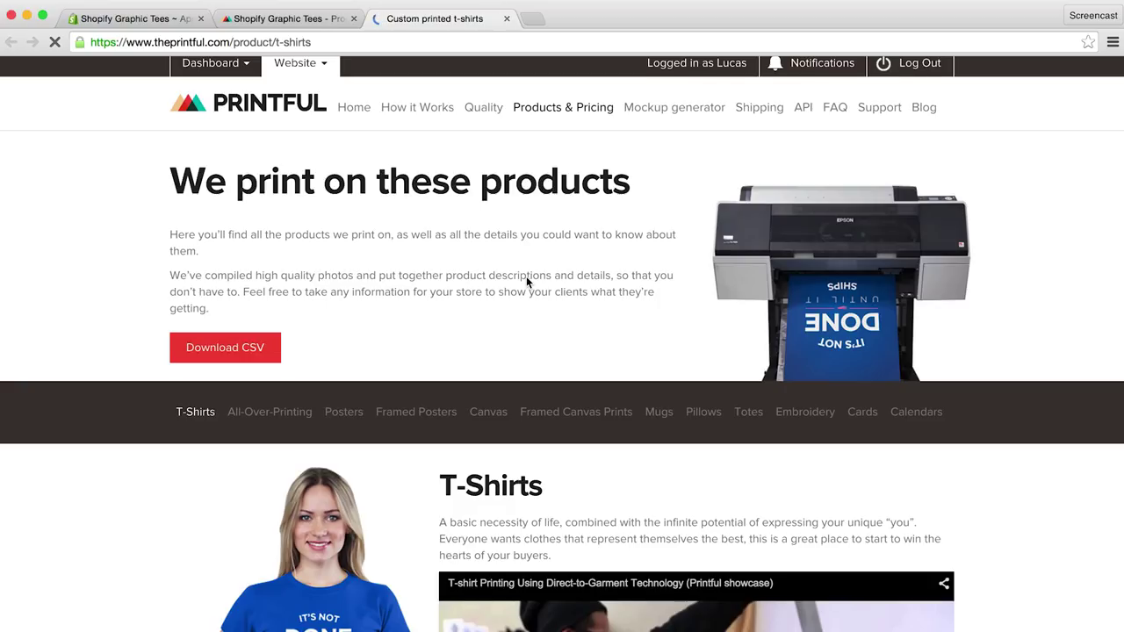
pyautogui.scroll(-2, 527, 281)
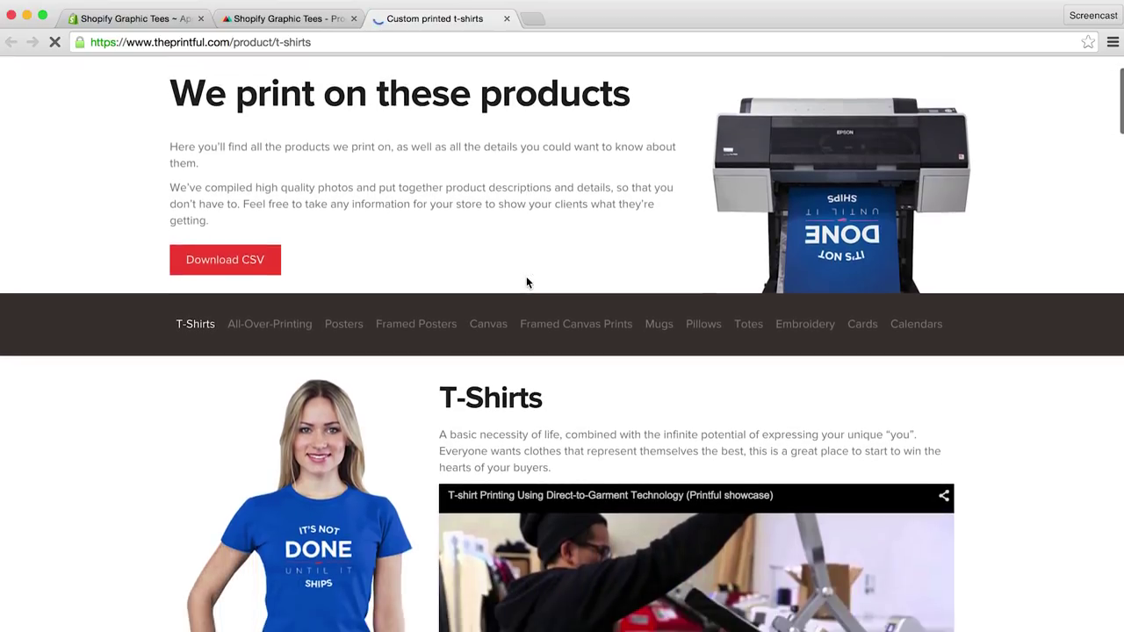
pyautogui.scroll(-10, 527, 282)
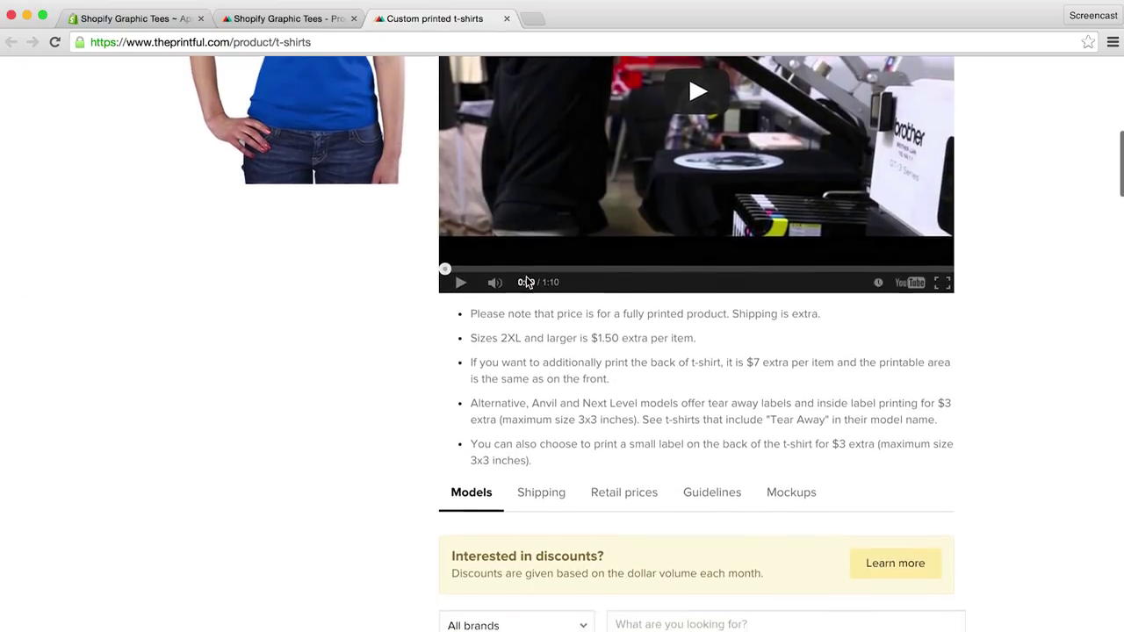
pyautogui.scroll(-4, 526, 282)
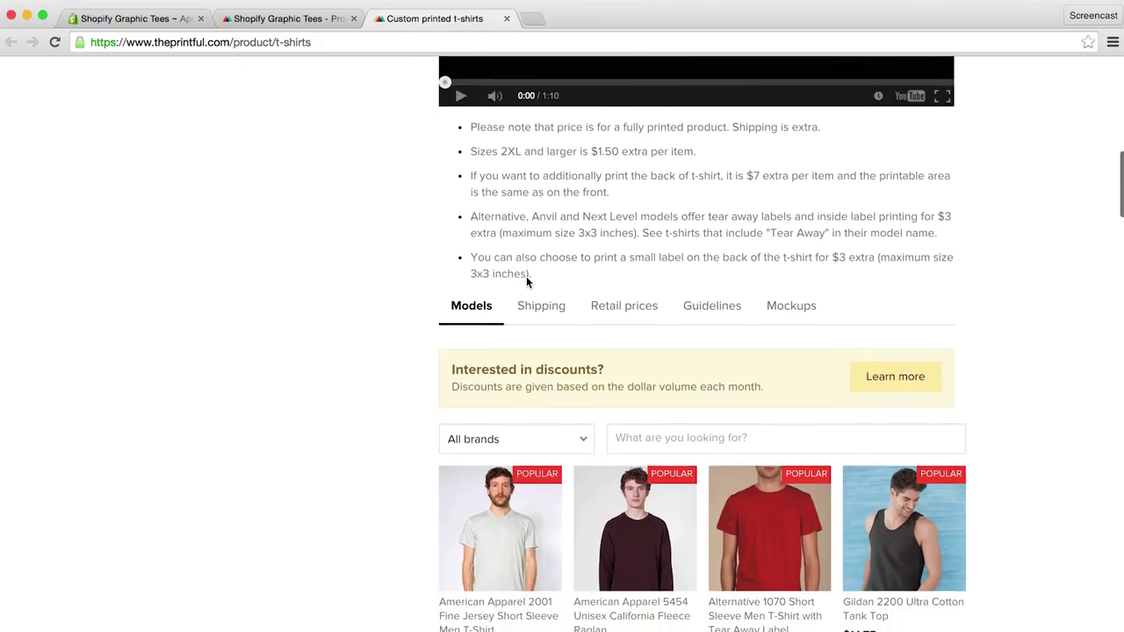
pyautogui.scroll(-7, 527, 281)
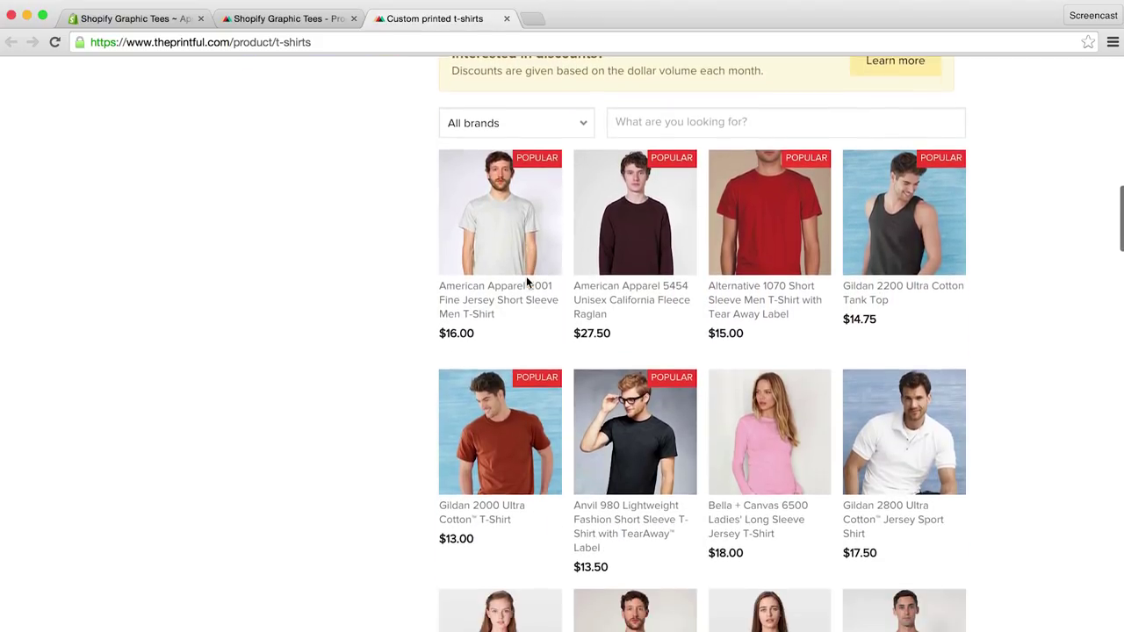
pyautogui.scroll(-2, 527, 281)
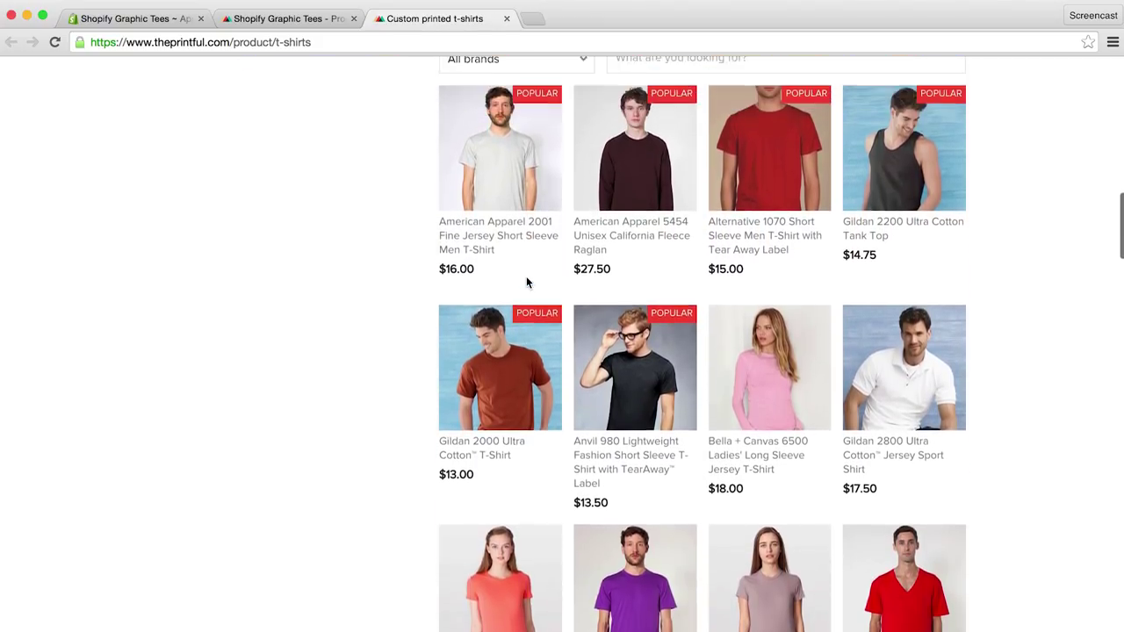
pyautogui.scroll(2, 527, 282)
pyautogui.click(526, 277)
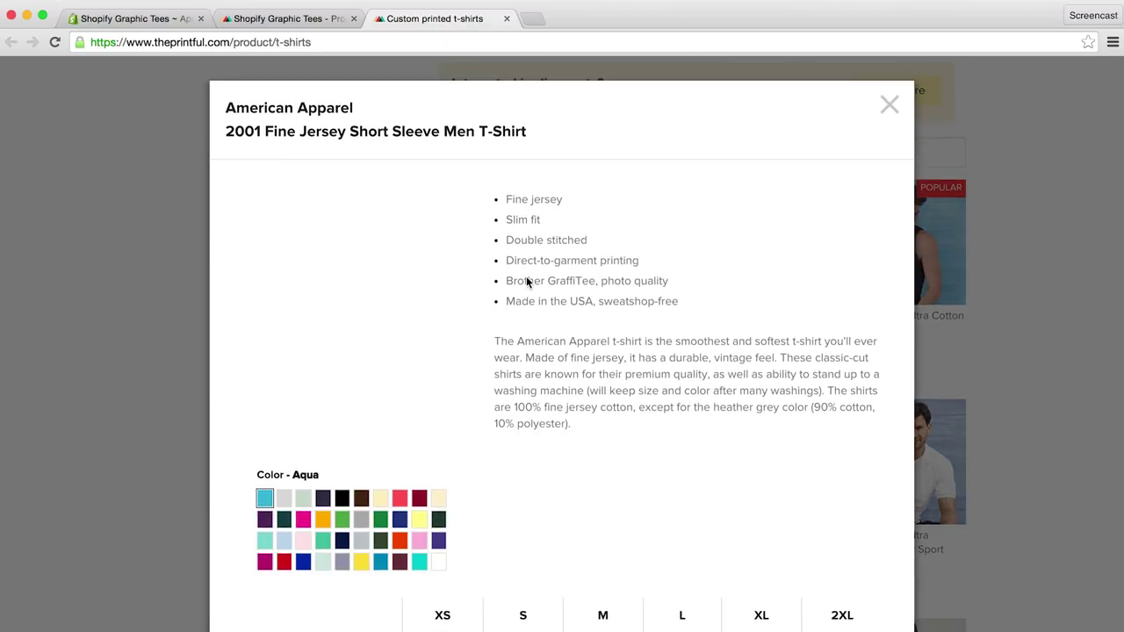
pyautogui.scroll(-1, 527, 279)
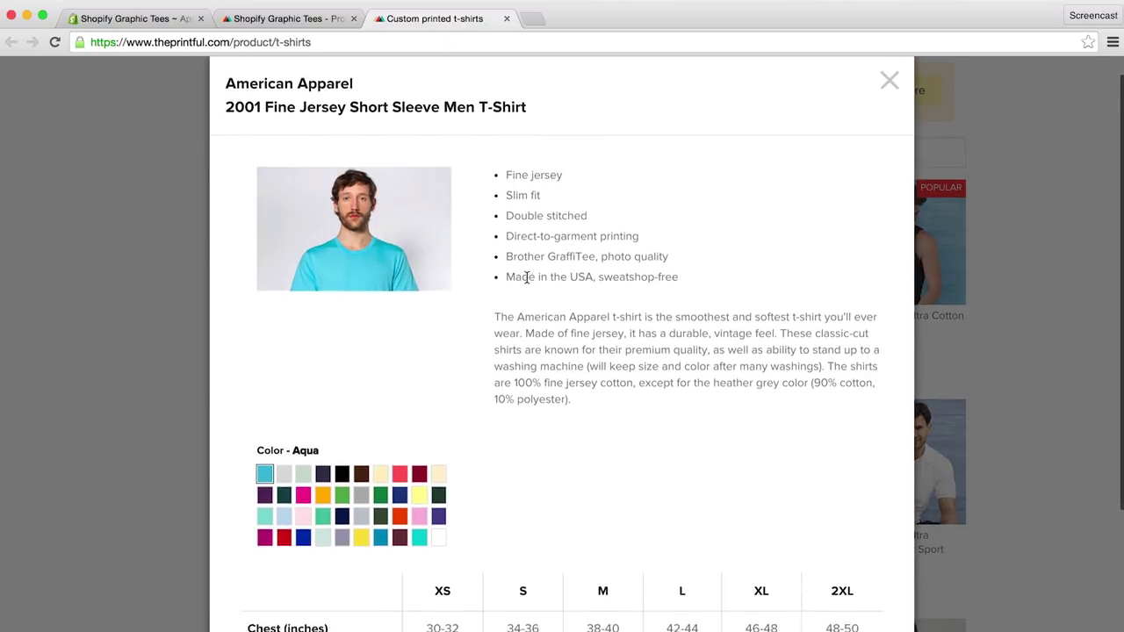
pyautogui.scroll(-1, 527, 278)
pyautogui.click(321, 441)
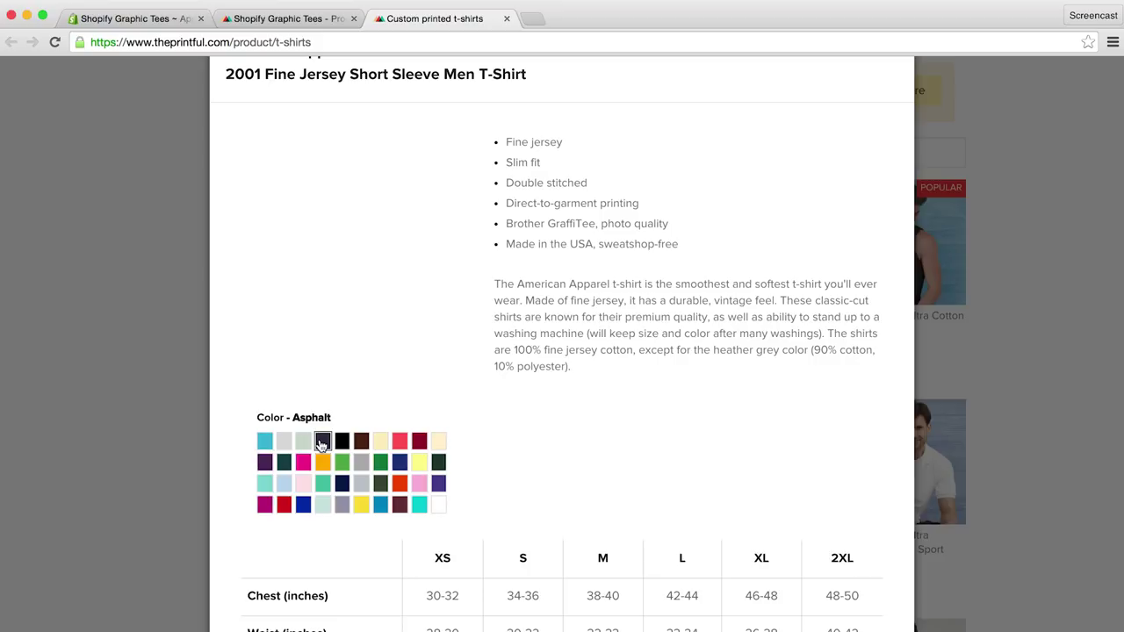
# Step: Close the shirt details and show the Retail prices table with buy, sell and profit
pyautogui.click(1026, 344)
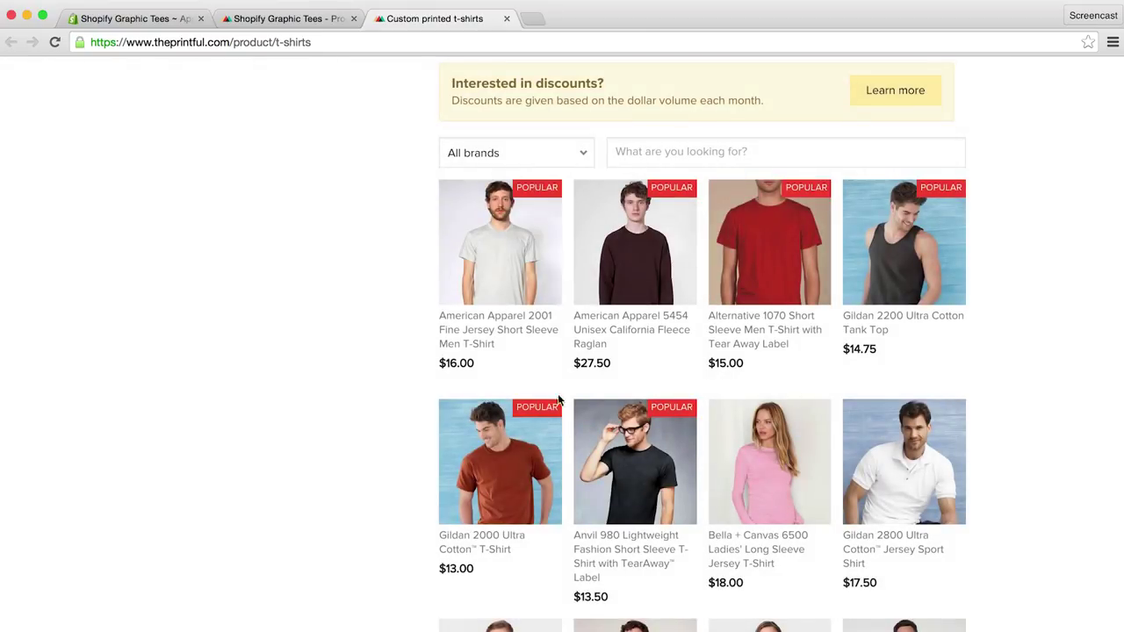
pyautogui.scroll(4, 535, 407)
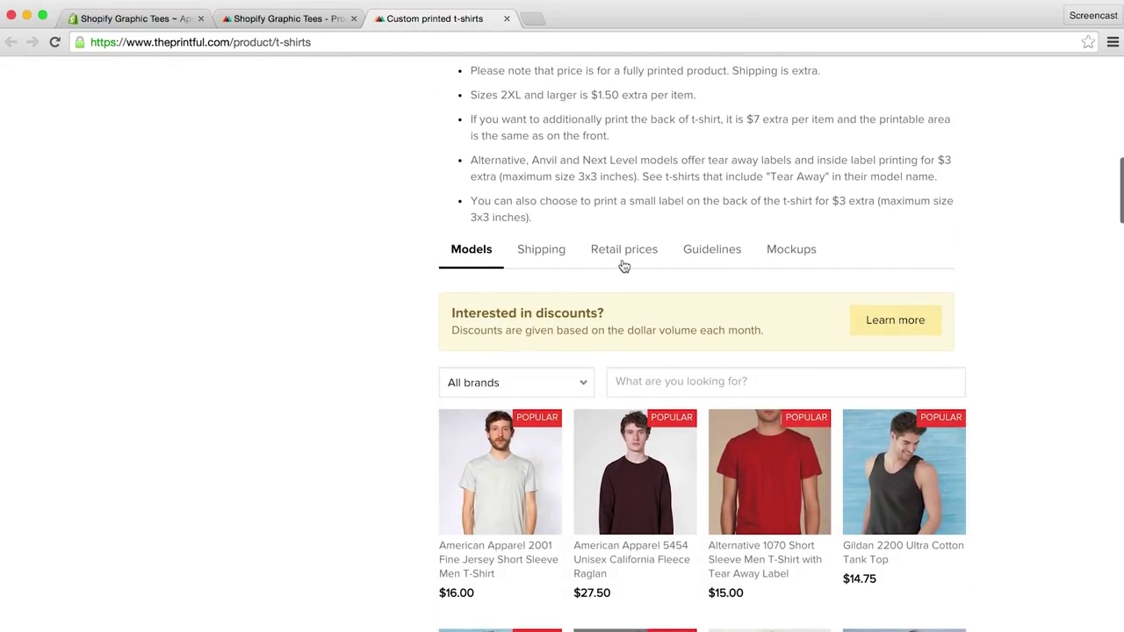
pyautogui.click(625, 253)
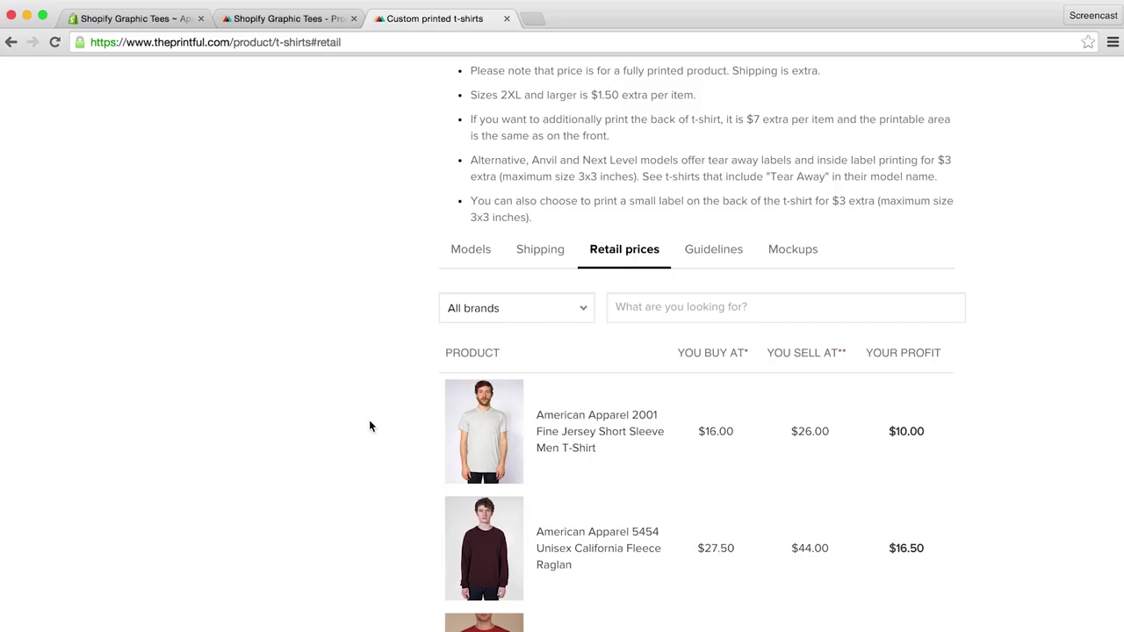
# Step: Check the T-shirt shipping rates and delivery times, then browse the mockup images section
pyautogui.scroll(-3, 370, 426)
pyautogui.scroll(-1, 370, 426)
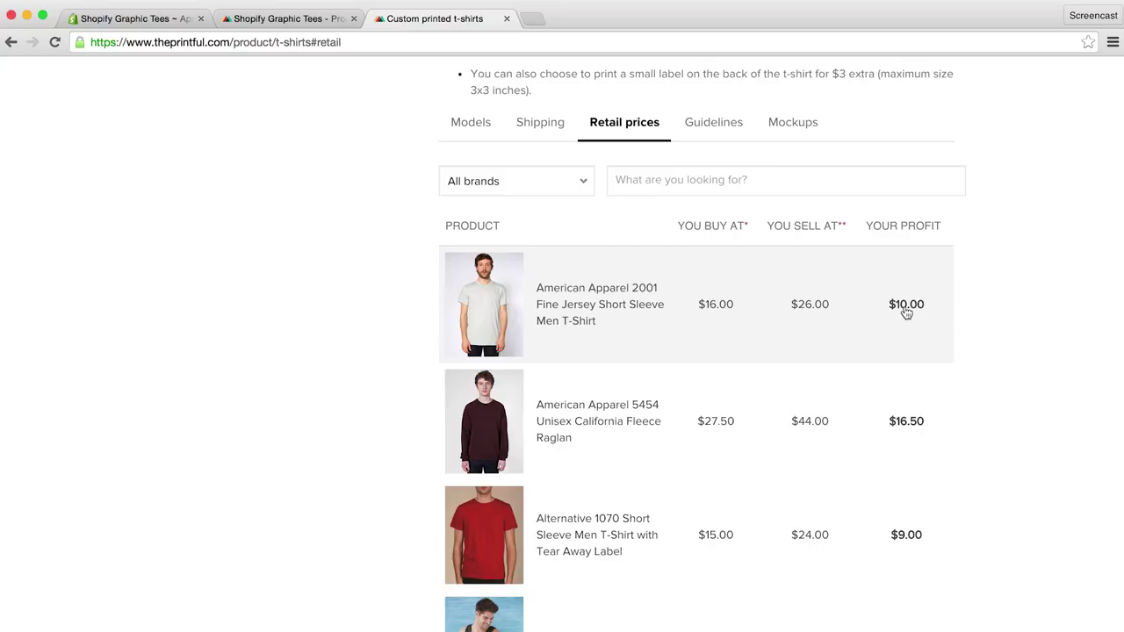
pyautogui.click(539, 125)
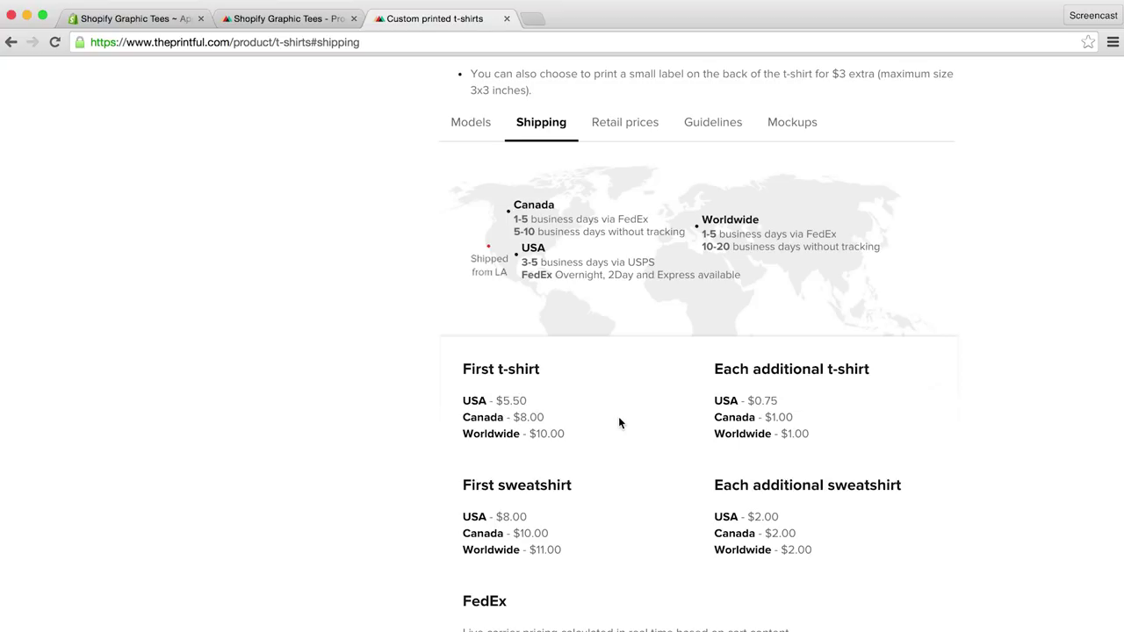
pyautogui.click(792, 124)
pyautogui.scroll(-3, 402, 271)
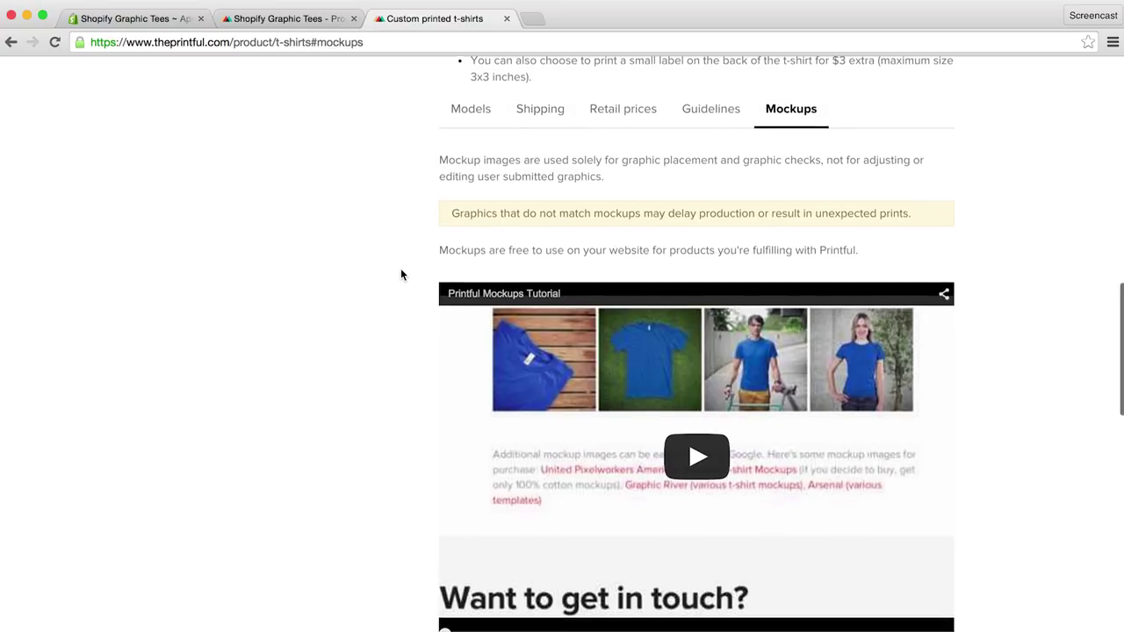
pyautogui.scroll(-5, 401, 274)
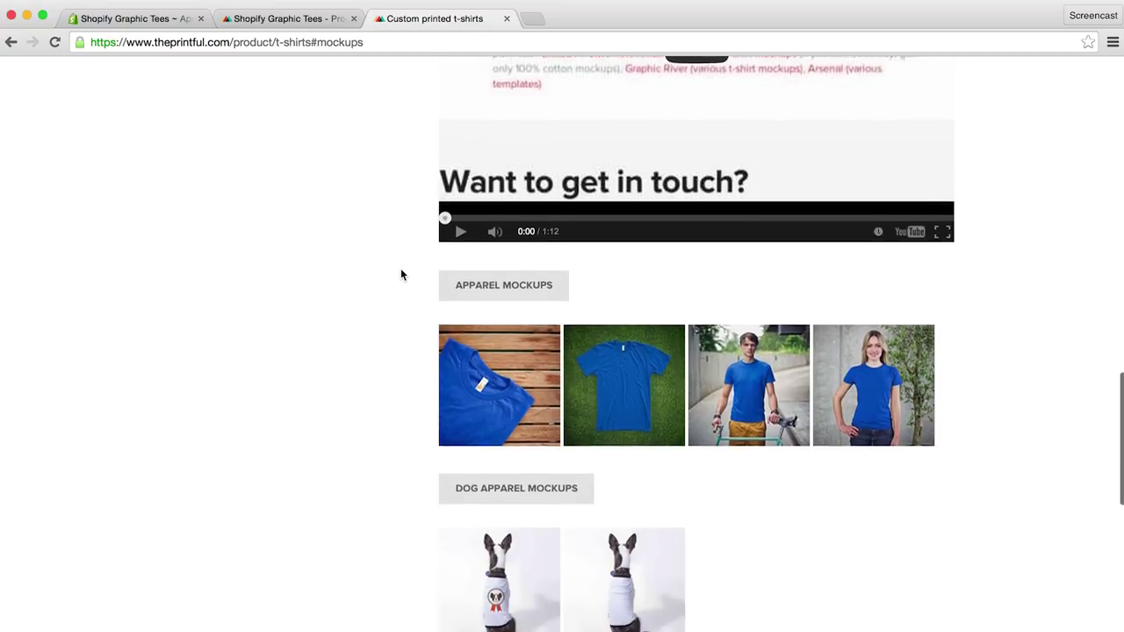
pyautogui.scroll(-3, 401, 275)
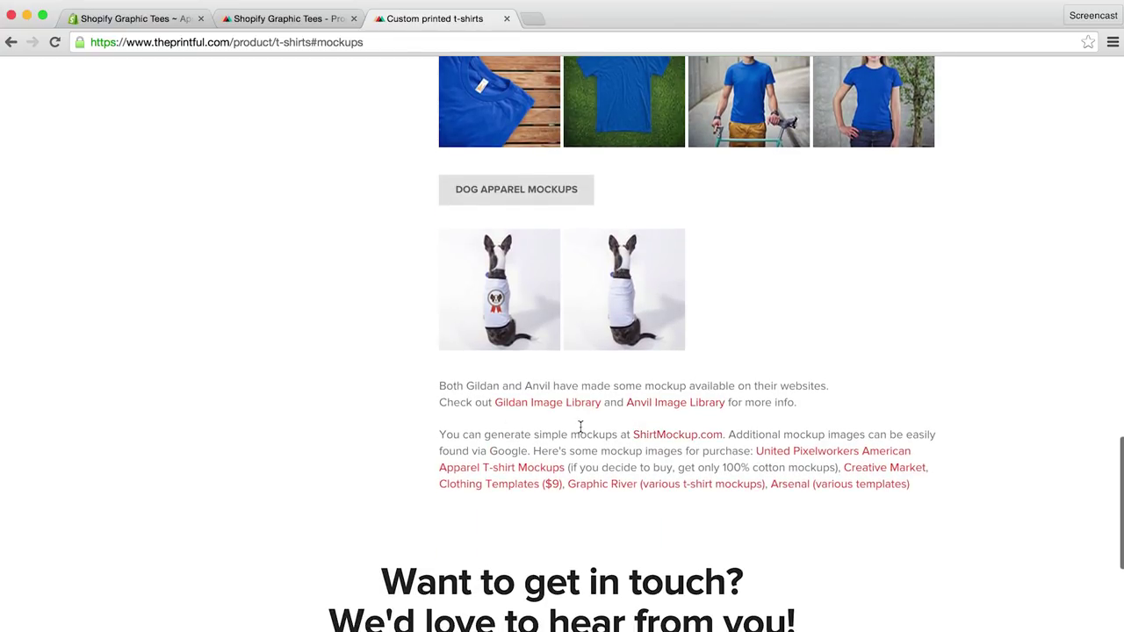
pyautogui.scroll(8, 360, 369)
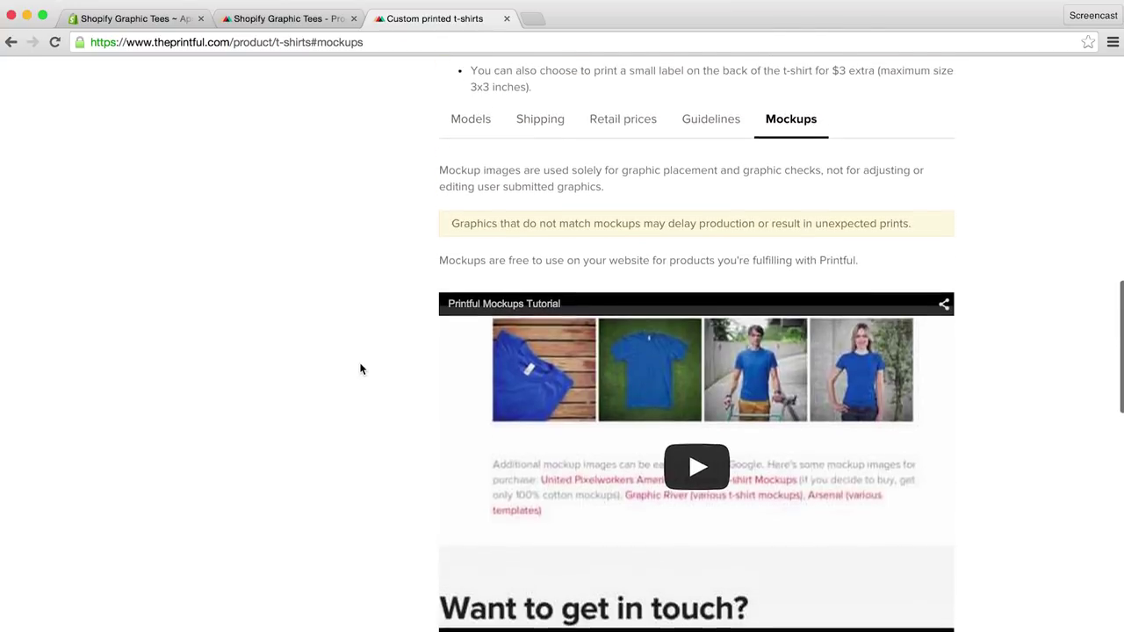
# Step: Read the print file guidelines and return to the top of the page
pyautogui.click(711, 163)
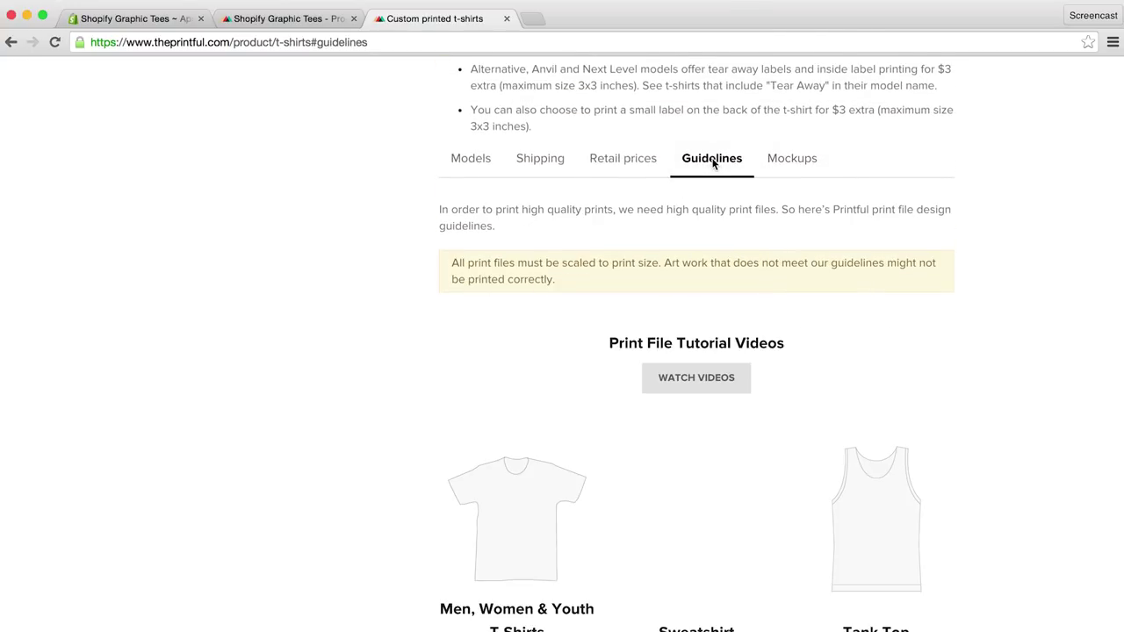
pyautogui.scroll(-2, 353, 367)
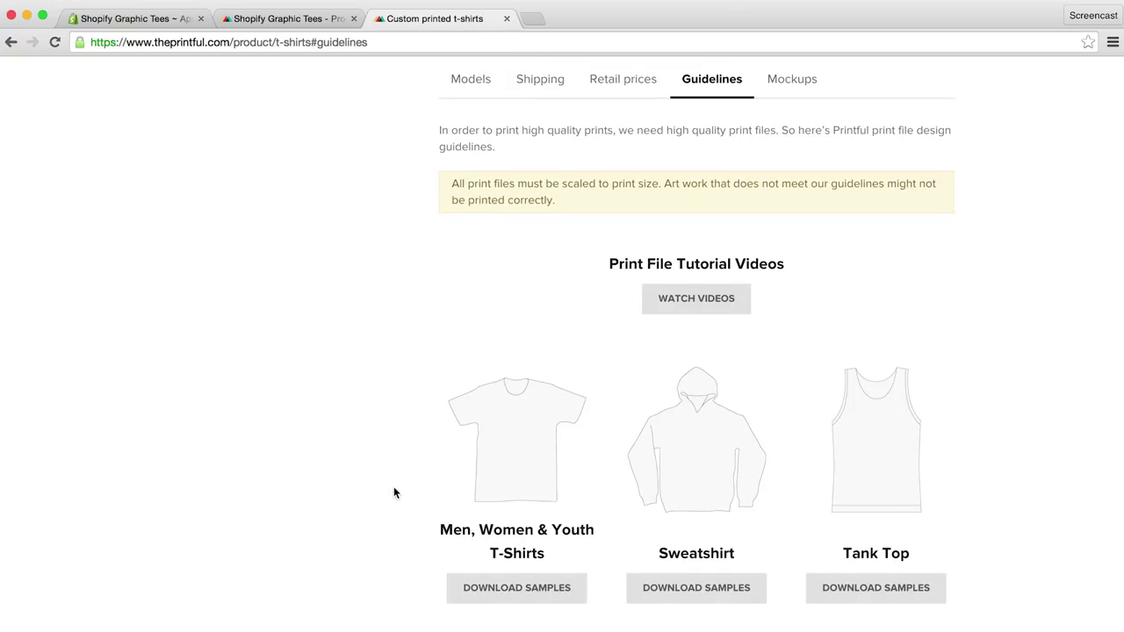
pyautogui.scroll(5, 394, 492)
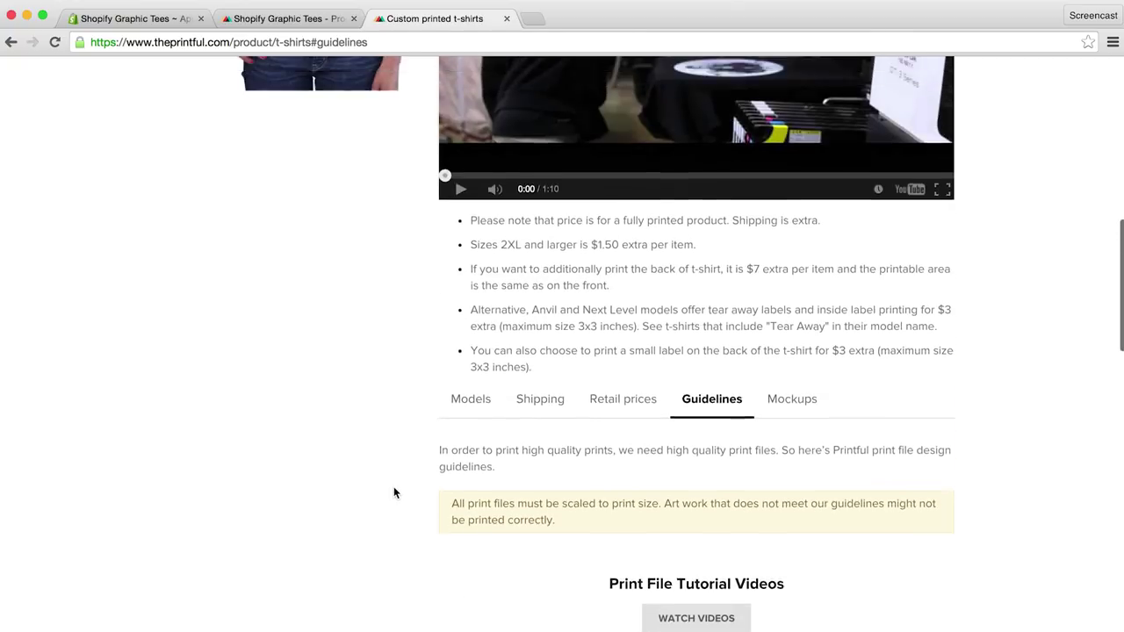
pyautogui.scroll(10, 393, 492)
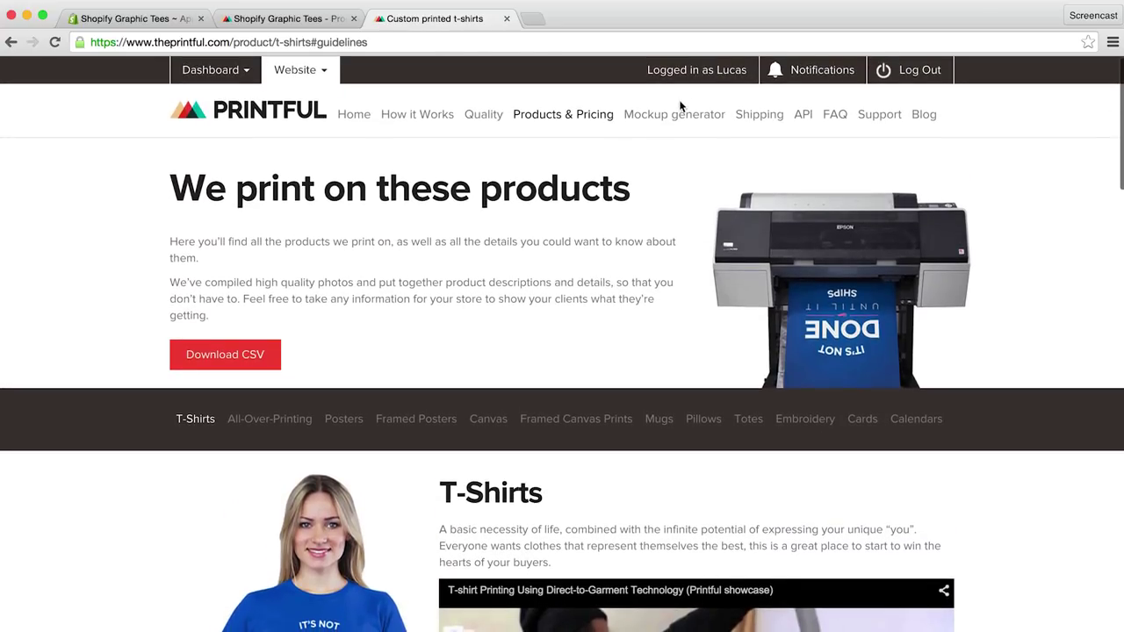
# Step: Start a T-shirt mockup on a black American Apparel shirt
pyautogui.click(668, 117)
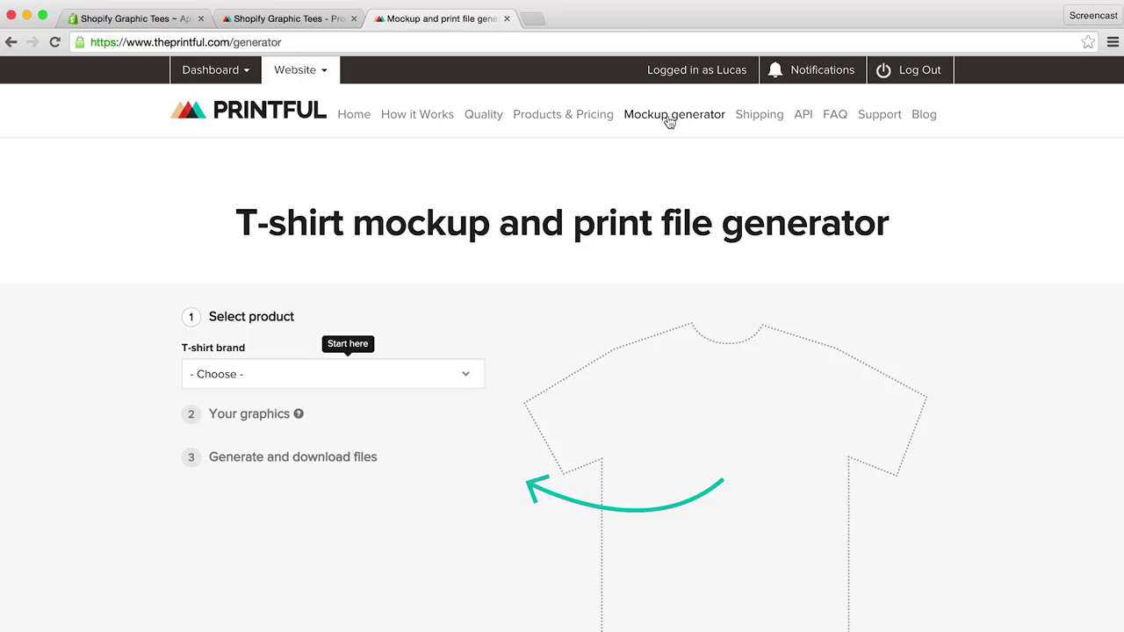
pyautogui.click(446, 374)
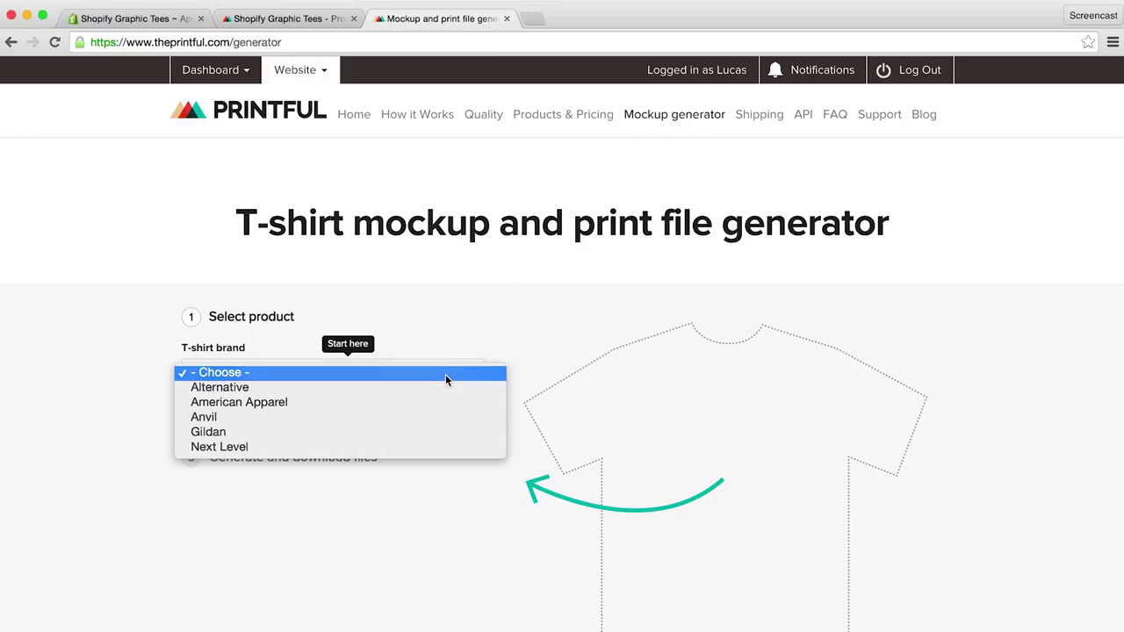
pyautogui.click(432, 403)
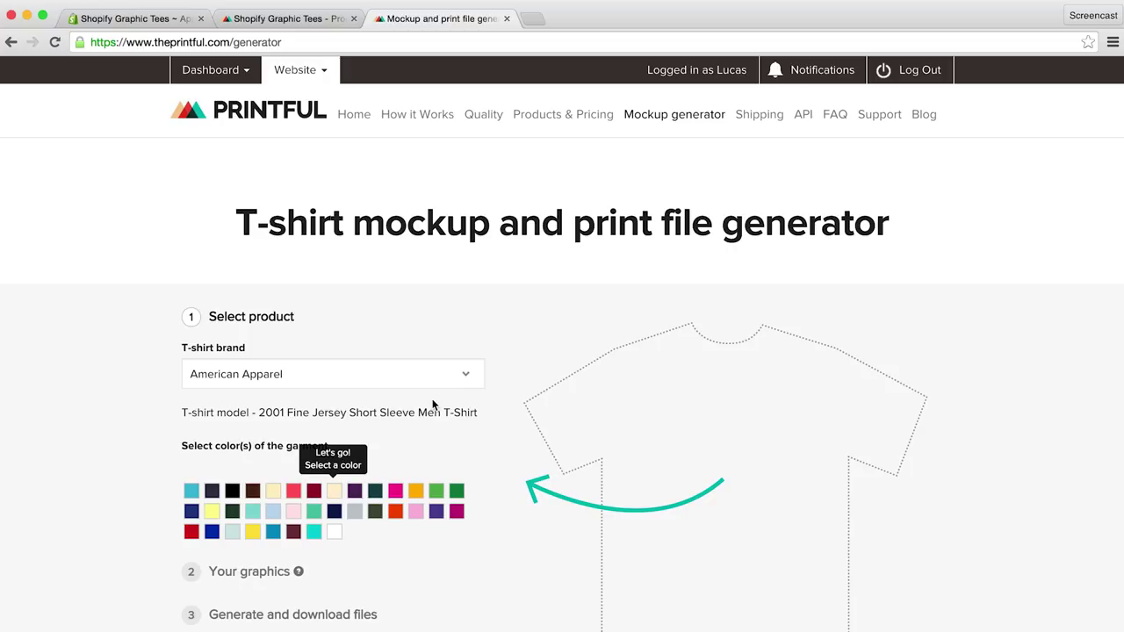
pyautogui.click(232, 491)
# Step: Upload Shopify T-Shirts/Logo/Shopify-Bag-Print-File.png as the shirt design
pyautogui.scroll(-3, 134, 479)
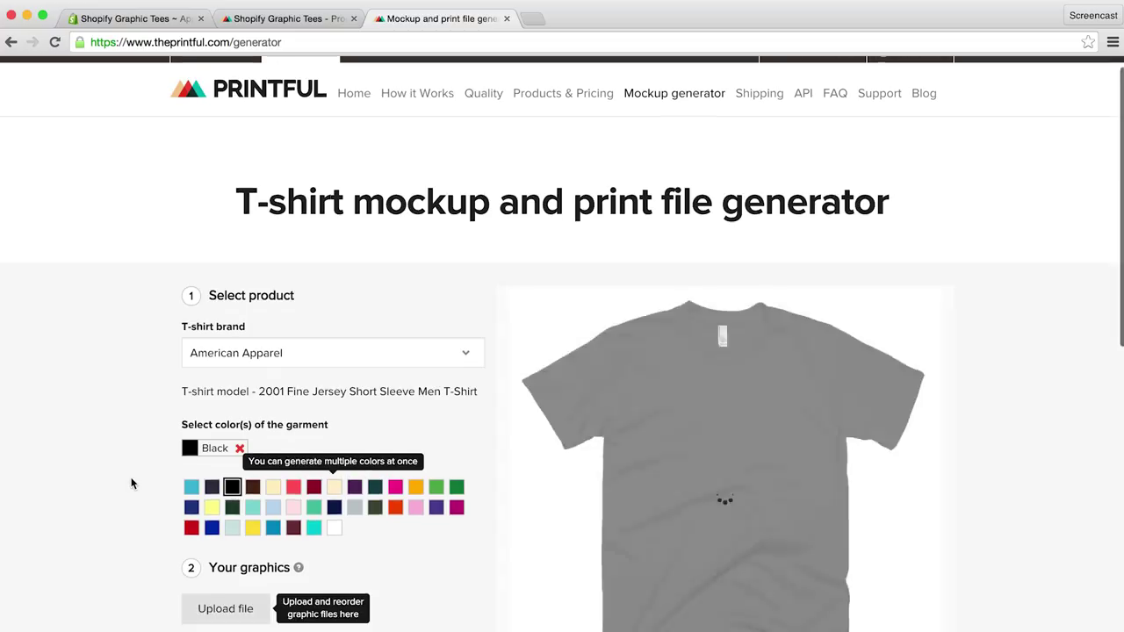
pyautogui.click(224, 521)
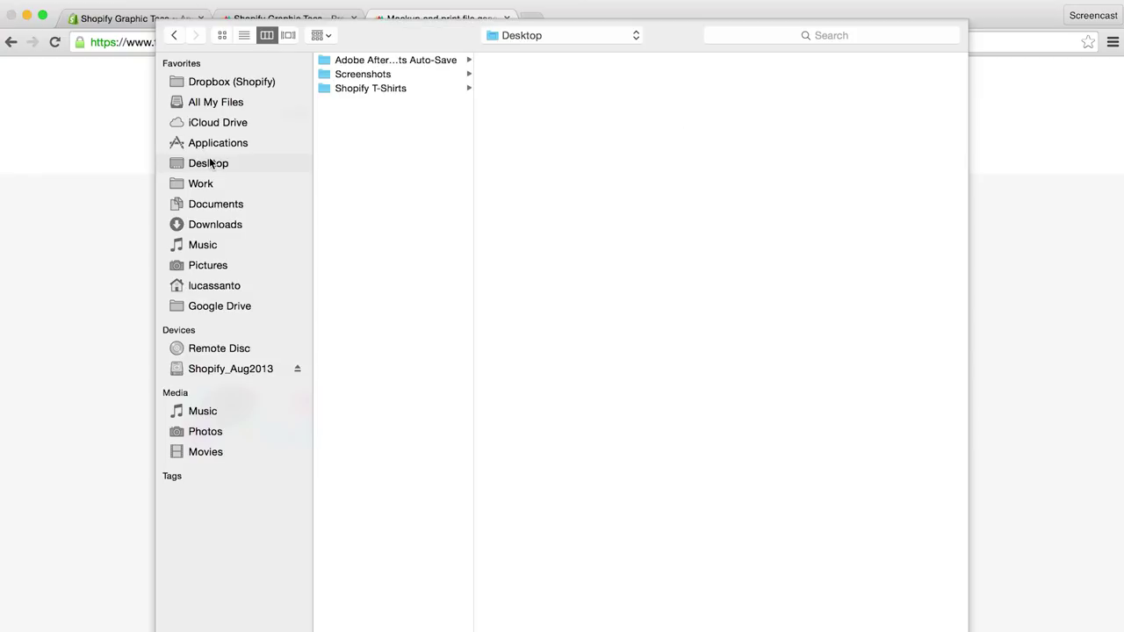
pyautogui.click(375, 88)
pyautogui.click(533, 92)
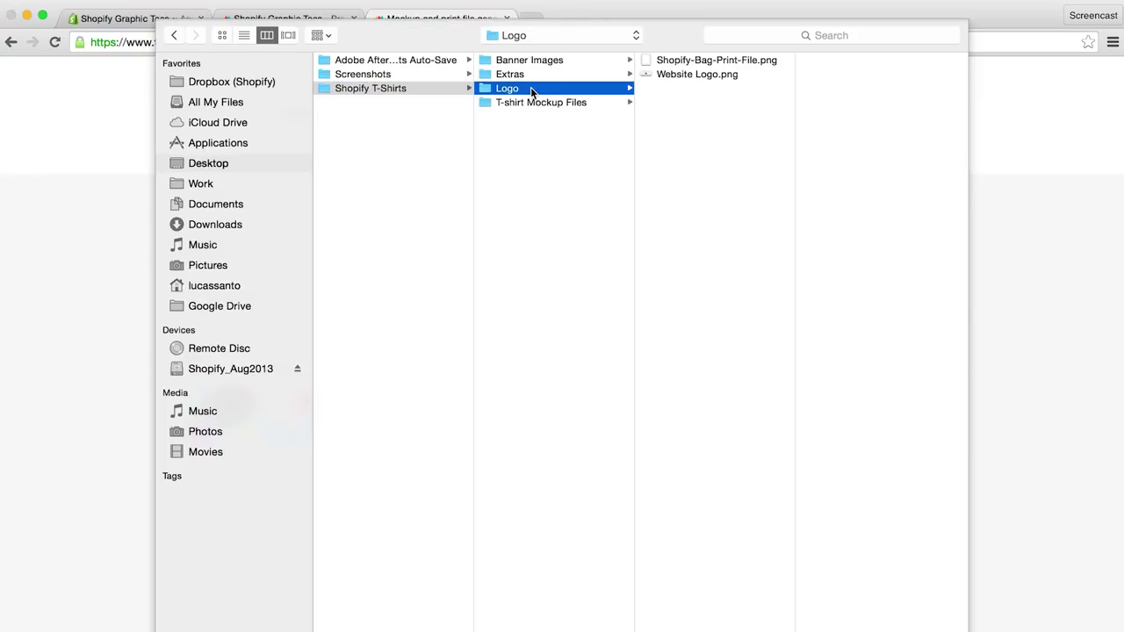
pyautogui.click(677, 61)
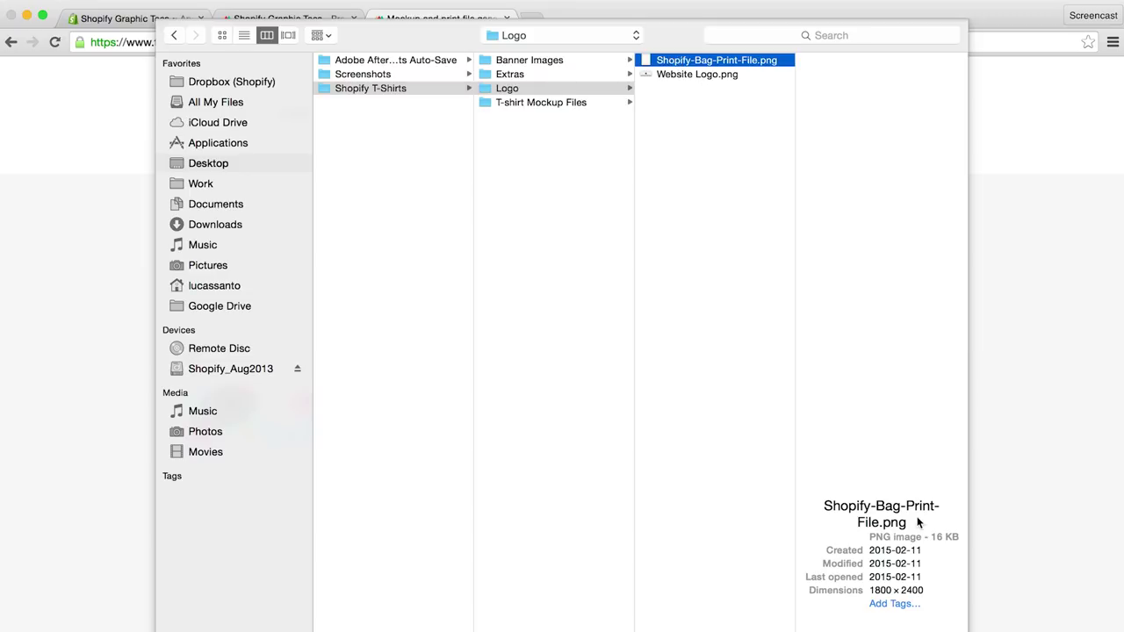
pyautogui.press('Return')
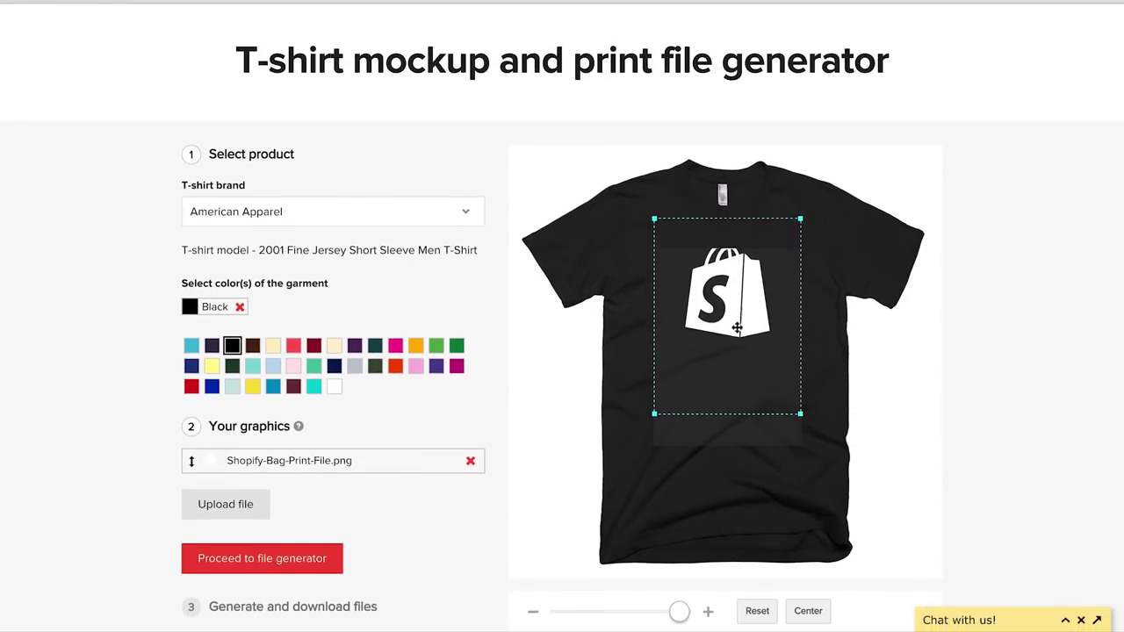
# Step: Centre the Shopify bag design, shrink it slightly and raise it on the chest
pyautogui.moveTo(742, 356); pyautogui.dragTo(734, 365)
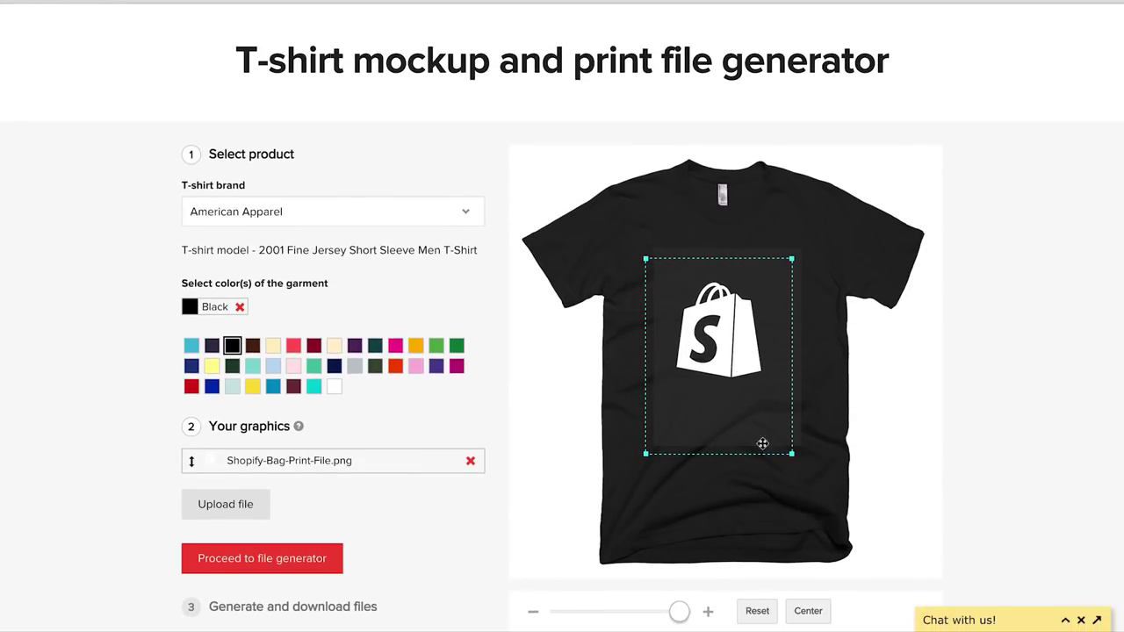
pyautogui.click(804, 613)
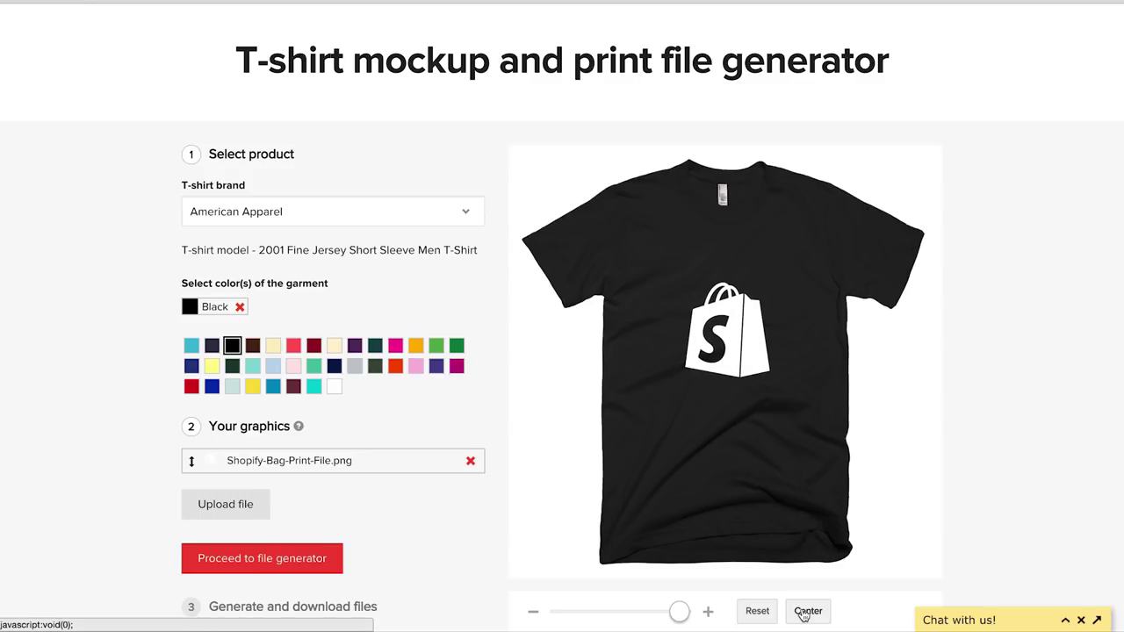
pyautogui.moveTo(679, 612); pyautogui.dragTo(678, 612)
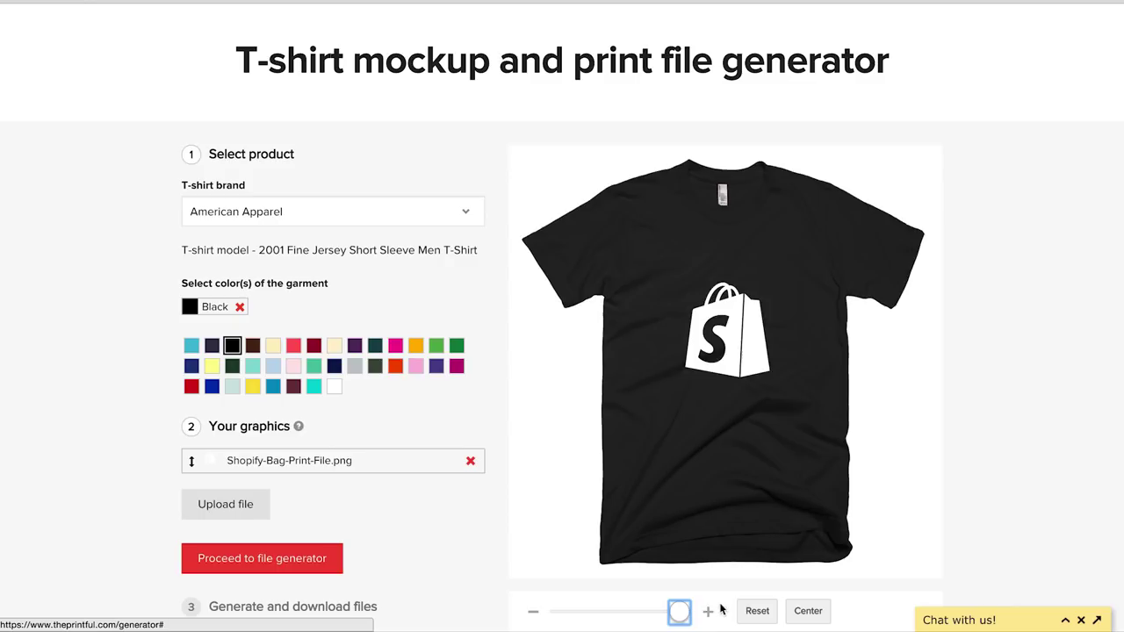
pyautogui.moveTo(731, 331); pyautogui.dragTo(730, 303)
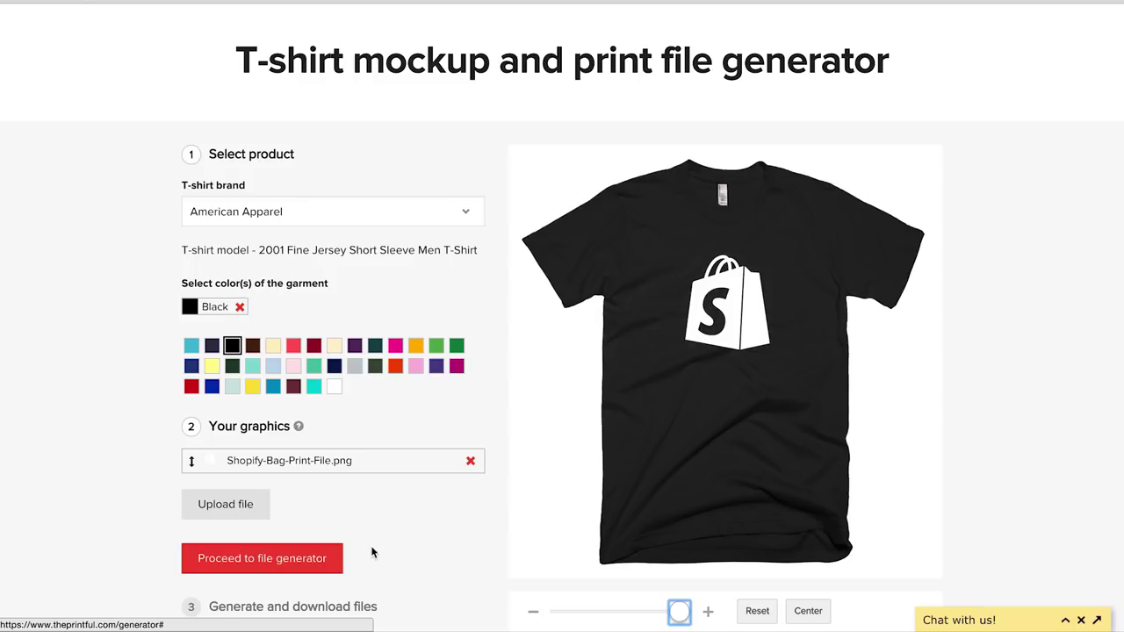
# Step: Generate the black mockup and print file, and download mockup.png
pyautogui.click(315, 559)
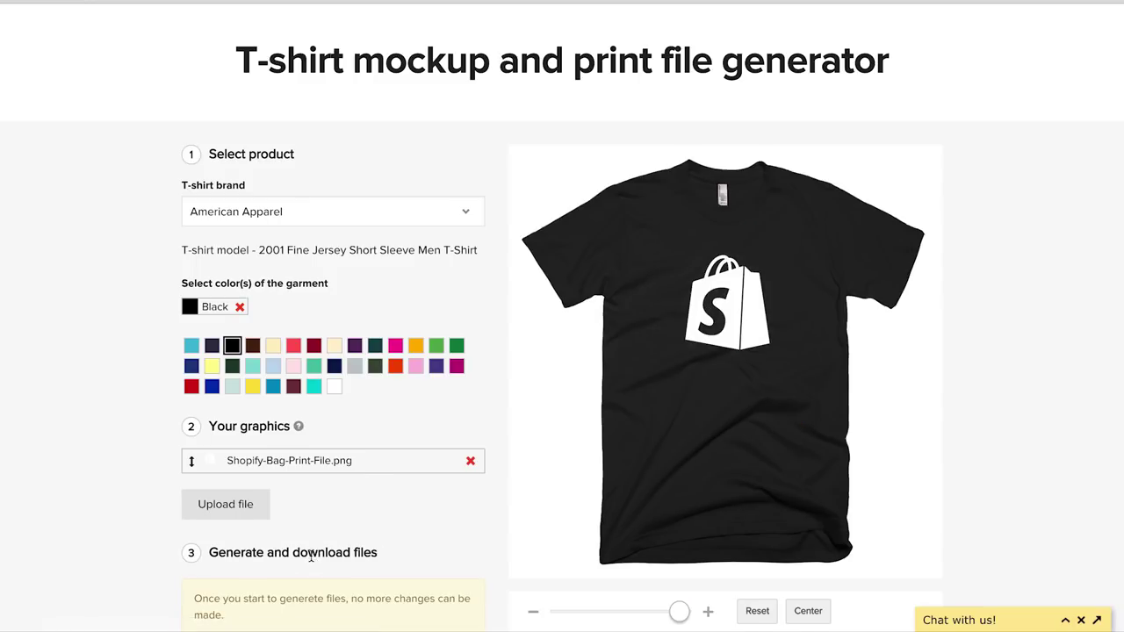
pyautogui.scroll(-3, 310, 556)
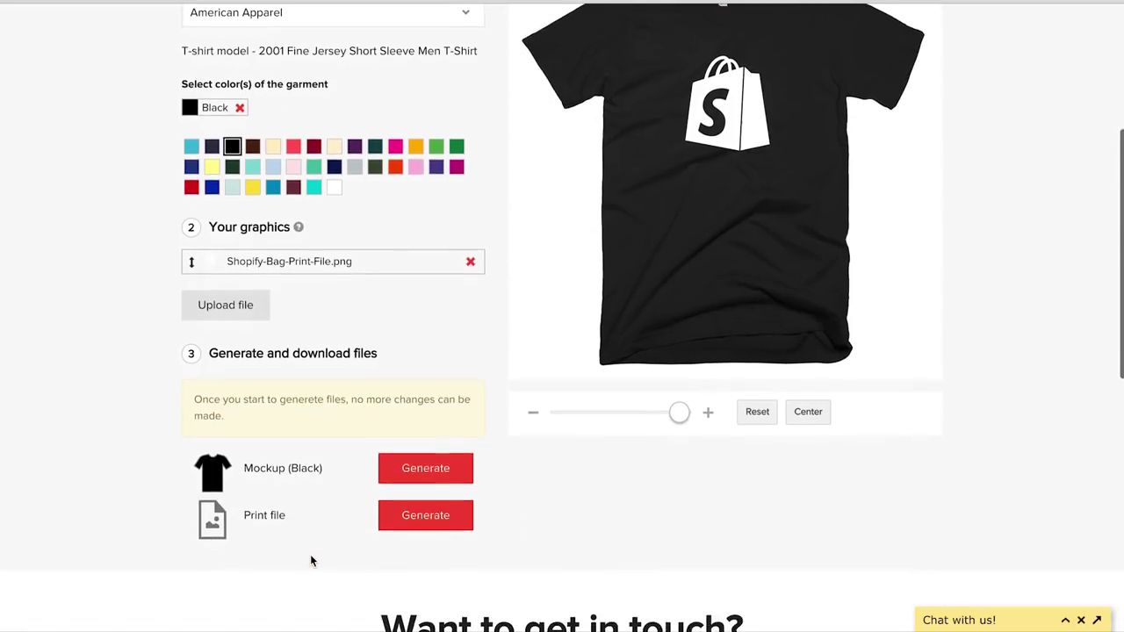
pyautogui.click(419, 469)
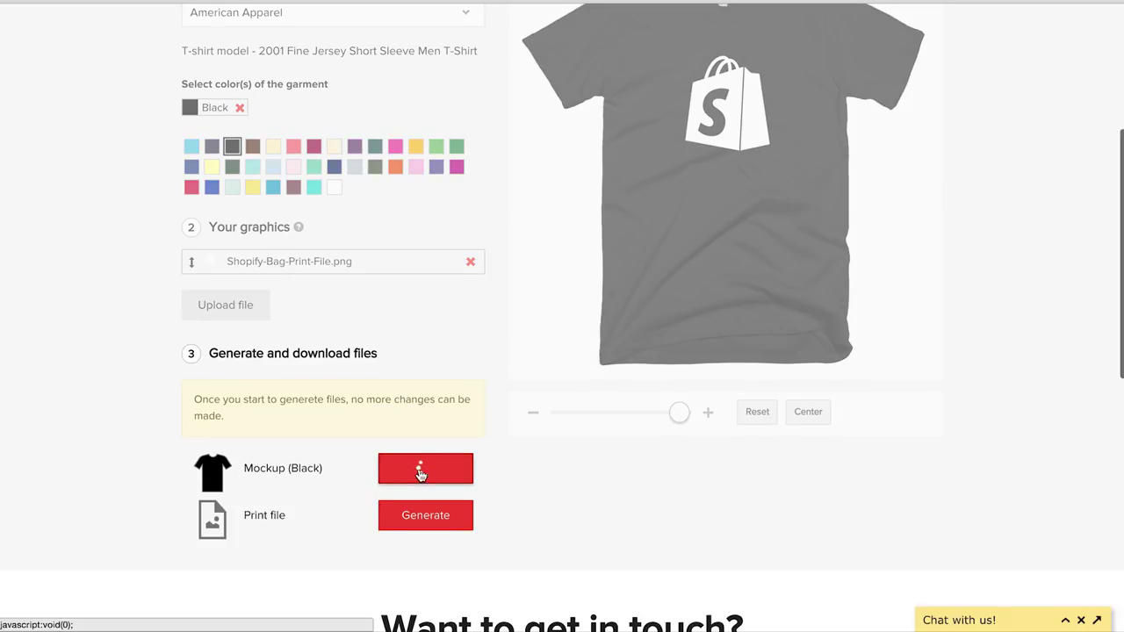
pyautogui.click(417, 520)
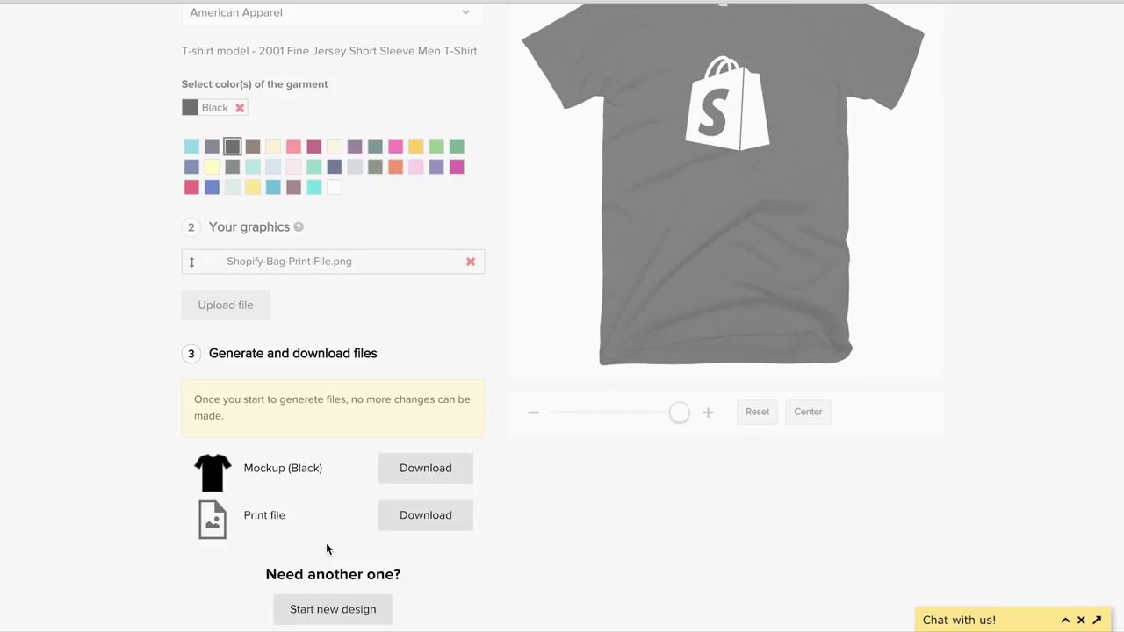
pyautogui.click(425, 466)
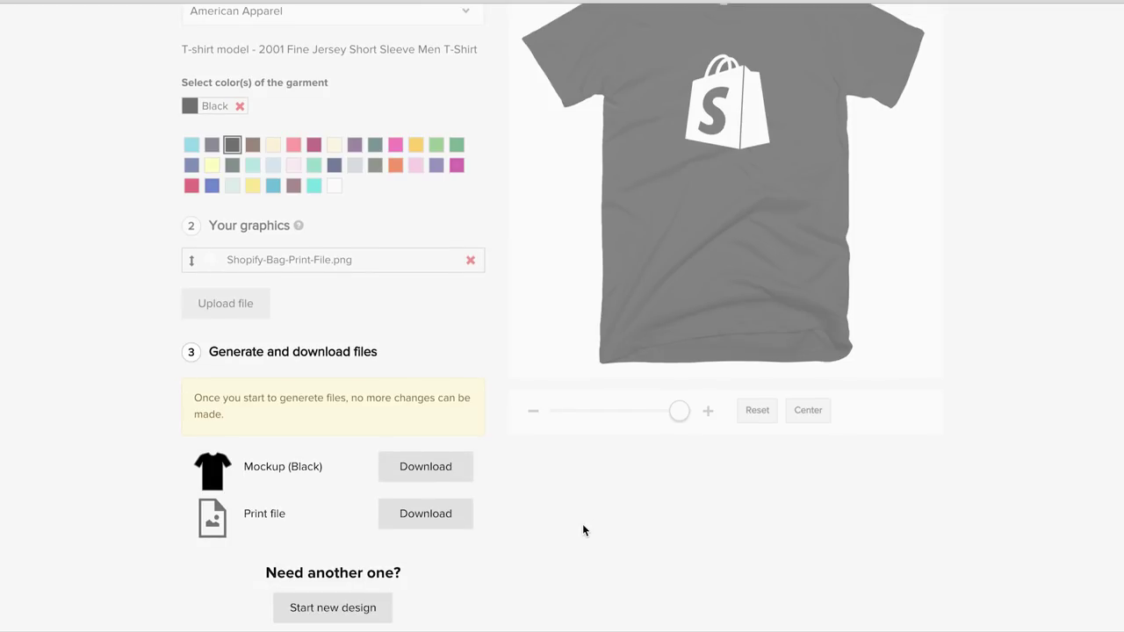
pyautogui.scroll(5, 582, 525)
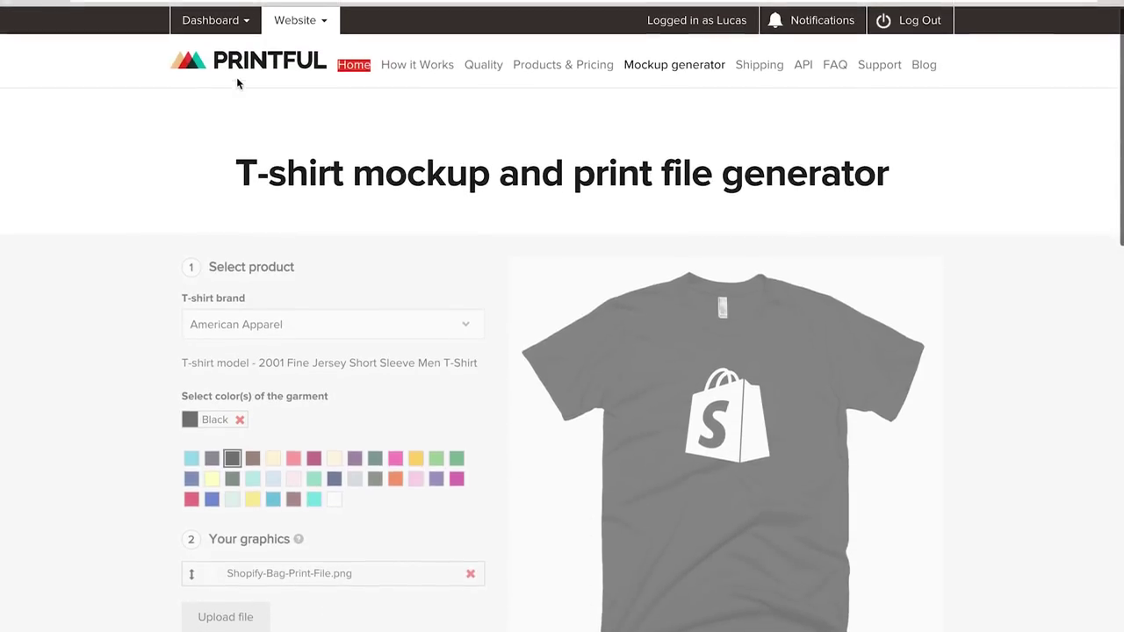
# Step: Open the Add Payment Method form on the Printful Billing page, then return to Shopify admin
pyautogui.click(235, 17)
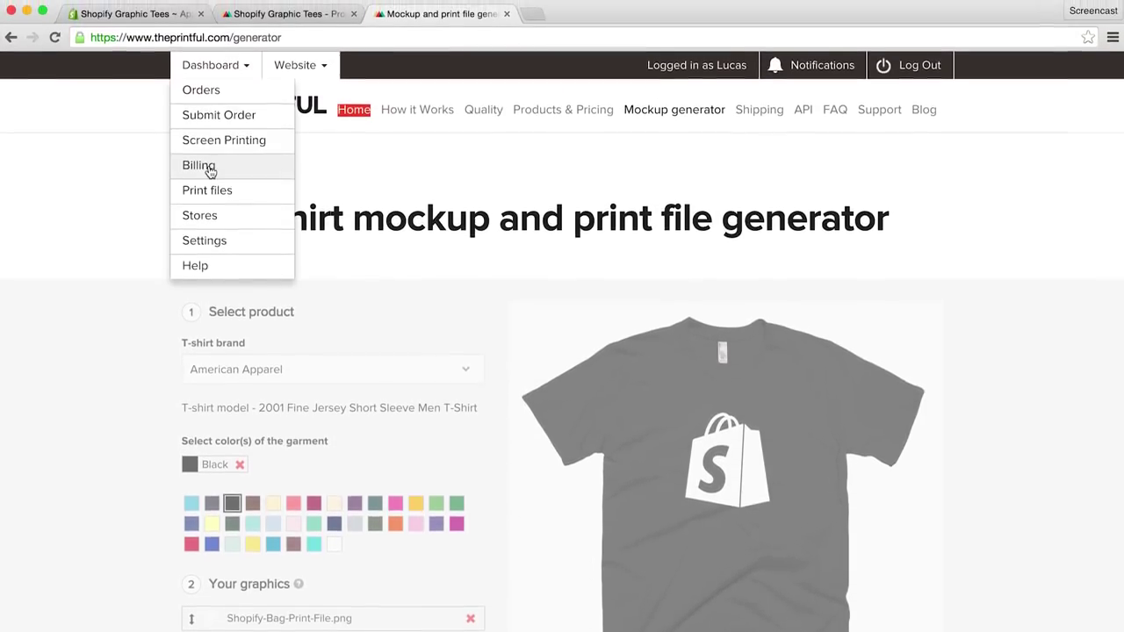
pyautogui.click(208, 154)
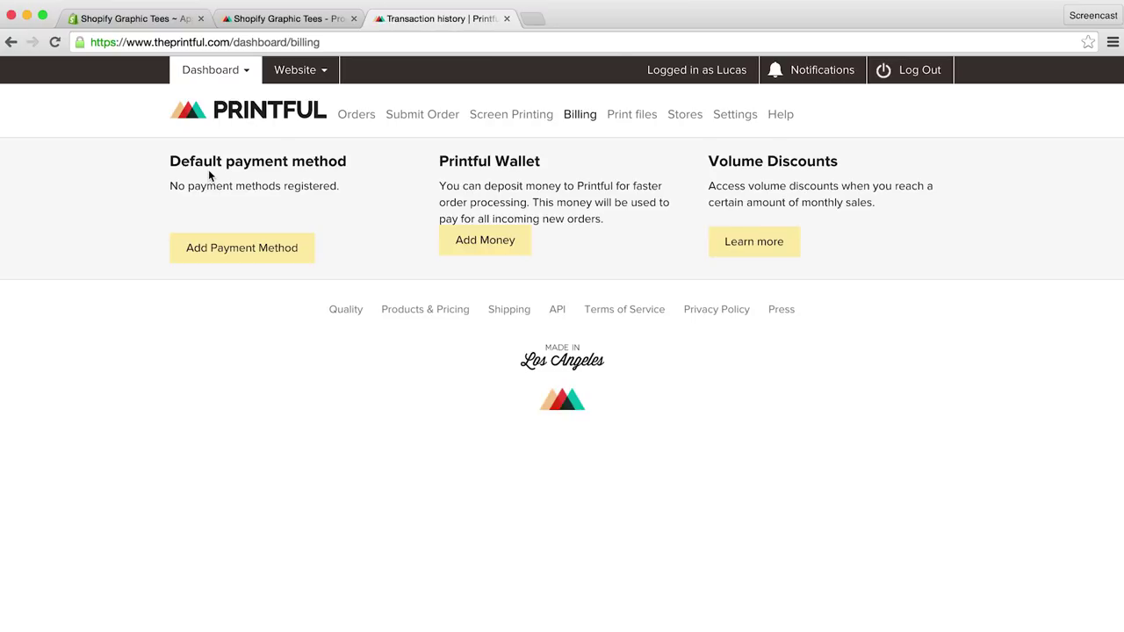
pyautogui.click(245, 253)
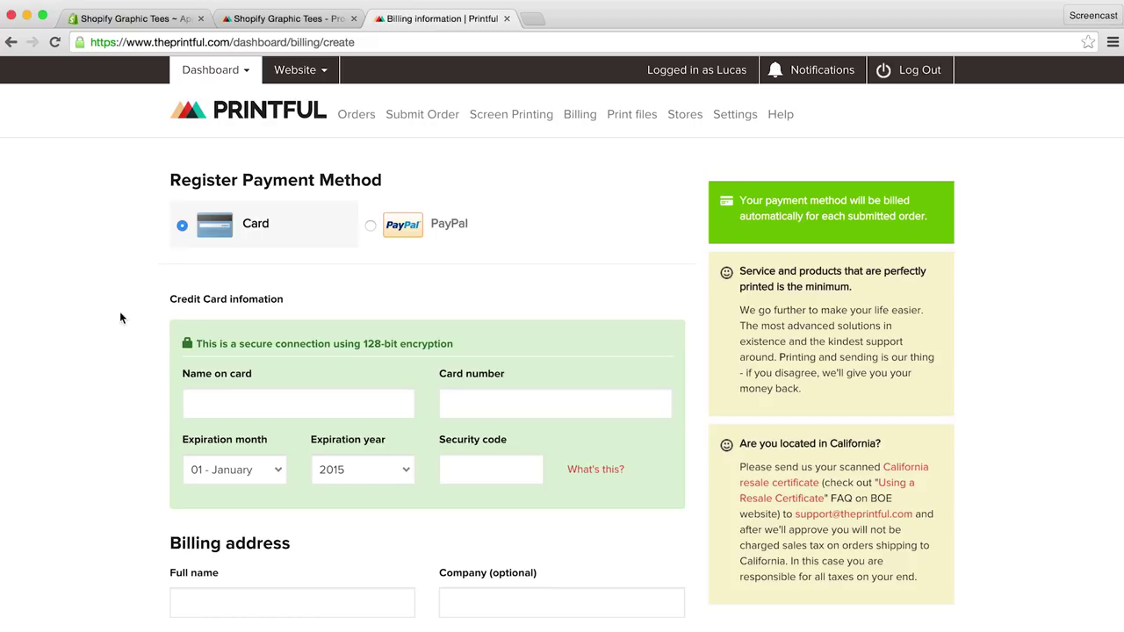
pyautogui.click(136, 21)
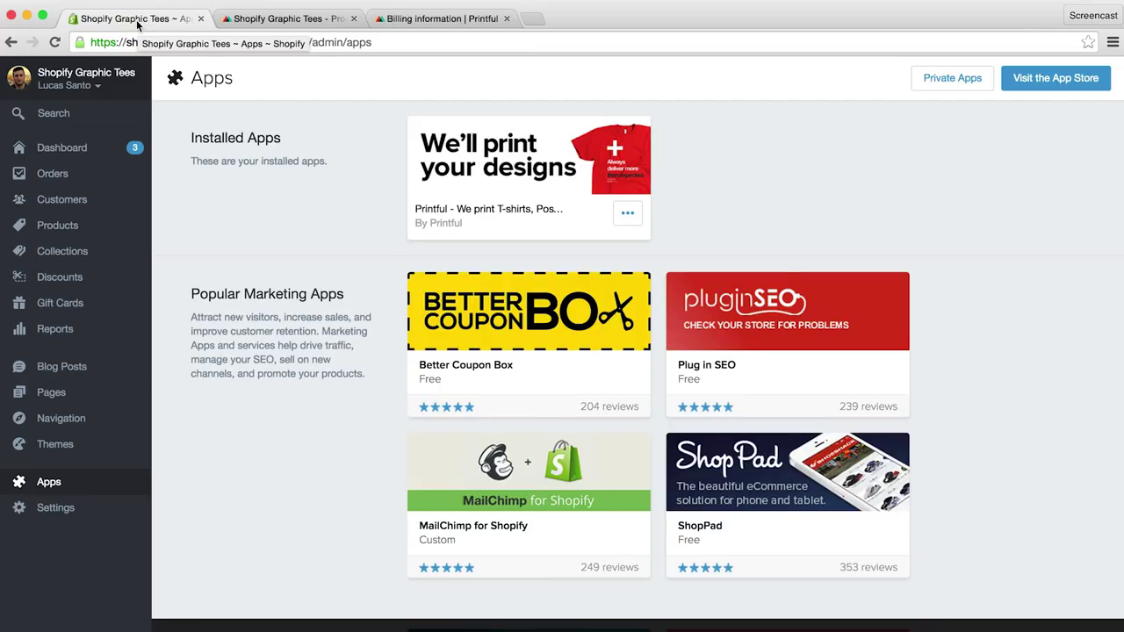
# Step: Create a new product 'Shopify T-Shirt' with a short classic Shopify tee description
pyautogui.click(89, 228)
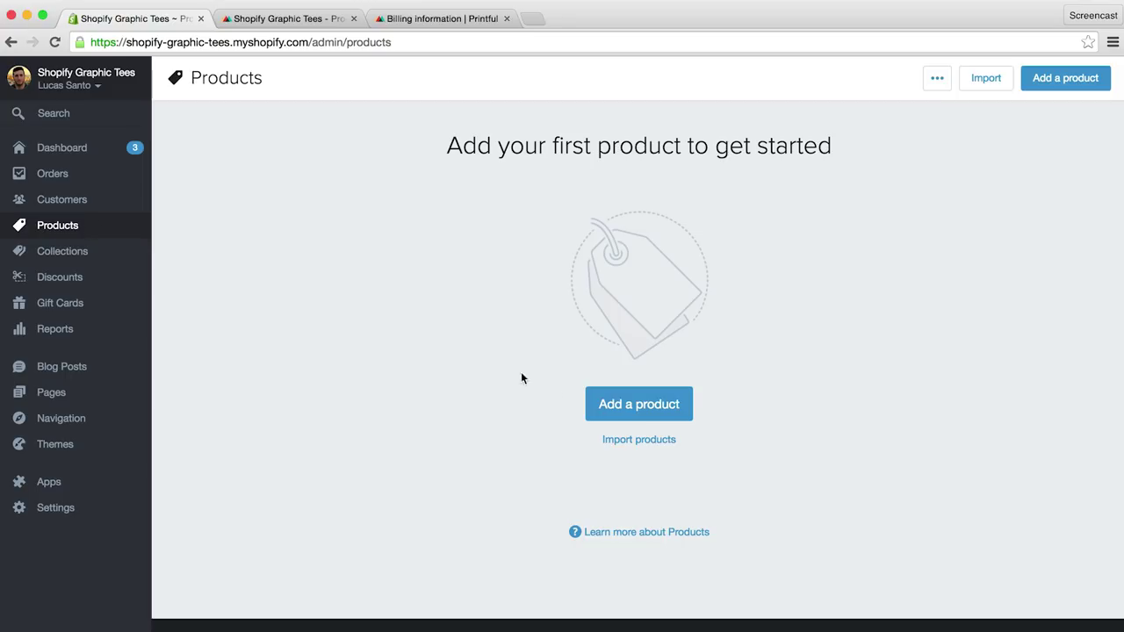
pyautogui.click(608, 409)
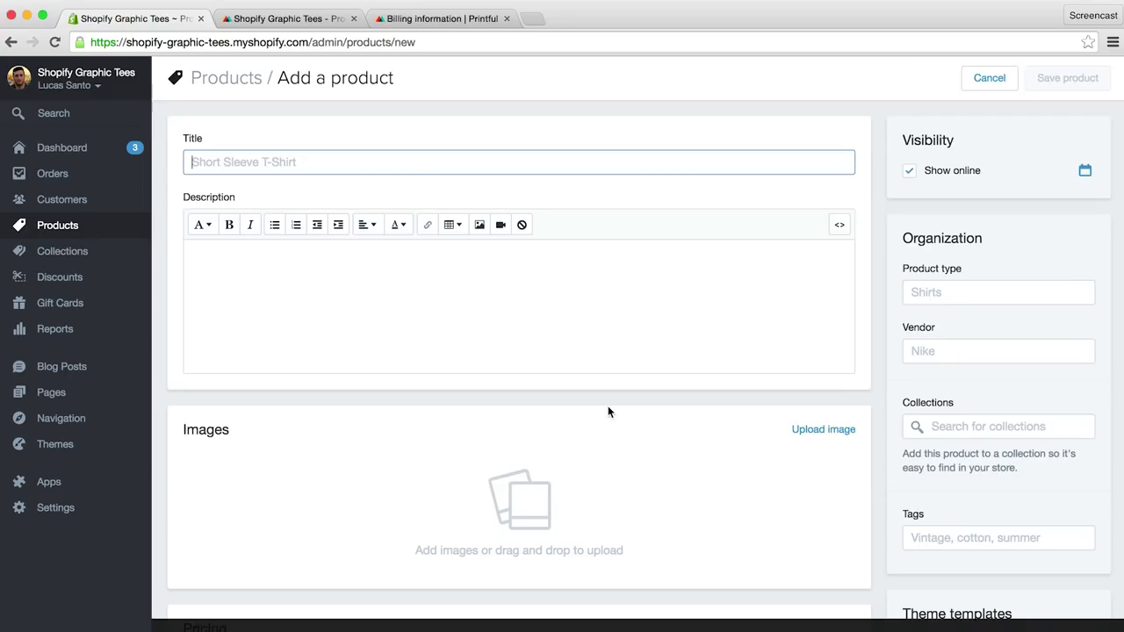
pyautogui.write('Sh')
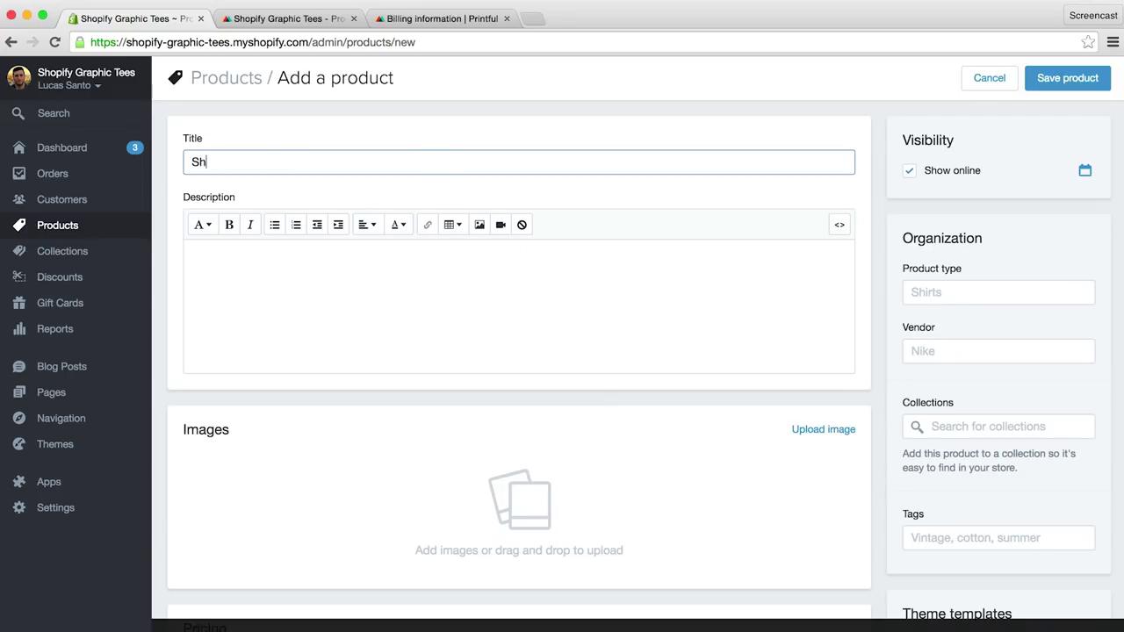
pyautogui.write('opify T-Shirt')
pyautogui.click(363, 284)
pyautogui.write('Our ')
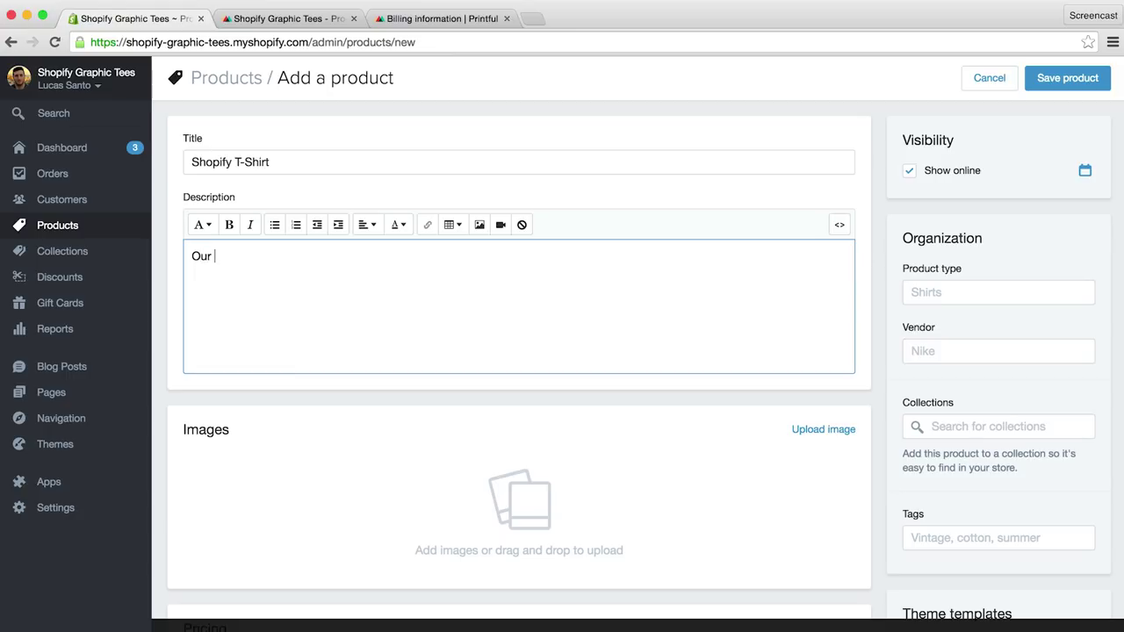
pyautogui.write('classic Shopify Tee.')
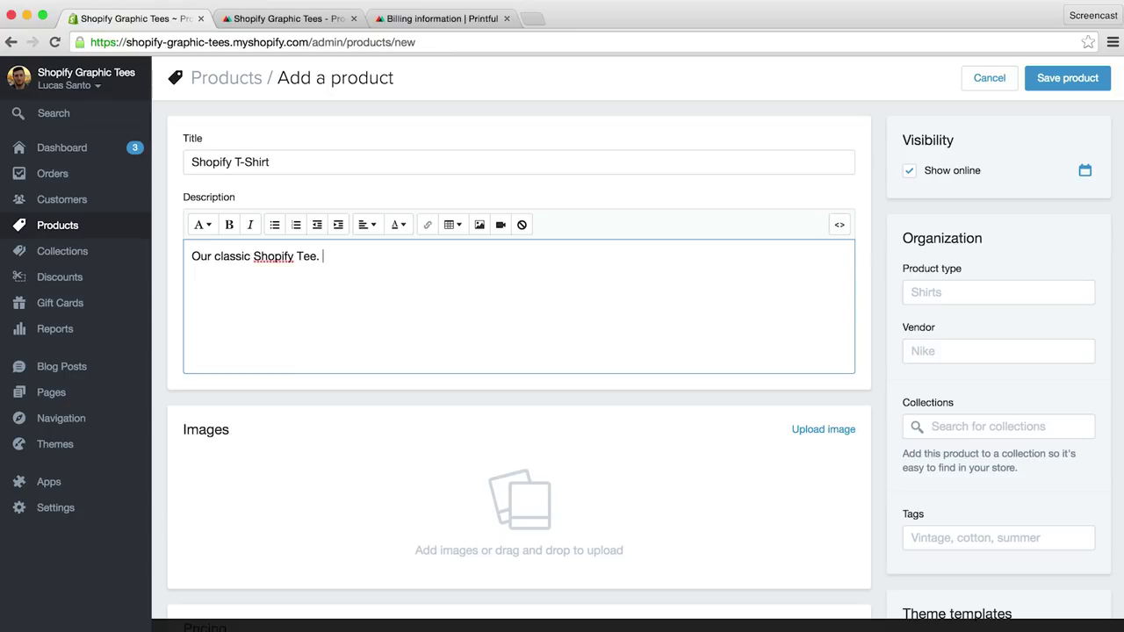
# Step: Set product type T-shirt and vendor Shopify, and add it to the Frontpage collection
pyautogui.click(936, 296)
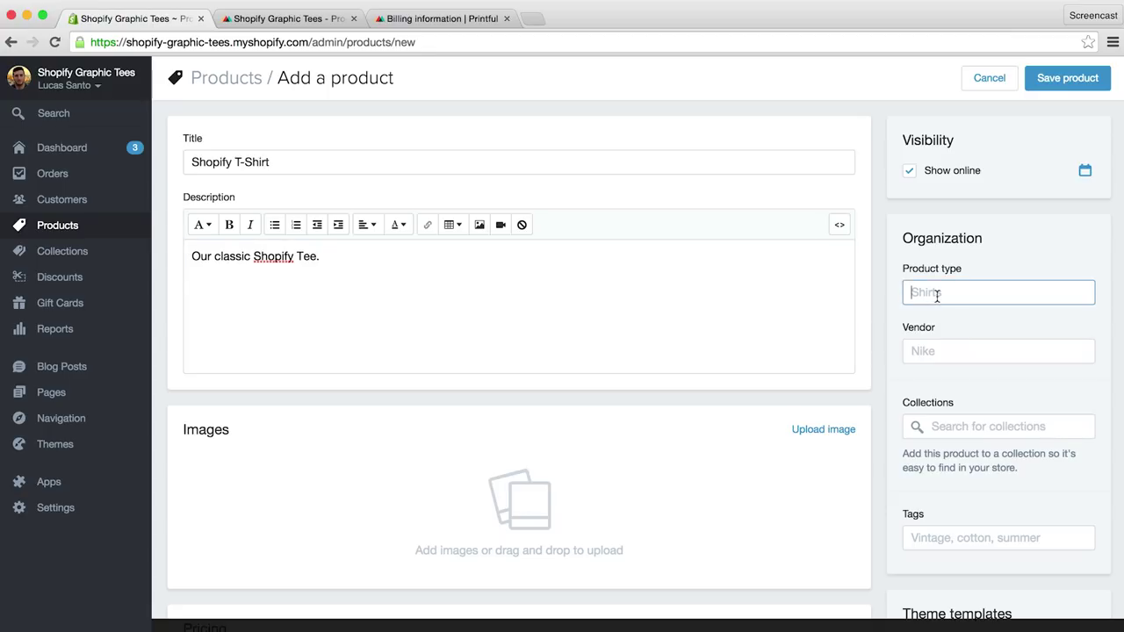
pyautogui.write('T-shirt')
pyautogui.click(969, 348)
pyautogui.write('Shopify')
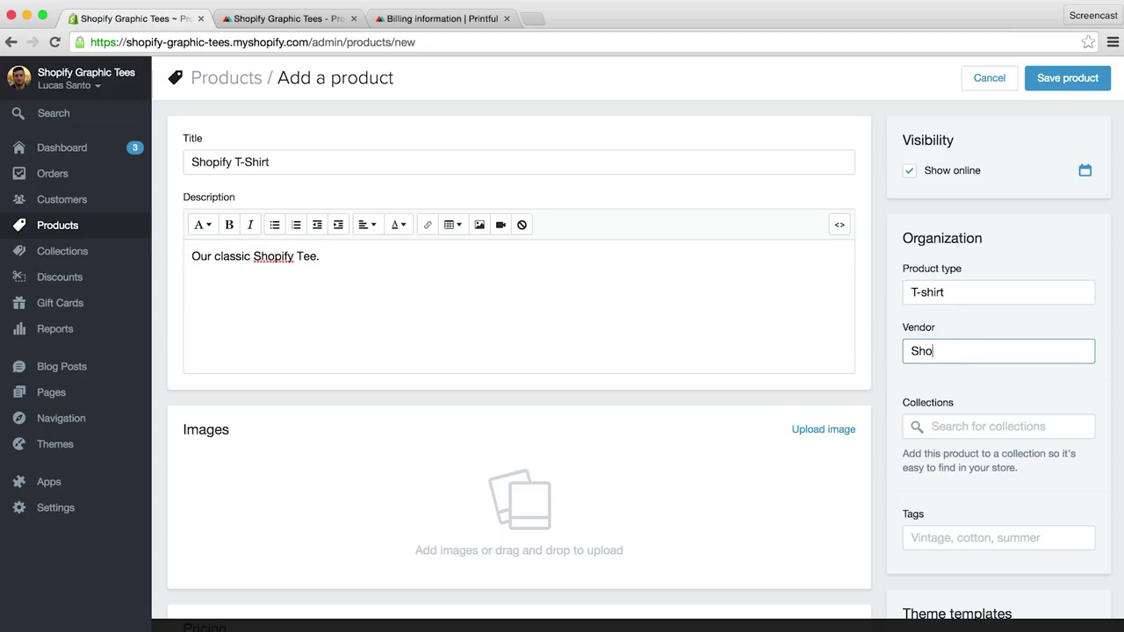
pyautogui.click(999, 426)
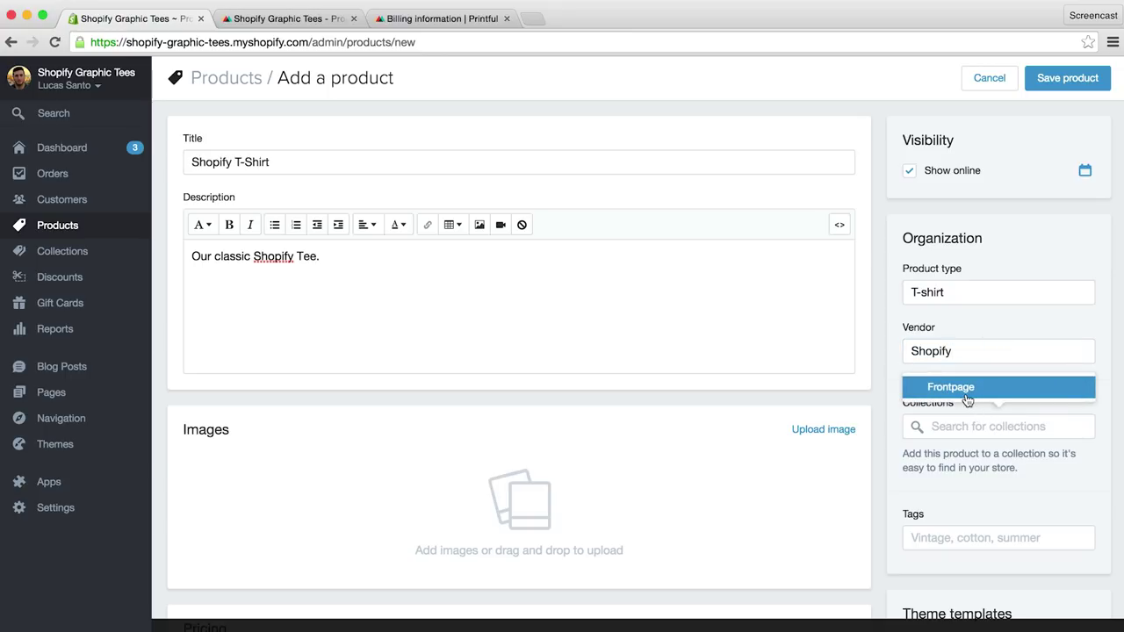
pyautogui.click(966, 389)
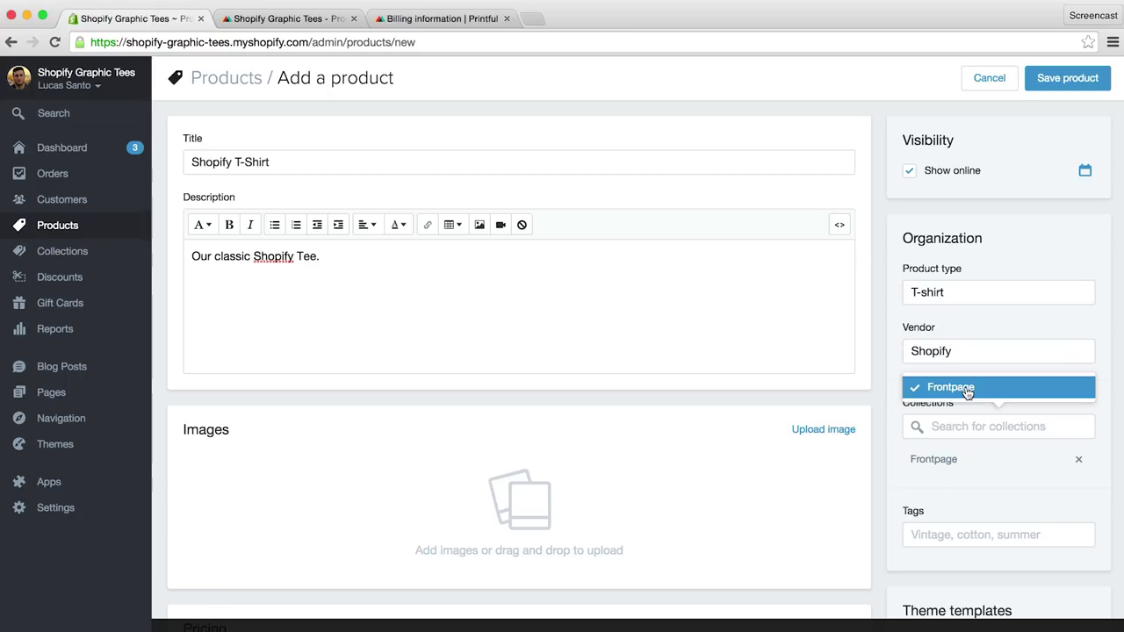
pyautogui.click(926, 486)
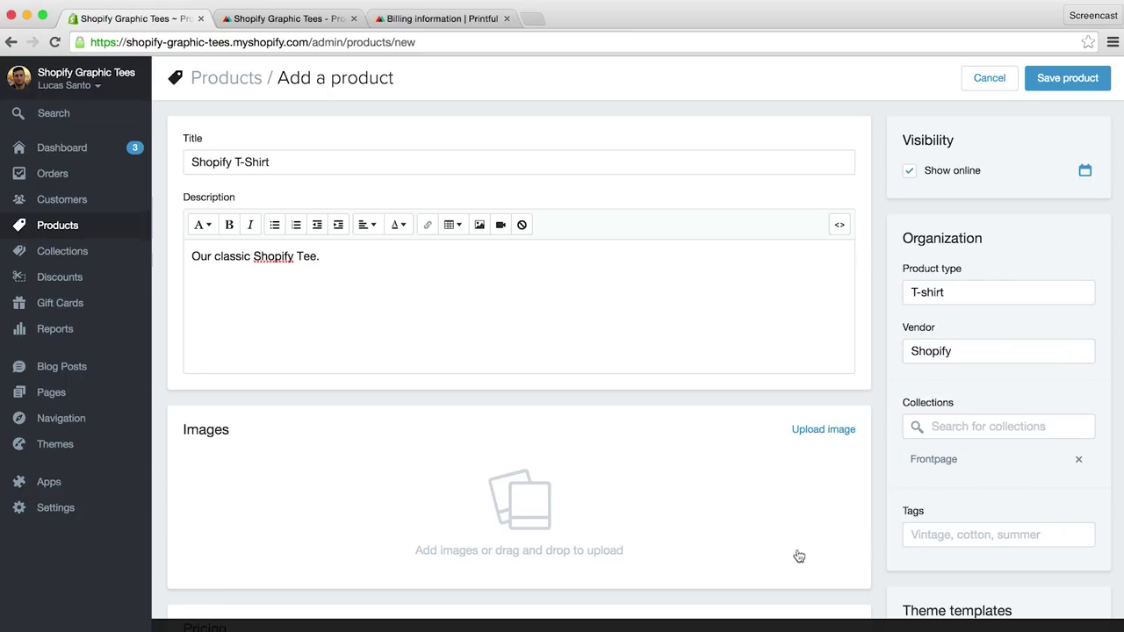
# Step: Upload mockup.png from T-shirt Mockup Files as the product image
pyautogui.click(518, 516)
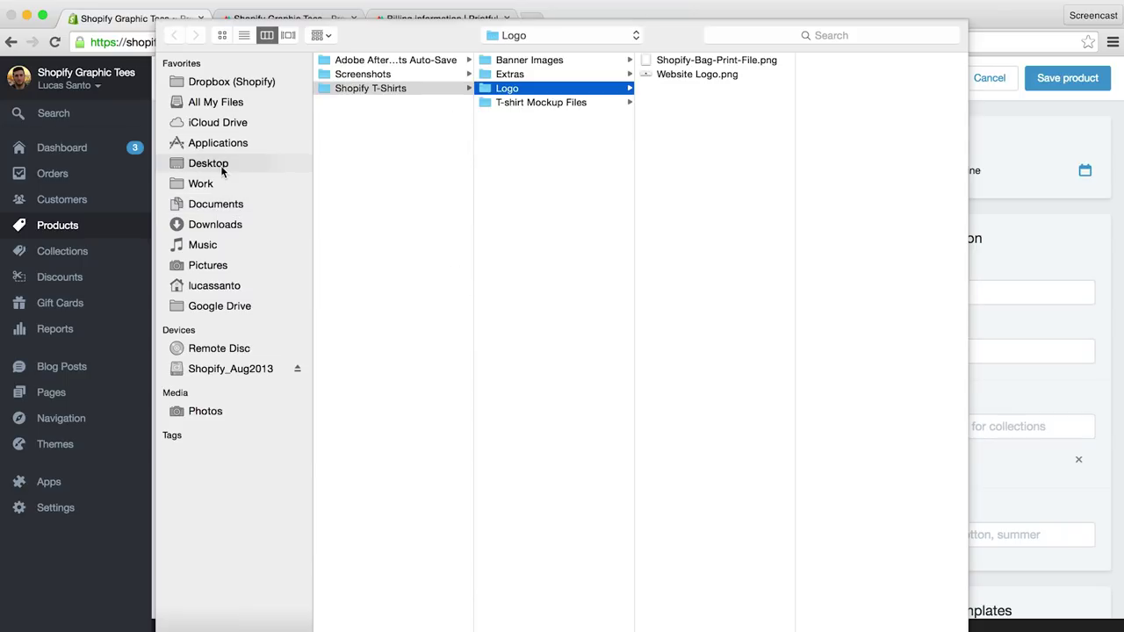
pyautogui.click(577, 103)
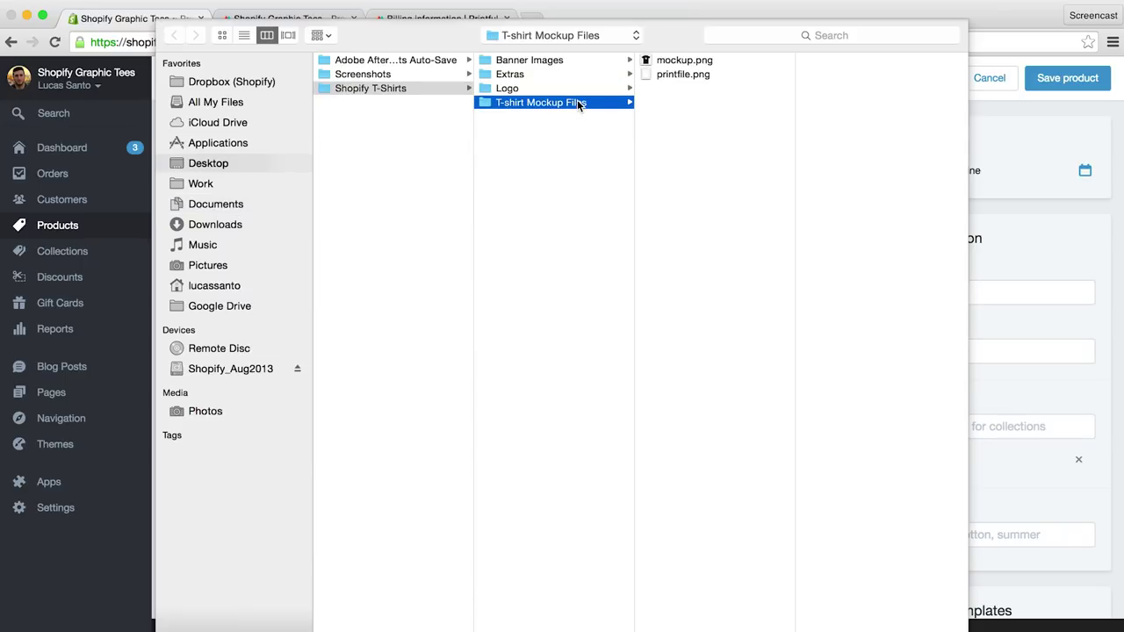
pyautogui.click(674, 62)
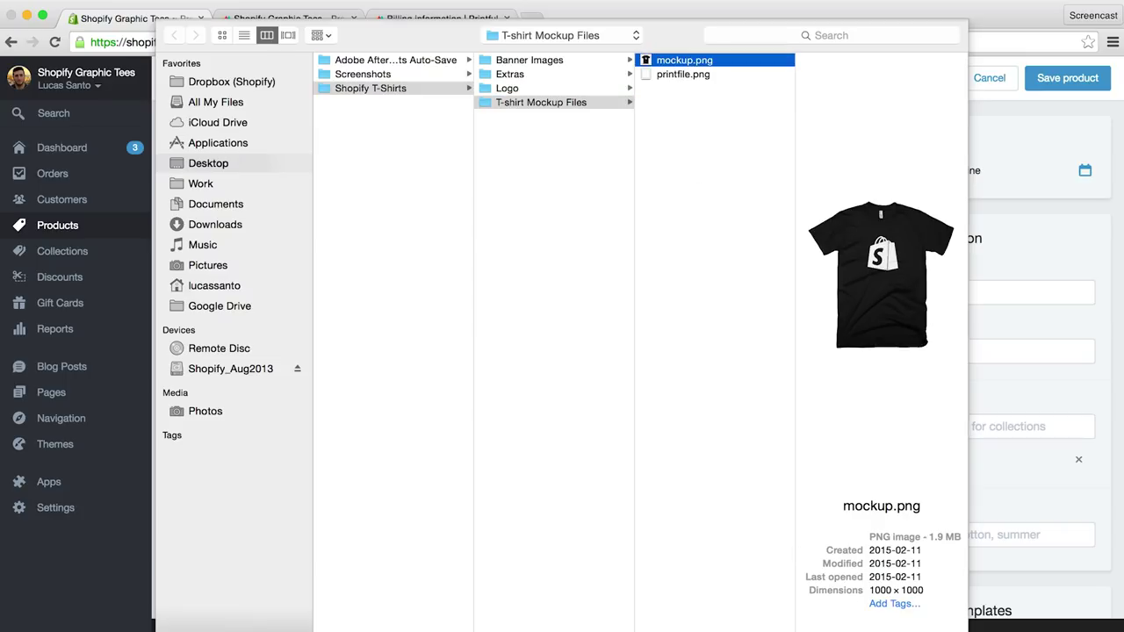
pyautogui.press('Return')
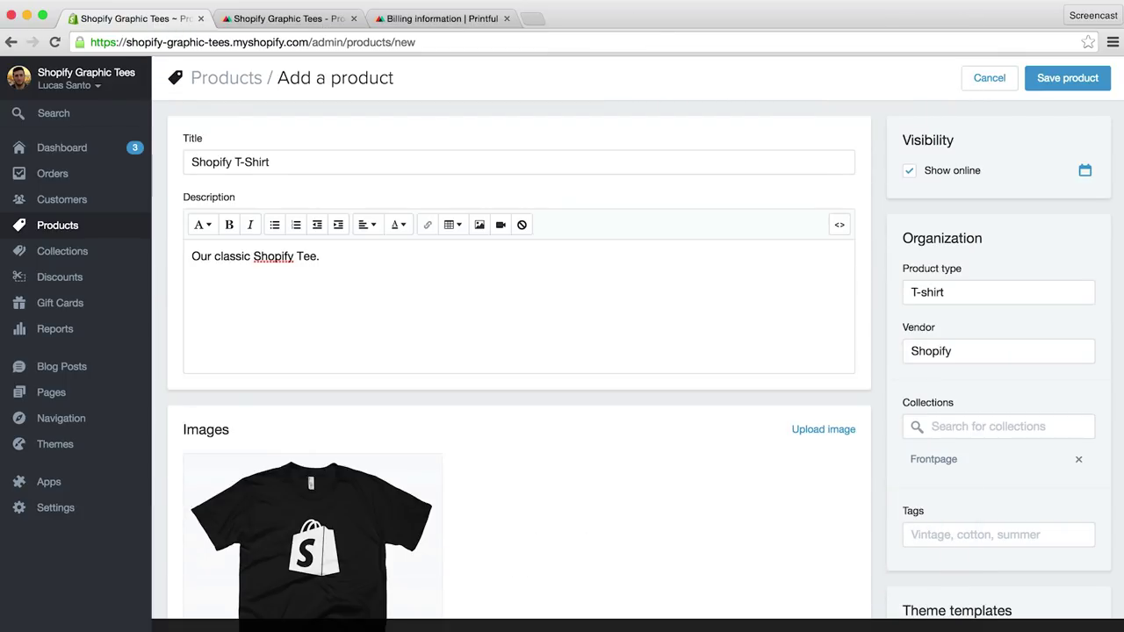
# Step: Set the price to $30.00, keep inventory untracked, and set shipping weight to 0.5 kg
pyautogui.scroll(-2, 629, 527)
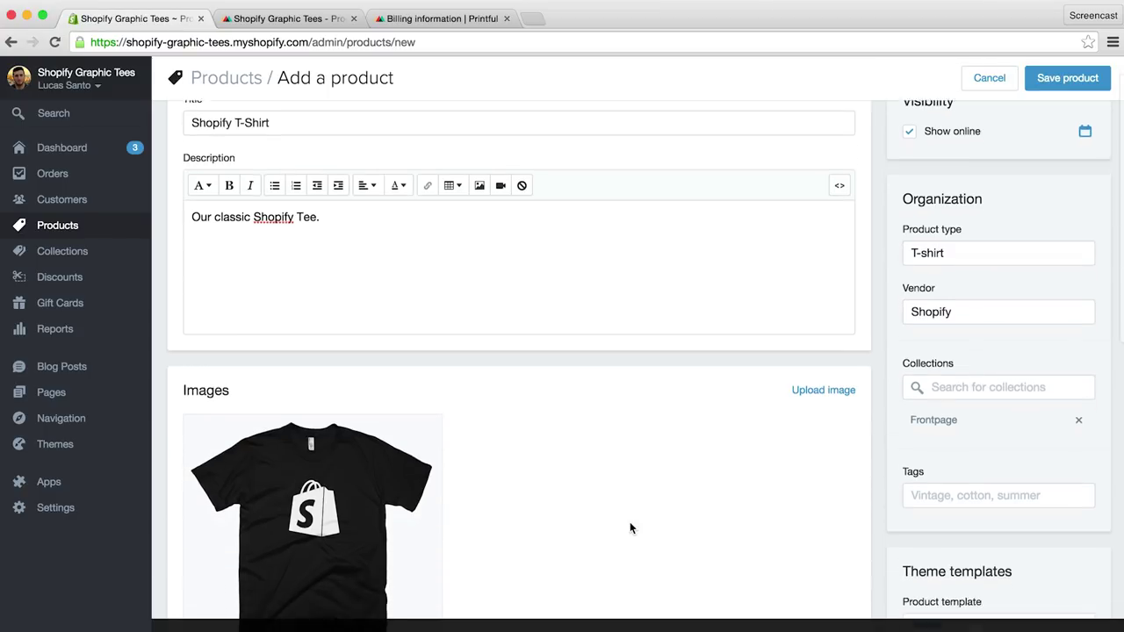
pyautogui.scroll(-5, 629, 527)
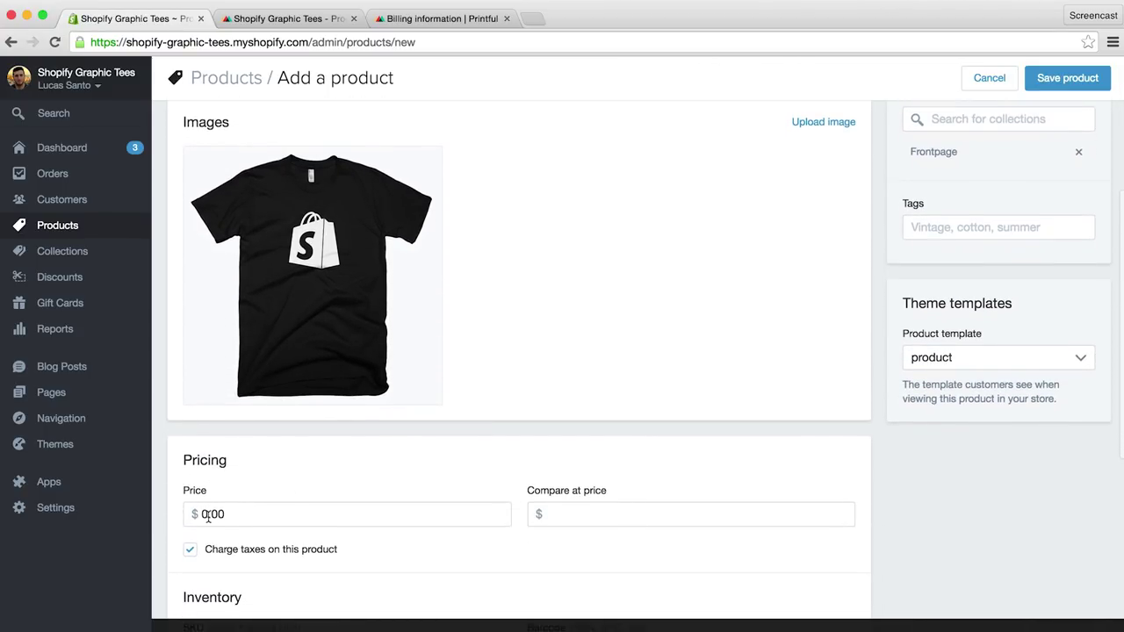
pyautogui.doubleClick(208, 517)
pyautogui.write('30')
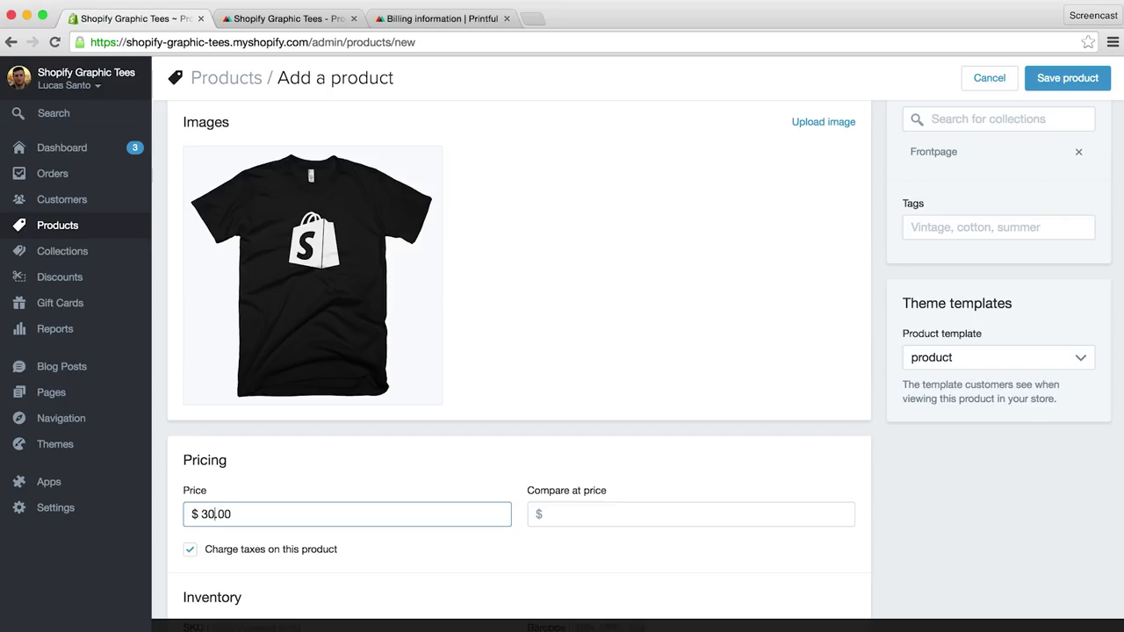
pyautogui.scroll(-5, 360, 493)
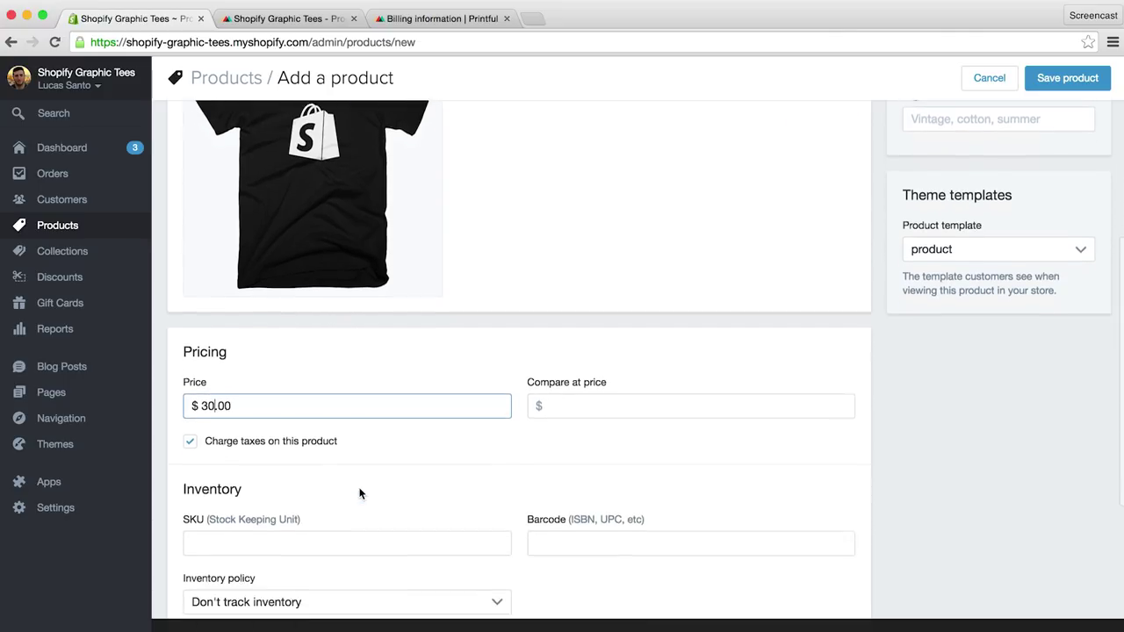
pyautogui.scroll(-1, 361, 492)
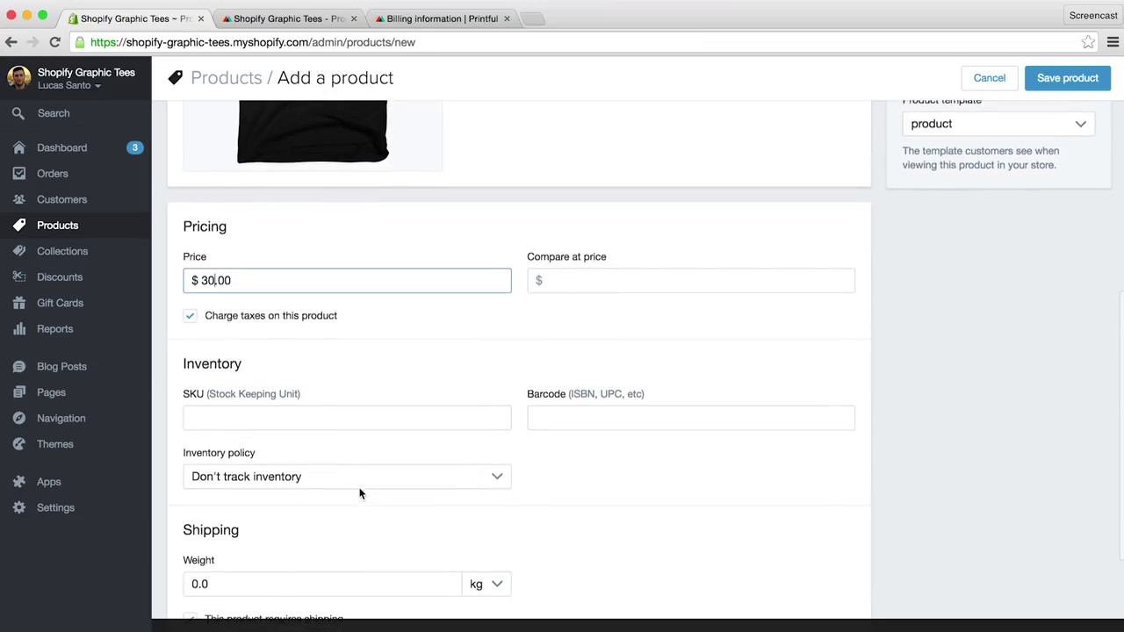
pyautogui.click(367, 487)
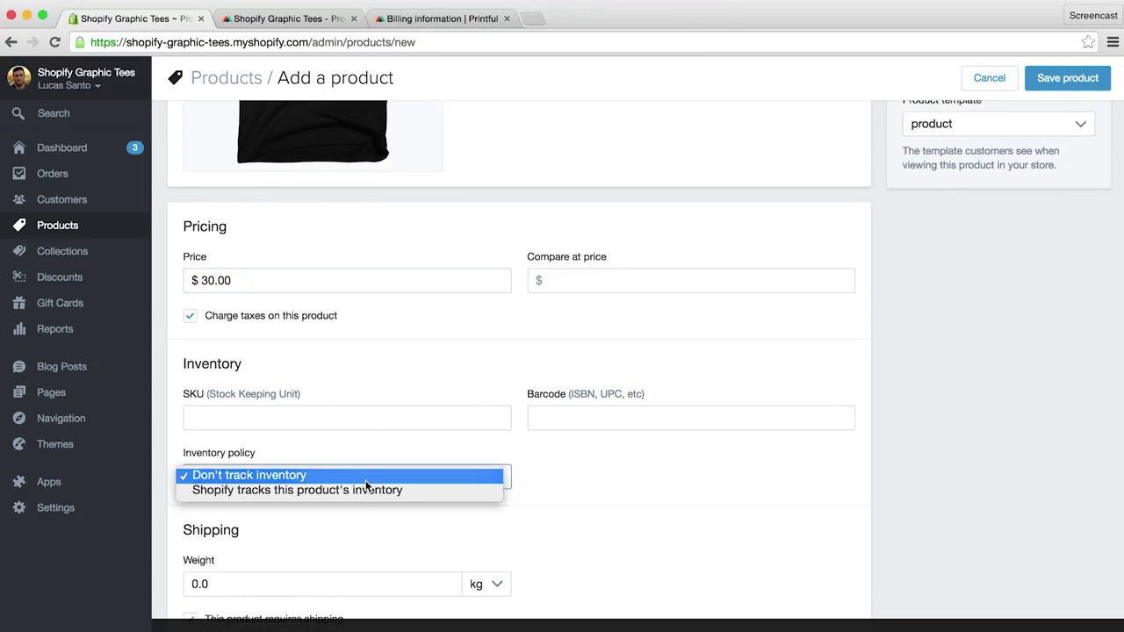
pyautogui.click(366, 481)
pyautogui.scroll(-3, 366, 483)
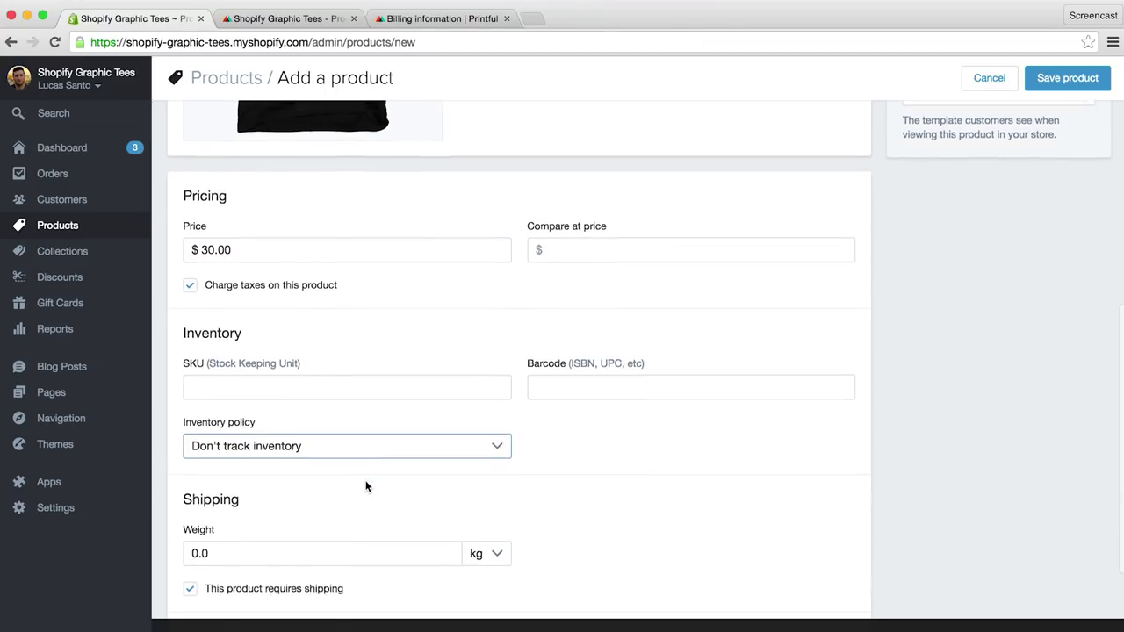
pyautogui.click(326, 470)
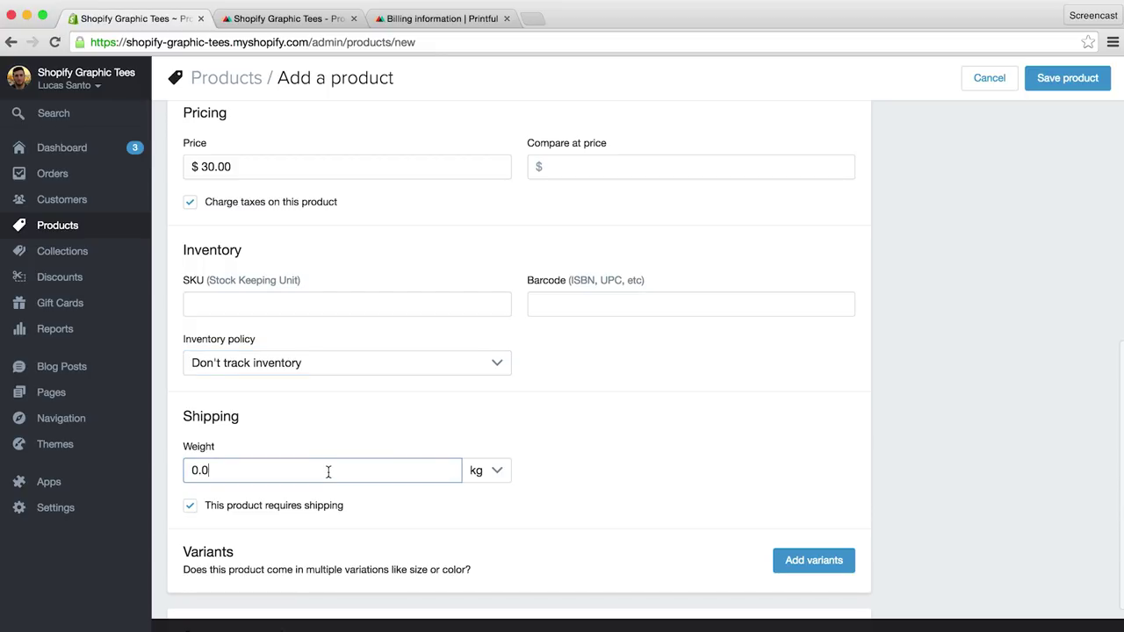
pyautogui.press('BackSpace')
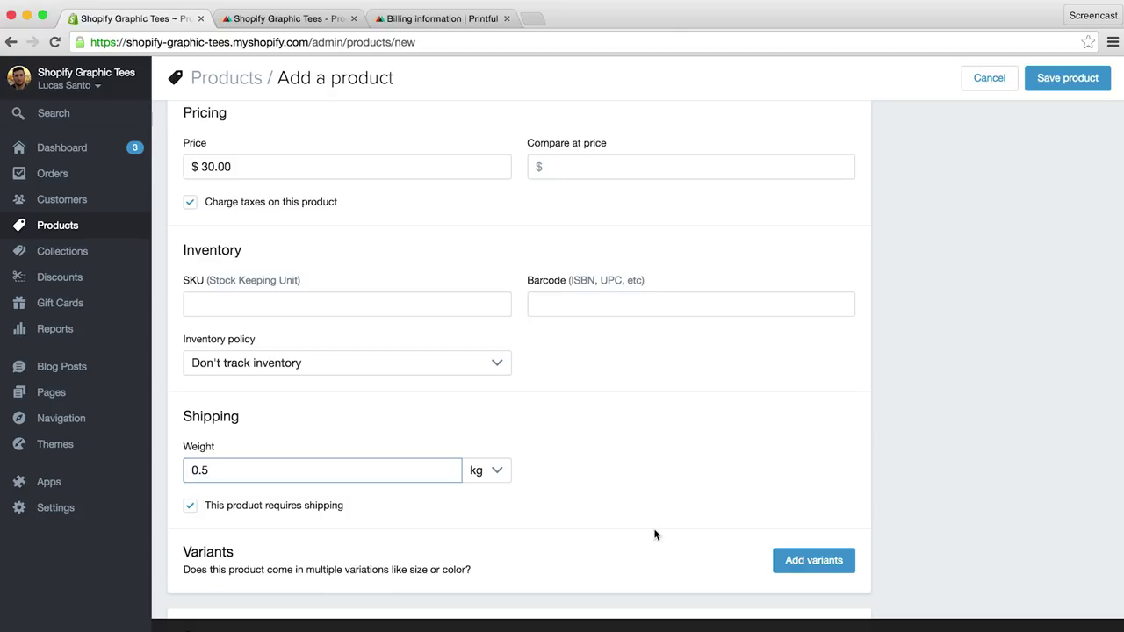
# Step: Add Size variants small, medium and large, then save the Shopify T-Shirt product
pyautogui.click(790, 562)
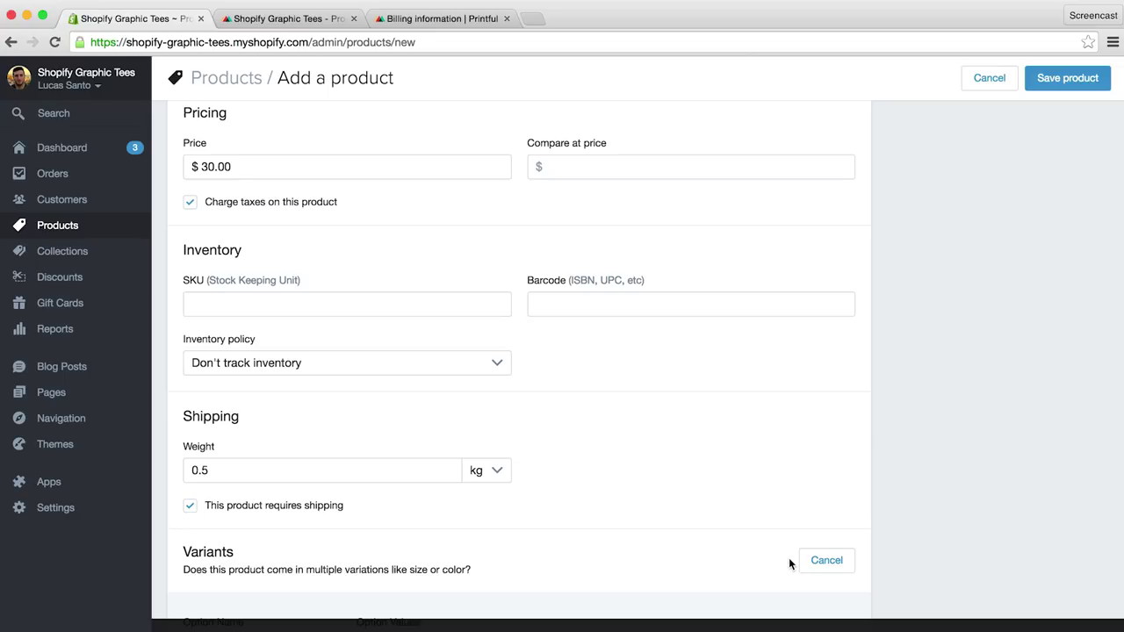
pyautogui.scroll(-3, 632, 481)
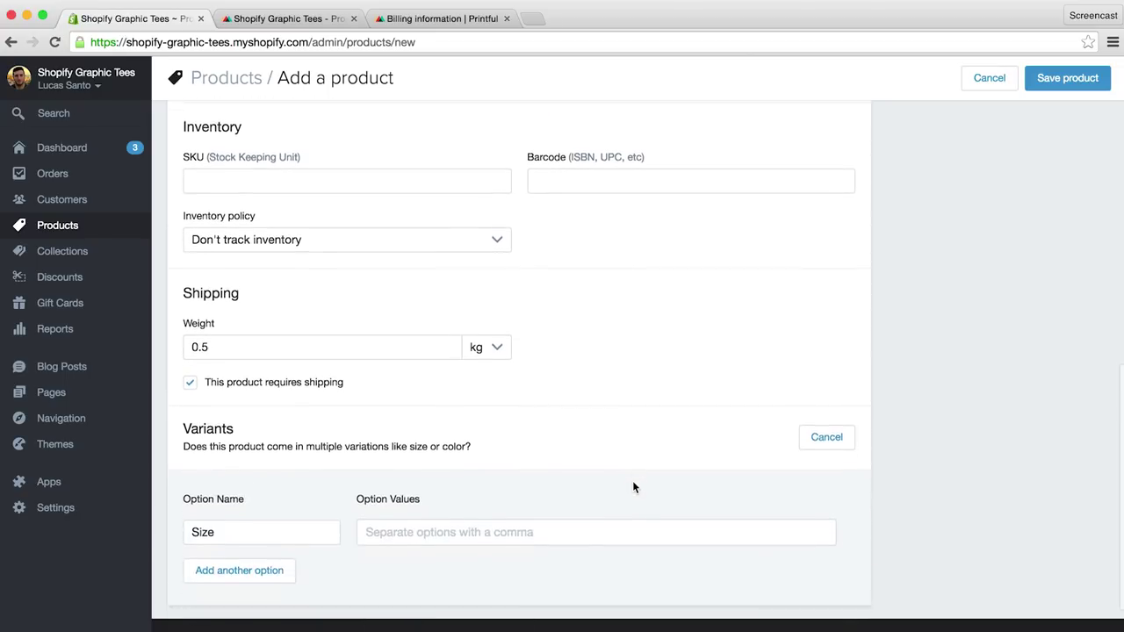
pyautogui.scroll(-1, 632, 480)
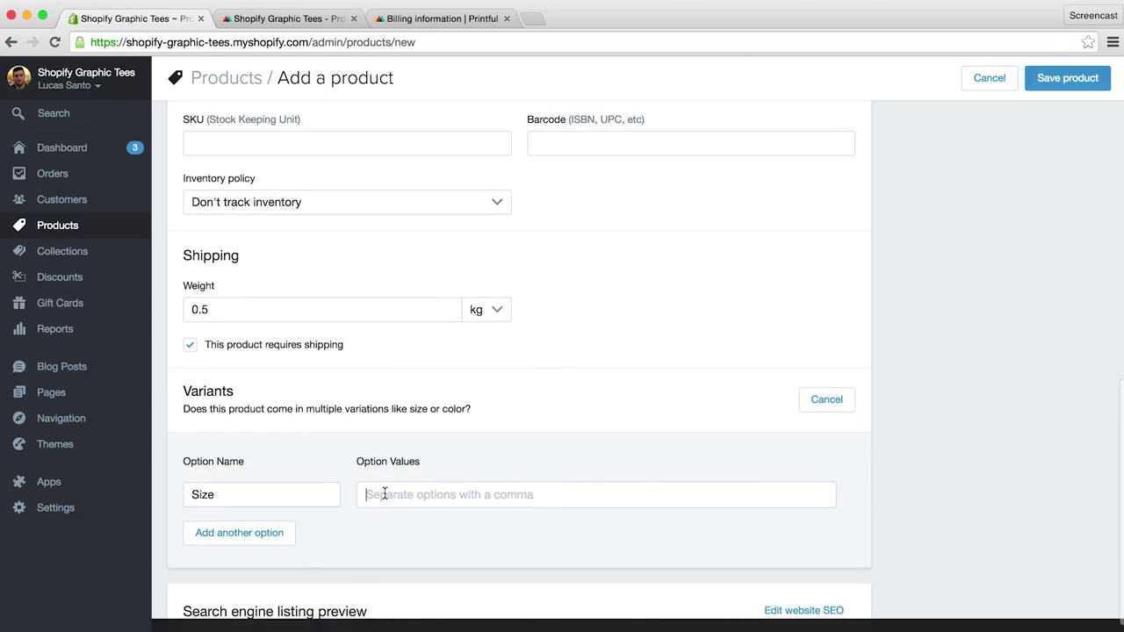
pyautogui.write('small')
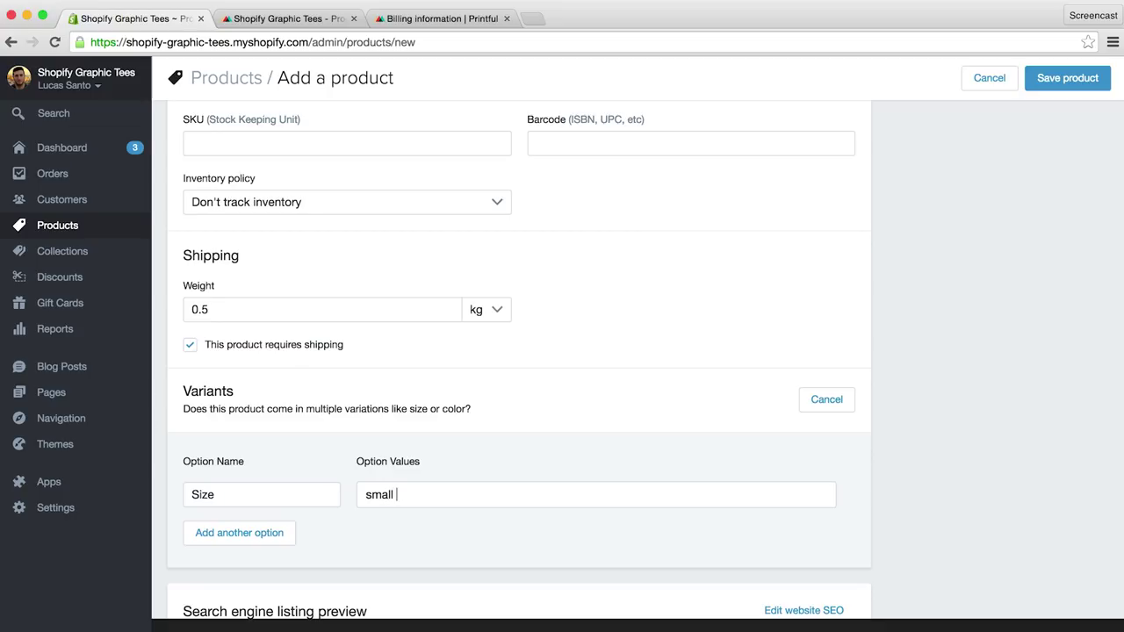
pyautogui.write(',medium')
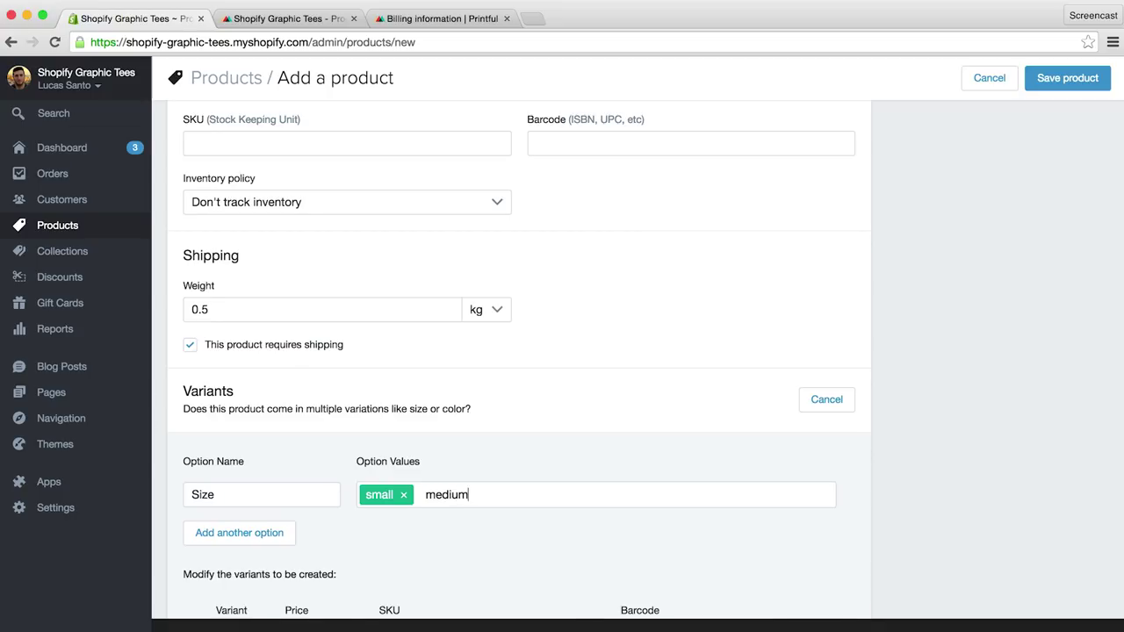
pyautogui.write(',large,')
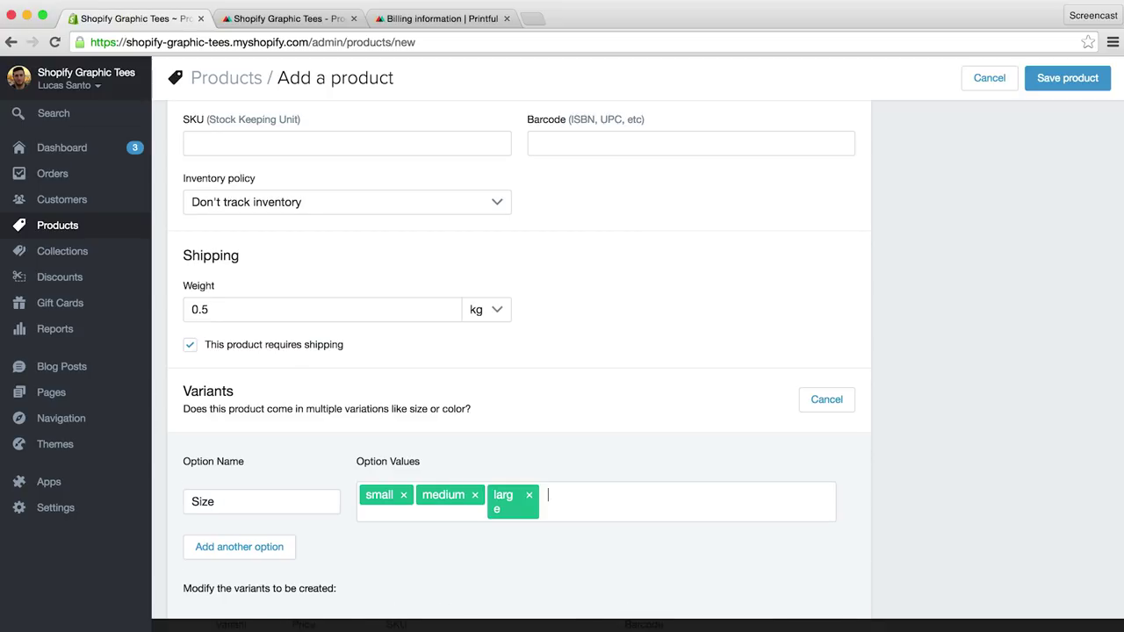
pyautogui.scroll(-8, 562, 369)
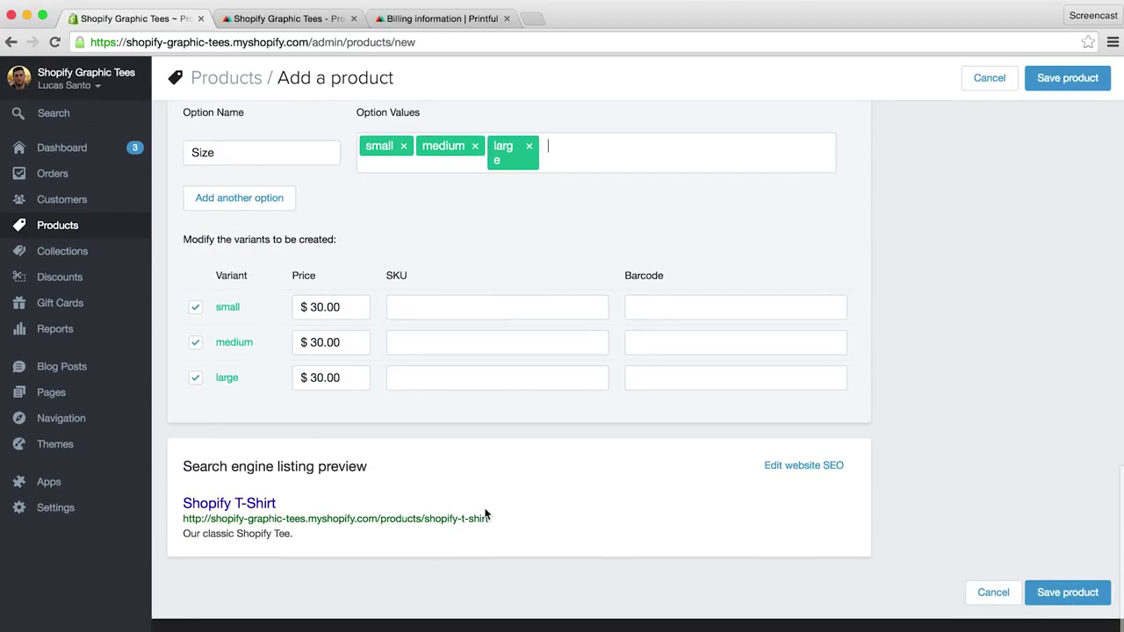
pyautogui.click(1052, 595)
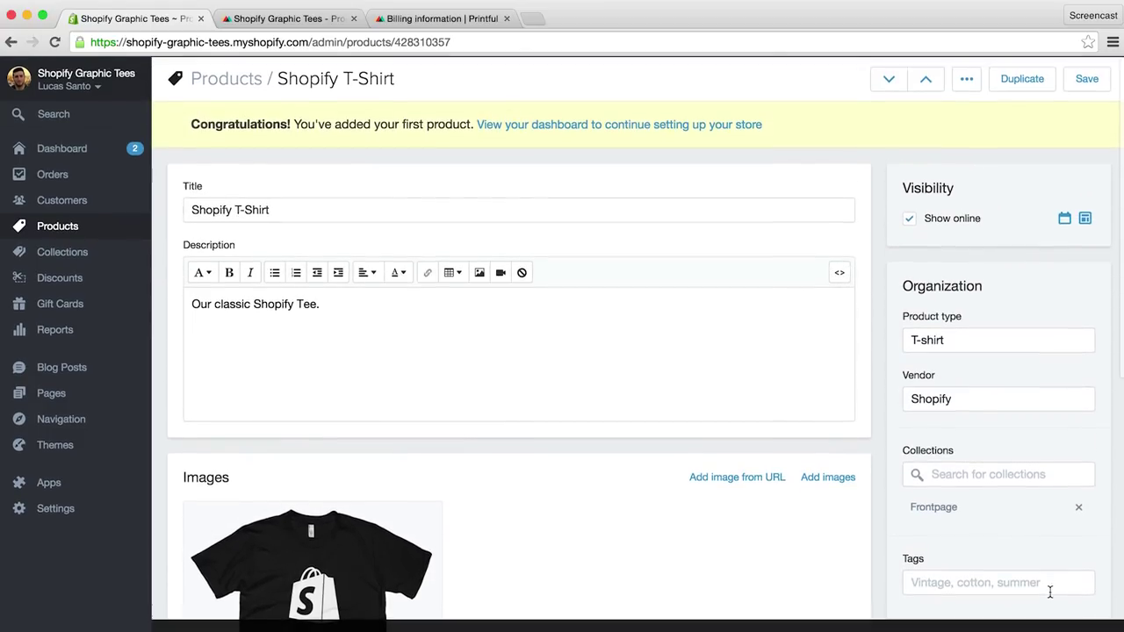
# Step: Open the Shopify T-Shirt in Printful using Edit on Printful from the product's Apps menu
pyautogui.click(969, 81)
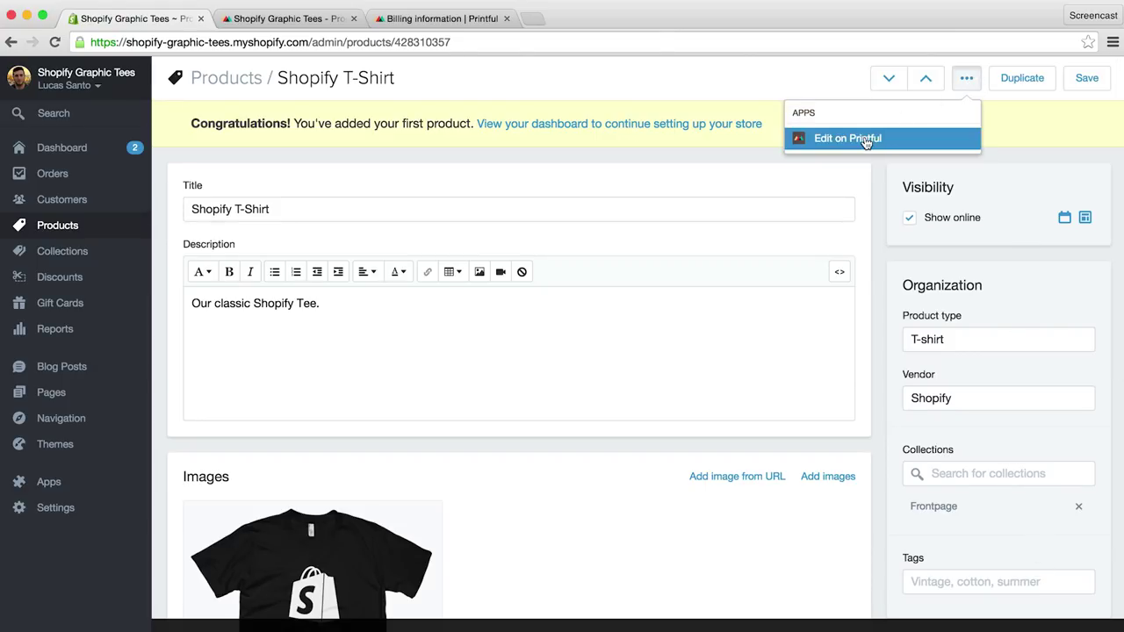
pyautogui.click(866, 140)
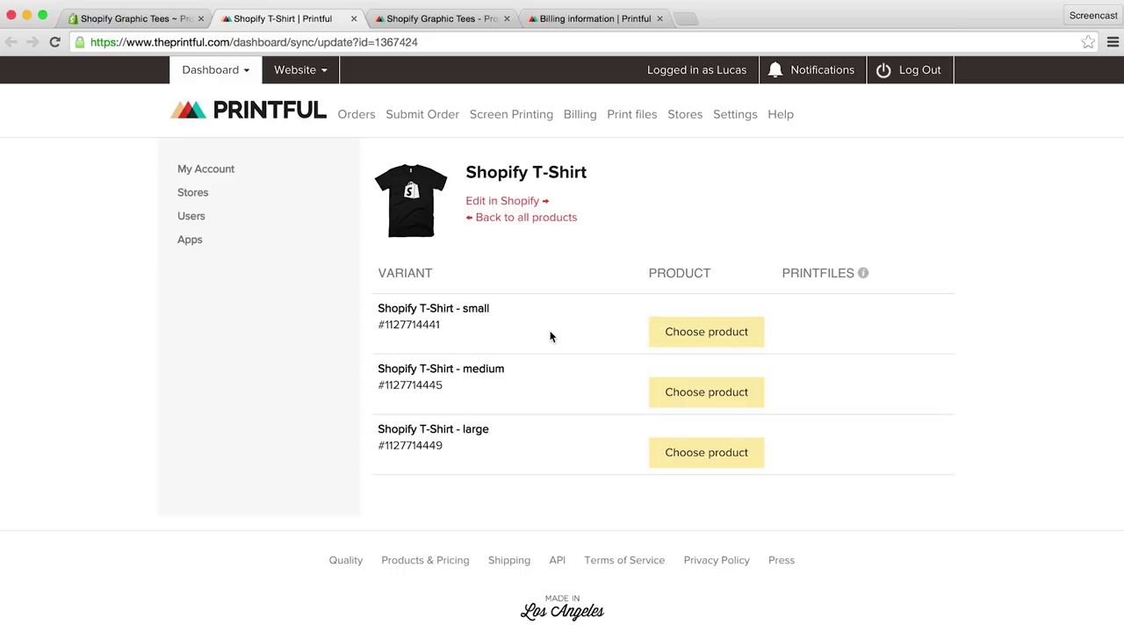
# Step: Link the small variant to a black American Apparel 2001 Fine Jersey Short Sleeve Men T-Shirt, size S
pyautogui.click(694, 336)
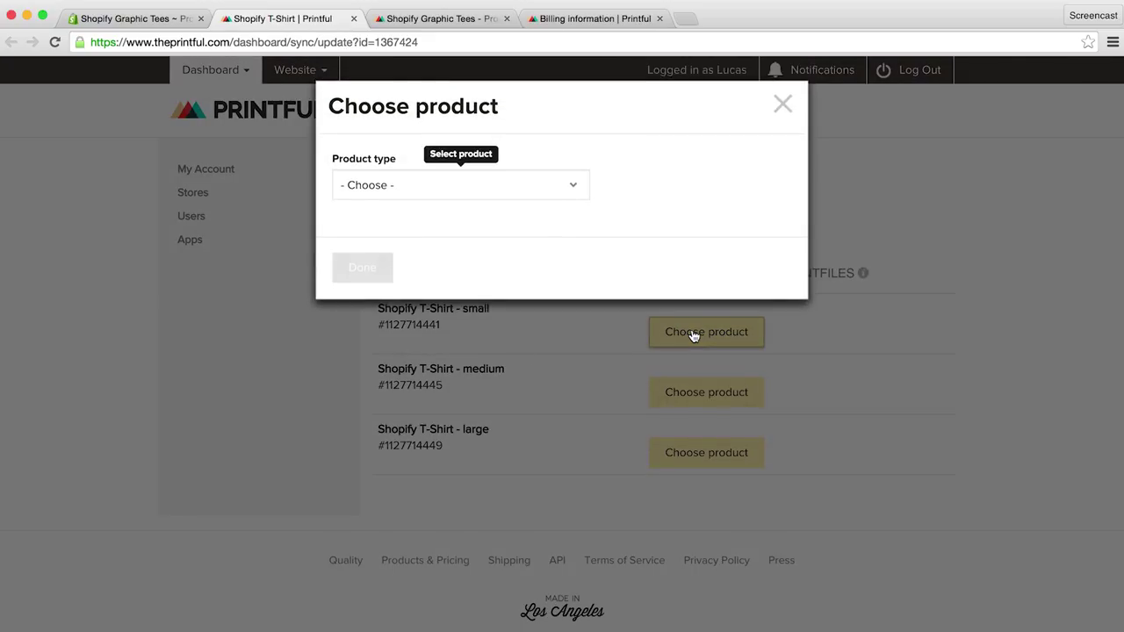
pyautogui.click(556, 186)
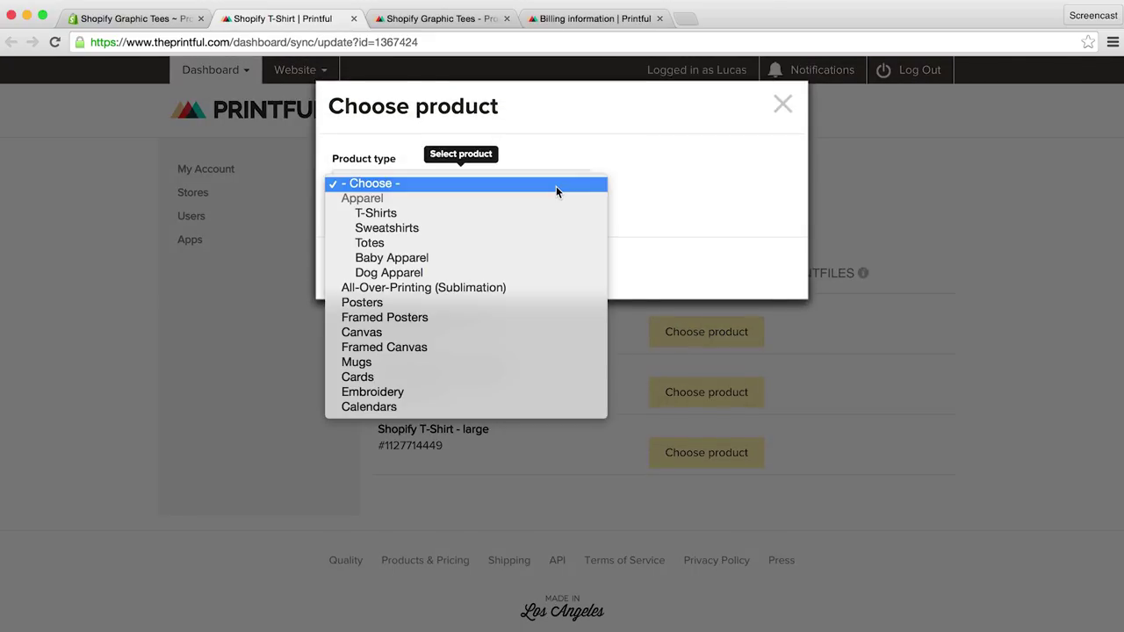
pyautogui.click(543, 213)
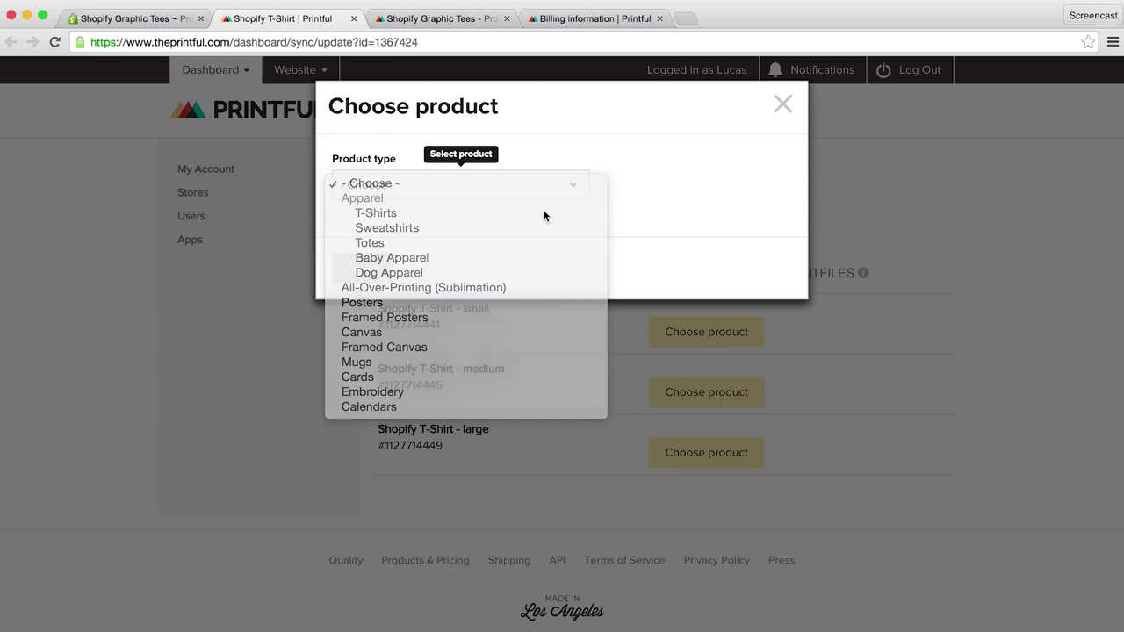
pyautogui.click(565, 245)
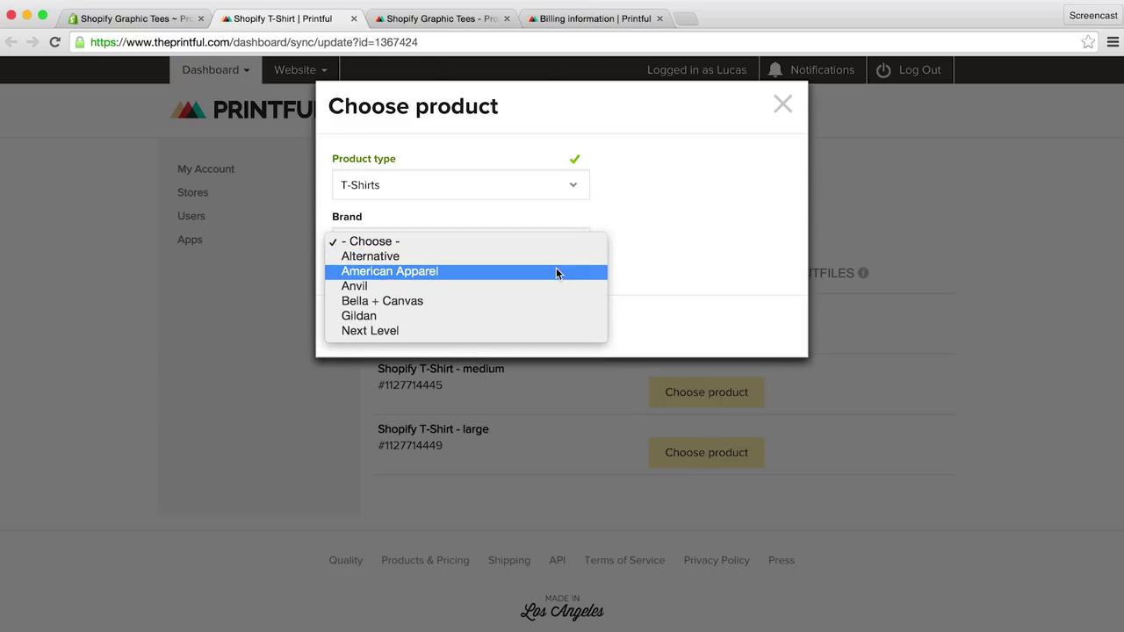
pyautogui.click(556, 271)
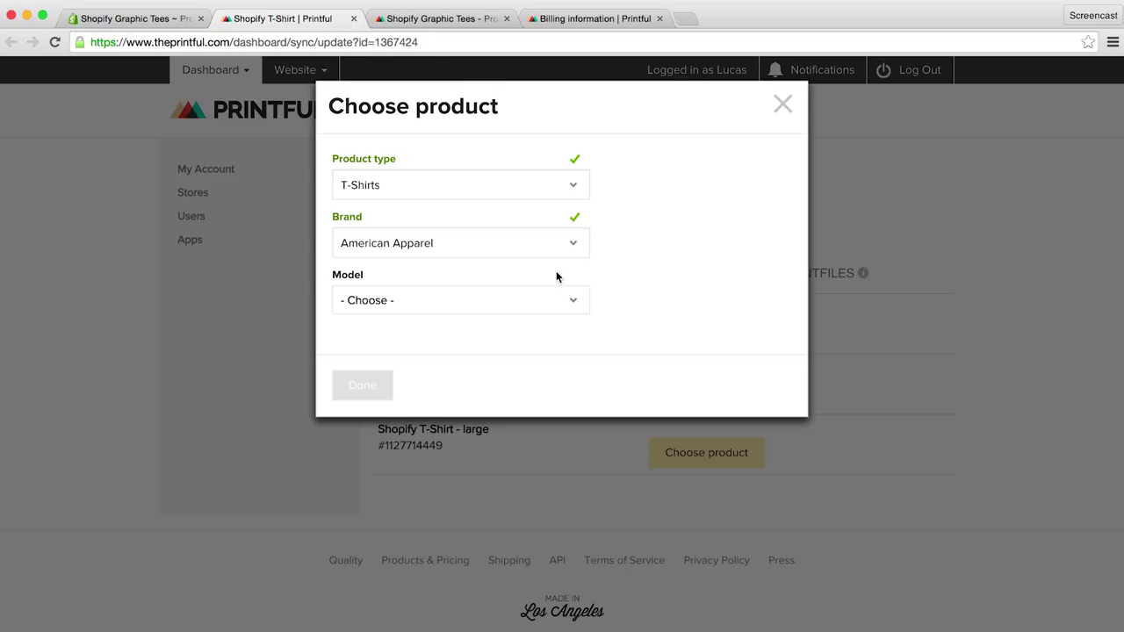
pyautogui.click(549, 300)
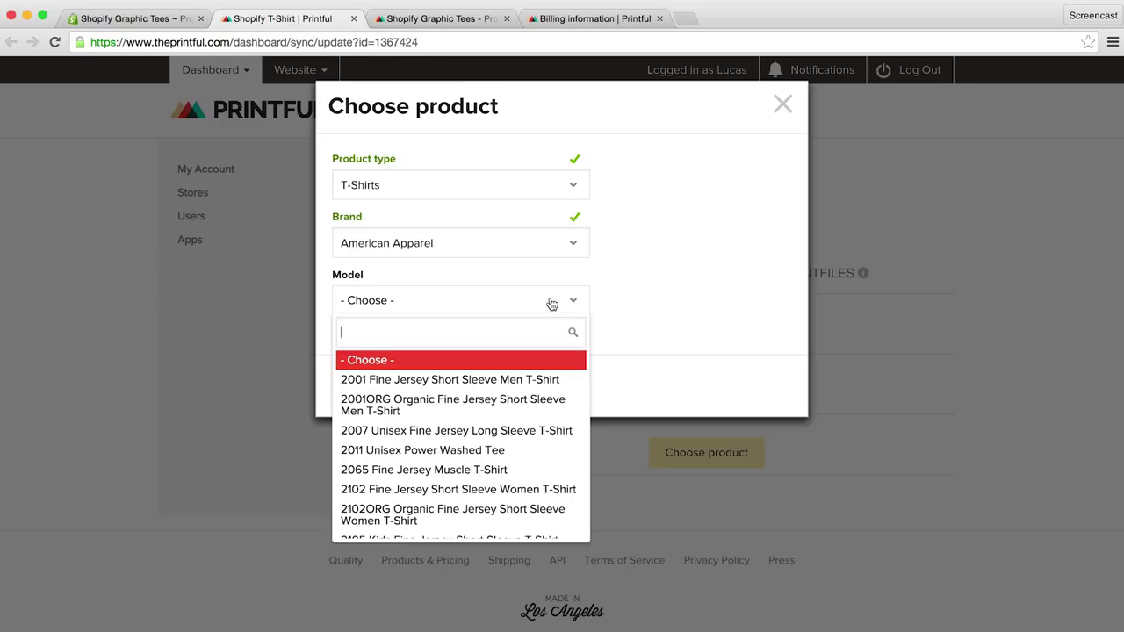
pyautogui.click(524, 380)
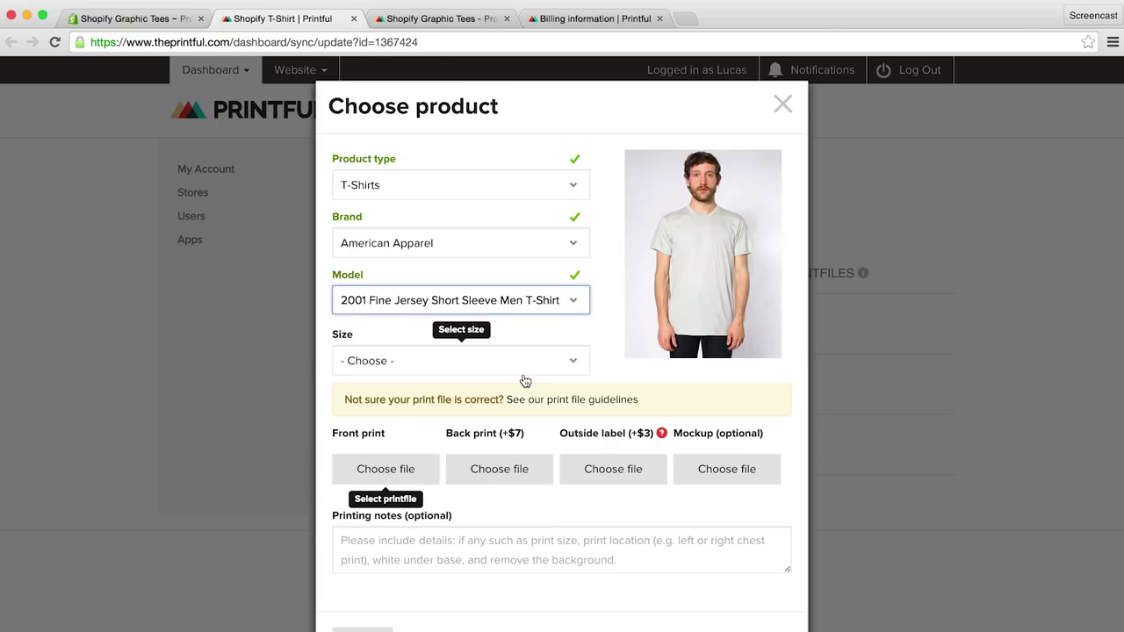
pyautogui.click(510, 367)
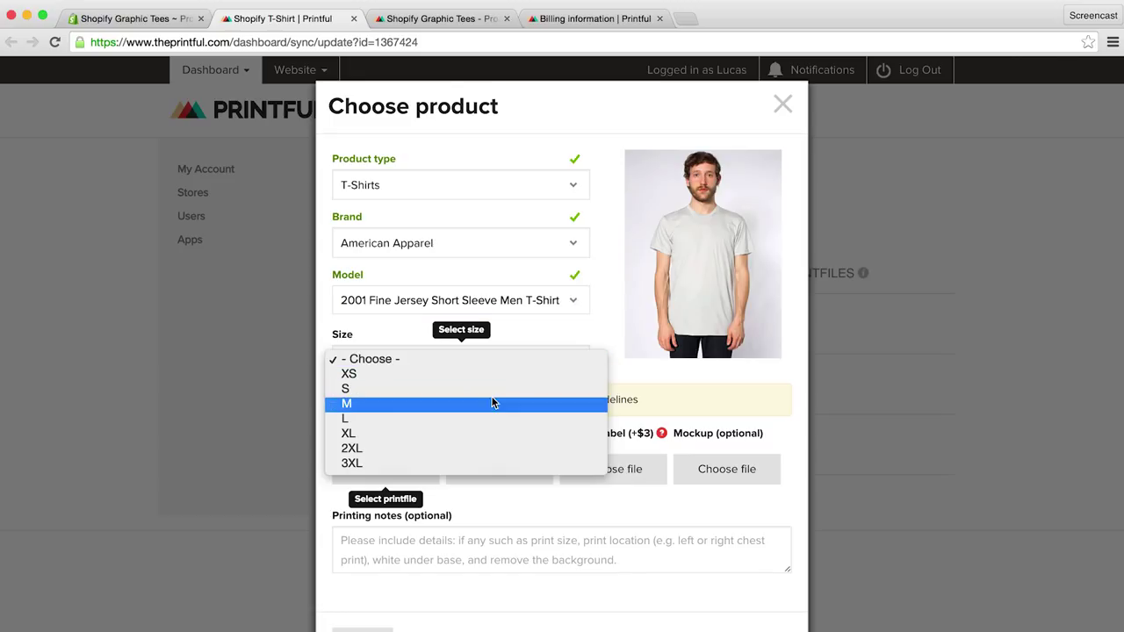
pyautogui.click(492, 391)
pyautogui.click(342, 418)
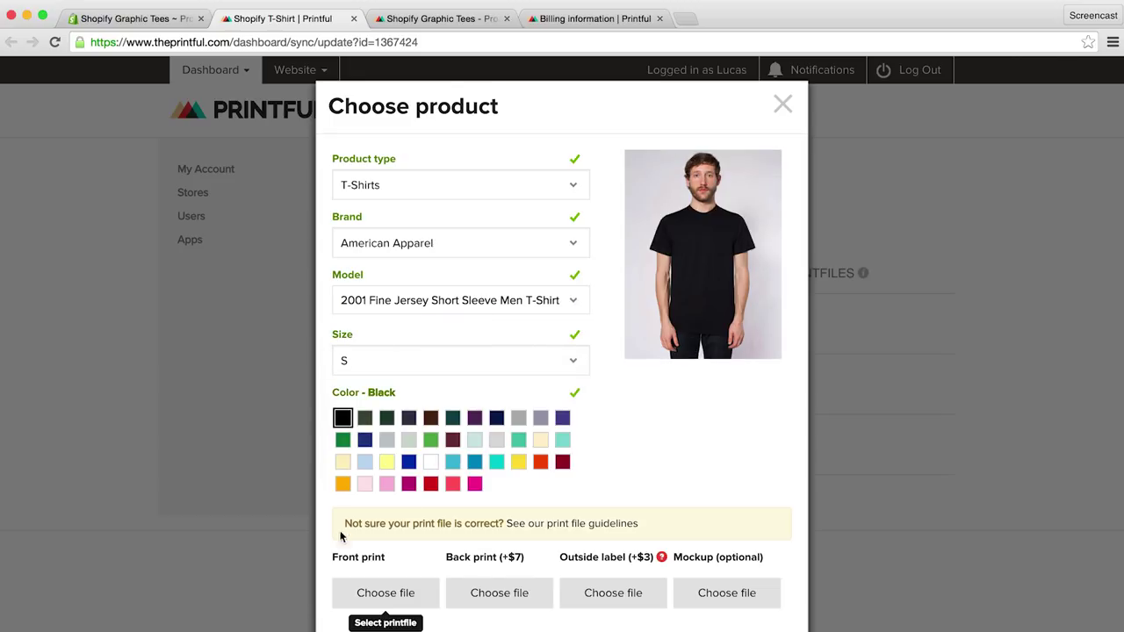
pyautogui.click(376, 597)
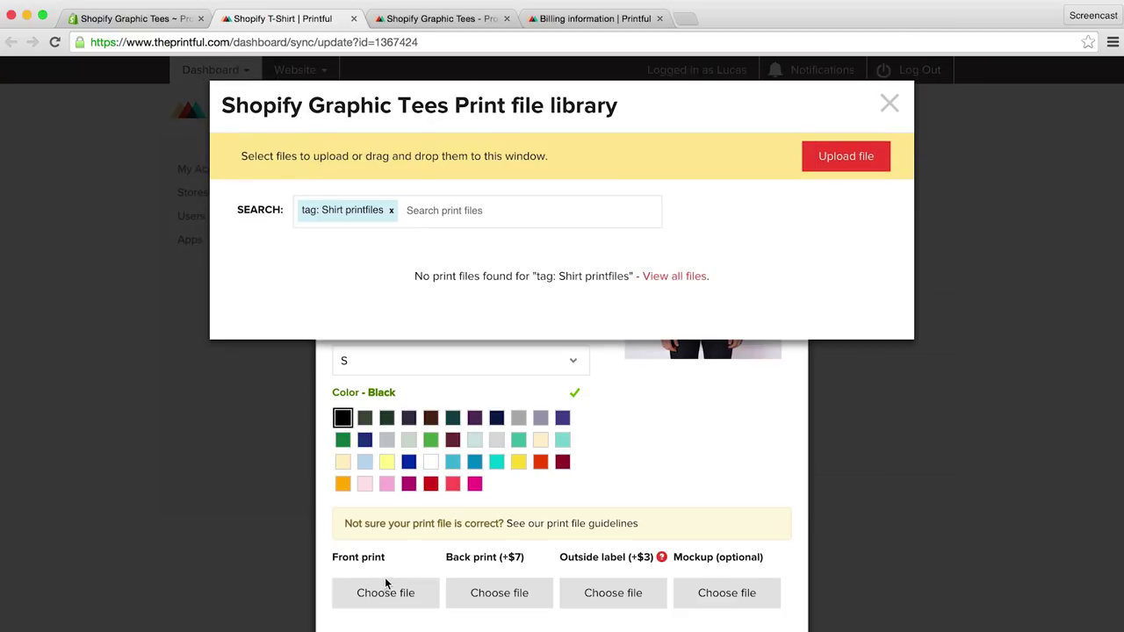
# Step: Upload printfile.png from T-shirt Mockup Files and use it as the front print
pyautogui.click(837, 155)
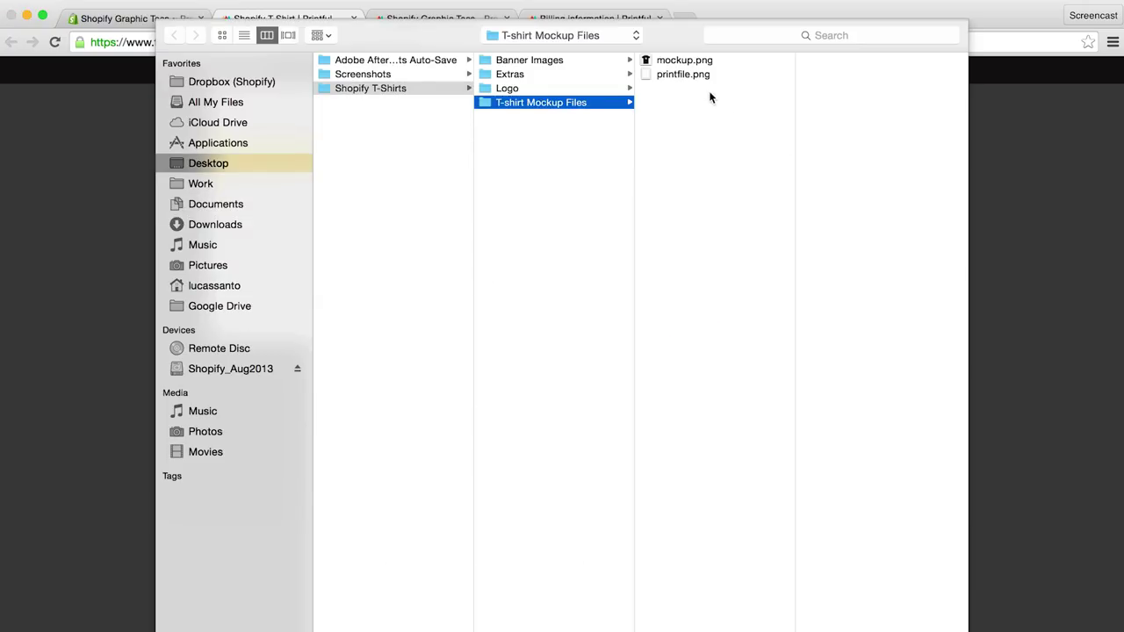
pyautogui.click(694, 74)
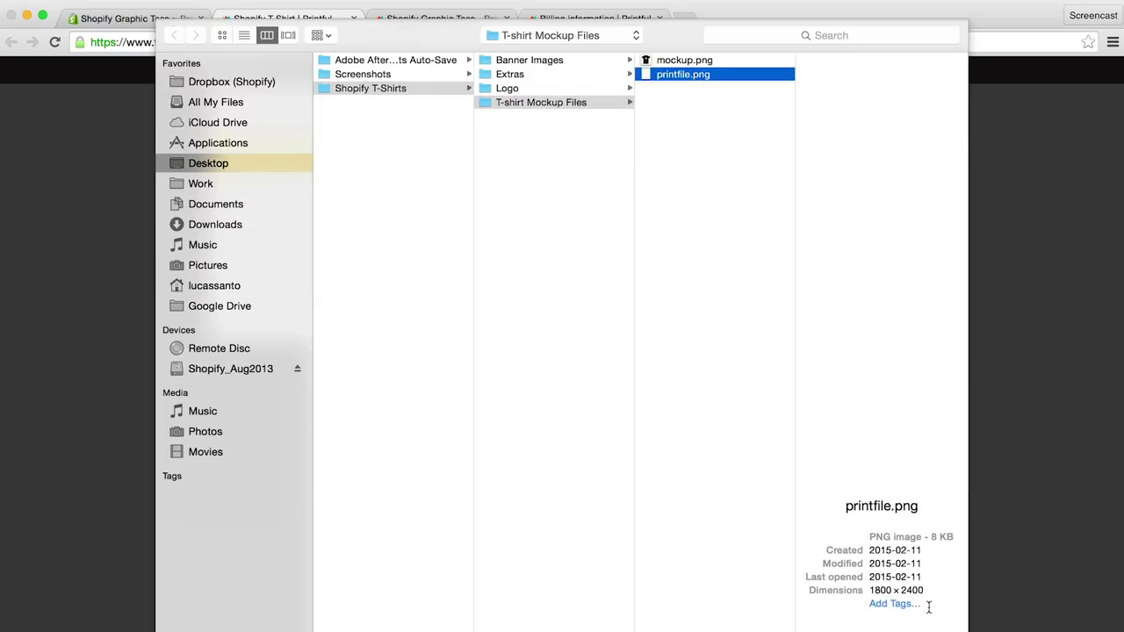
pyautogui.press('Return')
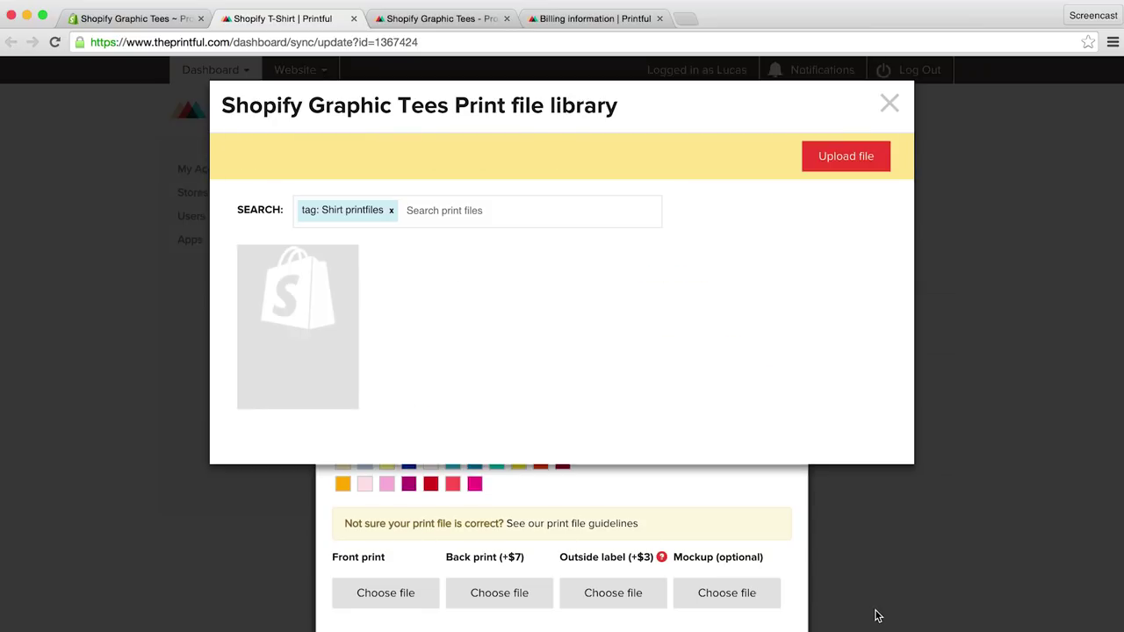
pyautogui.moveTo(342, 322)
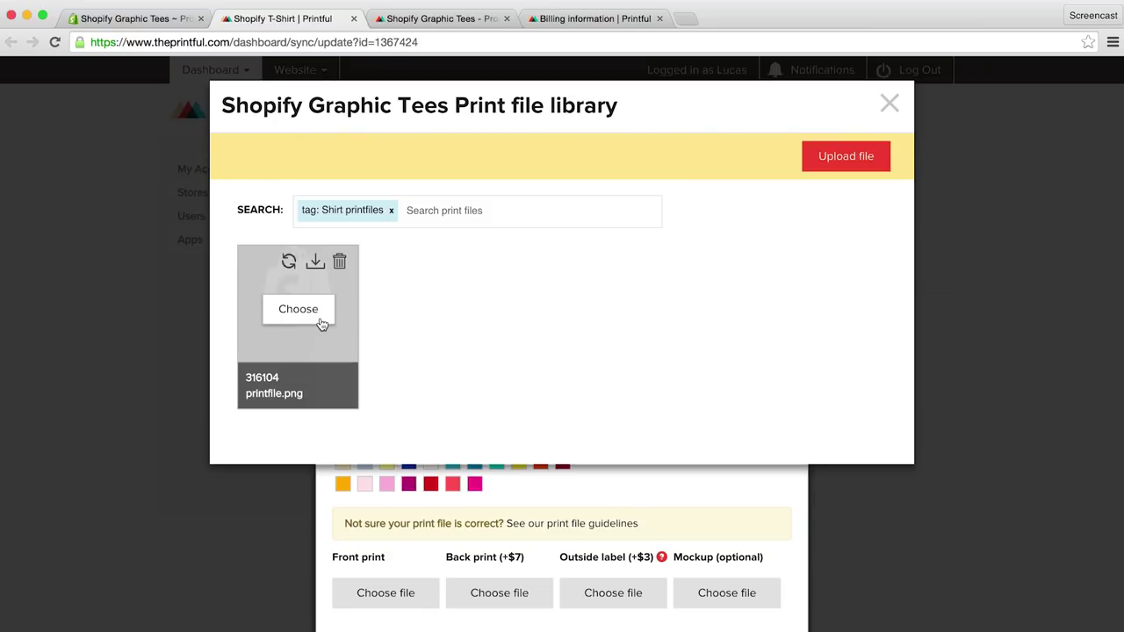
pyautogui.click(321, 323)
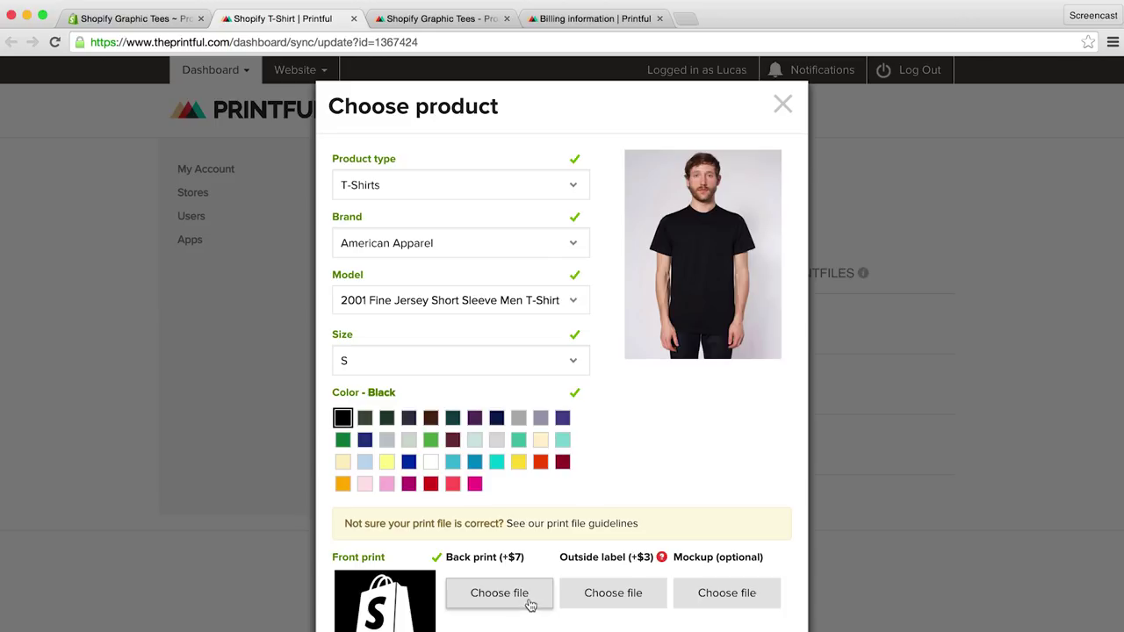
# Step: Upload mockup.png as the mockup image and save the small variant's setup
pyautogui.click(716, 595)
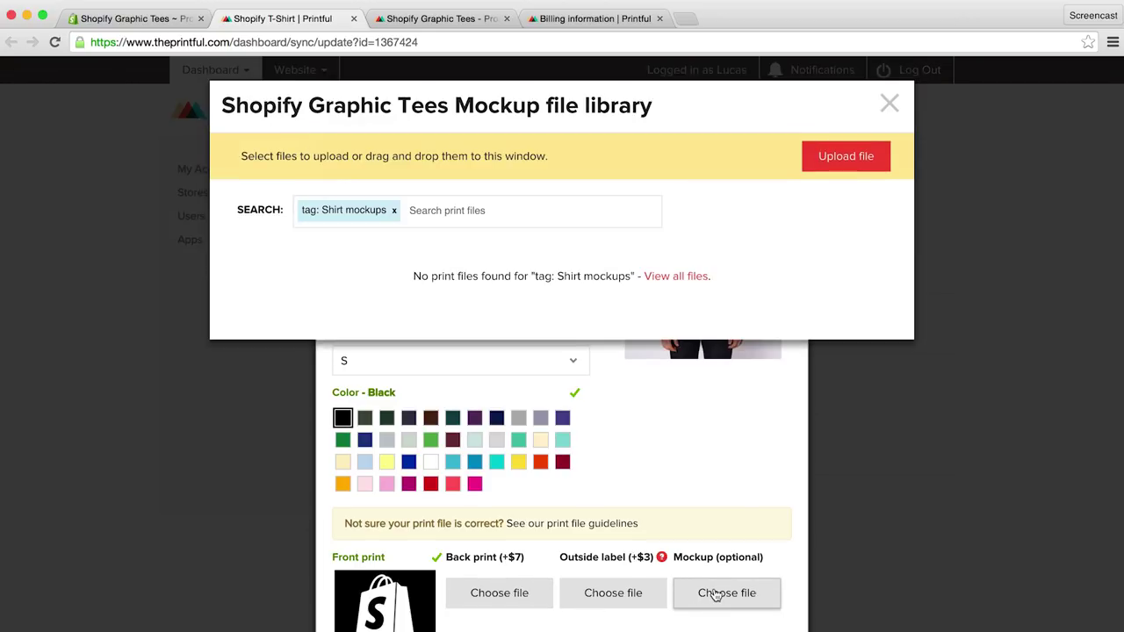
pyautogui.click(853, 155)
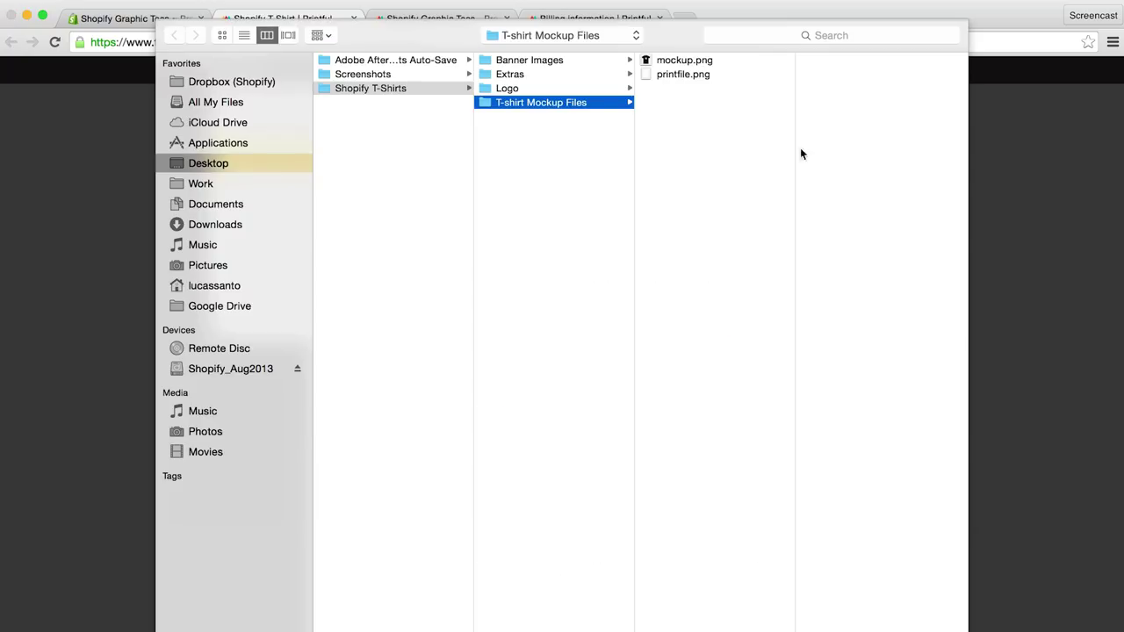
pyautogui.click(684, 60)
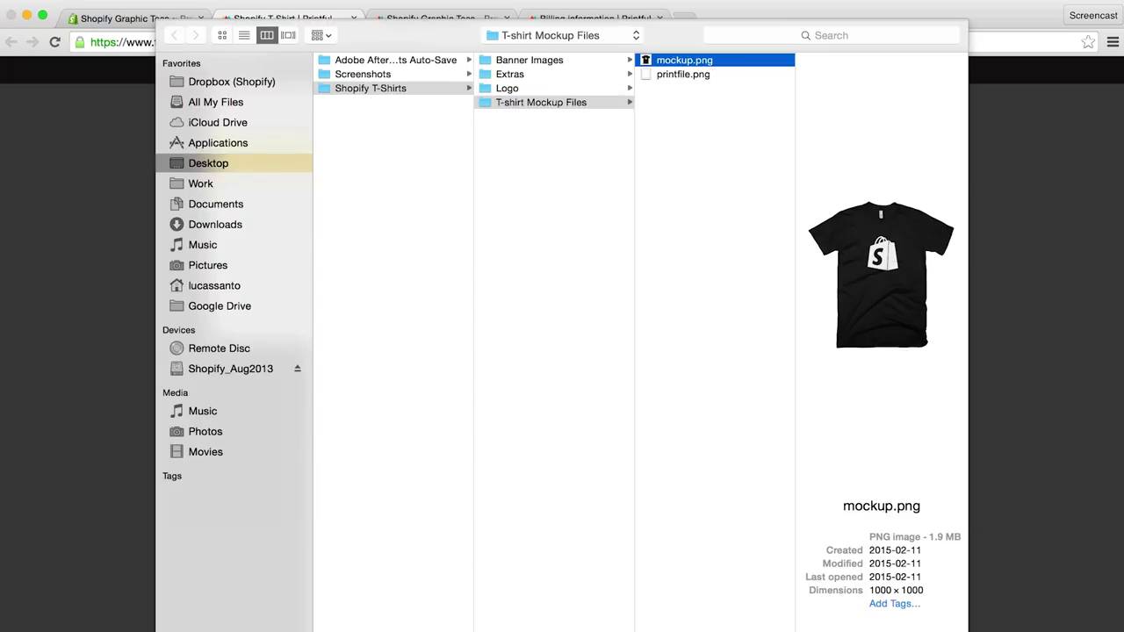
pyautogui.press('Return')
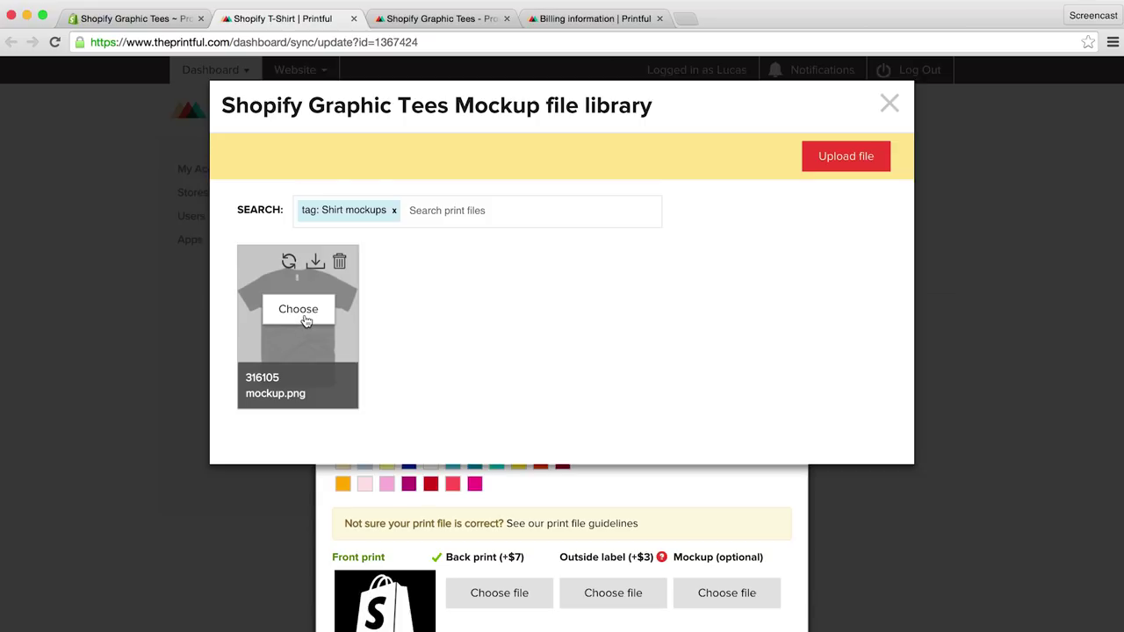
pyautogui.click(299, 312)
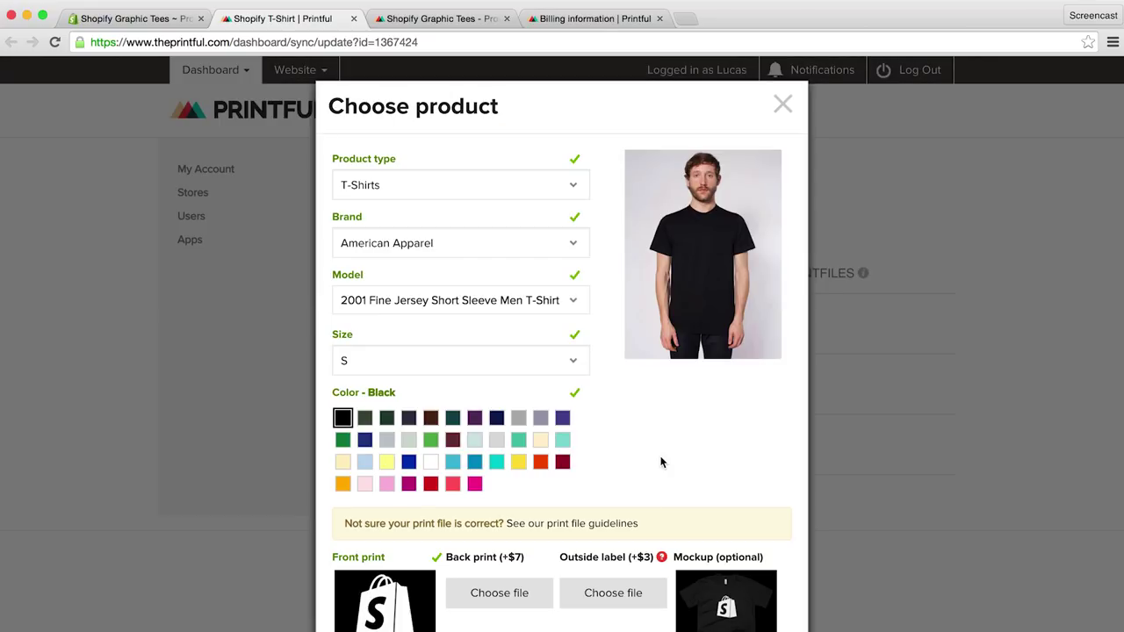
pyautogui.scroll(-5, 662, 463)
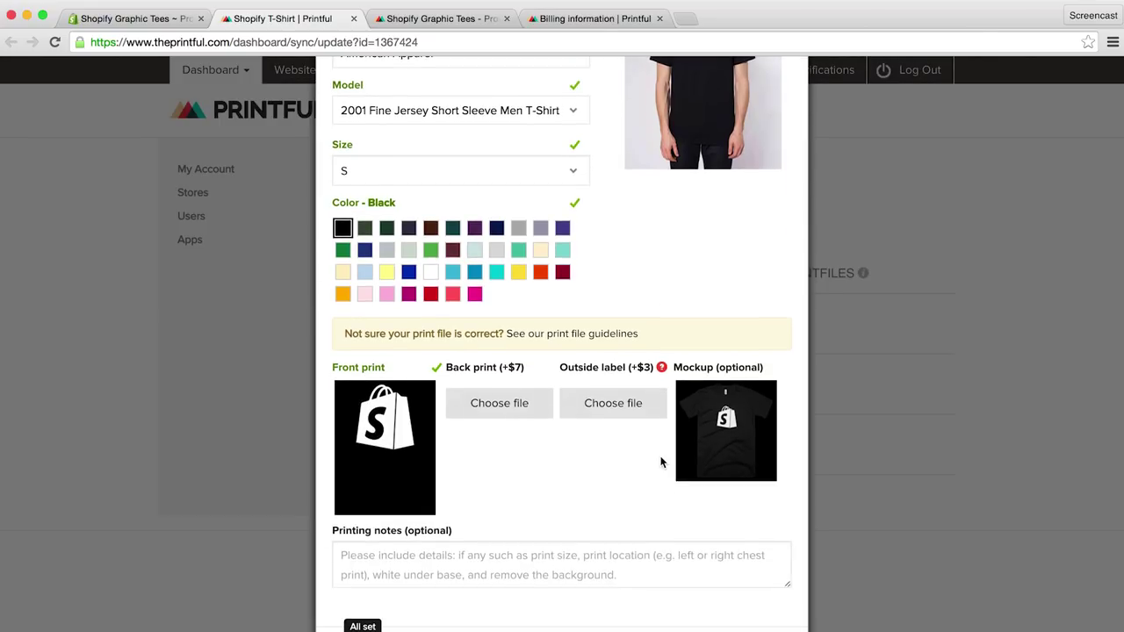
pyautogui.click(383, 593)
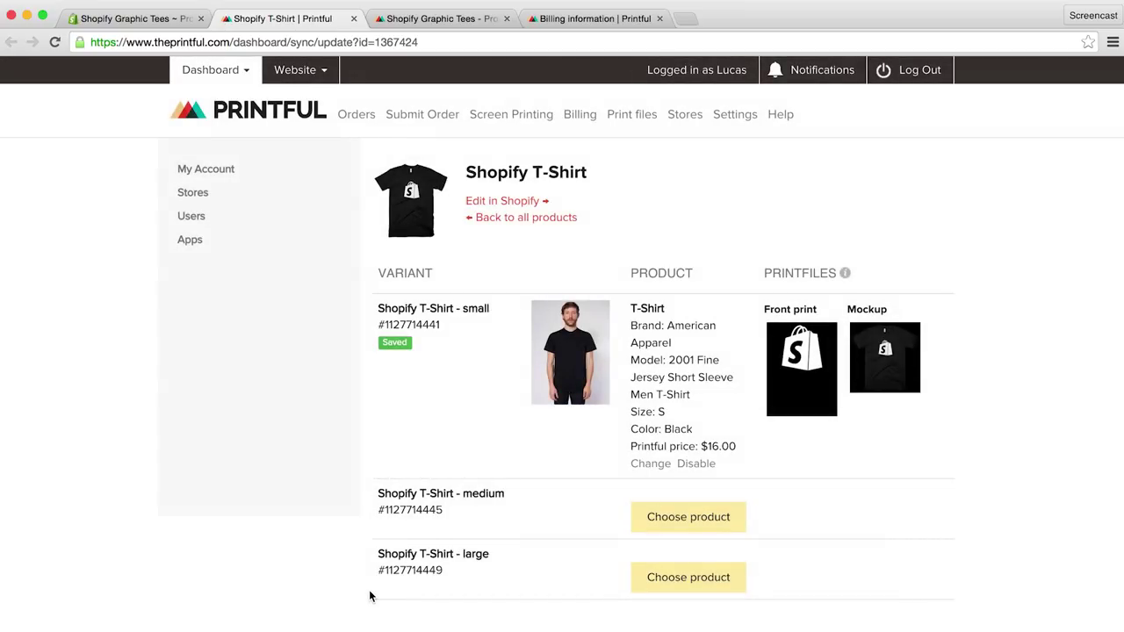
# Step: Set the medium variant to the same black tee in size M and save it
pyautogui.click(675, 517)
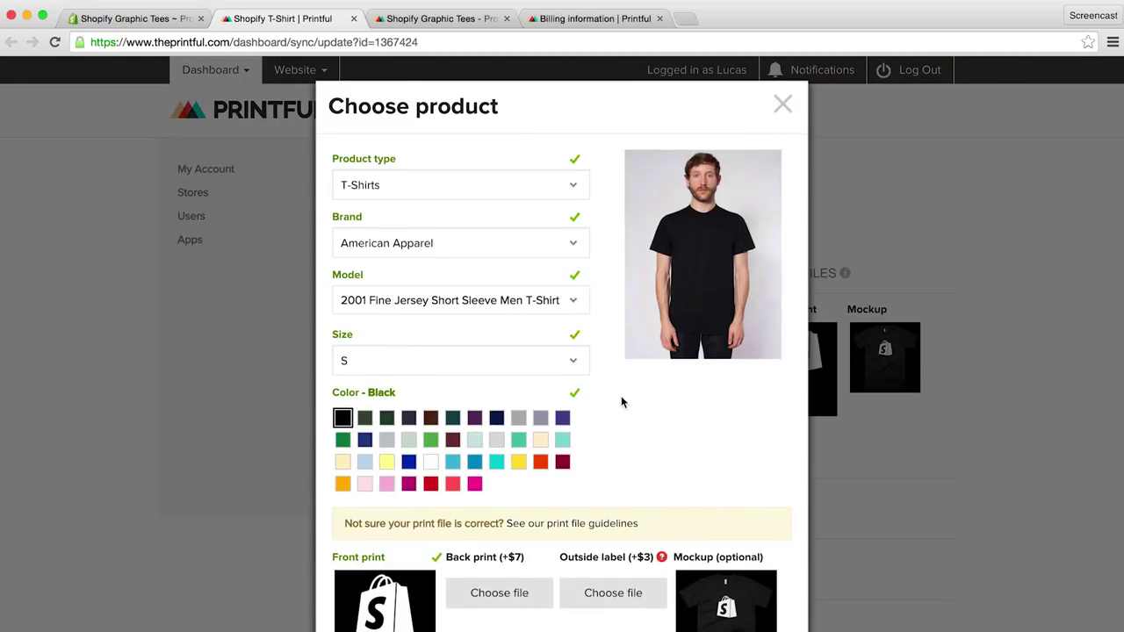
pyautogui.scroll(-1, 610, 390)
pyautogui.scroll(-1, 610, 391)
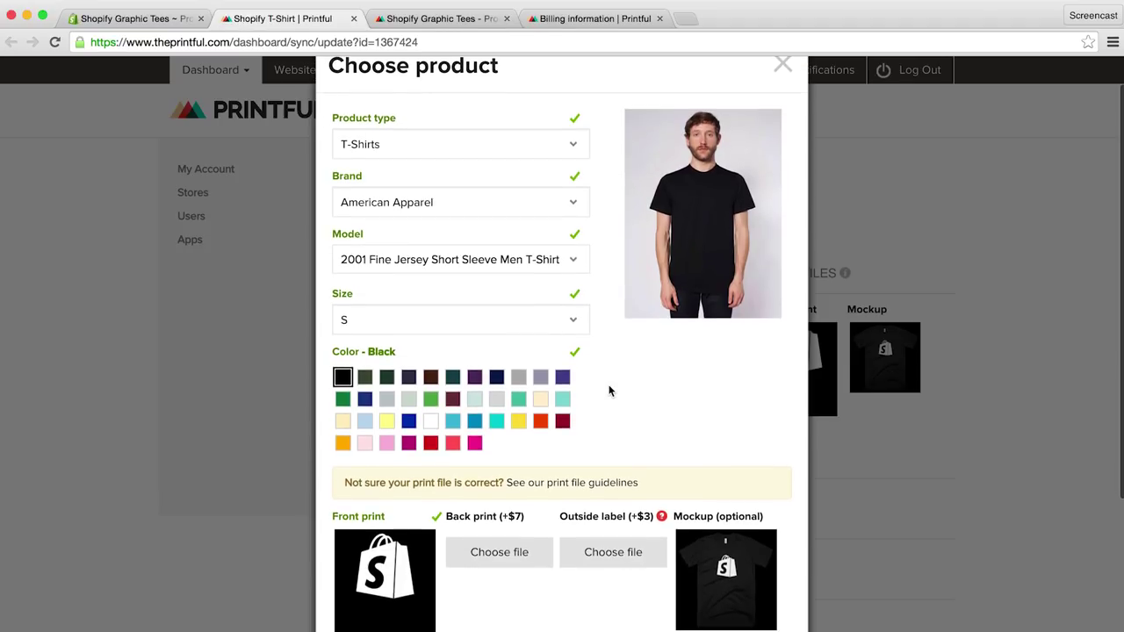
pyautogui.click(567, 318)
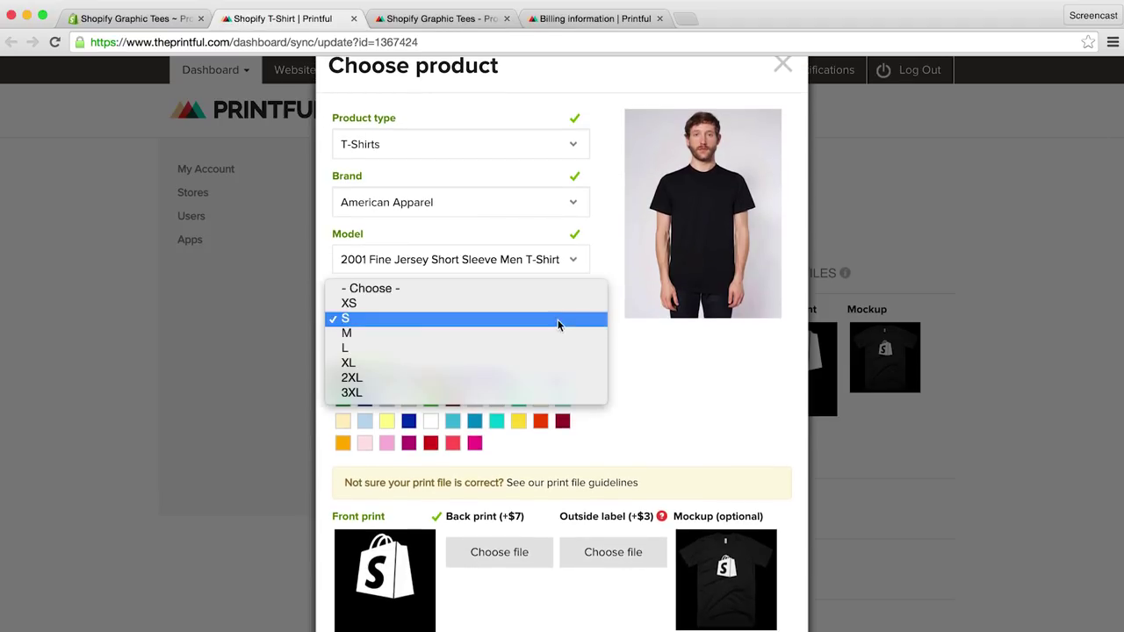
pyautogui.click(544, 333)
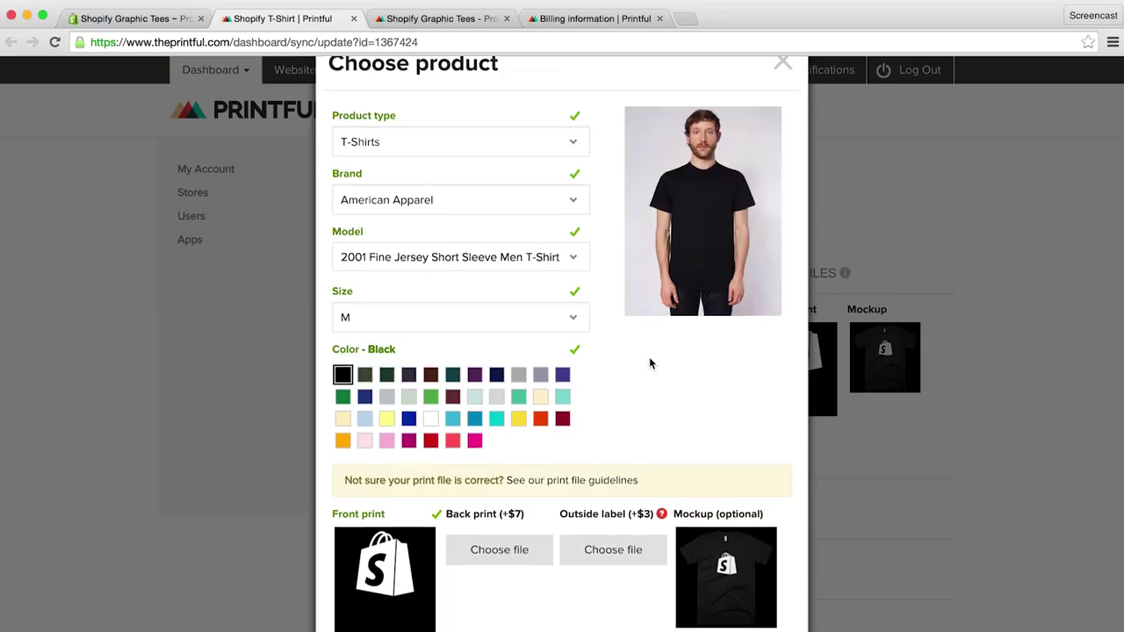
pyautogui.scroll(-5, 649, 356)
pyautogui.click(355, 536)
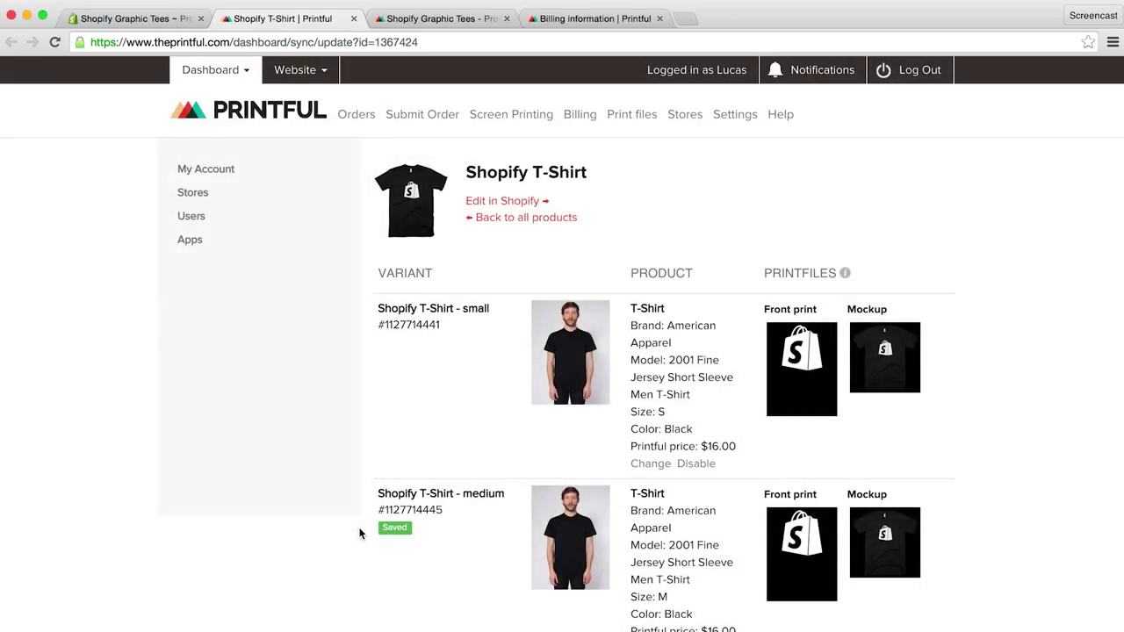
# Step: Set the large variant to the same black tee in size L and save it
pyautogui.scroll(-2, 292, 525)
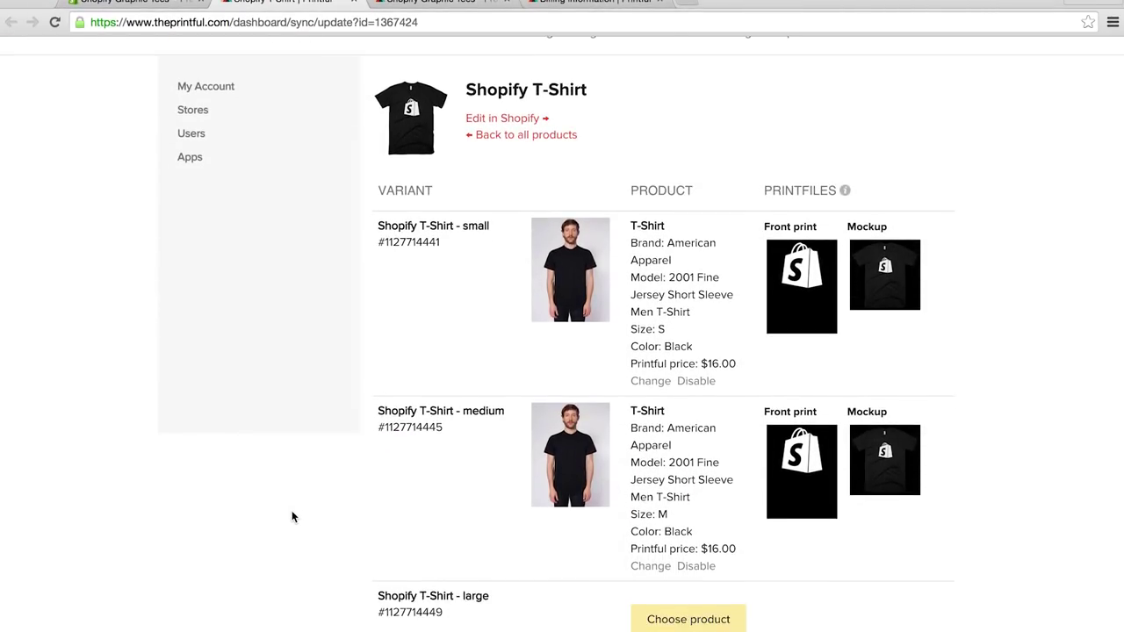
pyautogui.click(666, 617)
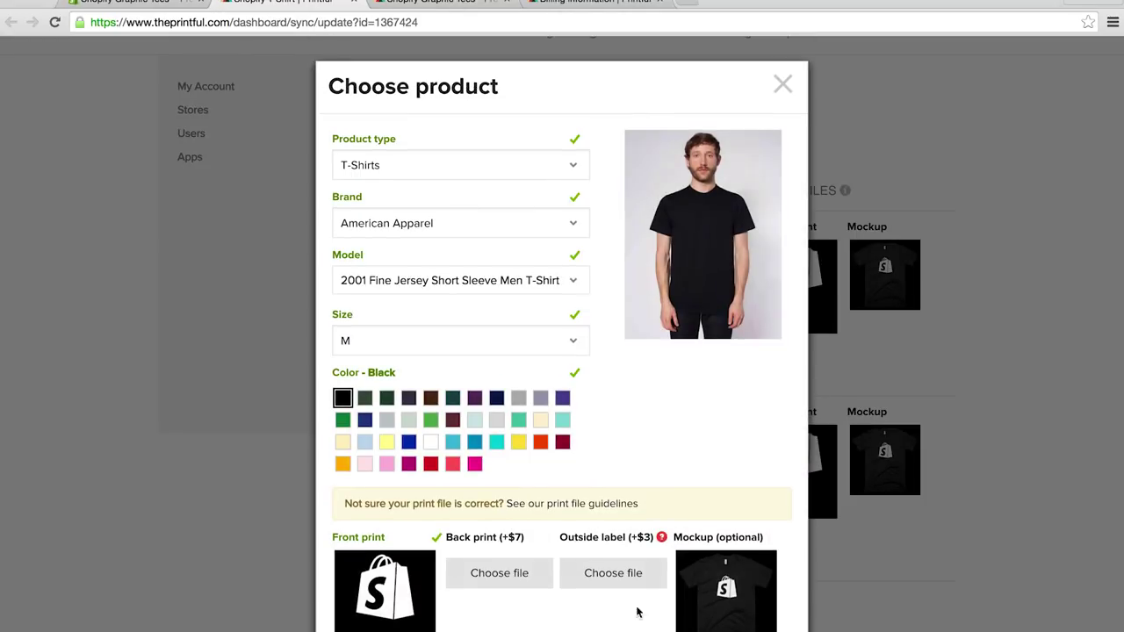
pyautogui.click(560, 342)
pyautogui.click(542, 361)
pyautogui.scroll(-5, 541, 358)
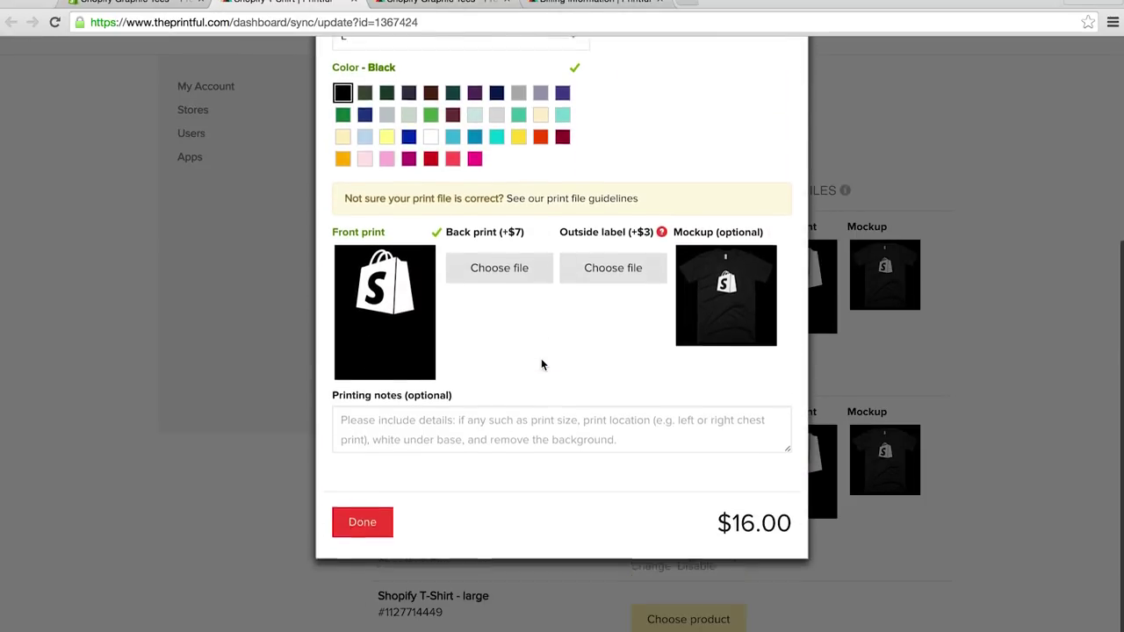
pyautogui.click(359, 522)
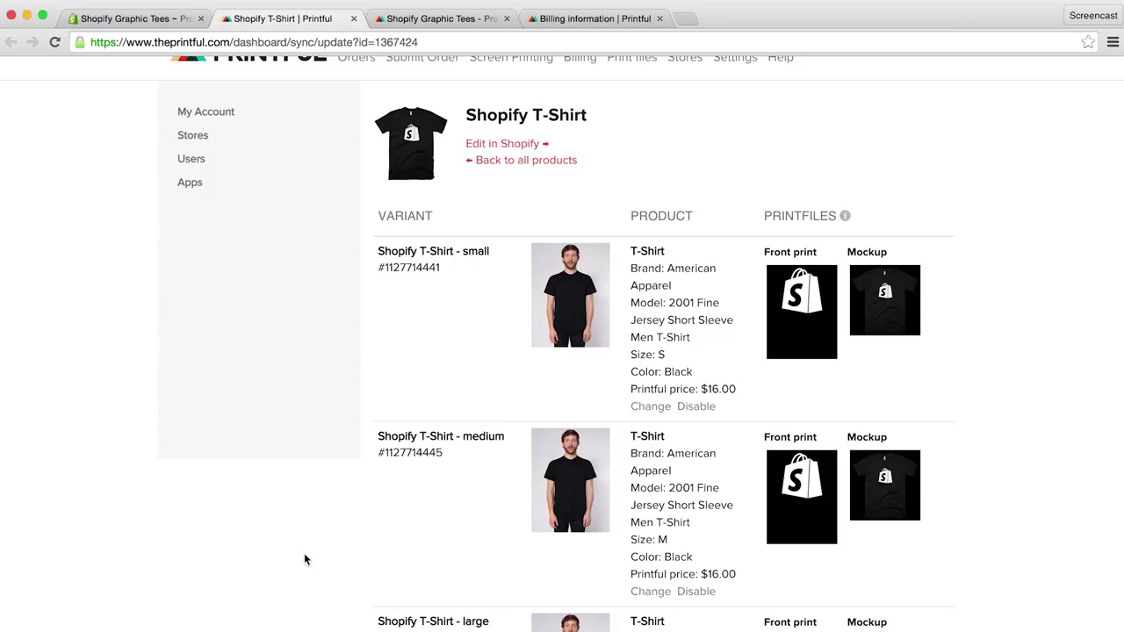
pyautogui.scroll(2, 303, 554)
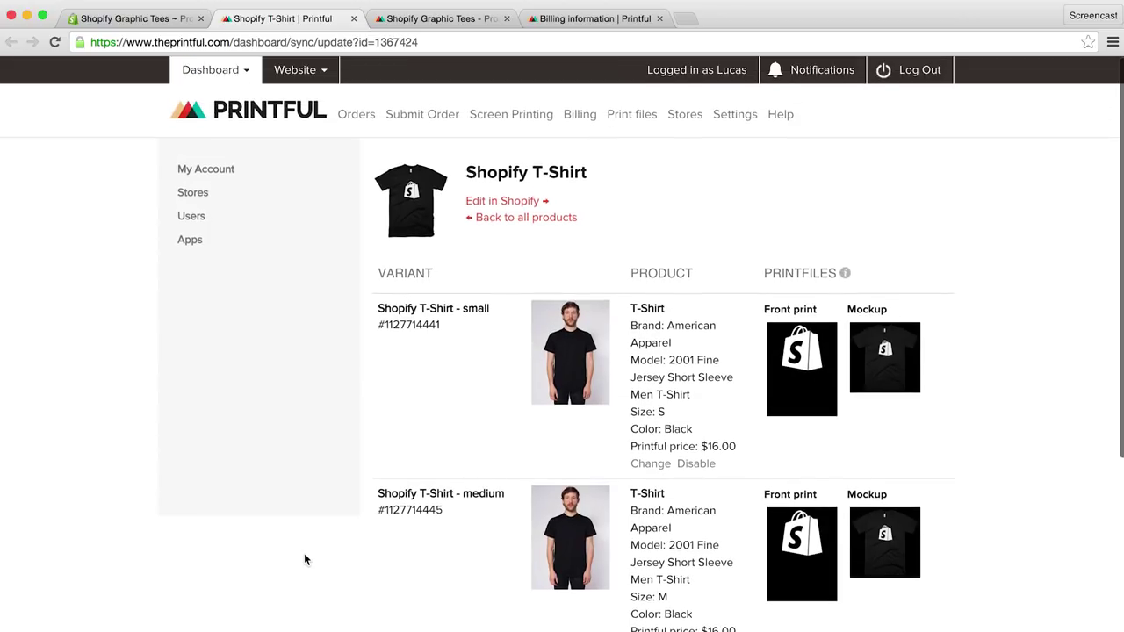
# Step: Open the Shopify Graphic Tees store's settings from Printful's Stores list
pyautogui.click(732, 118)
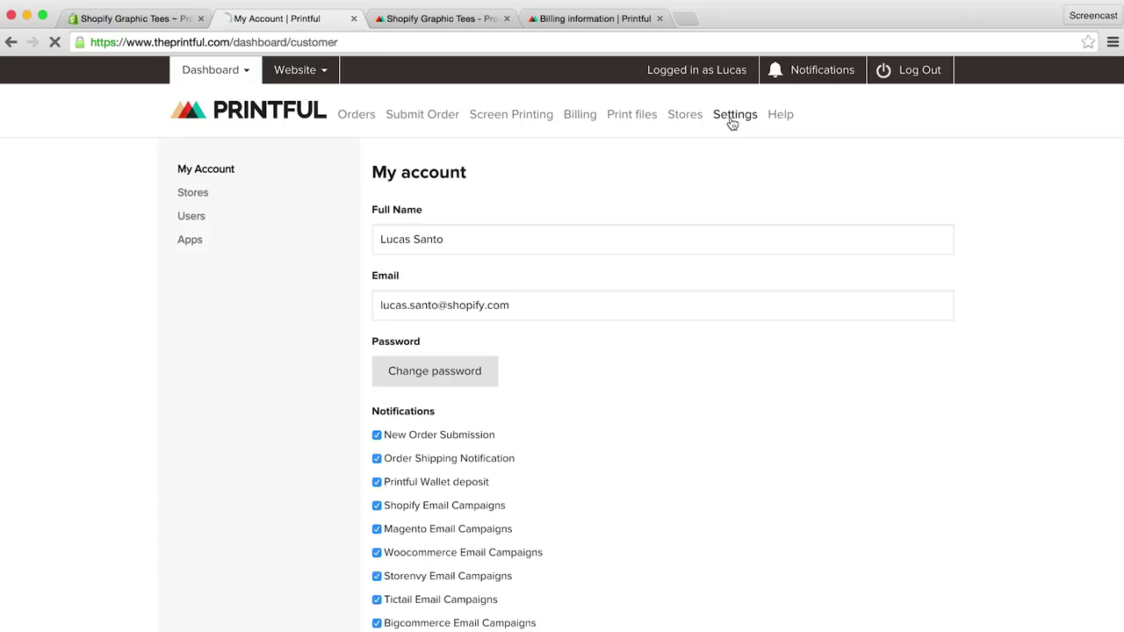
pyautogui.click(190, 200)
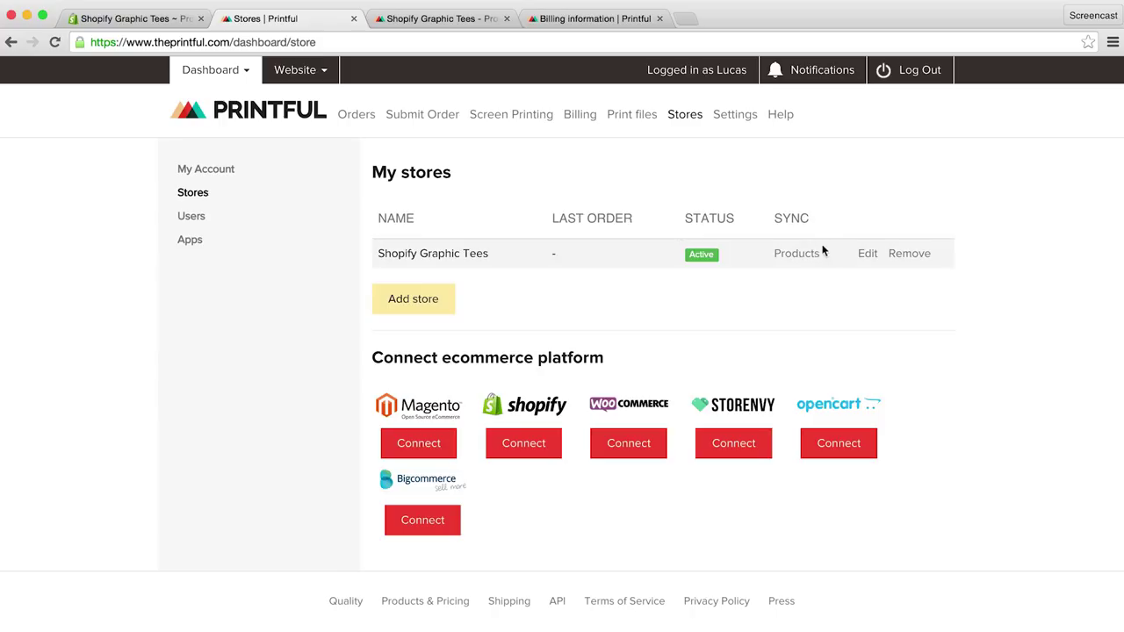
pyautogui.click(868, 255)
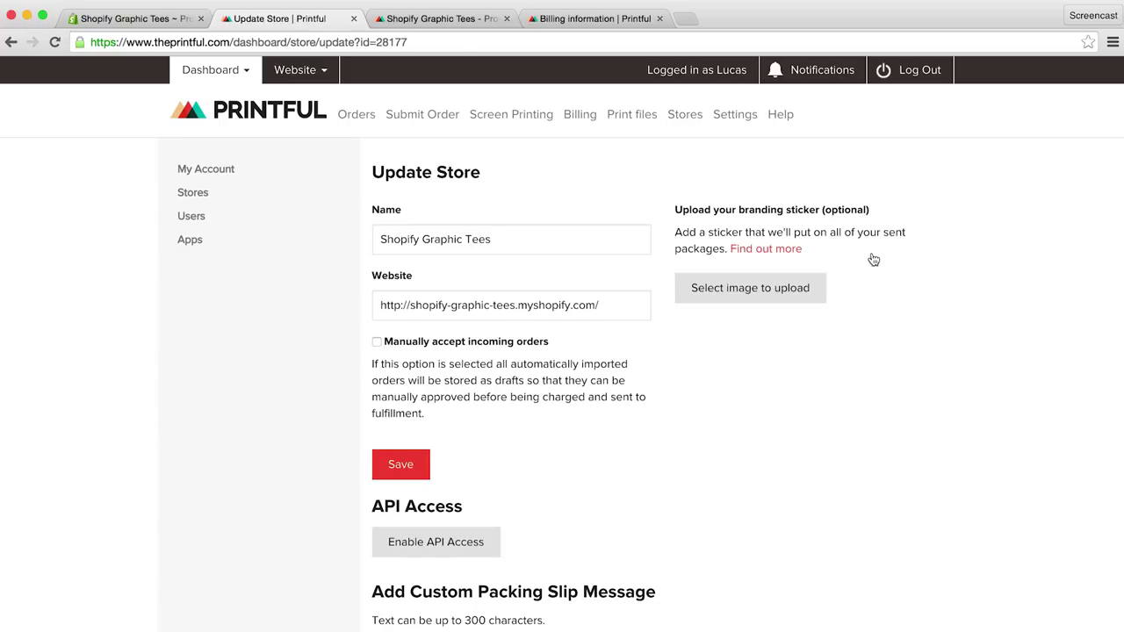
# Step: Review the branding sticker explanation, packing slip message and return address options
pyautogui.click(792, 253)
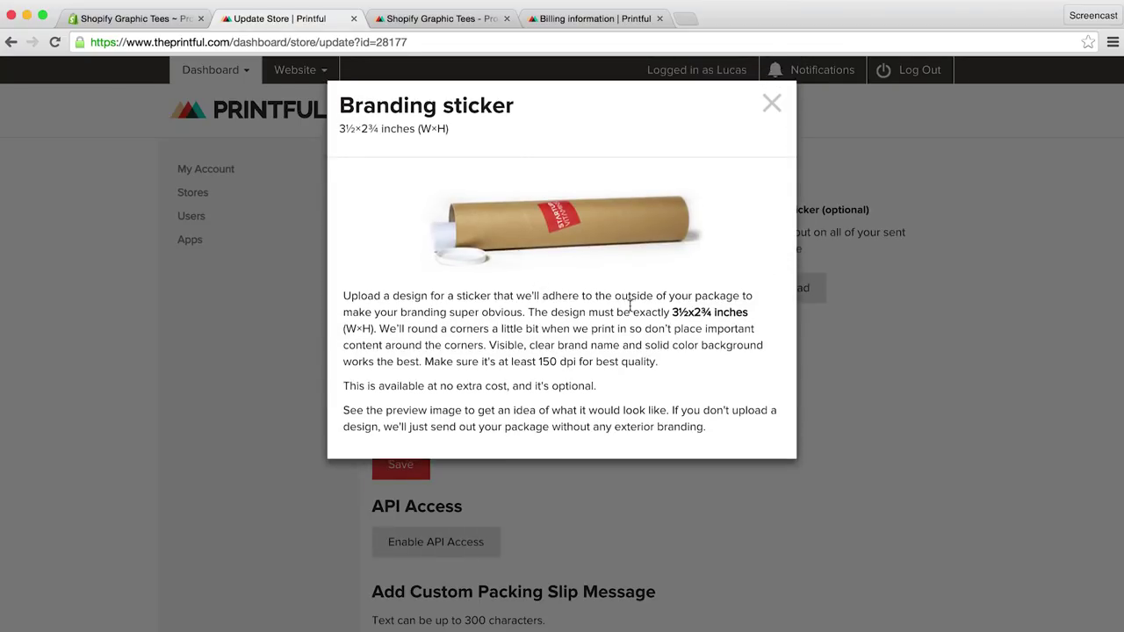
pyautogui.click(772, 105)
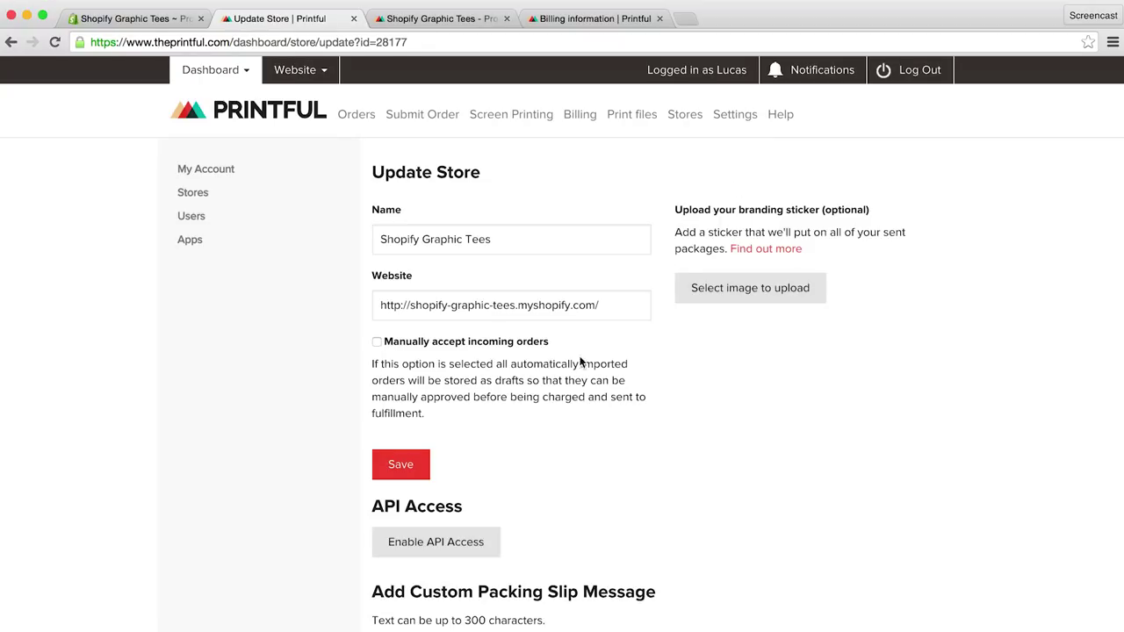
pyautogui.scroll(-3, 539, 436)
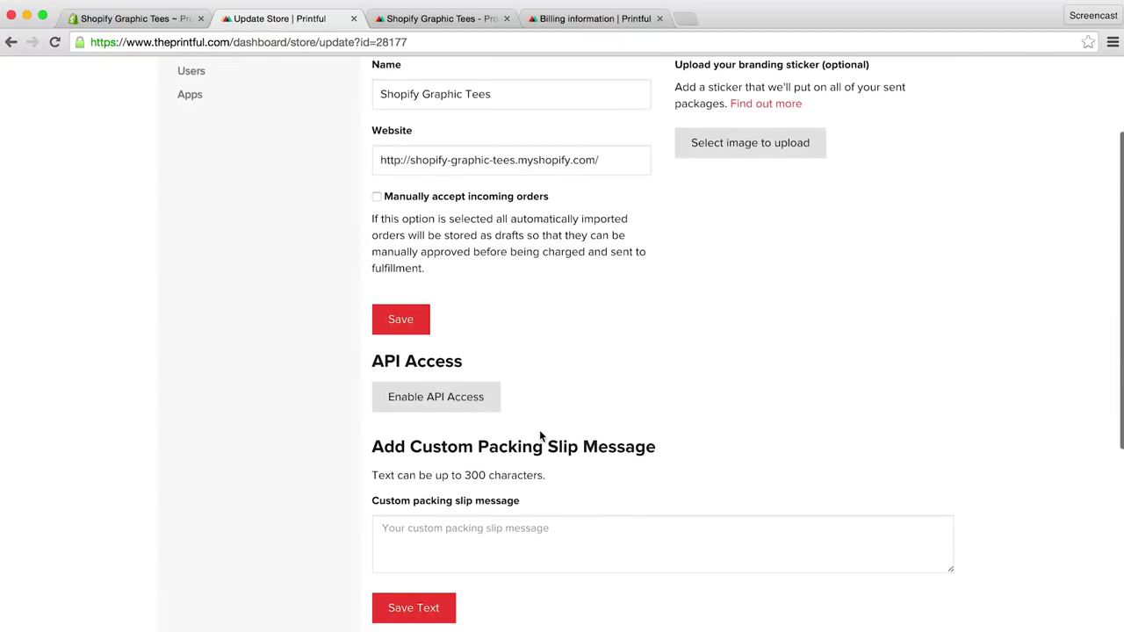
pyautogui.click(431, 533)
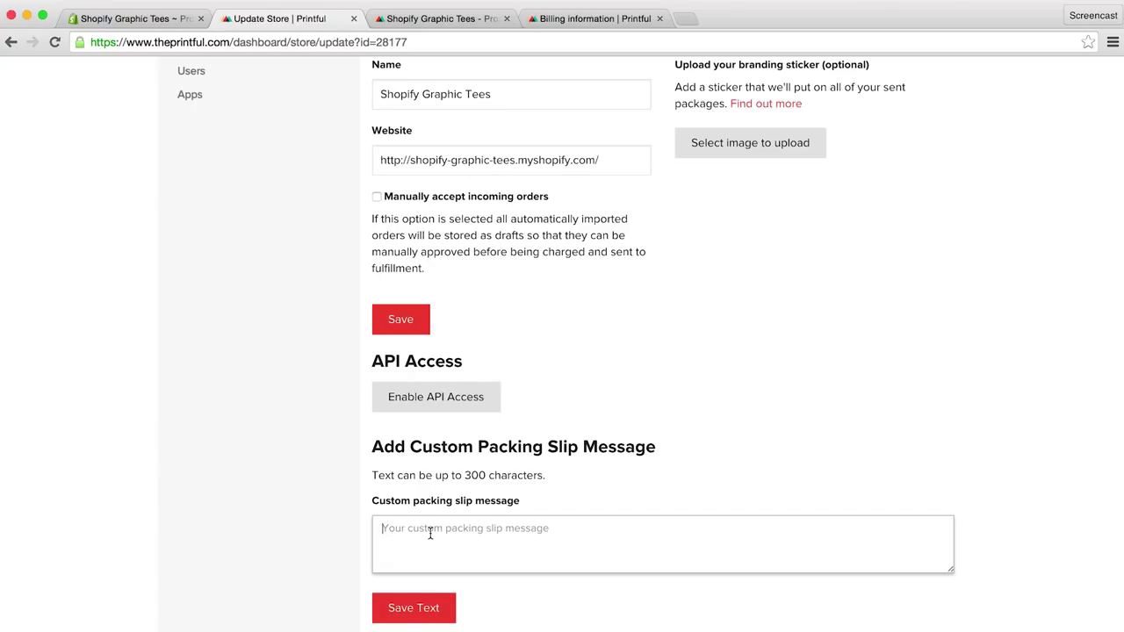
pyautogui.scroll(-3, 430, 532)
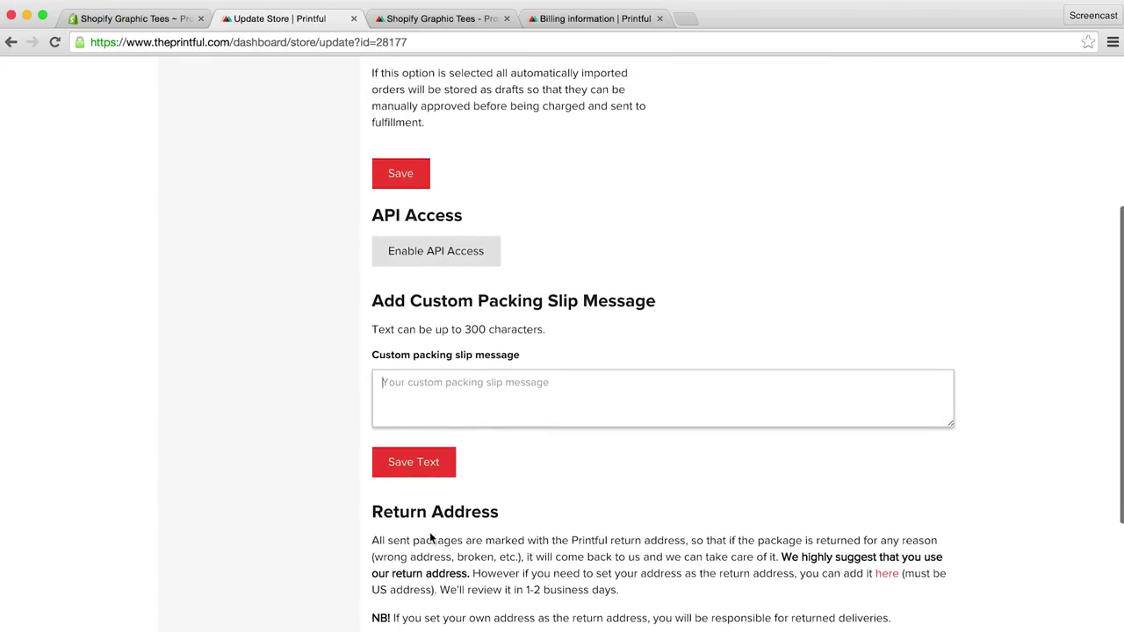
pyautogui.scroll(-1, 430, 538)
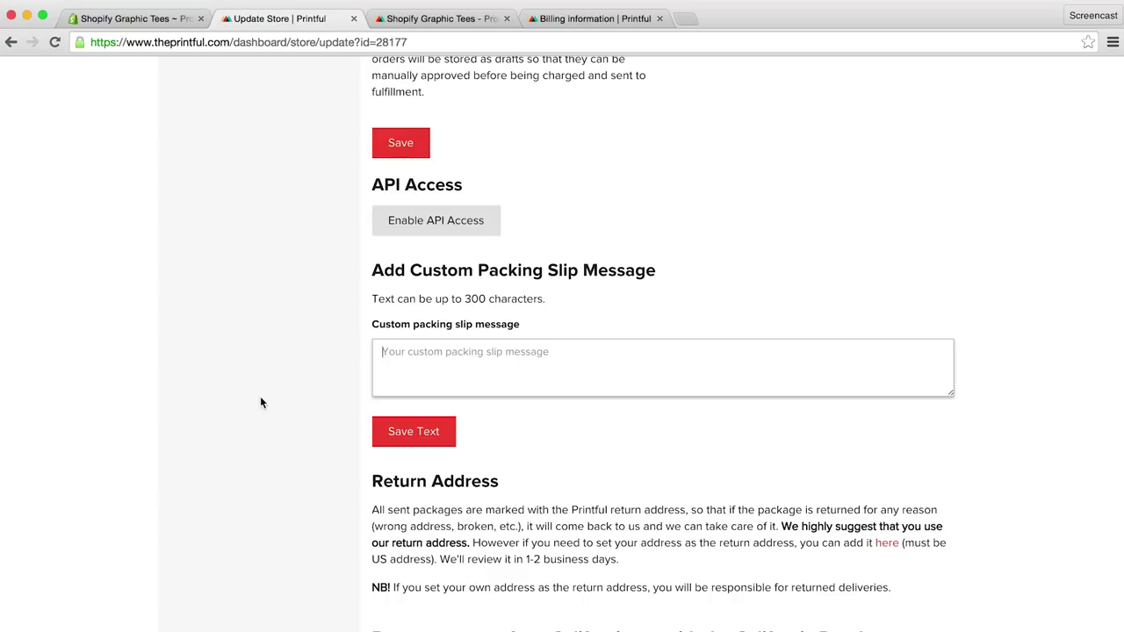
# Step: Go to the Shopify store's Payments settings
pyautogui.click(154, 24)
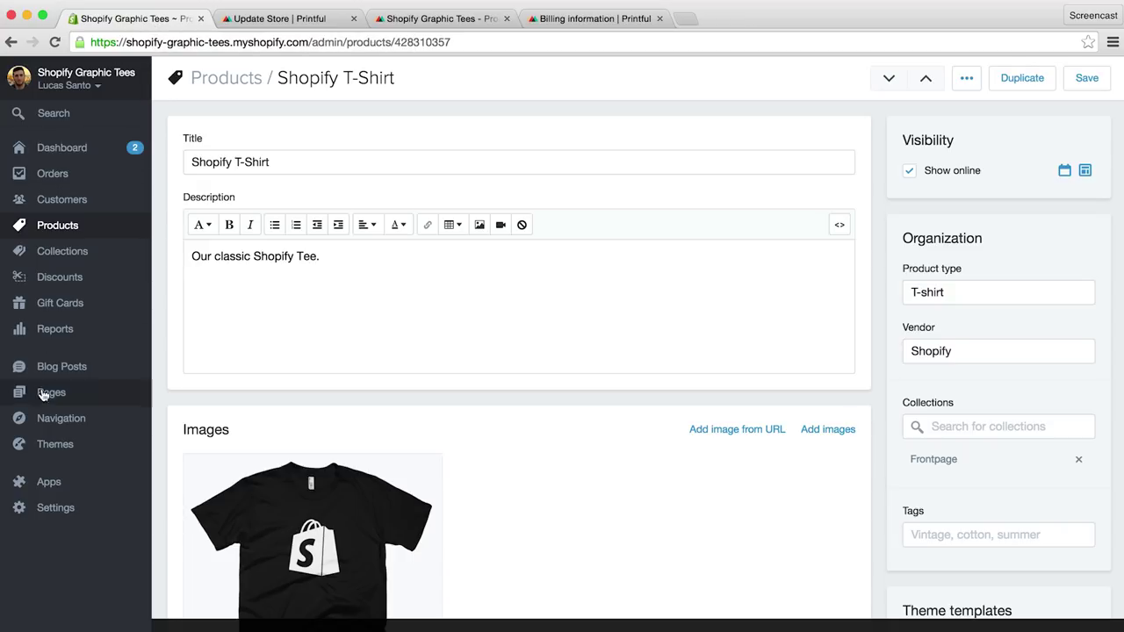
pyautogui.click(46, 510)
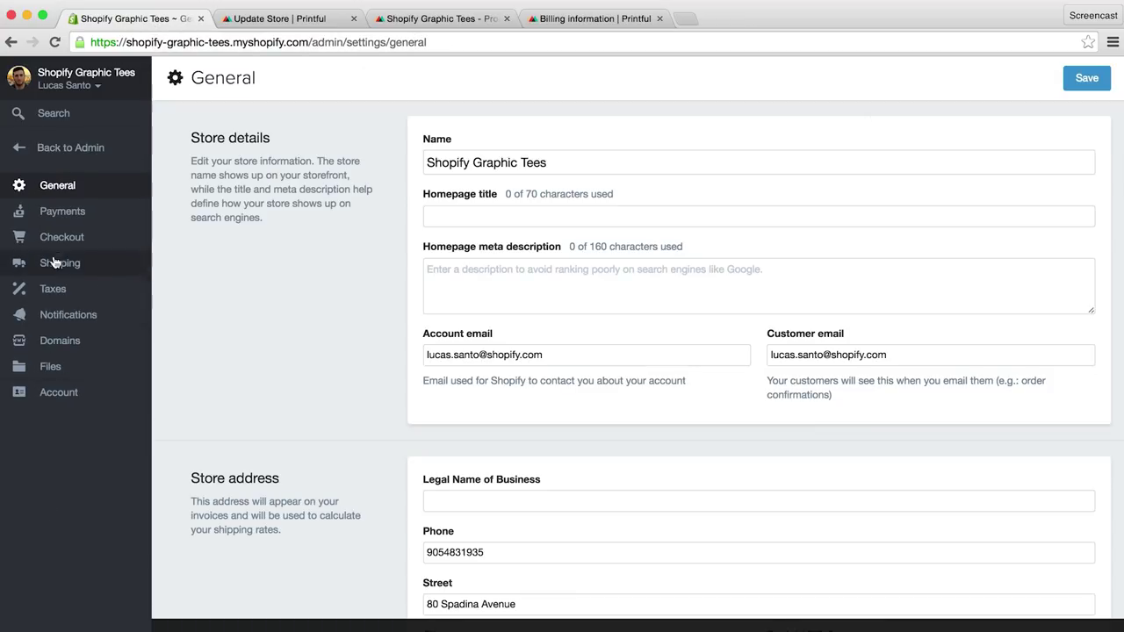
pyautogui.click(60, 221)
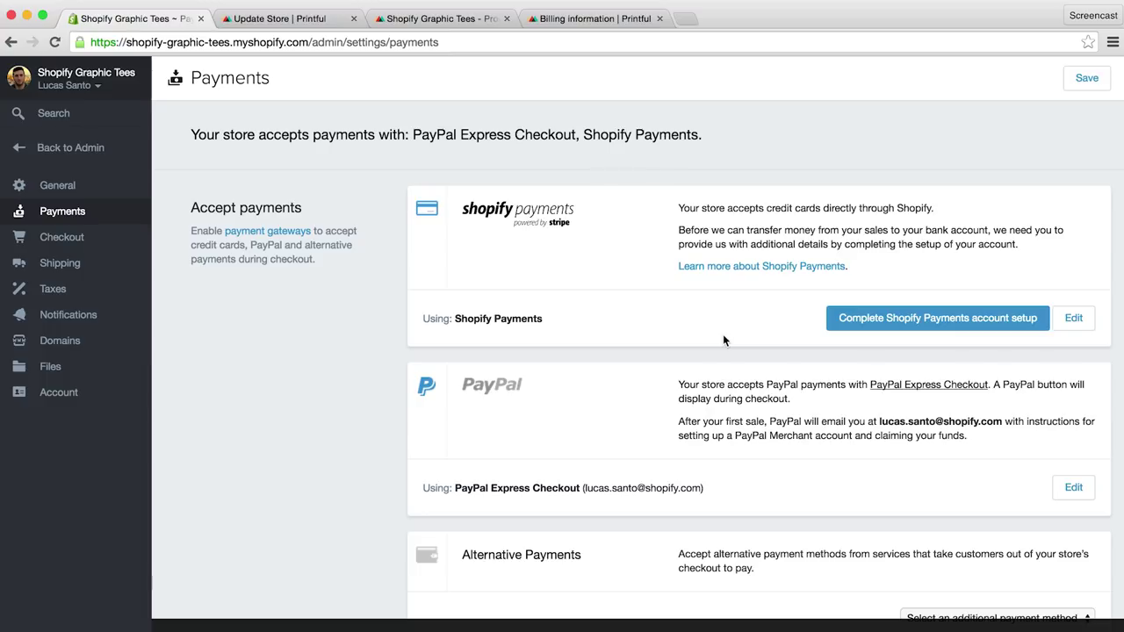
# Step: Look over the Shopify Payments account setup form, then return to Payments
pyautogui.click(859, 323)
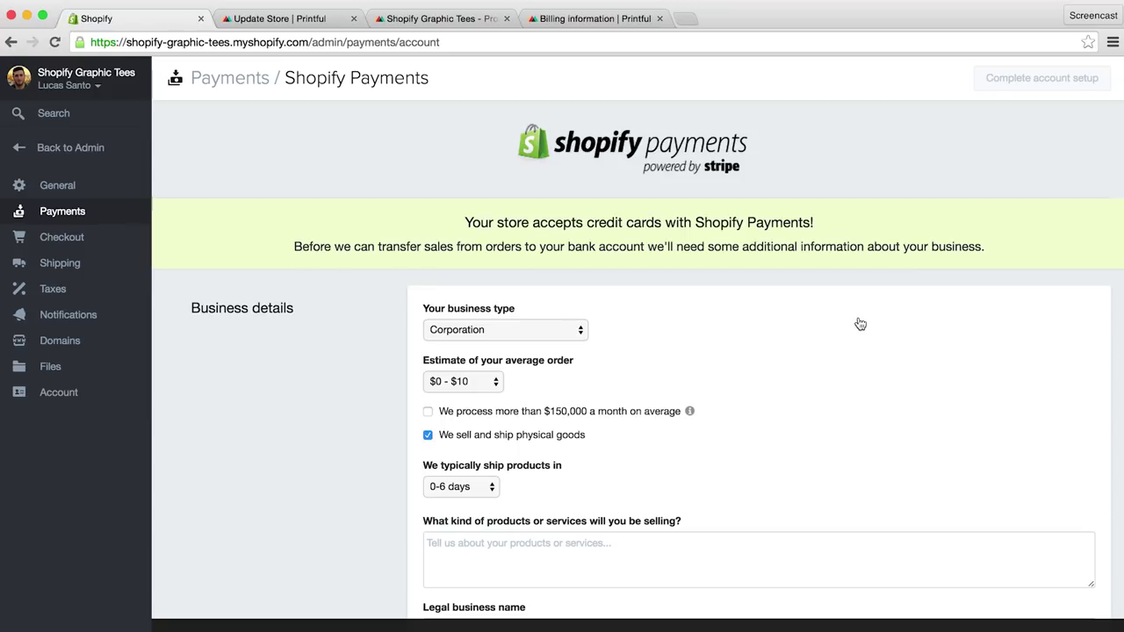
pyautogui.scroll(-1, 861, 324)
pyautogui.scroll(-10, 861, 324)
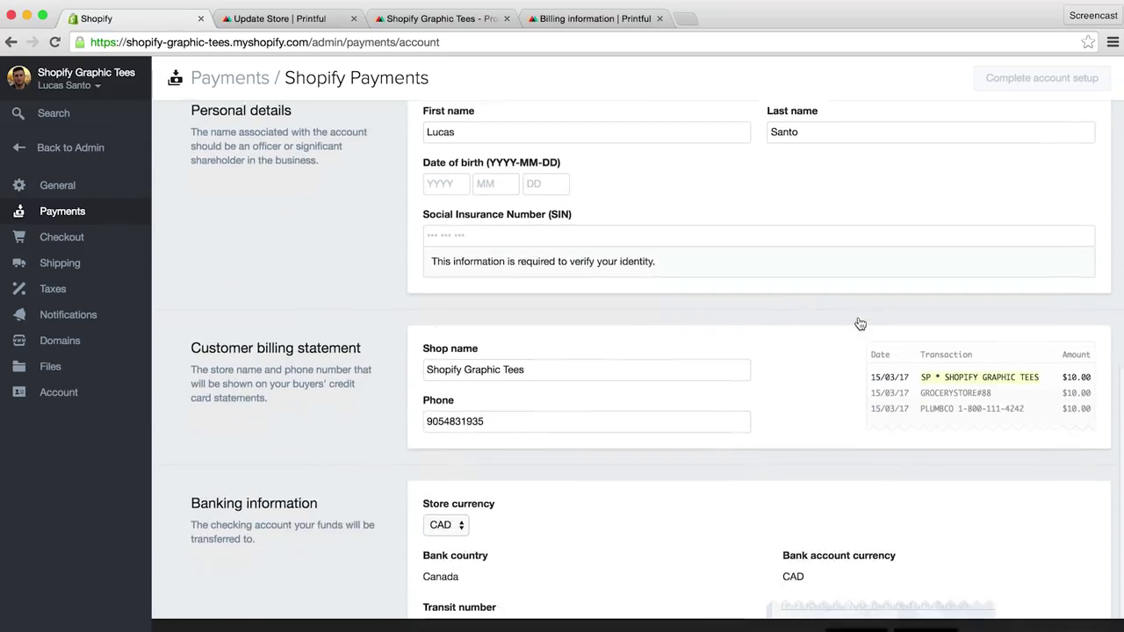
pyautogui.scroll(-2, 859, 323)
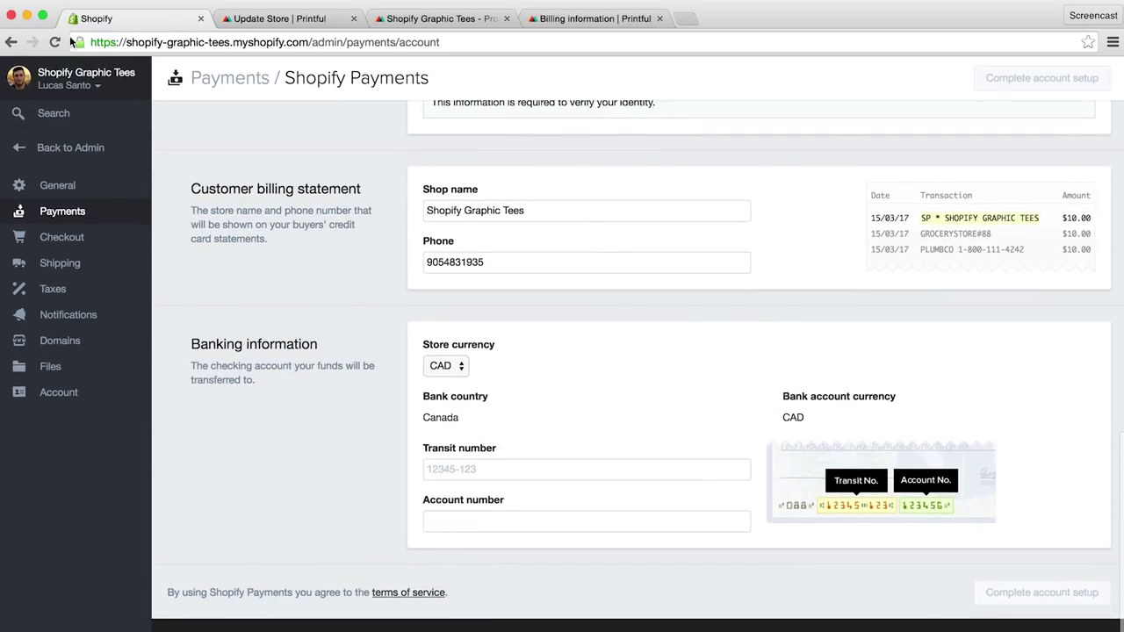
pyautogui.click(9, 41)
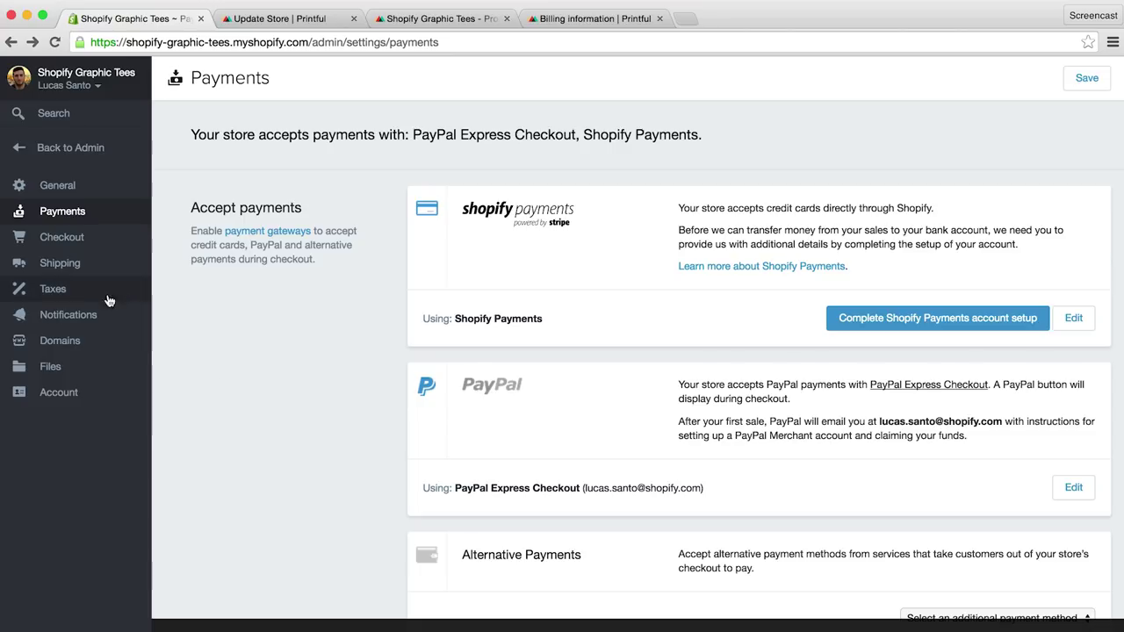
# Step: Open Shipping settings showing Canada's $10.00 standard and $20.00 heavy goods rates
pyautogui.click(76, 267)
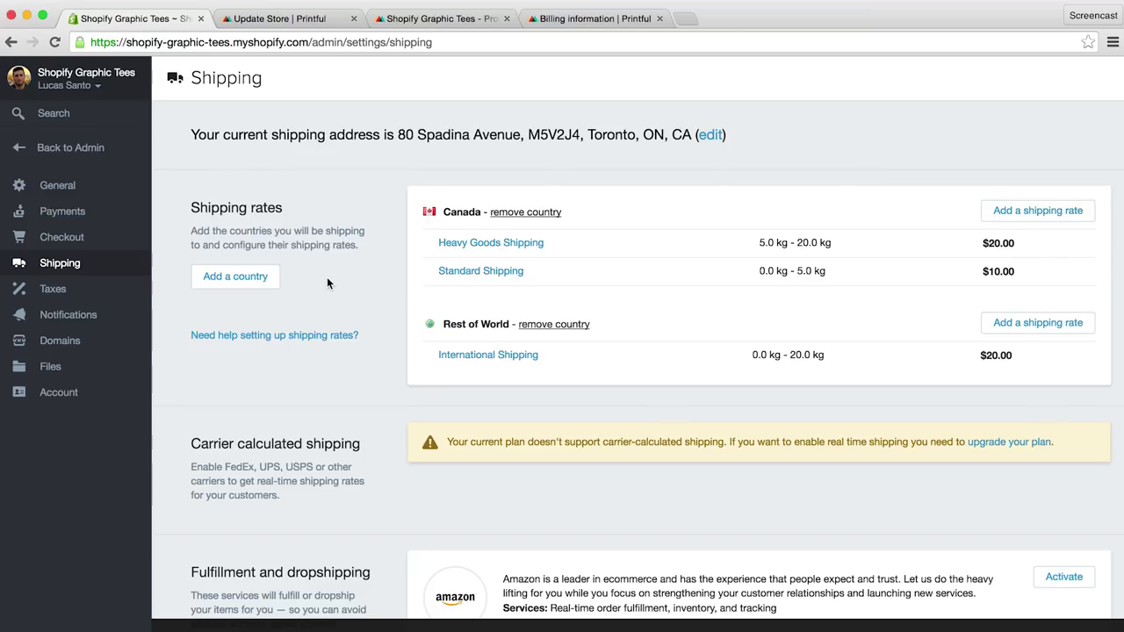
# Step: Check Printful's T-shirt shipping costs: first shirt $5.50 USA, $8.00 Canada, $10.00 worldwide
pyautogui.click(284, 18)
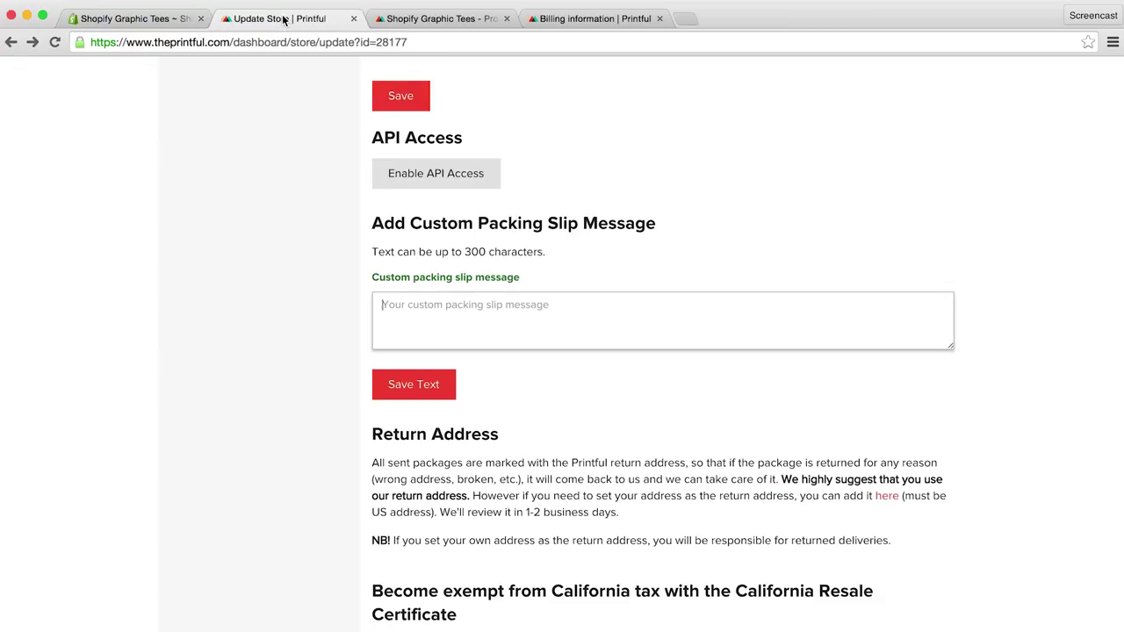
pyautogui.scroll(5, 257, 137)
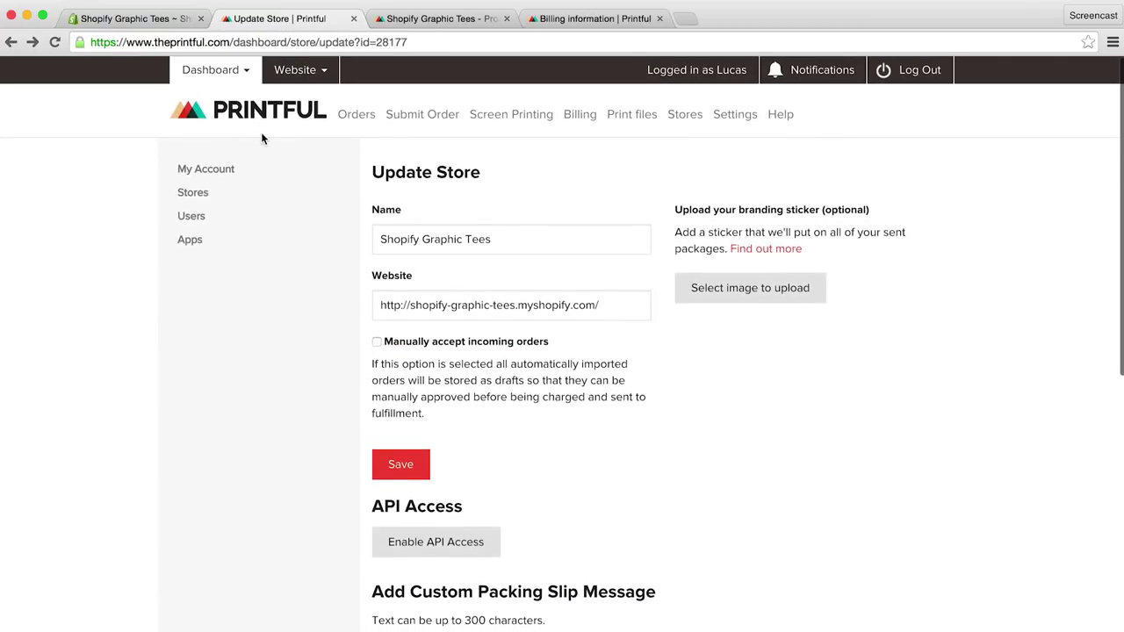
pyautogui.click(303, 72)
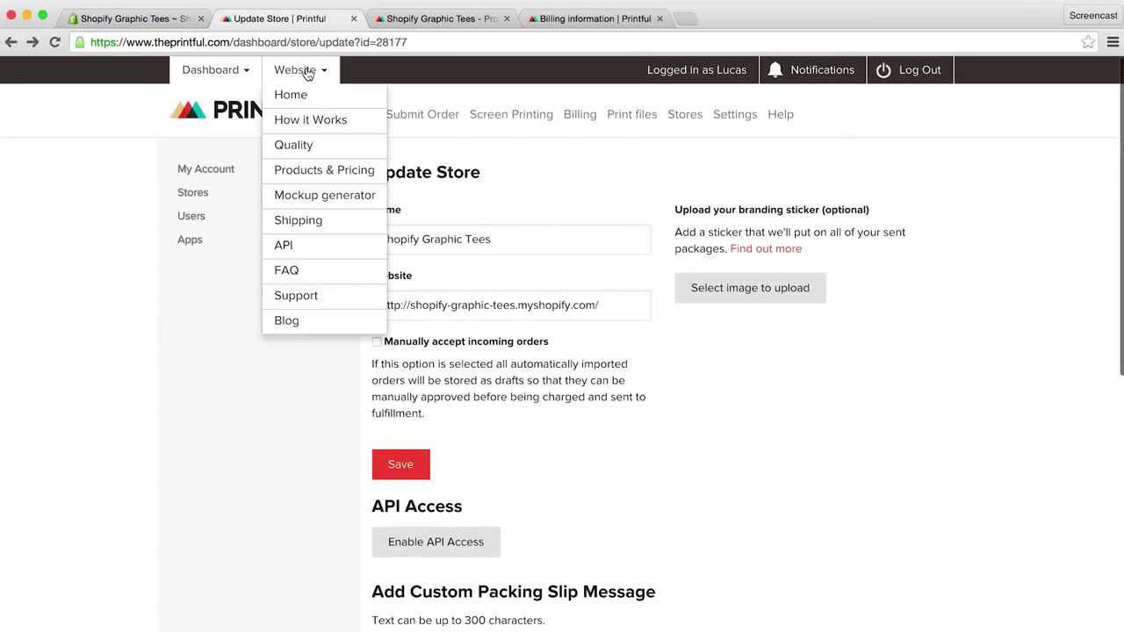
pyautogui.click(318, 175)
pyautogui.scroll(-5, 441, 278)
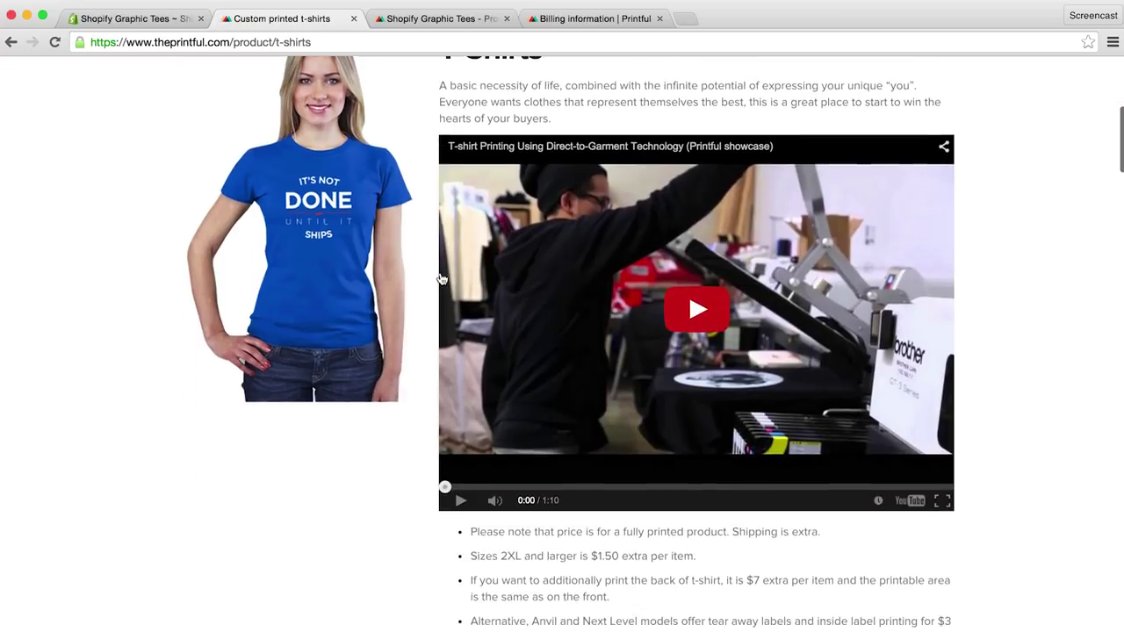
pyautogui.scroll(-5, 442, 279)
pyautogui.click(535, 401)
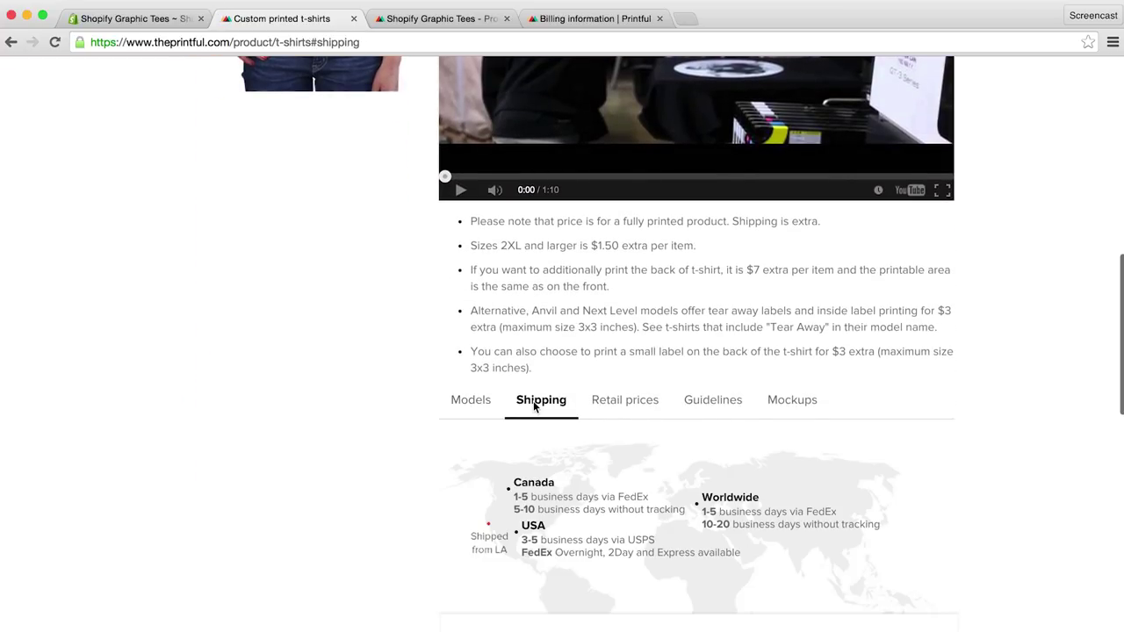
pyautogui.scroll(-2, 456, 466)
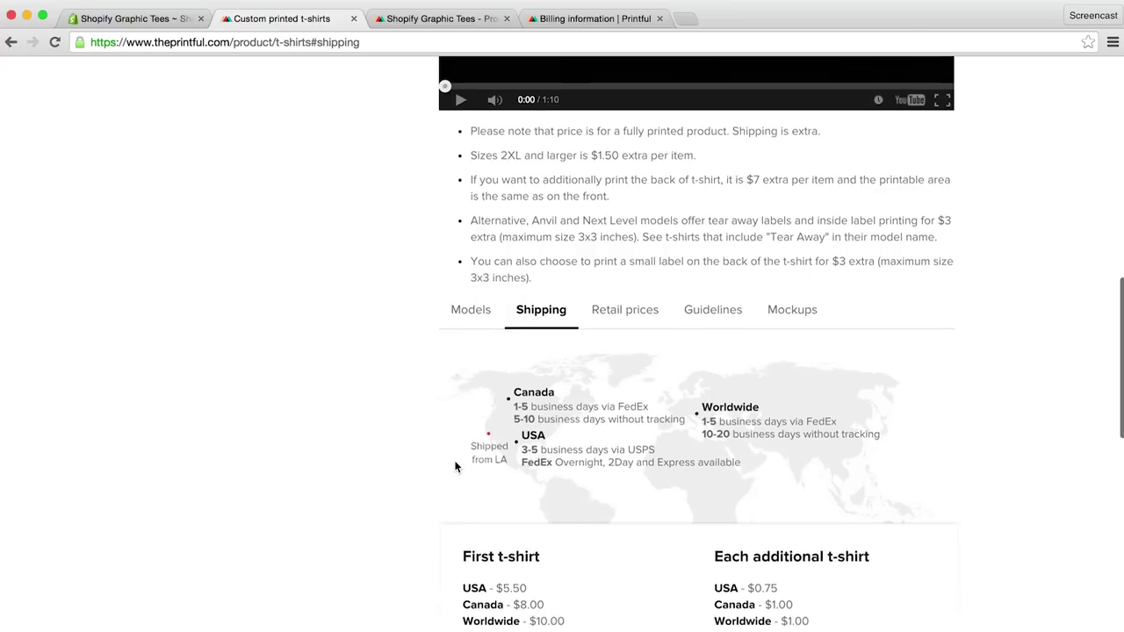
pyautogui.scroll(-2, 456, 466)
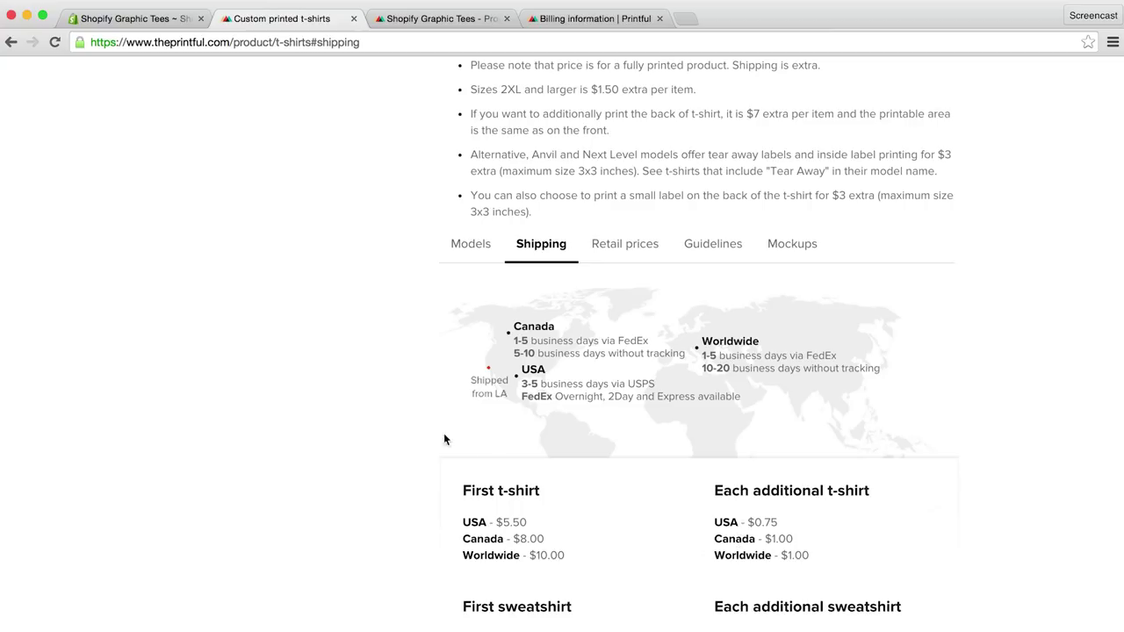
# Step: Delete Canada's Heavy Goods Shipping rate in Shopify
pyautogui.click(132, 18)
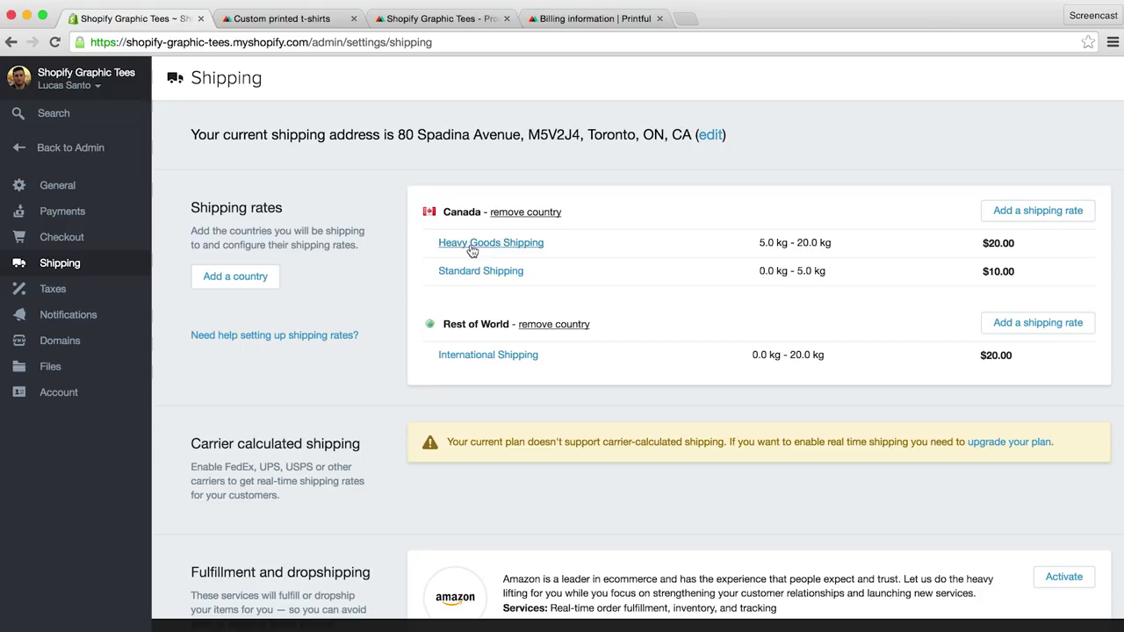
pyautogui.click(535, 246)
pyautogui.scroll(-5, 542, 406)
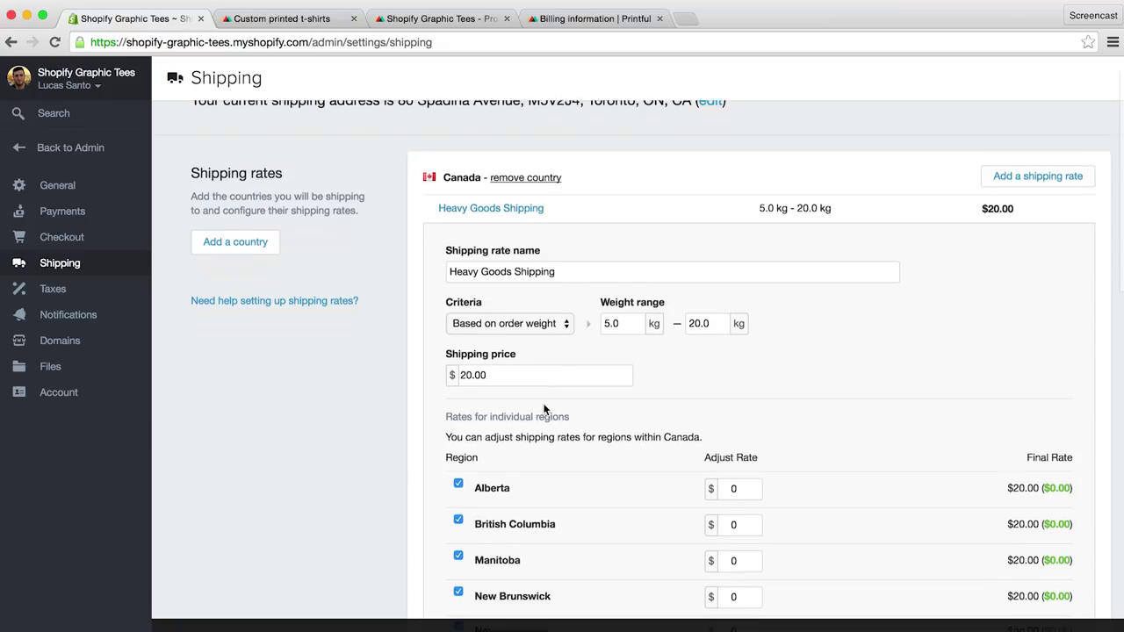
pyautogui.scroll(-6, 544, 407)
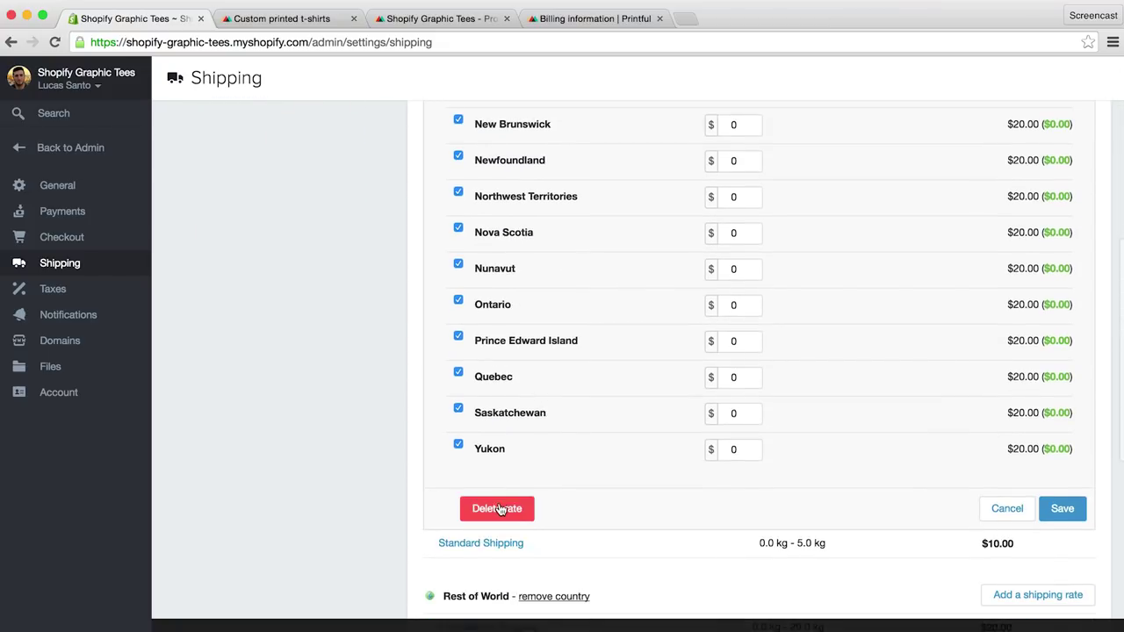
pyautogui.click(497, 509)
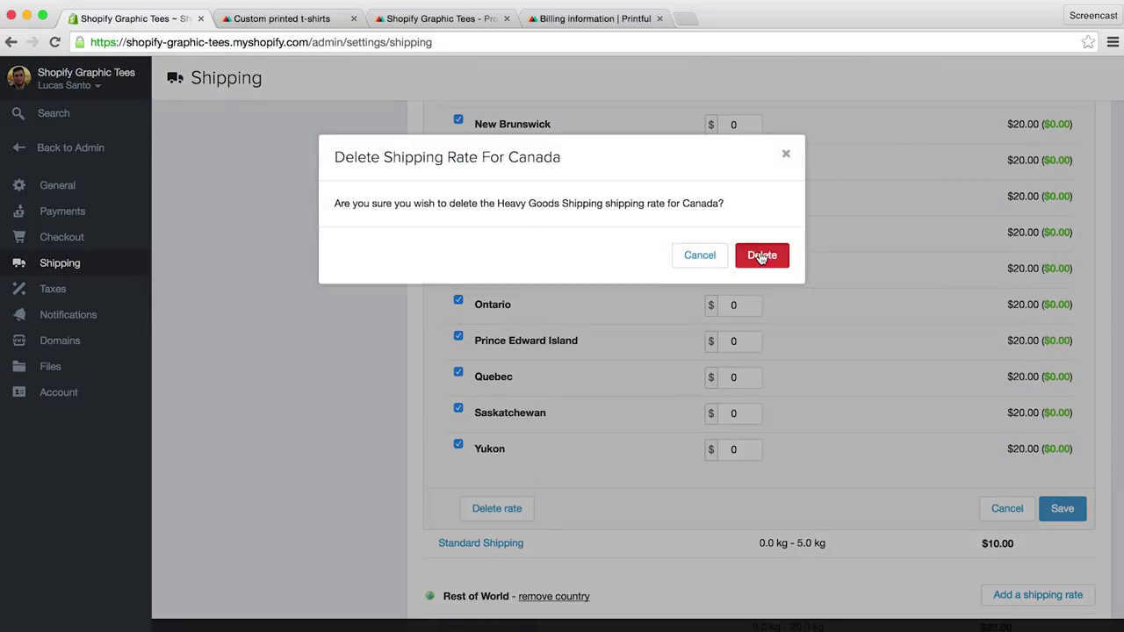
pyautogui.click(763, 255)
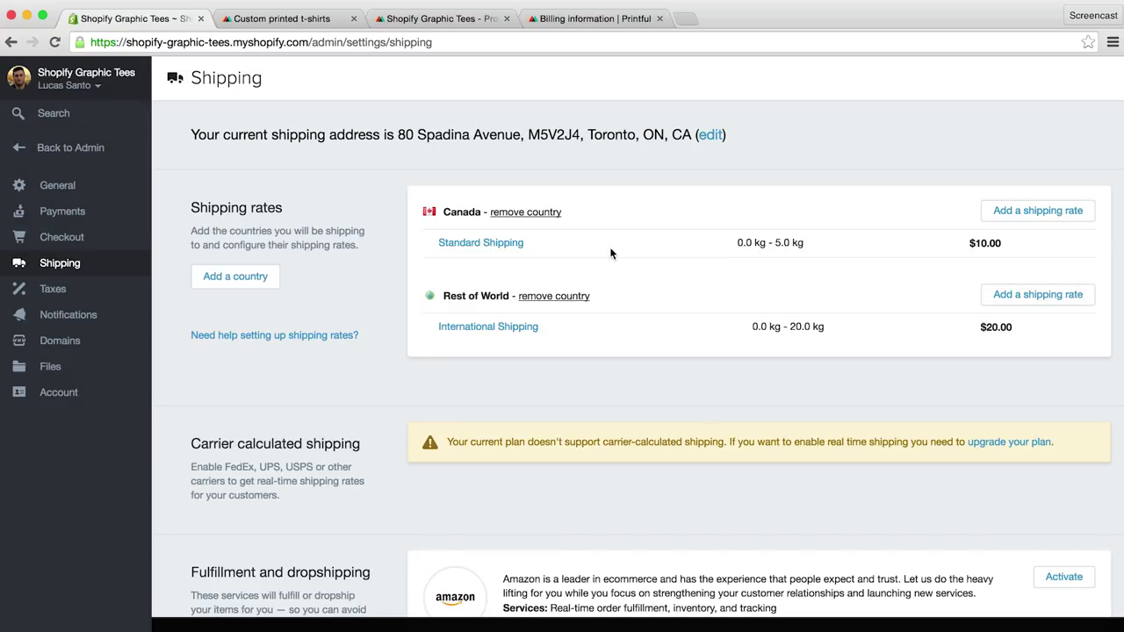
# Step: Make Canada's Standard Shipping rate weight-based, covering 0.0–0.5 kg
pyautogui.click(521, 244)
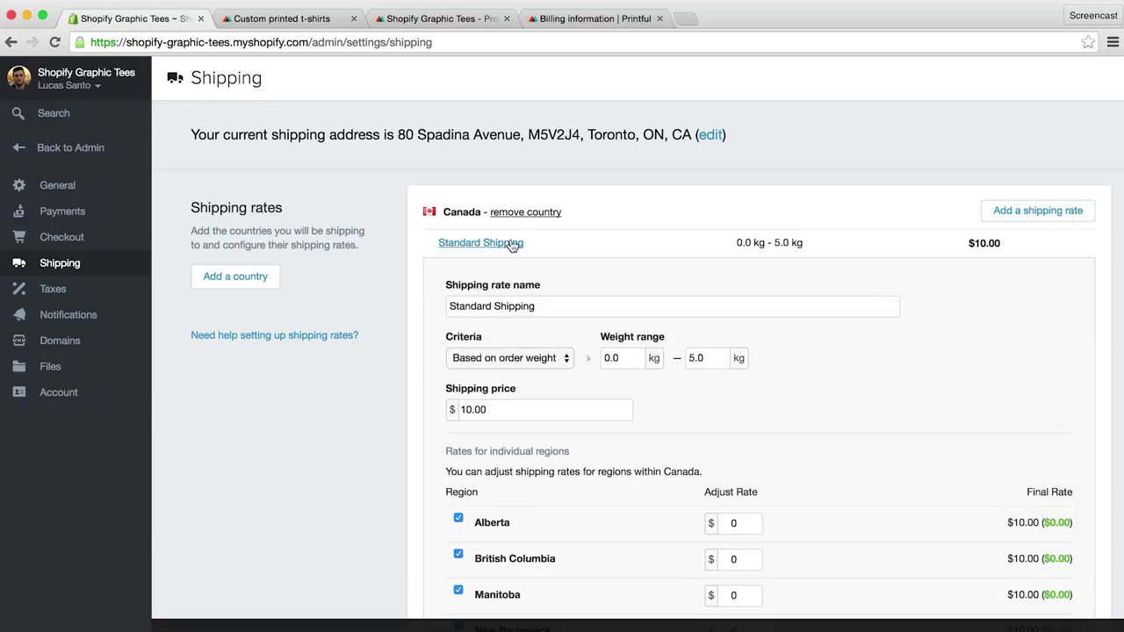
pyautogui.scroll(-2, 695, 323)
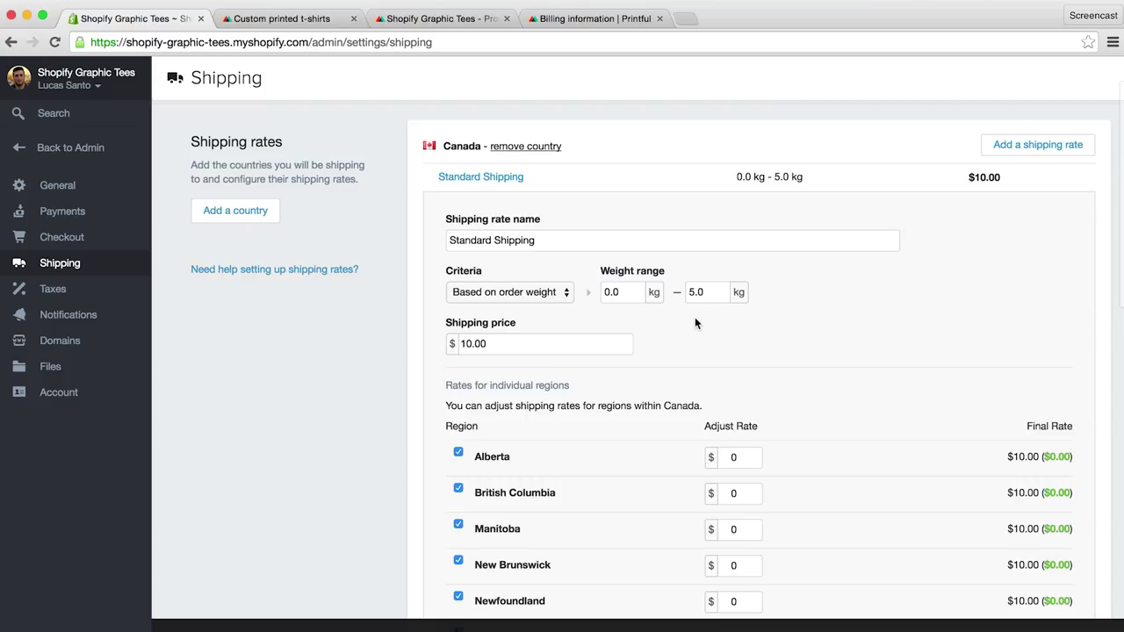
pyautogui.click(564, 295)
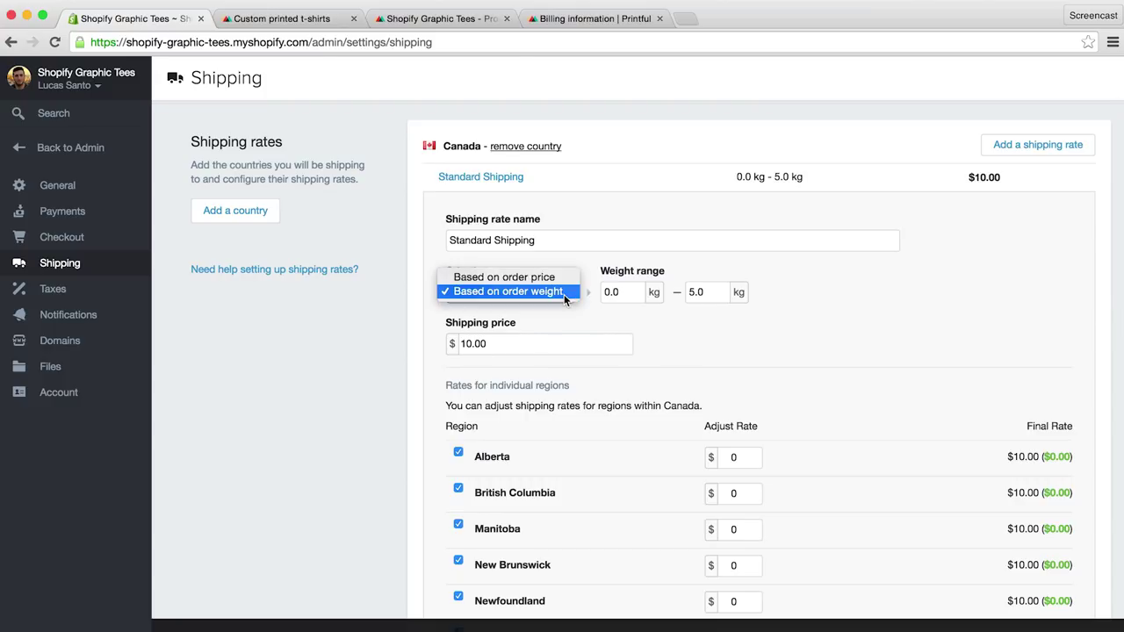
pyautogui.click(565, 297)
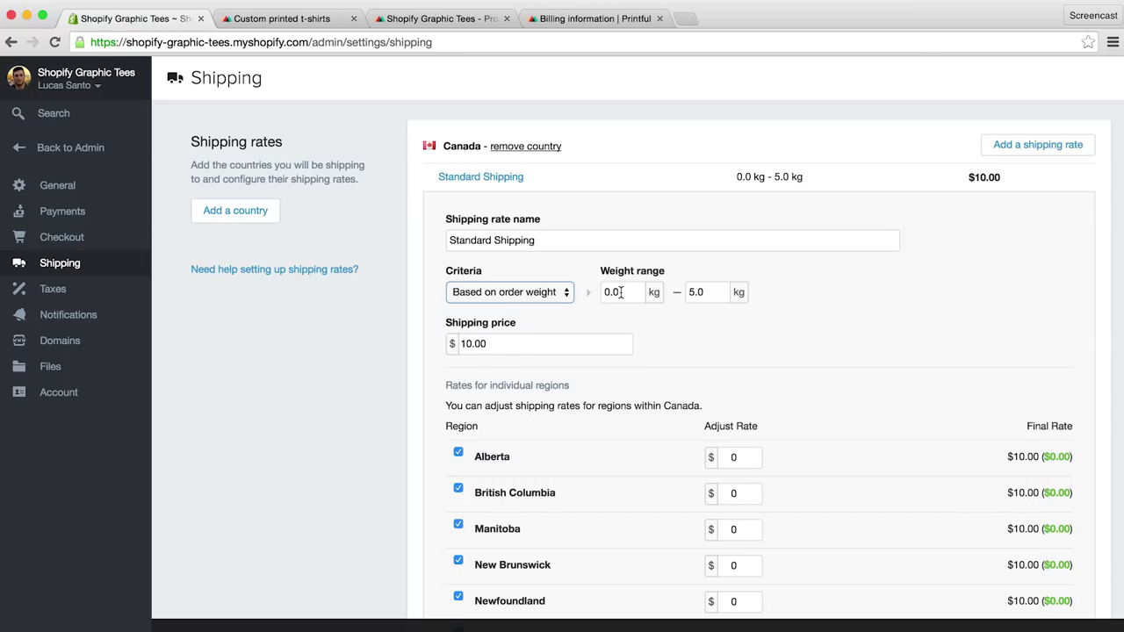
pyautogui.click(620, 293)
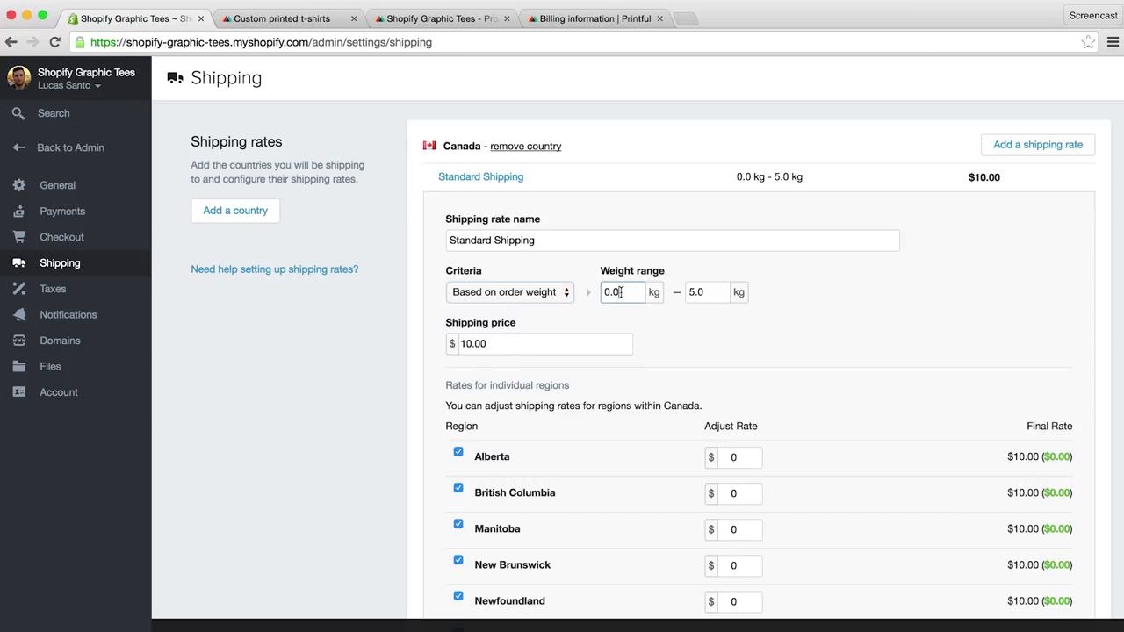
pyautogui.click(691, 294)
pyautogui.press('BackSpace')
pyautogui.press('BackSpace')
pyautogui.press('BackSpace')
pyautogui.write('0.5')
# Step: Set the Standard Shipping price to $8.00 and save the rate
pyautogui.click(471, 345)
pyautogui.press('BackSpace')
pyautogui.press('BackSpace')
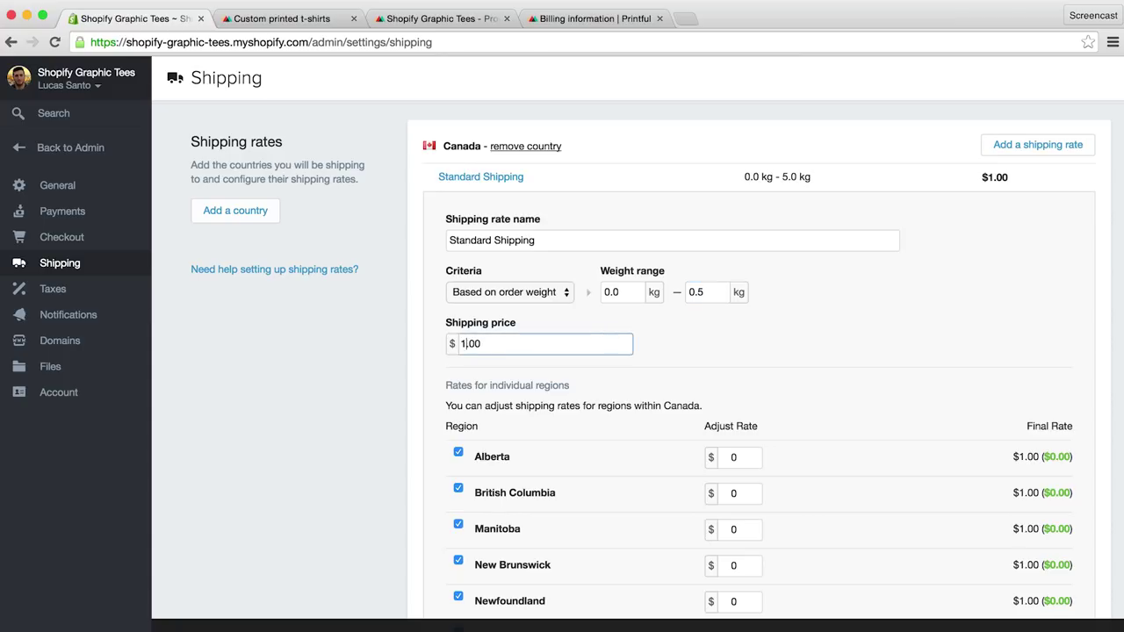
pyautogui.write('8')
pyautogui.click(735, 360)
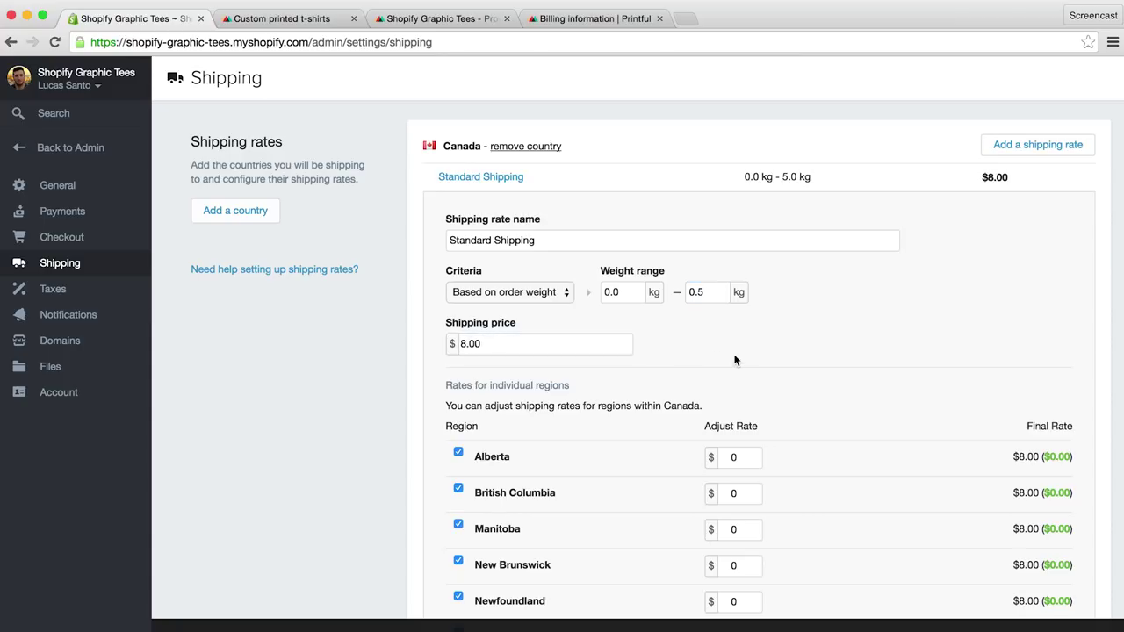
pyautogui.scroll(-10, 735, 359)
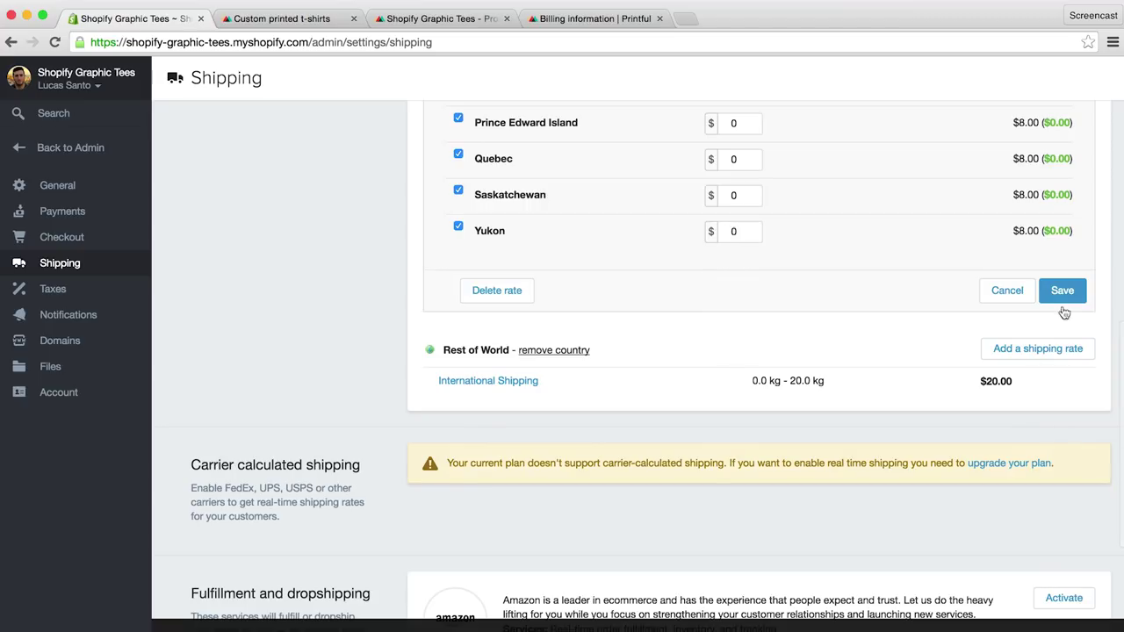
pyautogui.click(1062, 292)
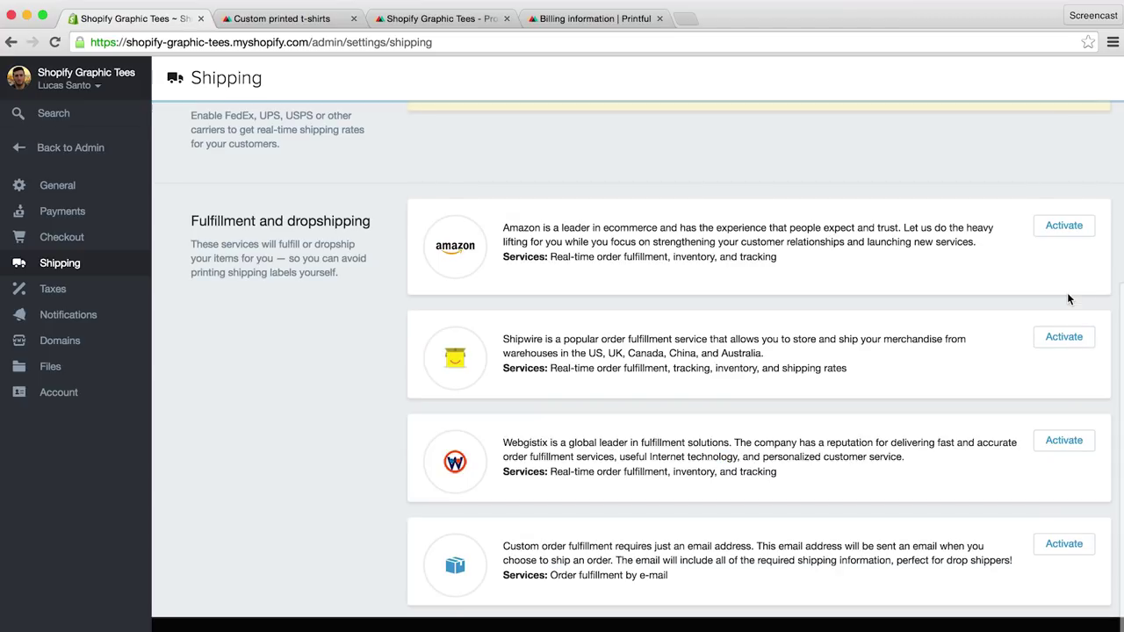
pyautogui.scroll(6, 866, 323)
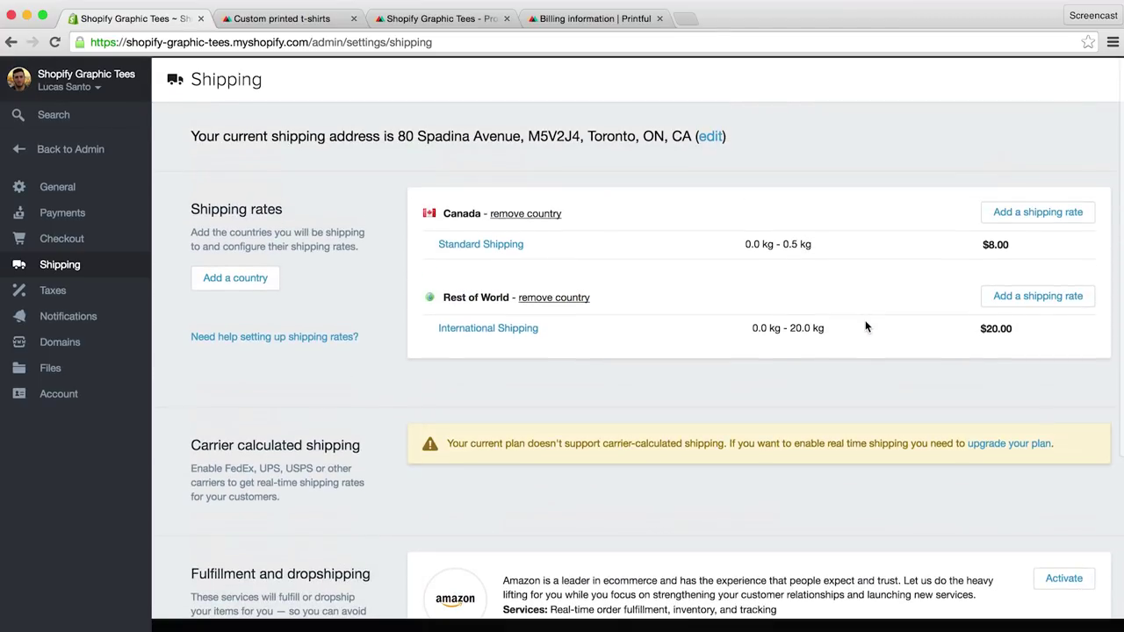
# Step: Add a Canada rate named 'Standard Shipping' for 0.6–1.0 kg, priced at 9.00
pyautogui.click(1027, 212)
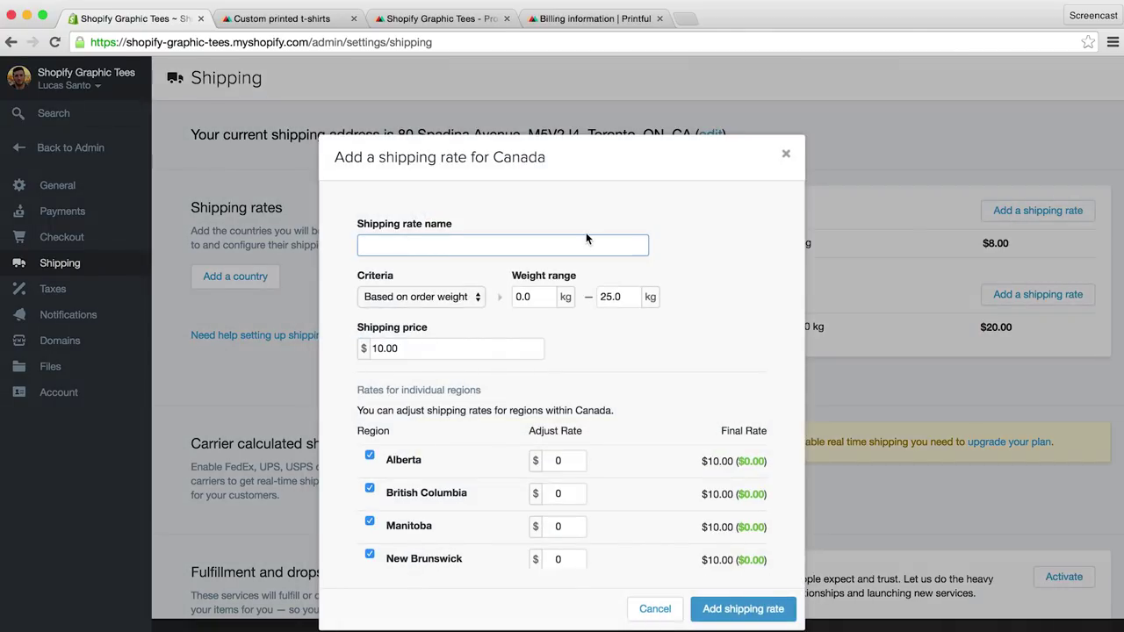
pyautogui.write('Standard Shipping')
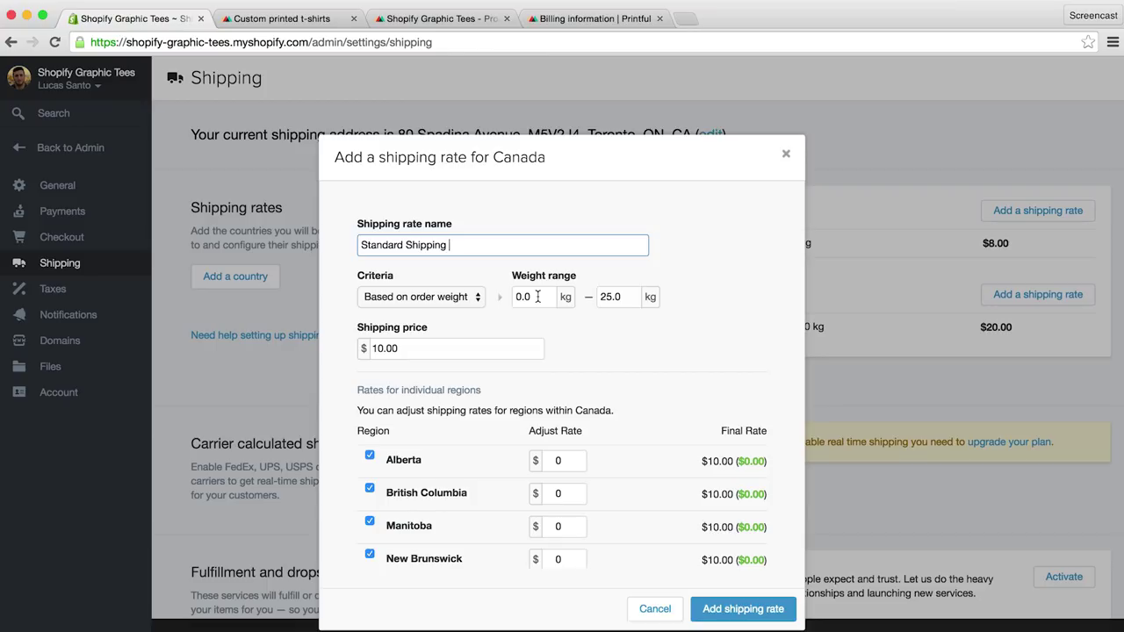
pyautogui.click(538, 297)
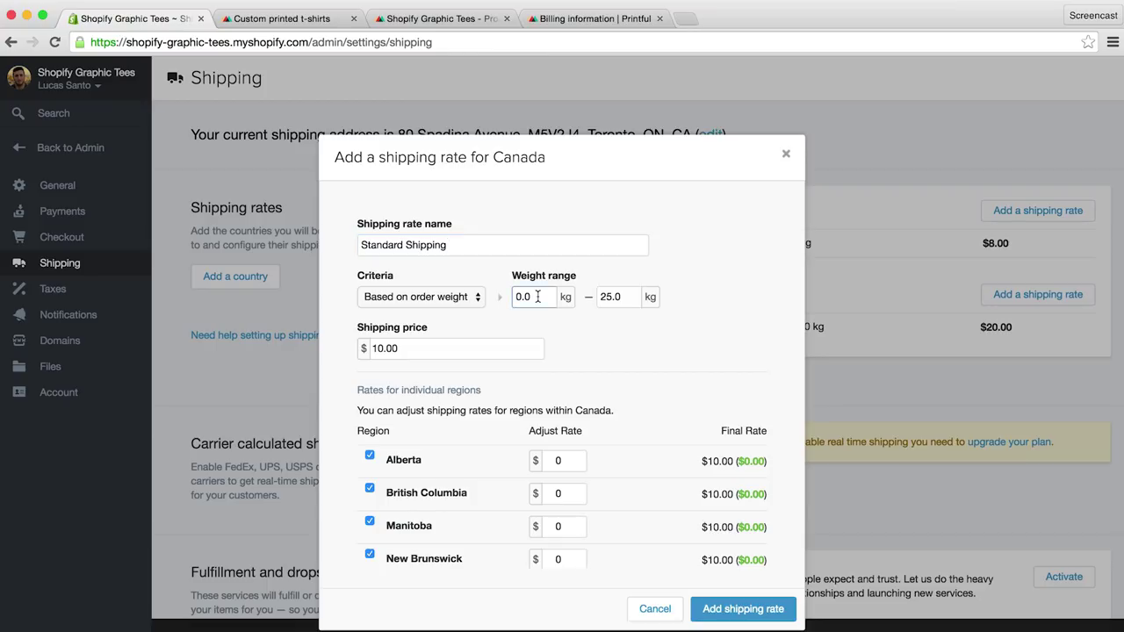
pyautogui.press('BackSpace')
pyautogui.write('6')
pyautogui.click(610, 297)
pyautogui.press('BackSpace')
pyautogui.press('BackSpace')
pyautogui.write('1')
pyautogui.click(446, 347)
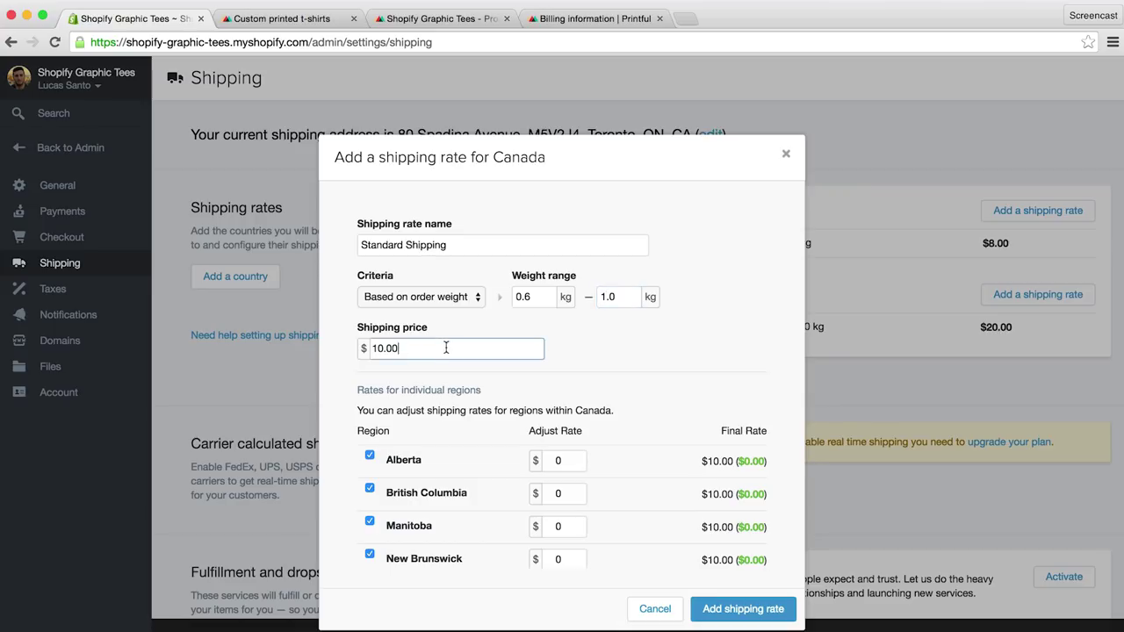
pyautogui.press('BackSpace')
pyautogui.press('BackSpace')
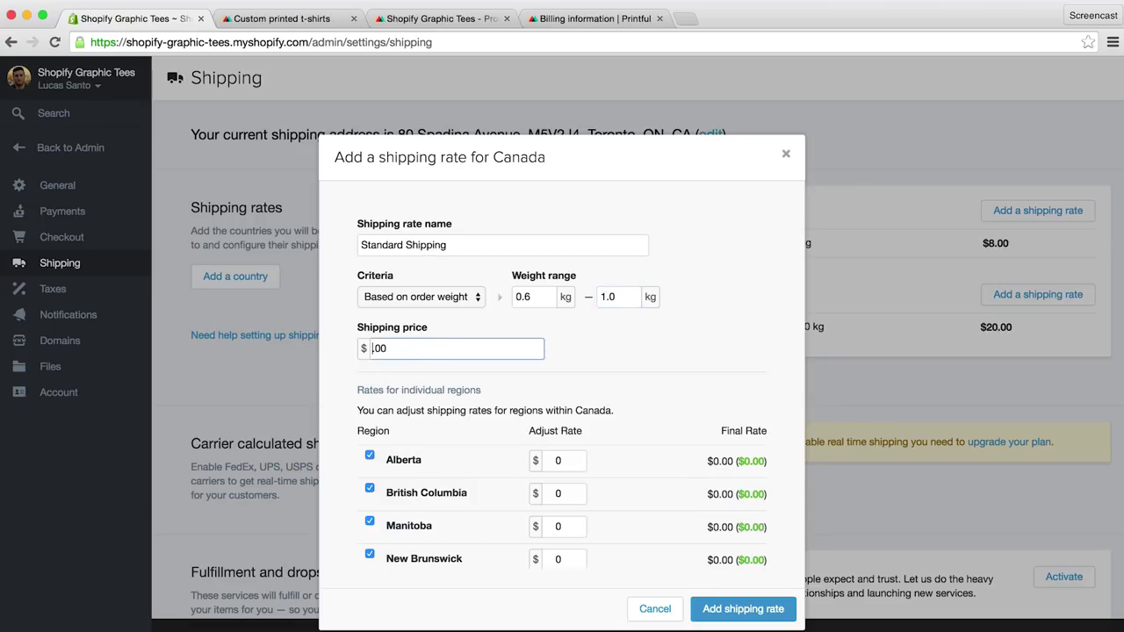
pyautogui.write('9')
pyautogui.click(761, 612)
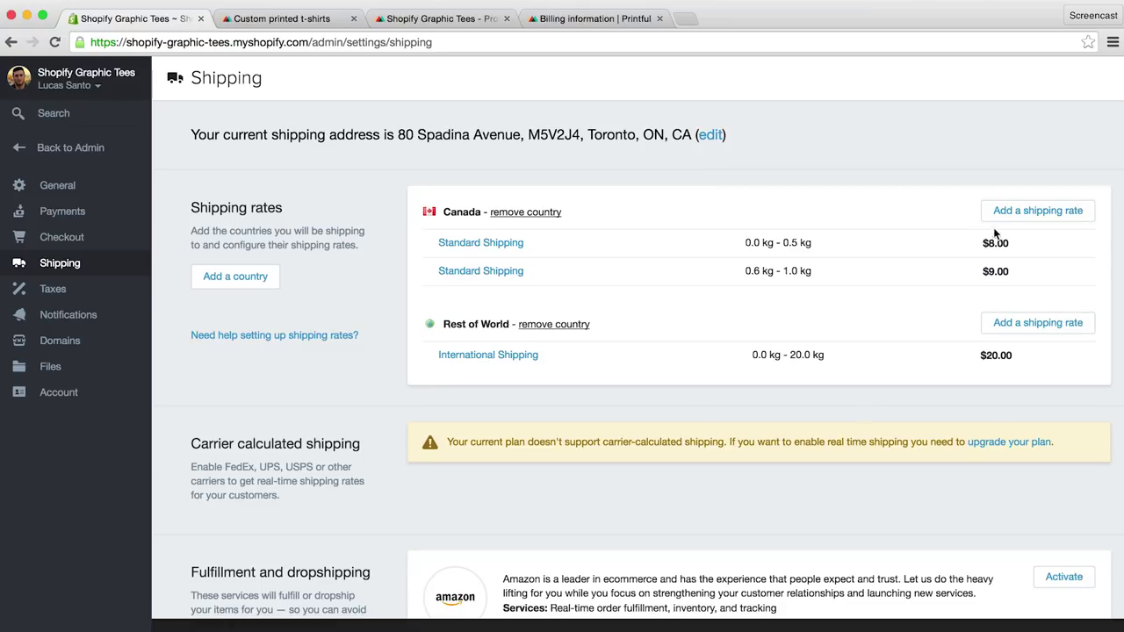
# Step: Add a Canada rate named 'Standard Shipping' for 1.1–20.0 kg, keeping the 10.00 price
pyautogui.click(1038, 211)
pyautogui.write('S')
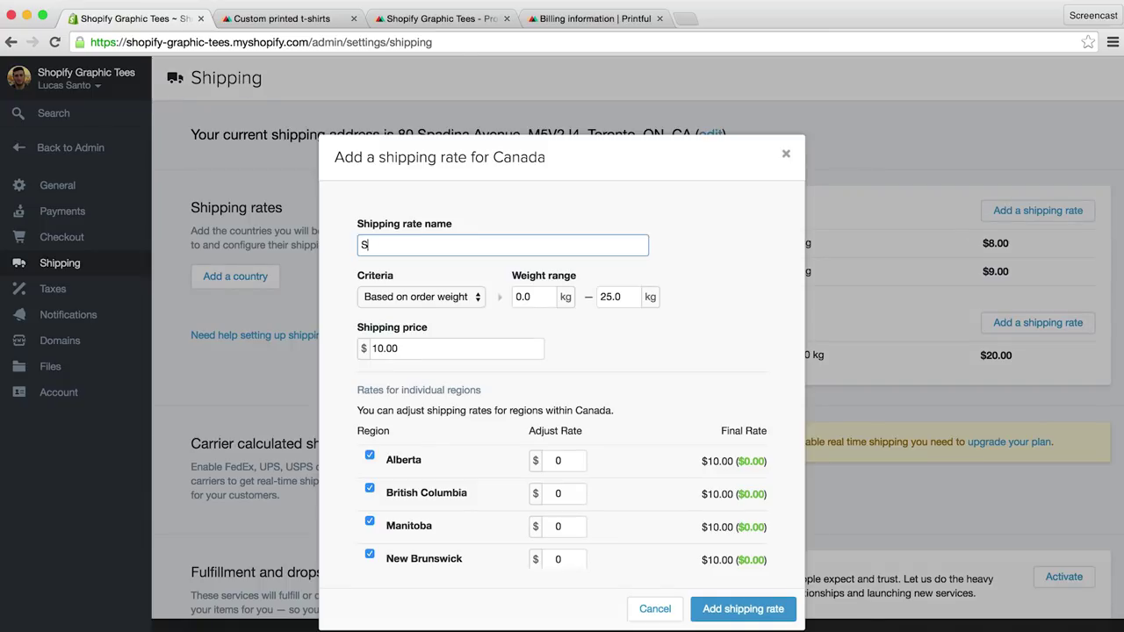
pyautogui.write('tandard Shipping')
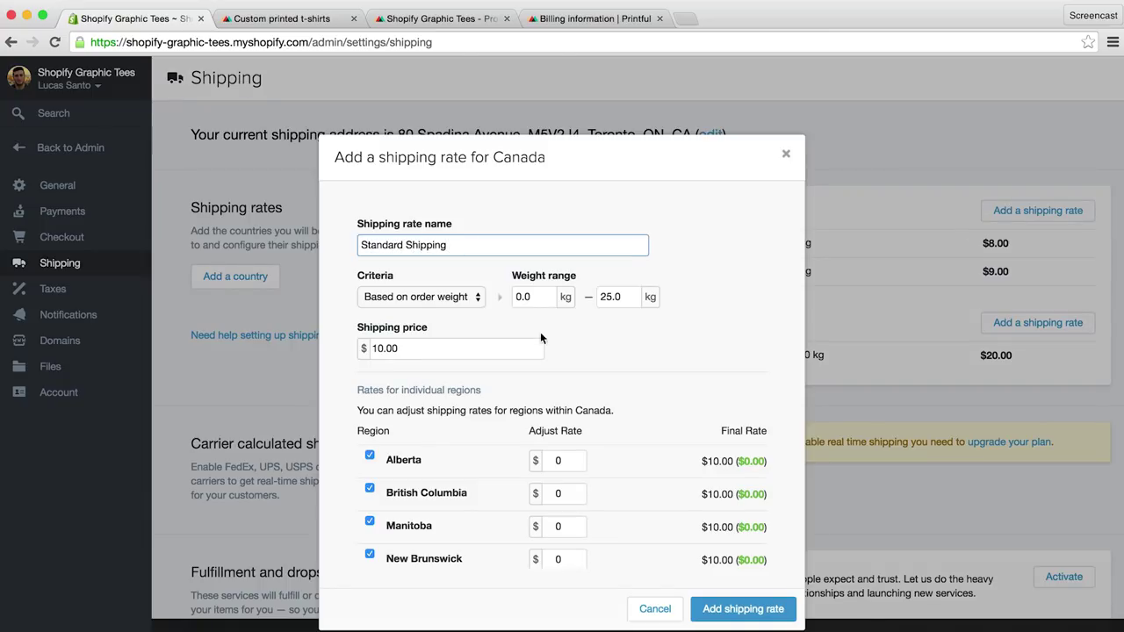
pyautogui.click(520, 297)
pyautogui.press('BackSpace')
pyautogui.write('1')
pyautogui.click(542, 297)
pyautogui.press('BackSpace')
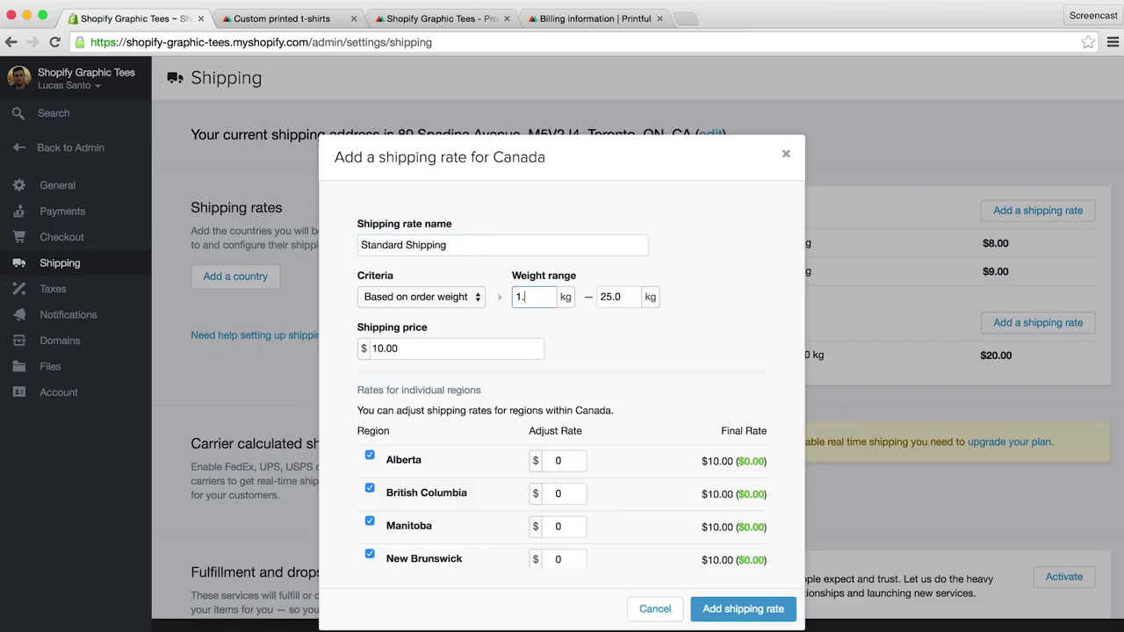
pyautogui.write('1')
pyautogui.click(610, 297)
pyautogui.press('BackSpace')
pyautogui.press('BackSpace')
pyautogui.write('20')
pyautogui.click(478, 348)
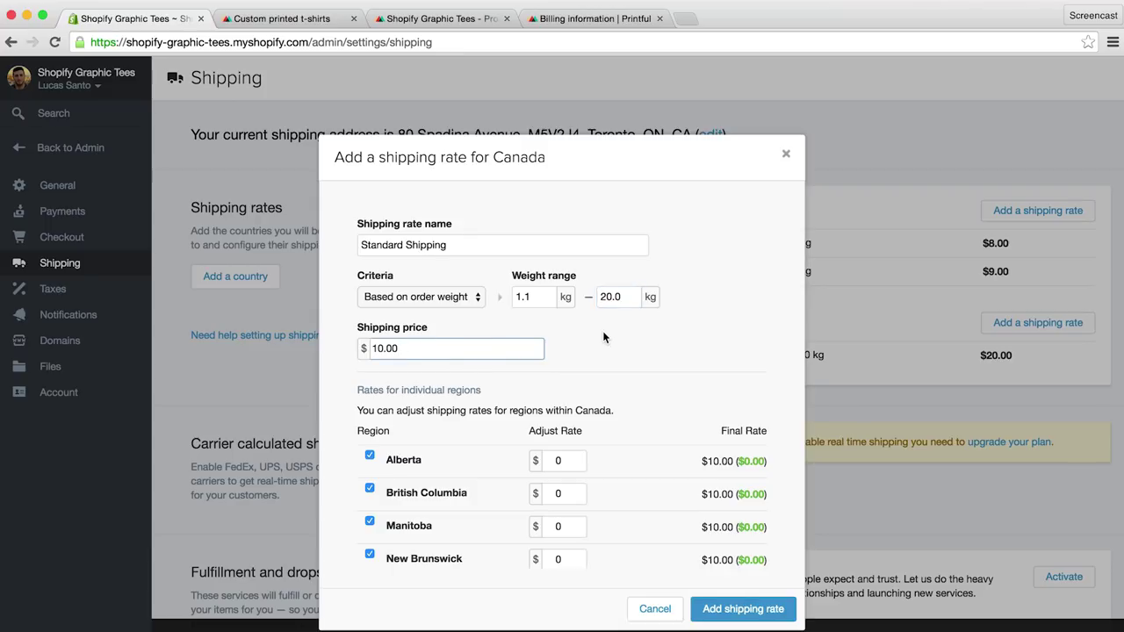
pyautogui.click(727, 609)
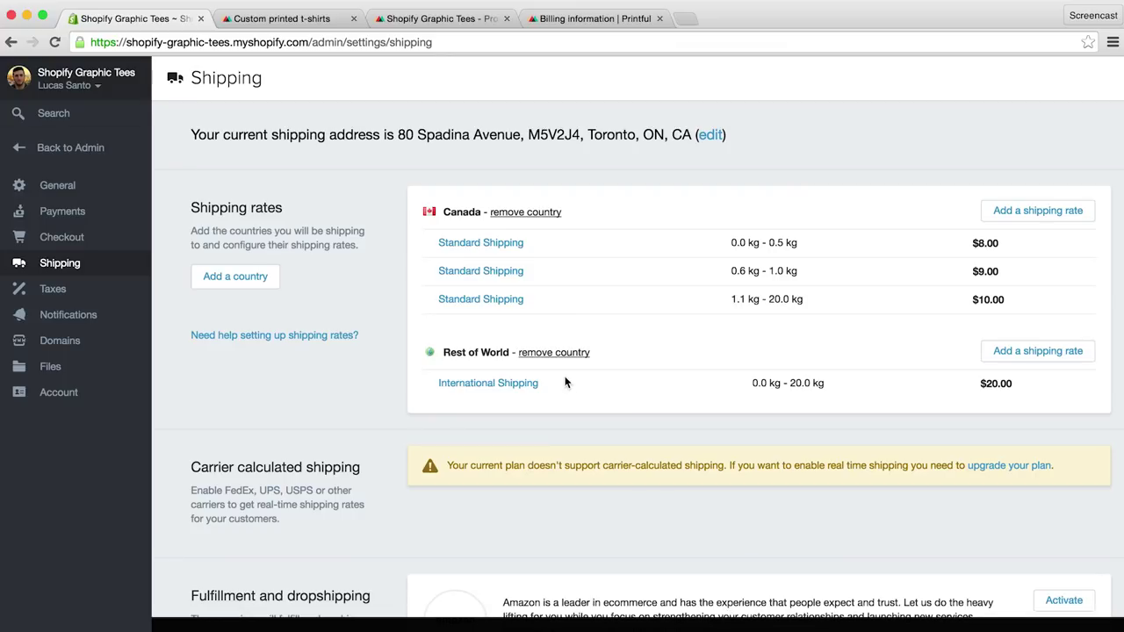
# Step: Add United States as a shipping country by searching 'united'
pyautogui.click(247, 276)
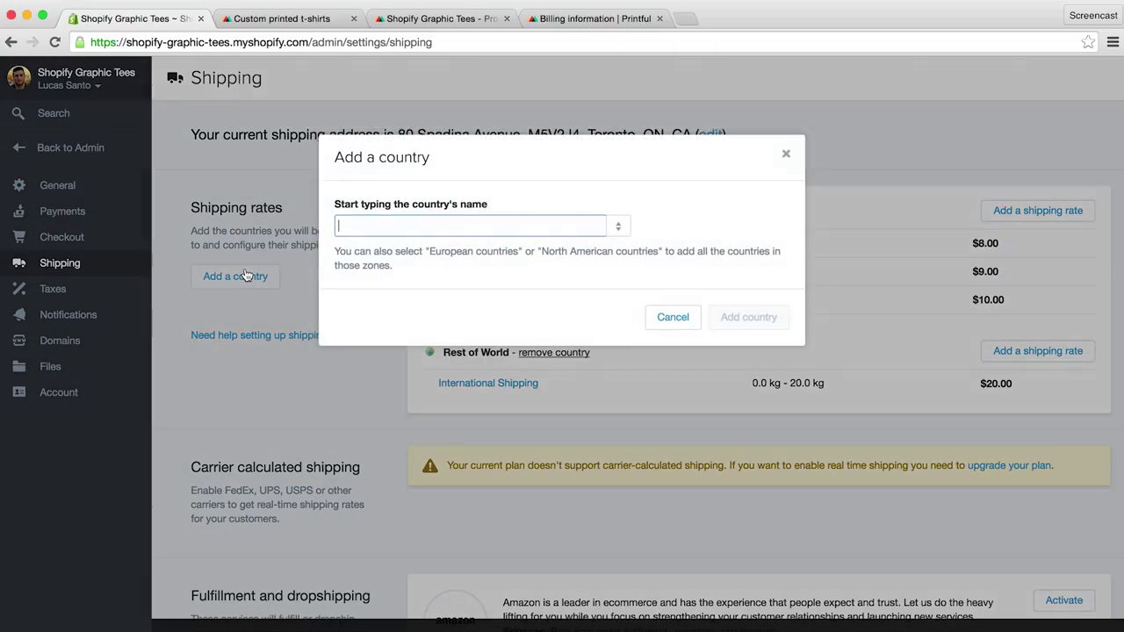
pyautogui.write('united')
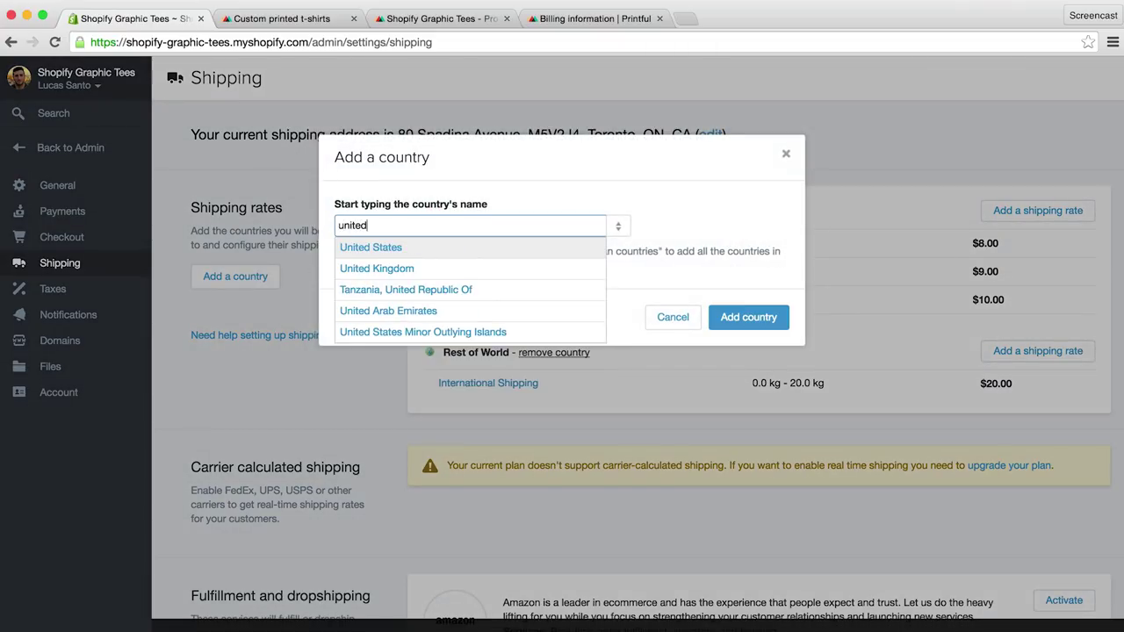
pyautogui.click(400, 247)
pyautogui.click(713, 317)
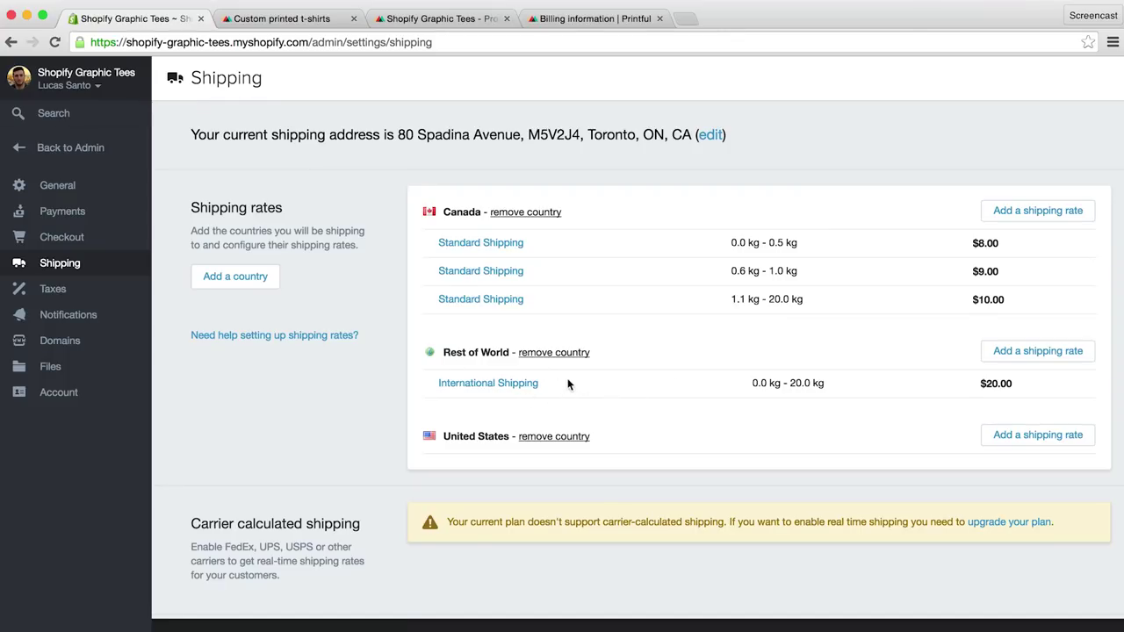
# Step: Review the International Shipping rate, then return to the store admin dashboard
pyautogui.click(518, 384)
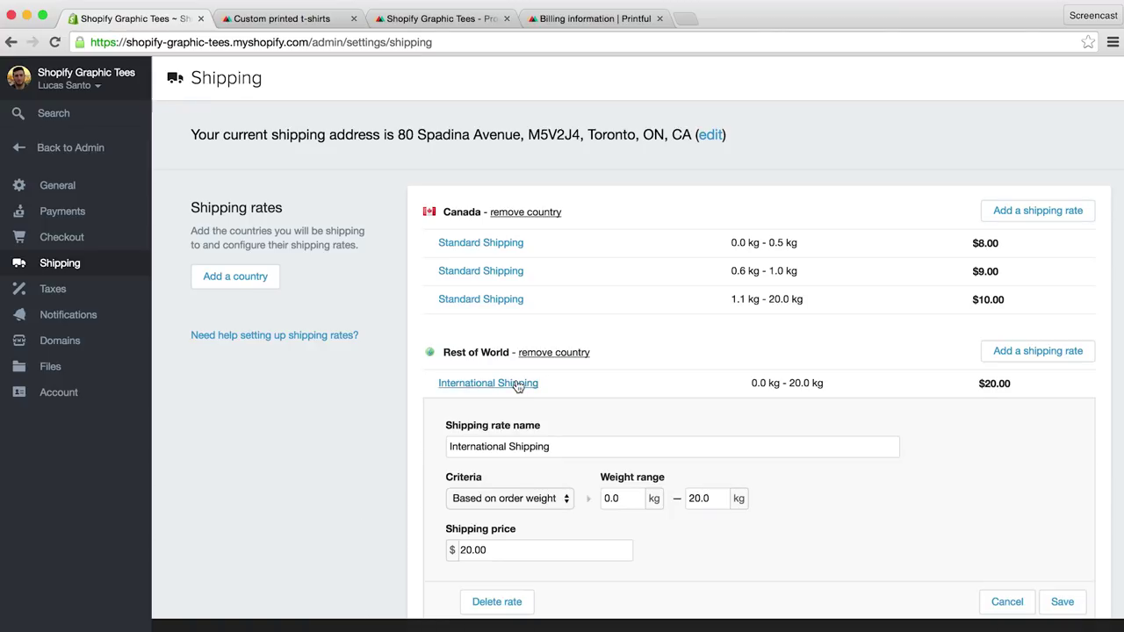
pyautogui.scroll(-2, 527, 386)
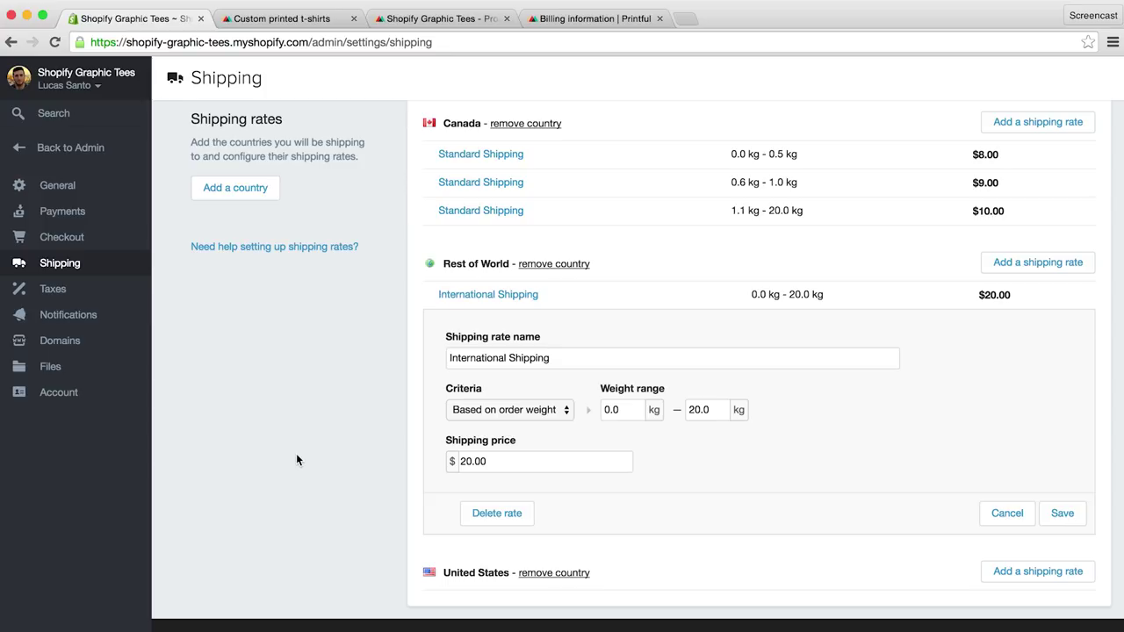
pyautogui.click(88, 147)
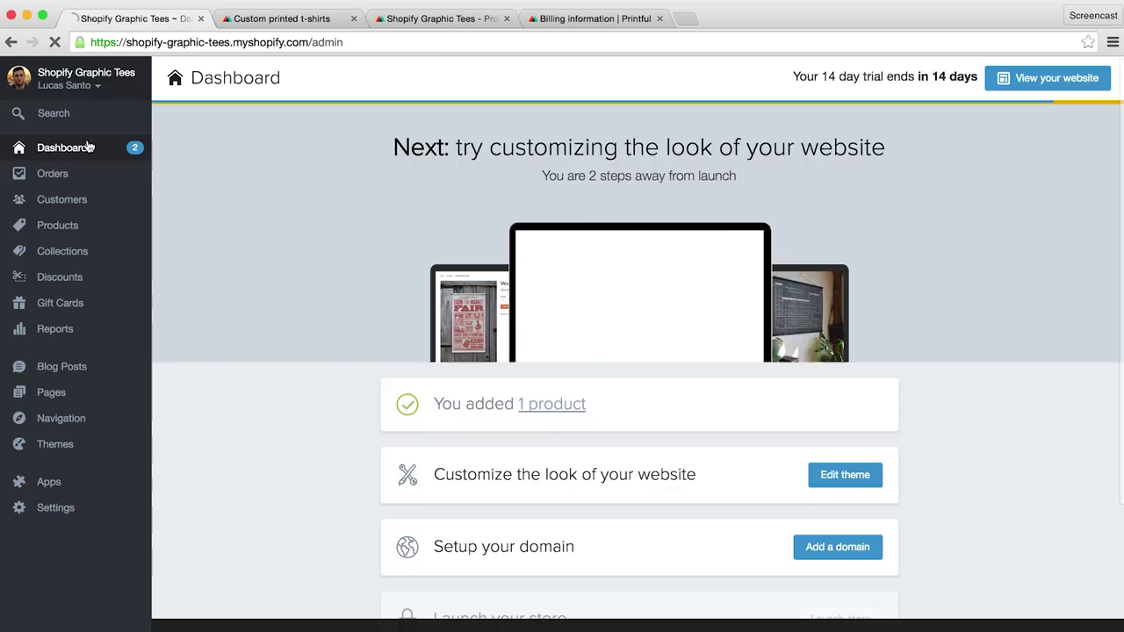
# Step: Go to the Themes page showing Launchpad-Star, then open the Shopify Theme Store
pyautogui.click(58, 445)
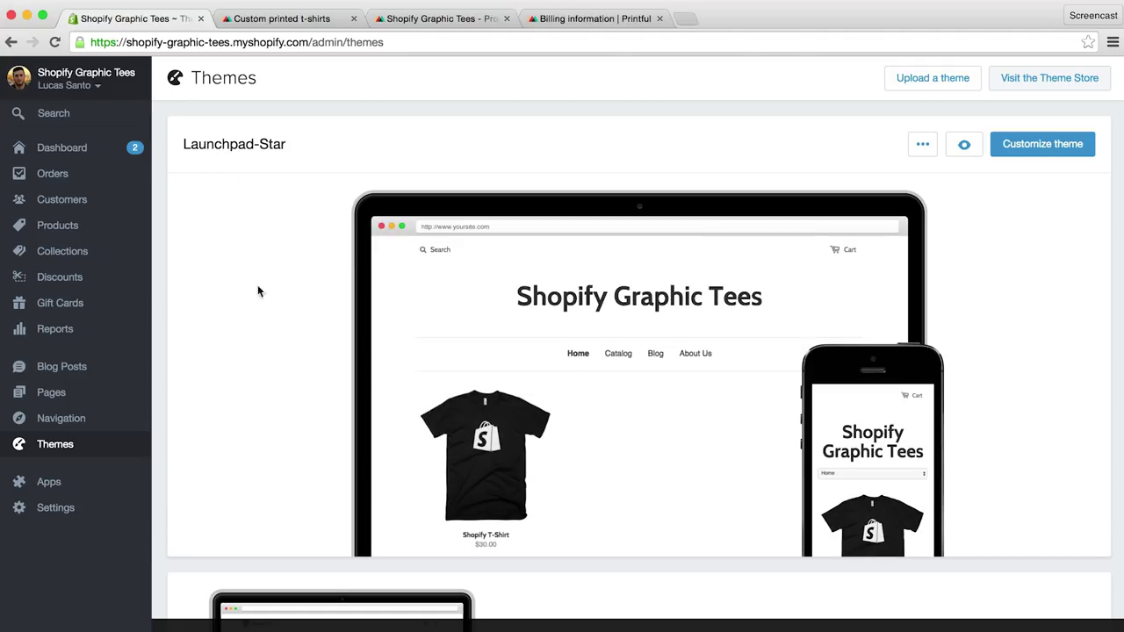
pyautogui.click(1034, 81)
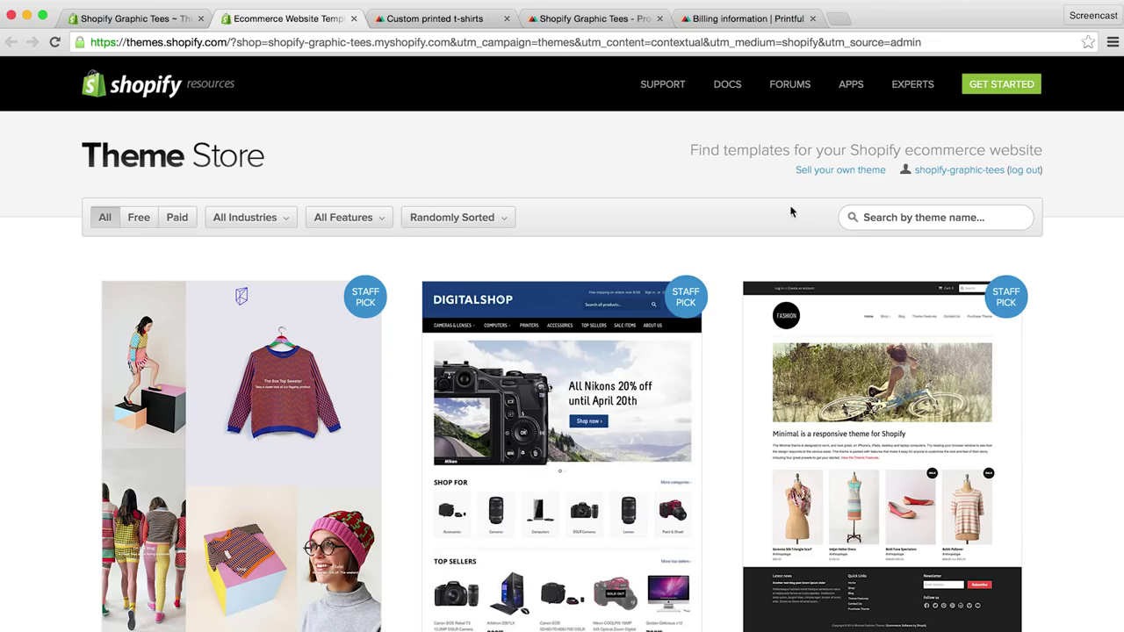
# Step: Scroll through the Theme Store's staff-pick themes
pyautogui.scroll(-5, 624, 241)
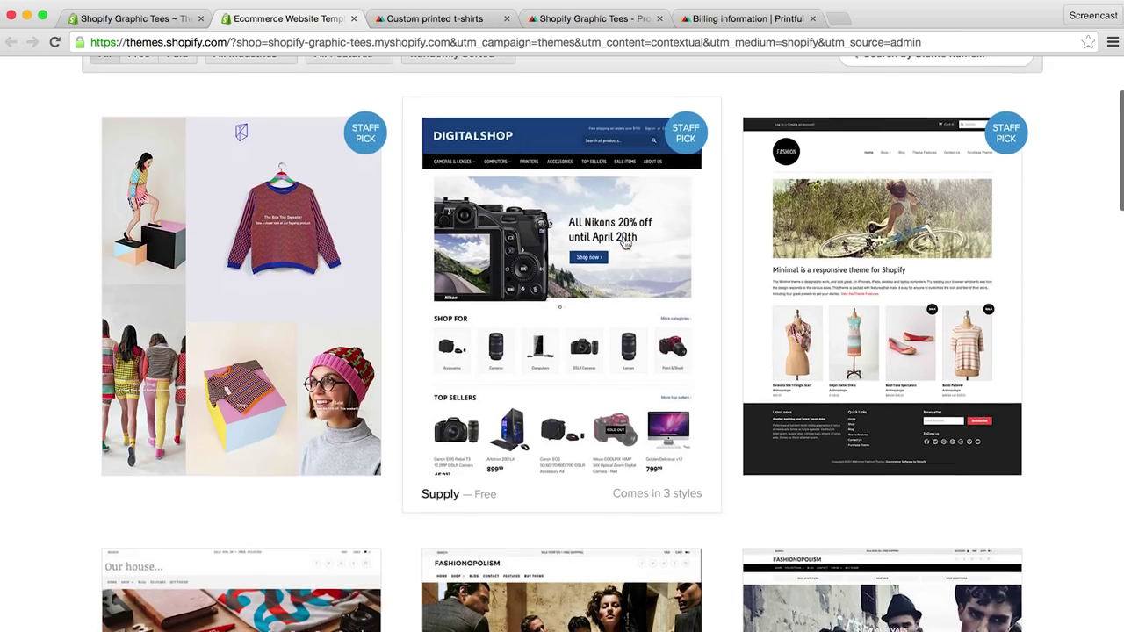
pyautogui.scroll(-8, 625, 243)
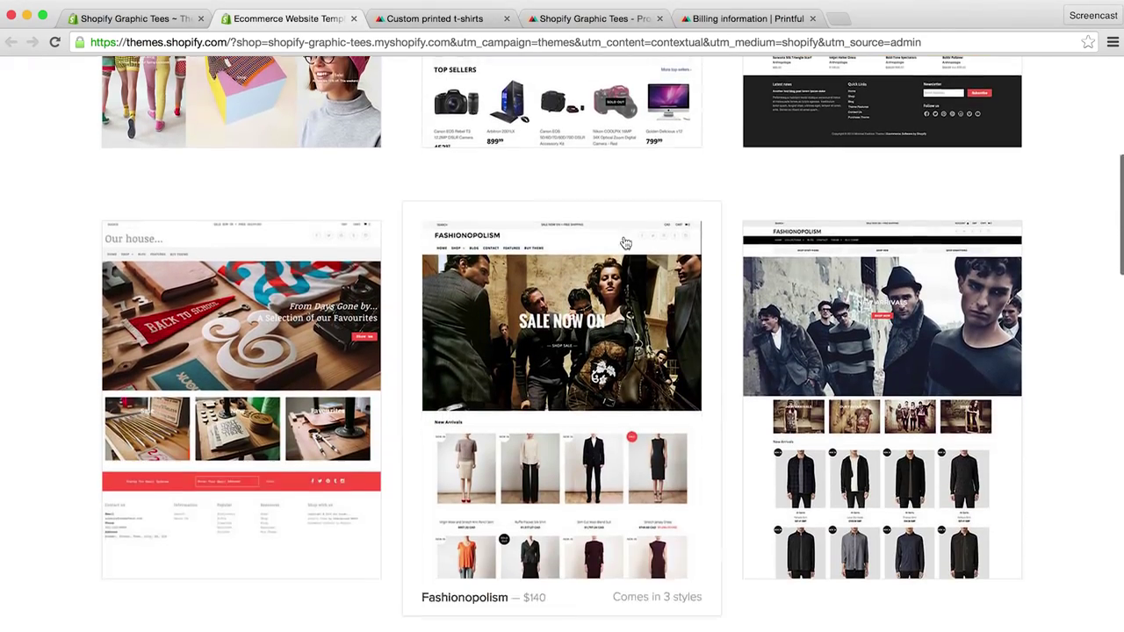
pyautogui.scroll(-8, 625, 244)
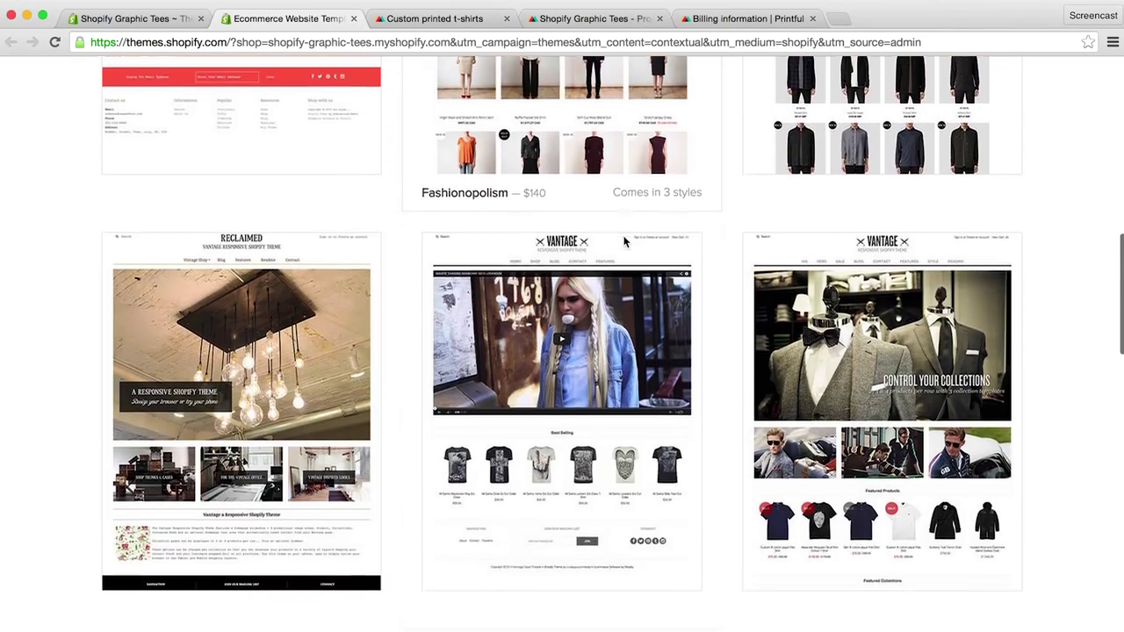
pyautogui.scroll(-12, 625, 243)
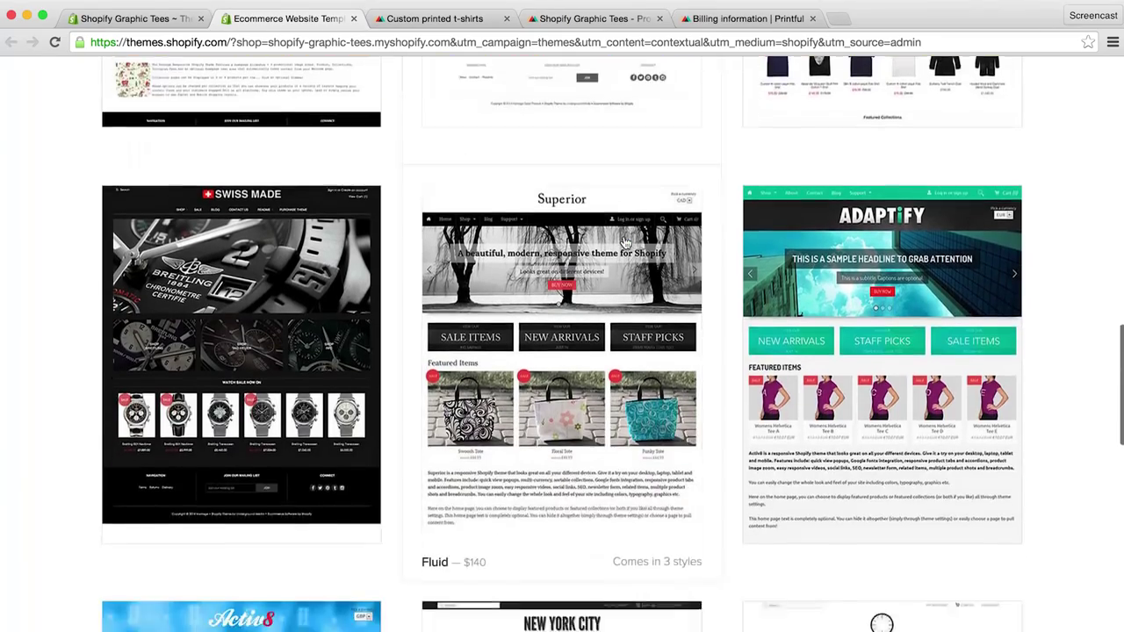
pyautogui.scroll(-10, 625, 244)
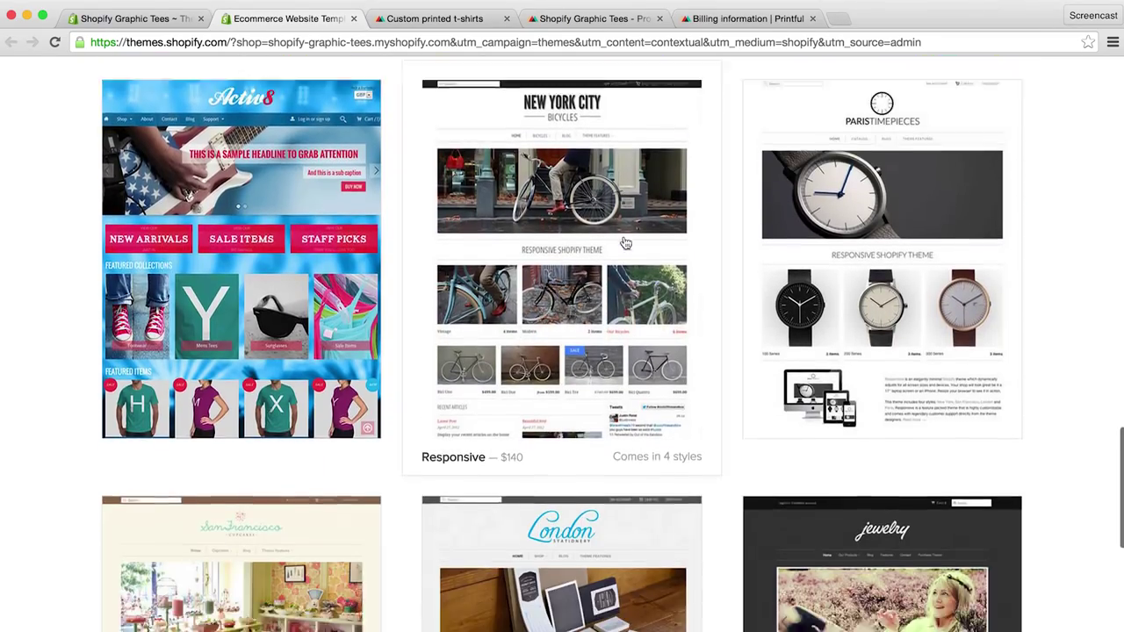
pyautogui.scroll(-3, 626, 244)
pyautogui.scroll(13, 625, 243)
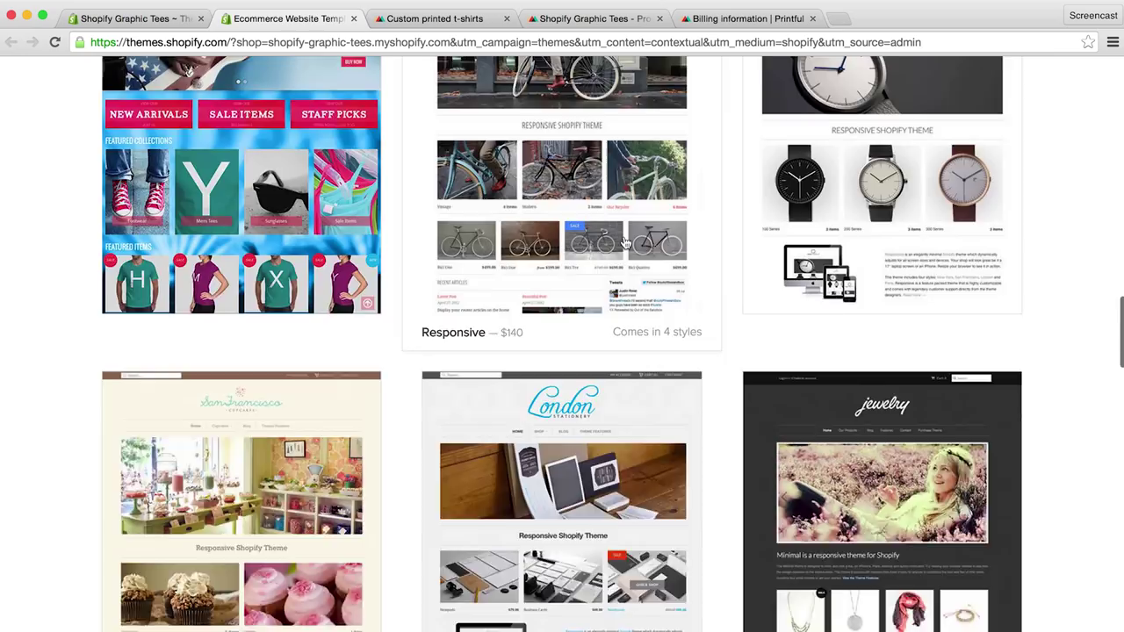
pyautogui.scroll(15, 626, 243)
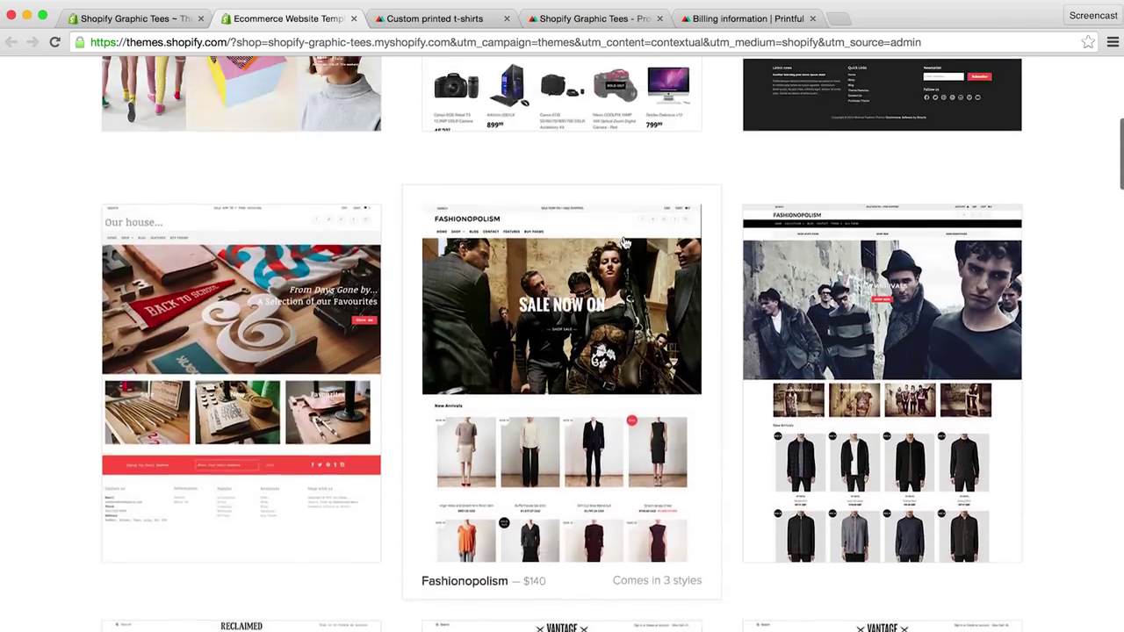
pyautogui.scroll(3, 625, 244)
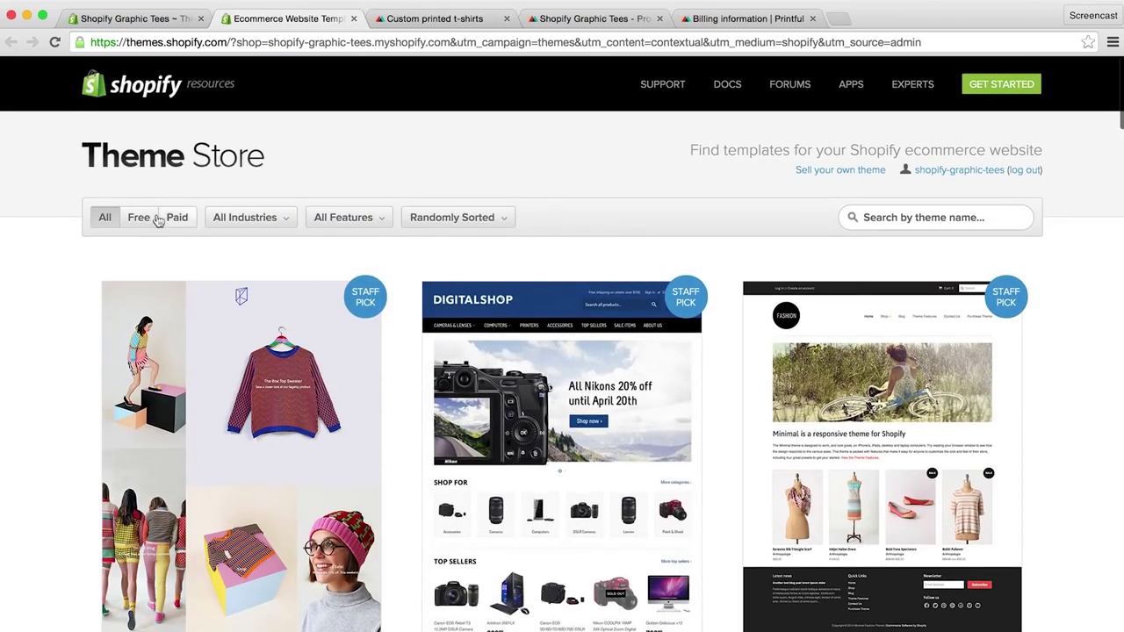
# Step: Filter themes to Free and Clothing & Fashion, then scroll down to The New Standard
pyautogui.click(138, 219)
pyautogui.moveTo(211, 225)
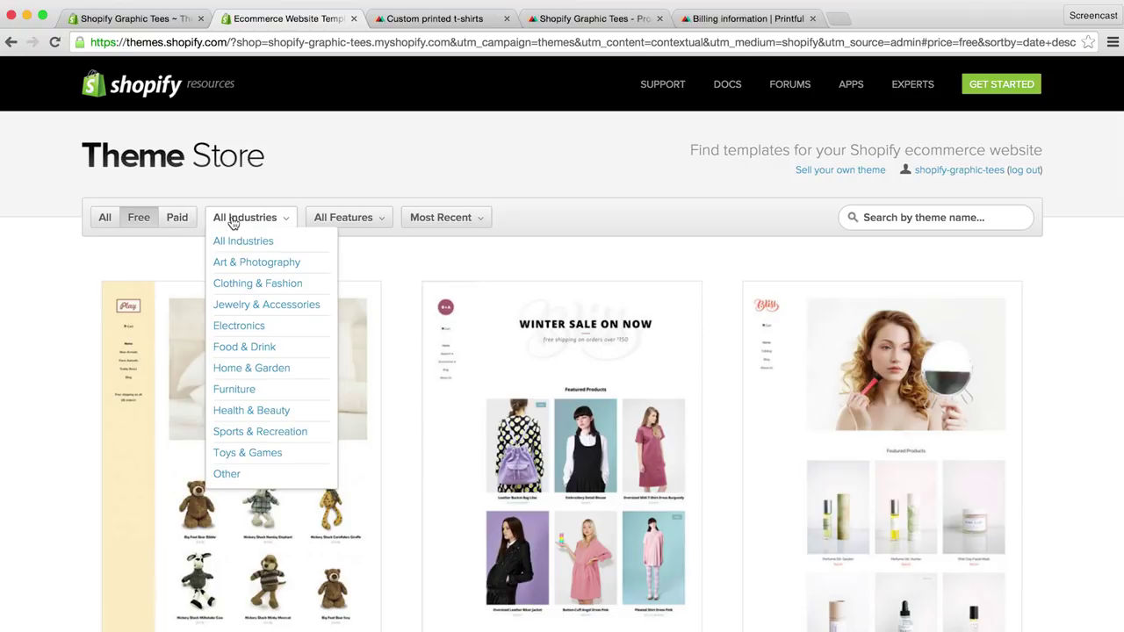
pyautogui.click(243, 287)
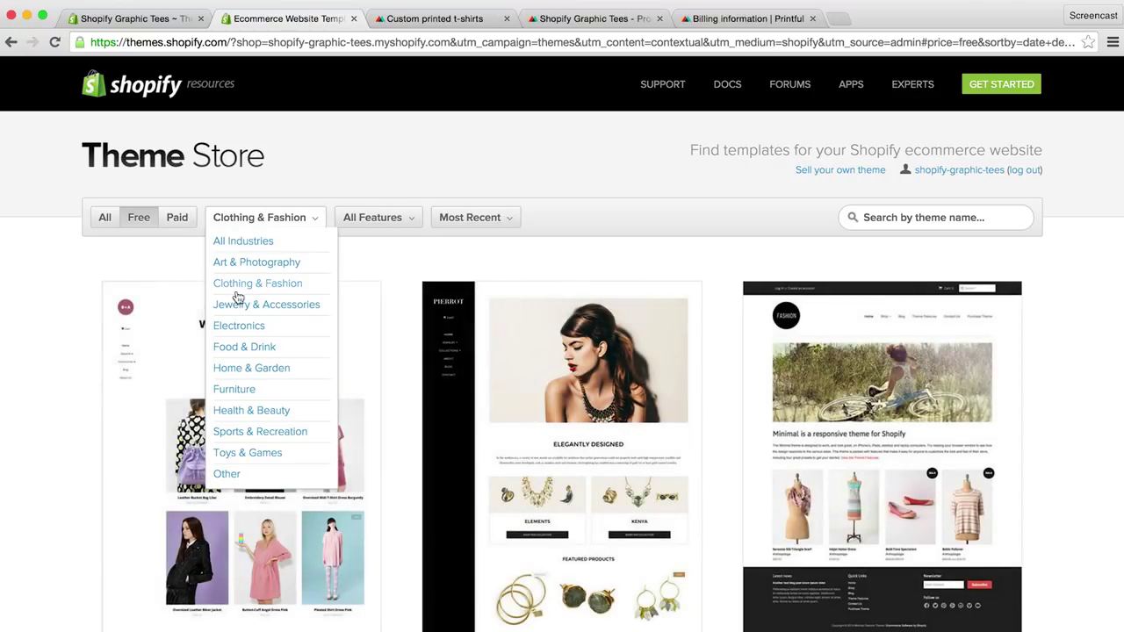
pyautogui.scroll(-5, 67, 360)
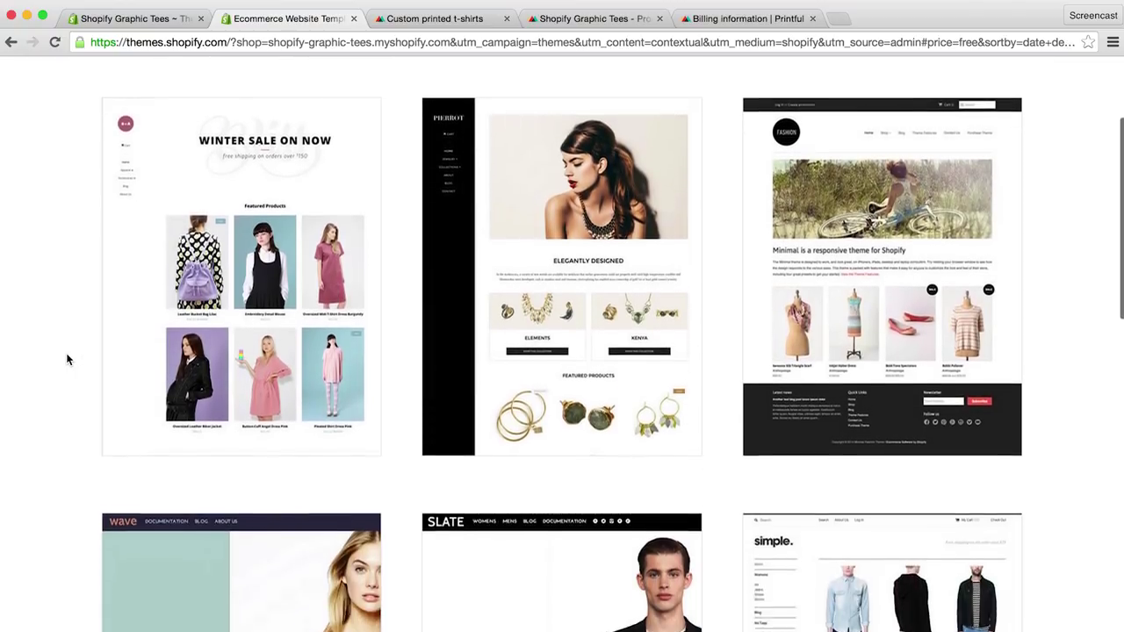
pyautogui.scroll(-5, 69, 362)
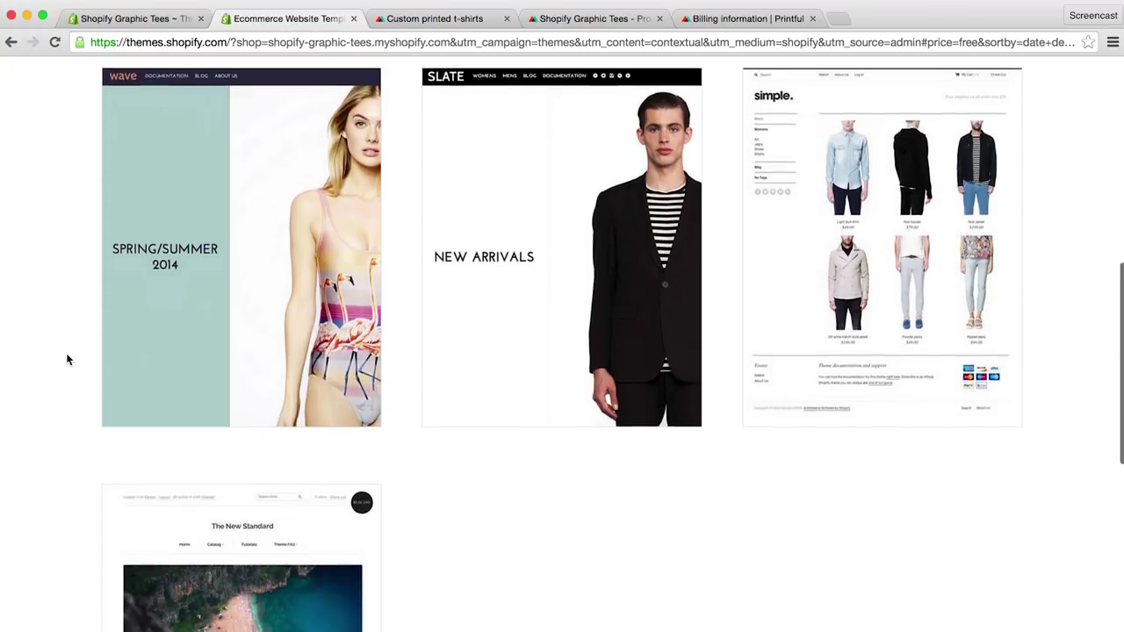
pyautogui.scroll(-2, 71, 358)
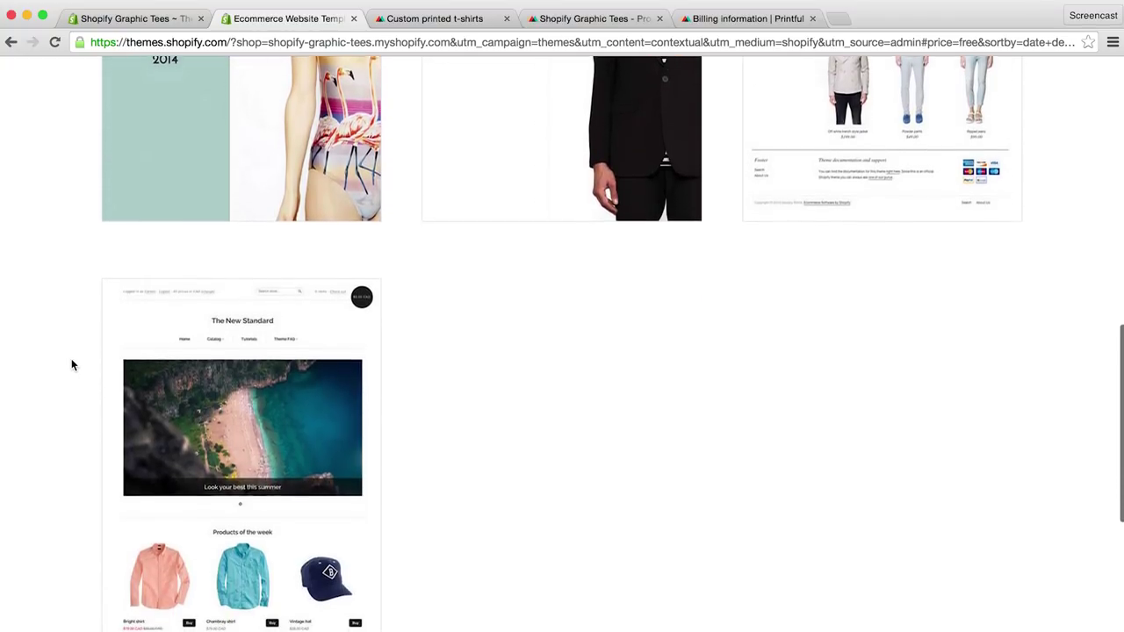
# Step: Review The New Standard theme page and publish it as the shop's theme
pyautogui.click(211, 386)
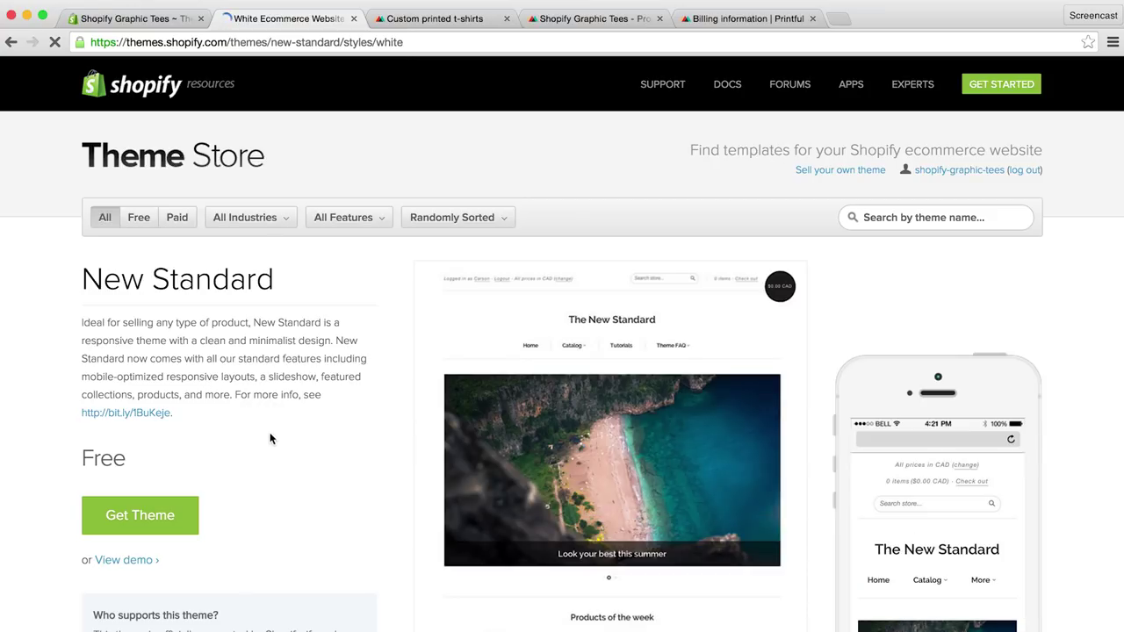
pyautogui.scroll(-2, 282, 446)
pyautogui.scroll(-5, 282, 446)
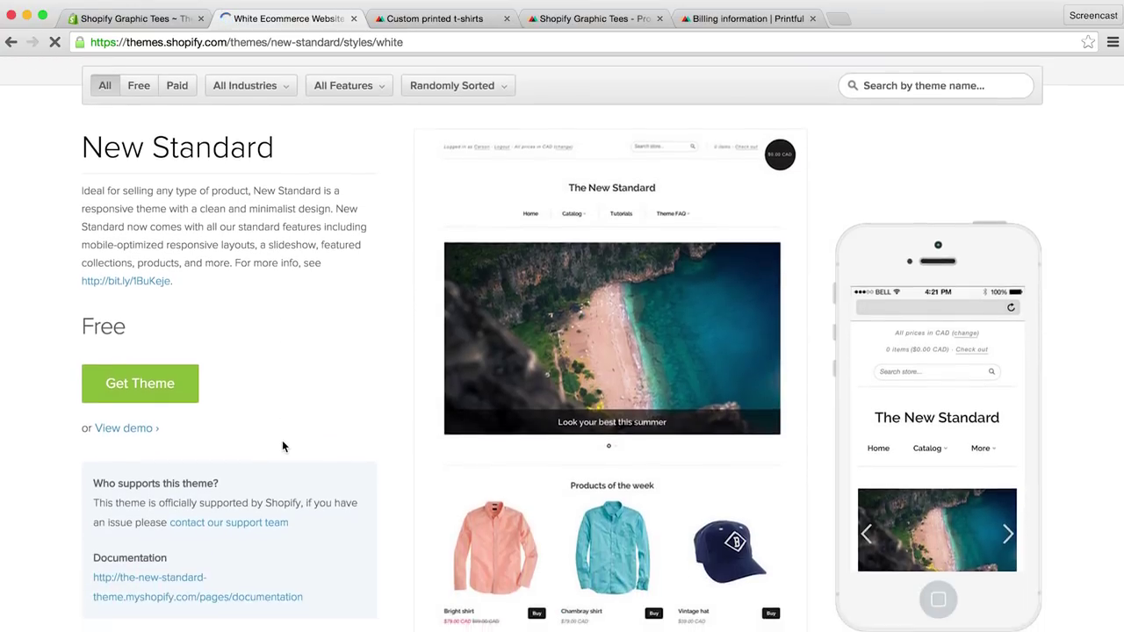
pyautogui.scroll(-9, 282, 444)
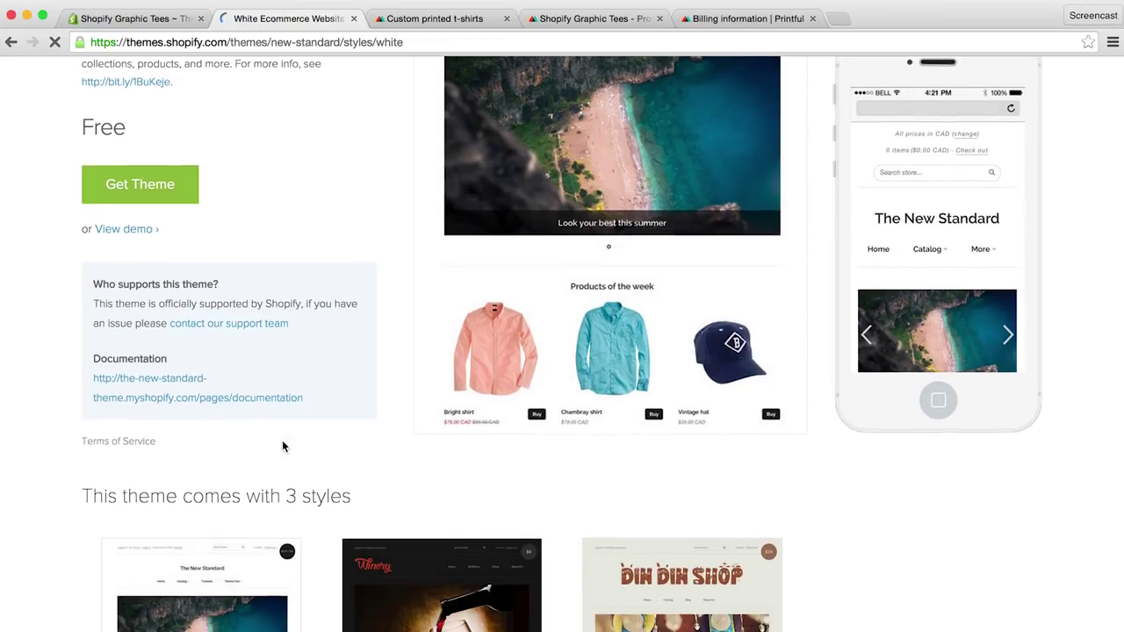
pyautogui.scroll(-5, 282, 443)
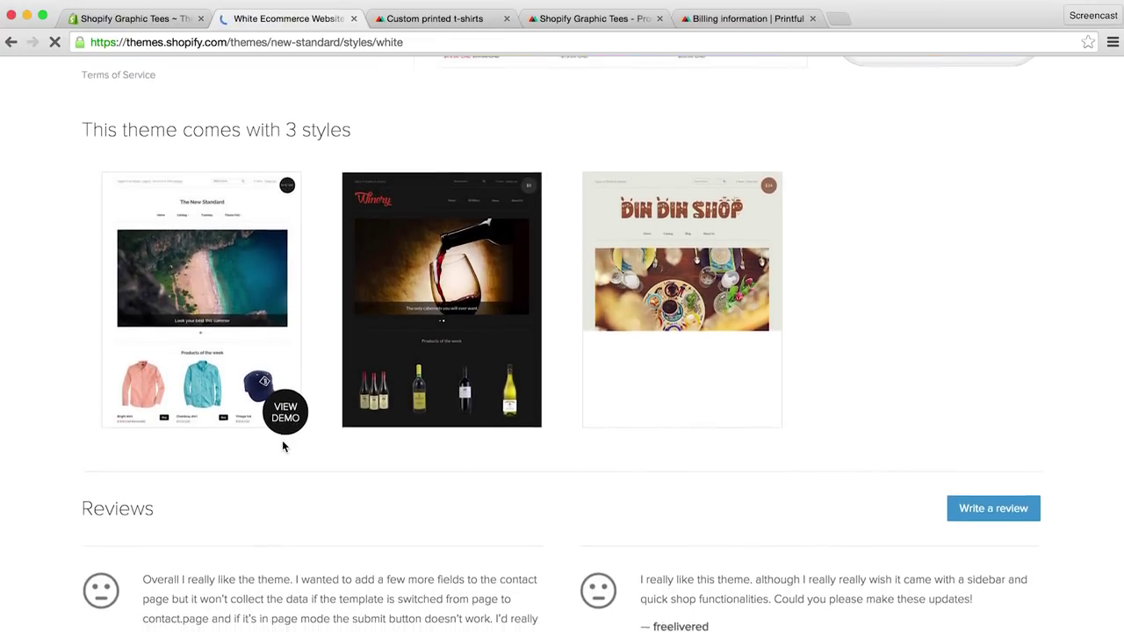
pyautogui.scroll(8, 282, 442)
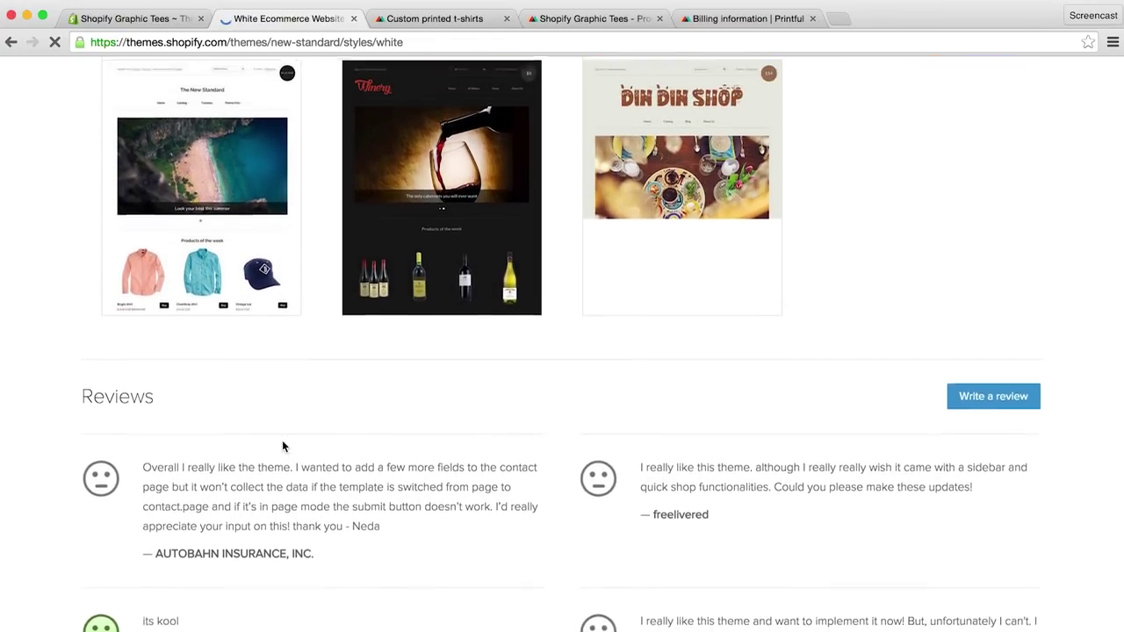
pyautogui.scroll(8, 282, 447)
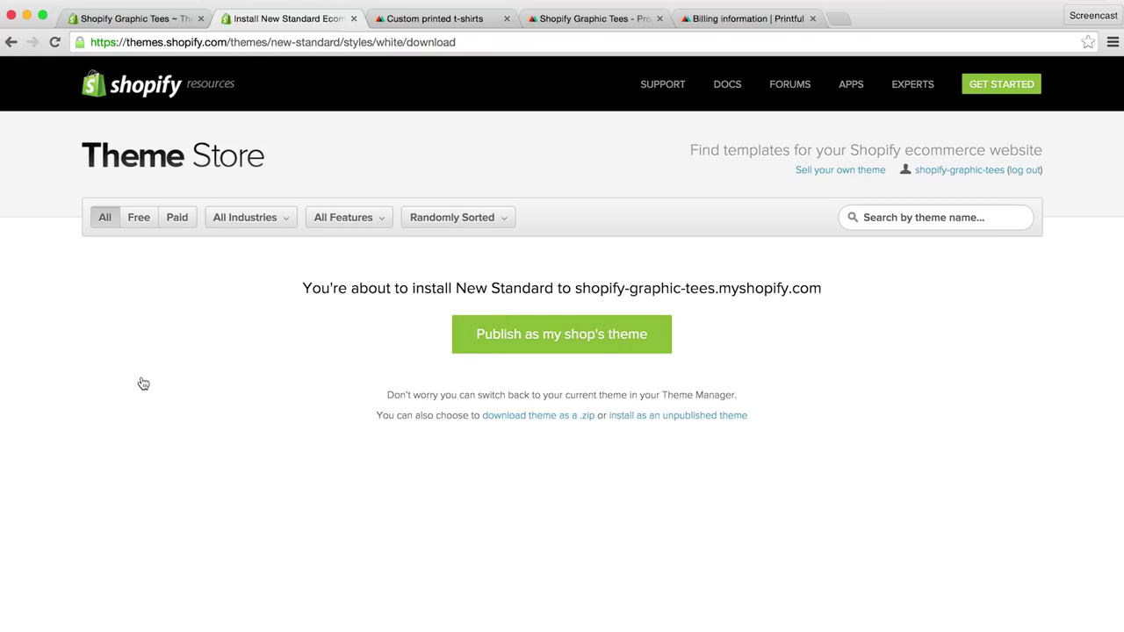
pyautogui.click(489, 346)
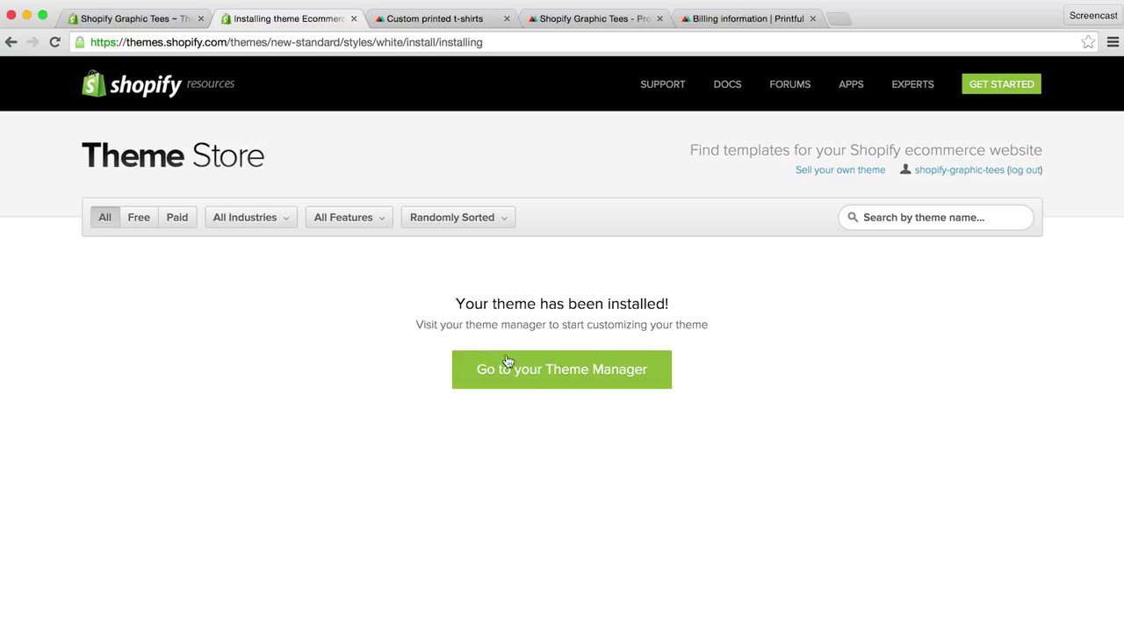
# Step: Go to the Theme Manager to confirm New Standard is current above Launchpad-Star
pyautogui.click(512, 375)
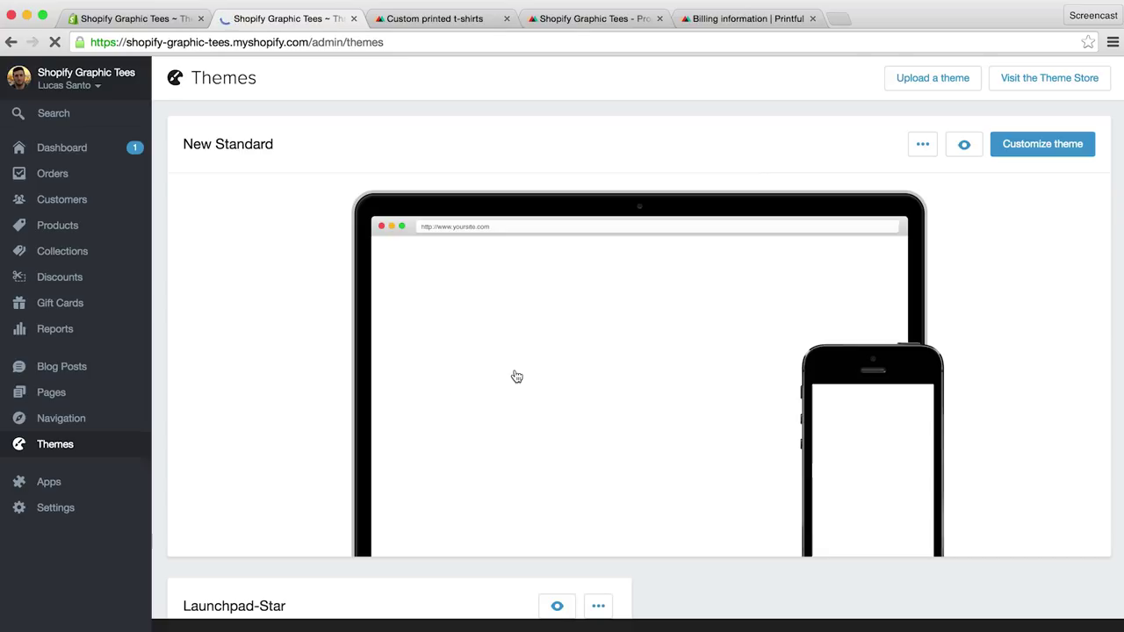
pyautogui.moveTo(615, 383)
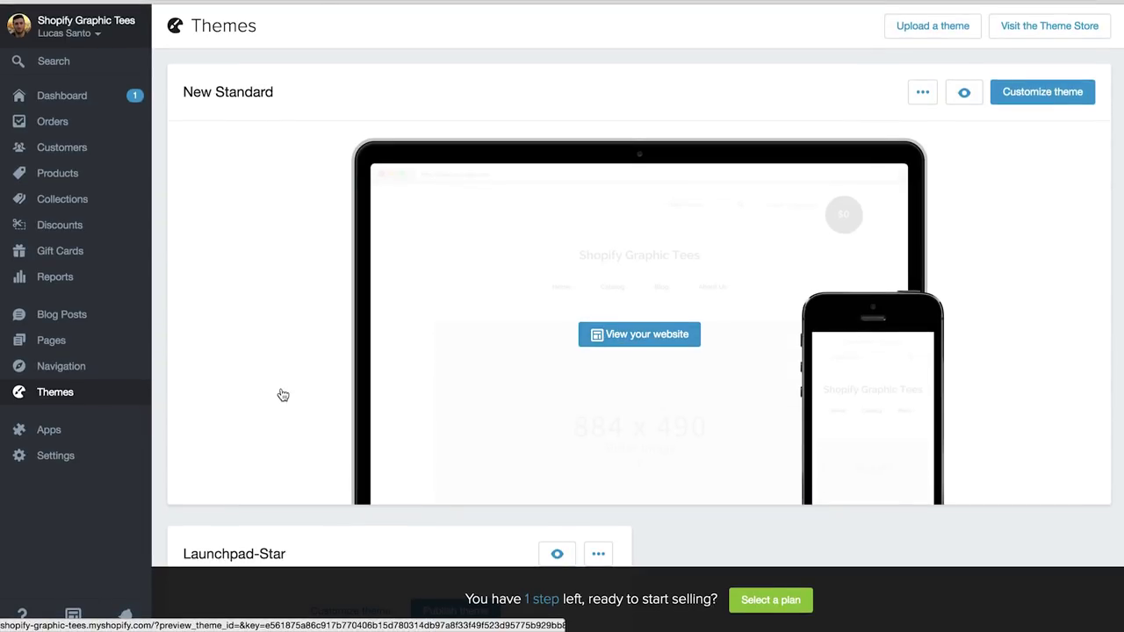
pyautogui.scroll(-2, 283, 395)
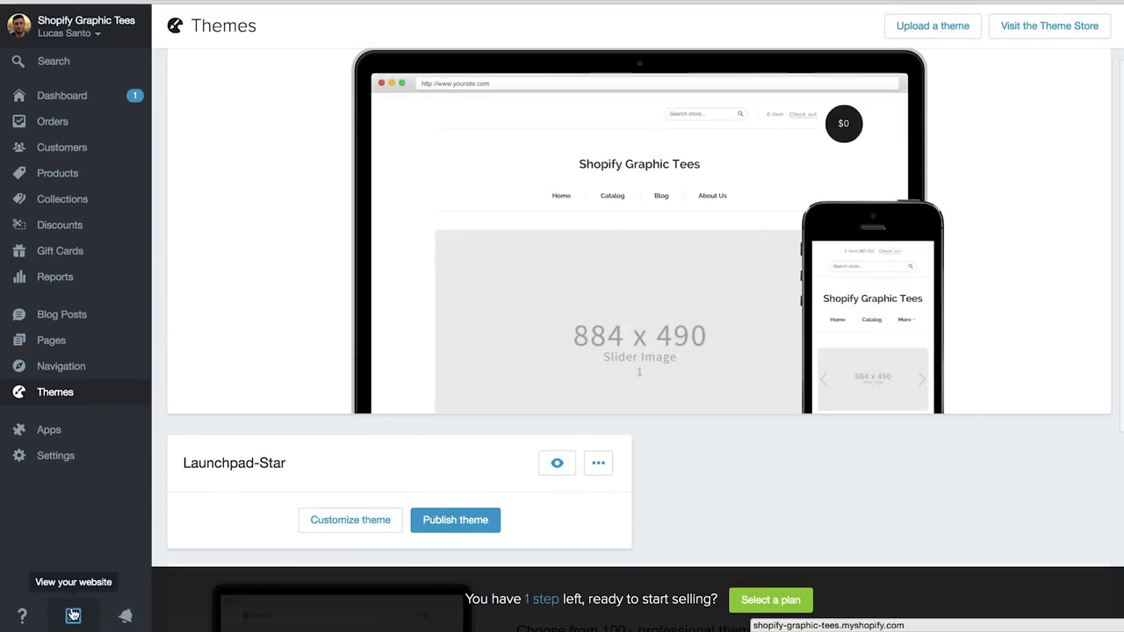
pyautogui.click(77, 612)
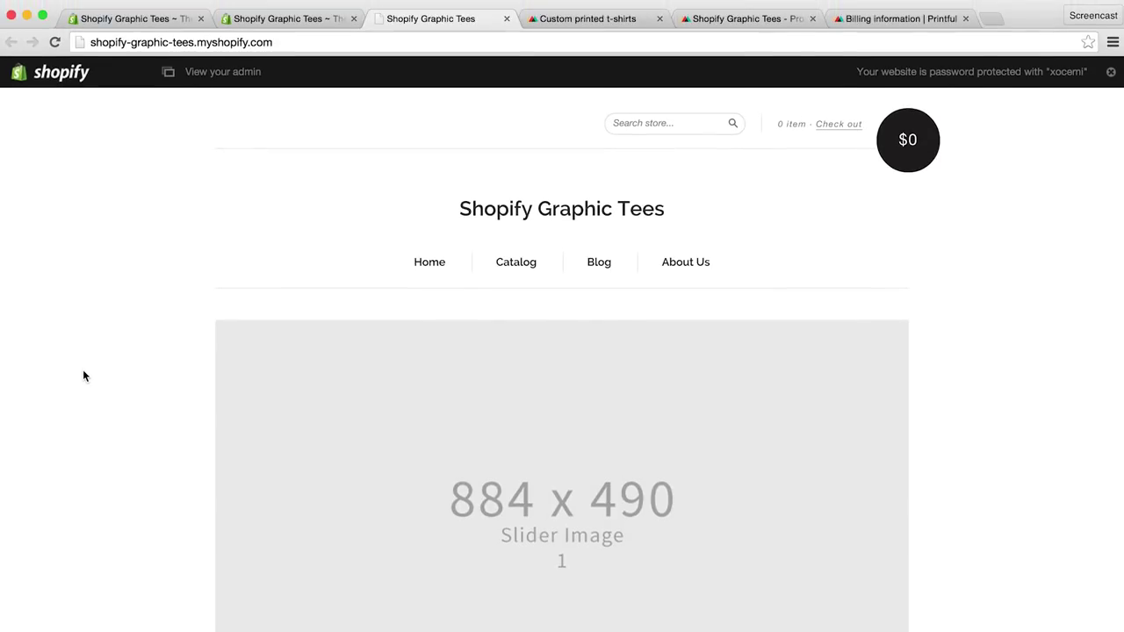
pyautogui.scroll(-3, 84, 376)
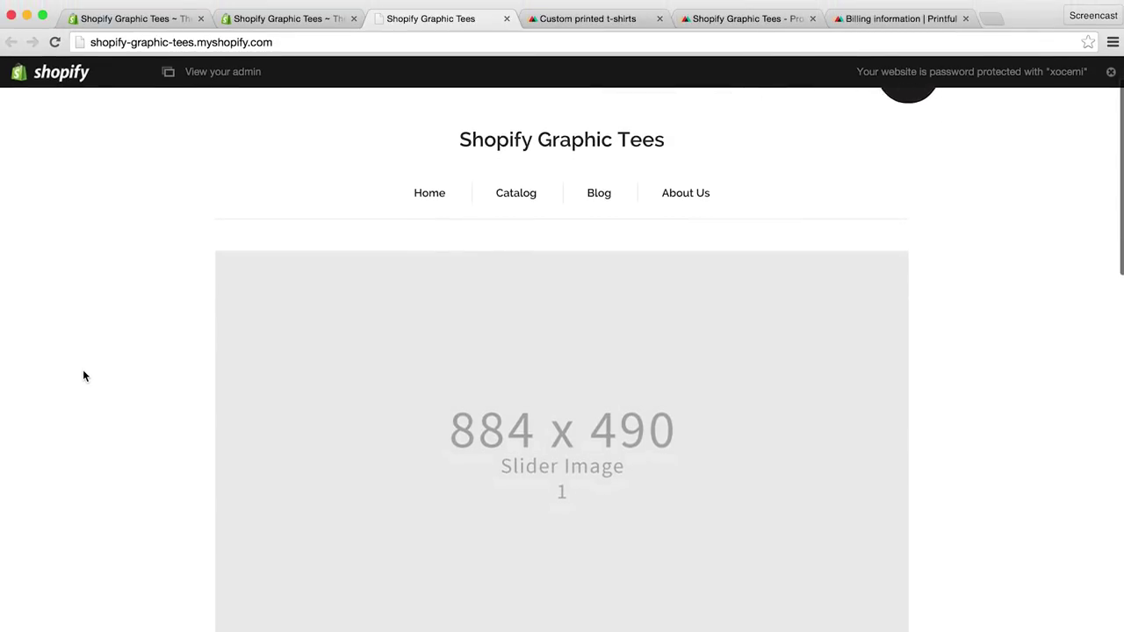
pyautogui.scroll(-5, 84, 376)
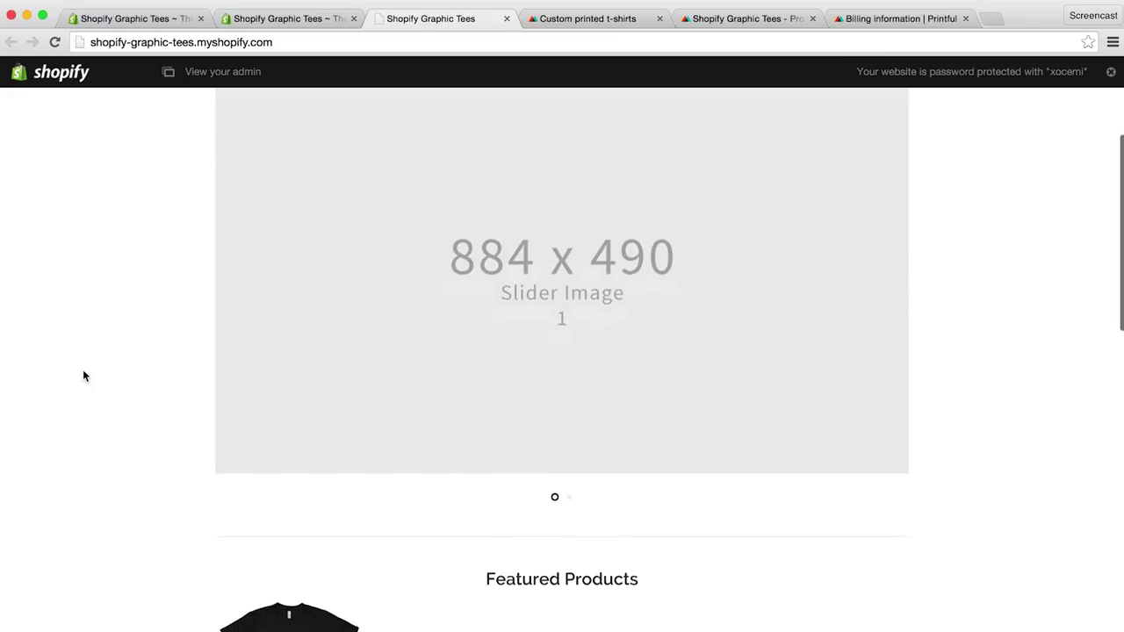
pyautogui.scroll(-10, 84, 376)
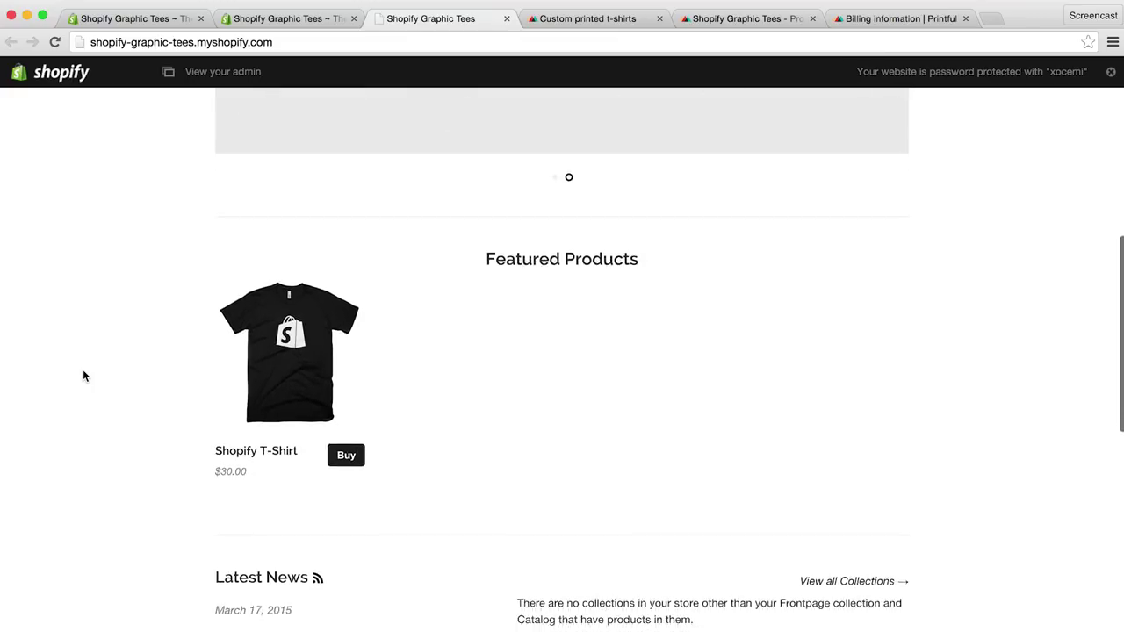
pyautogui.scroll(14, 83, 376)
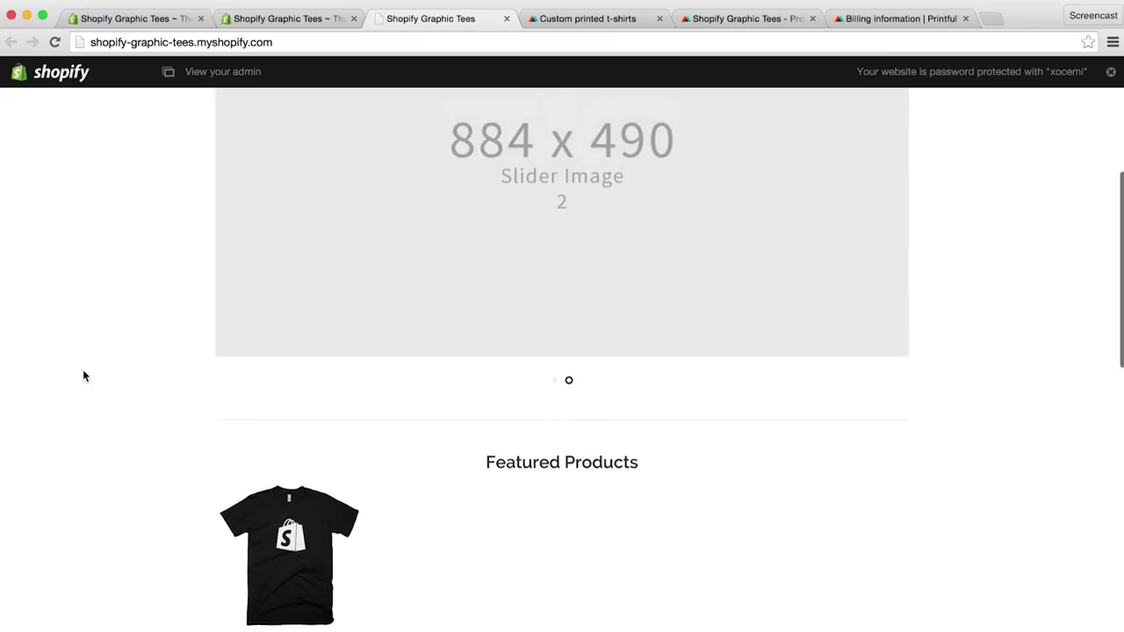
pyautogui.scroll(5, 83, 375)
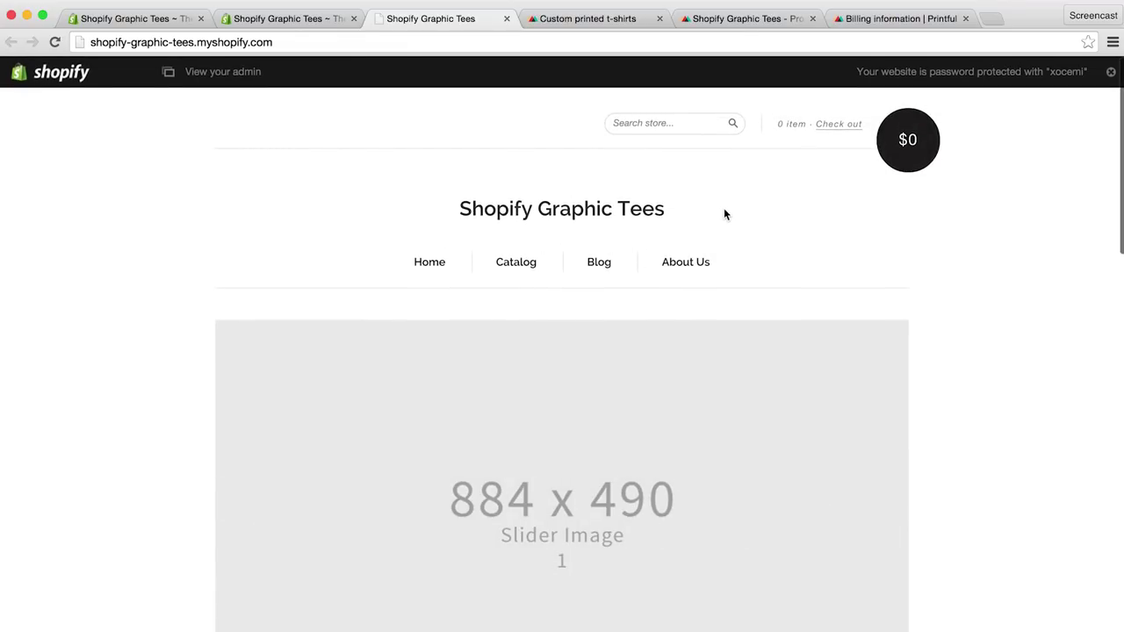
pyautogui.click(140, 19)
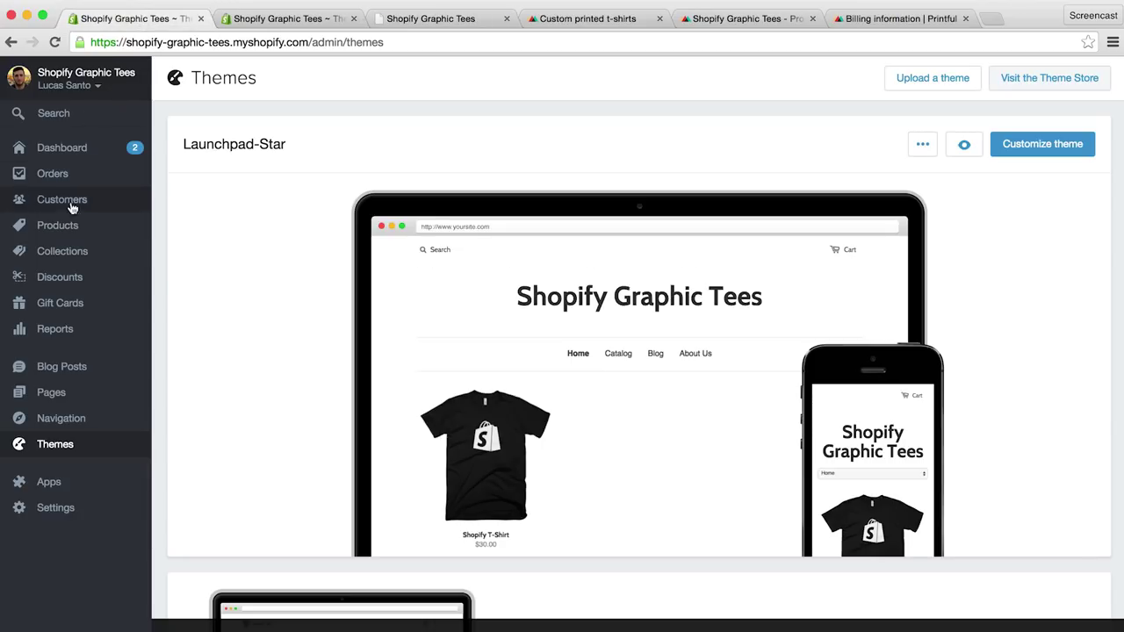
# Step: Check the four T-shirt products, then open the New Standard theme editor from Themes
pyautogui.click(60, 230)
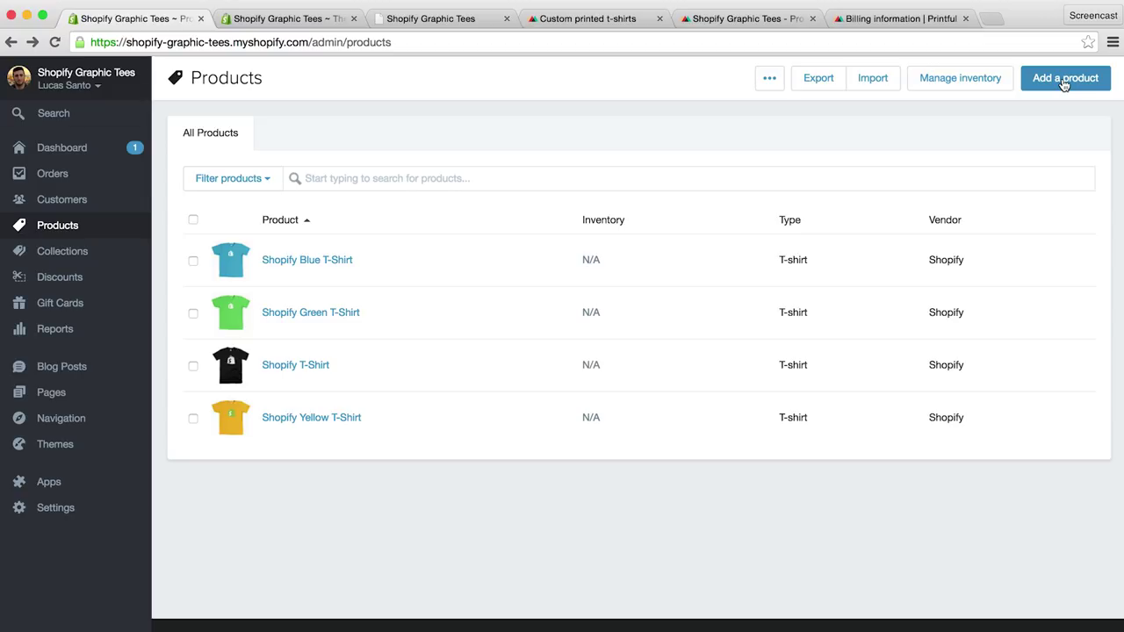
pyautogui.click(56, 448)
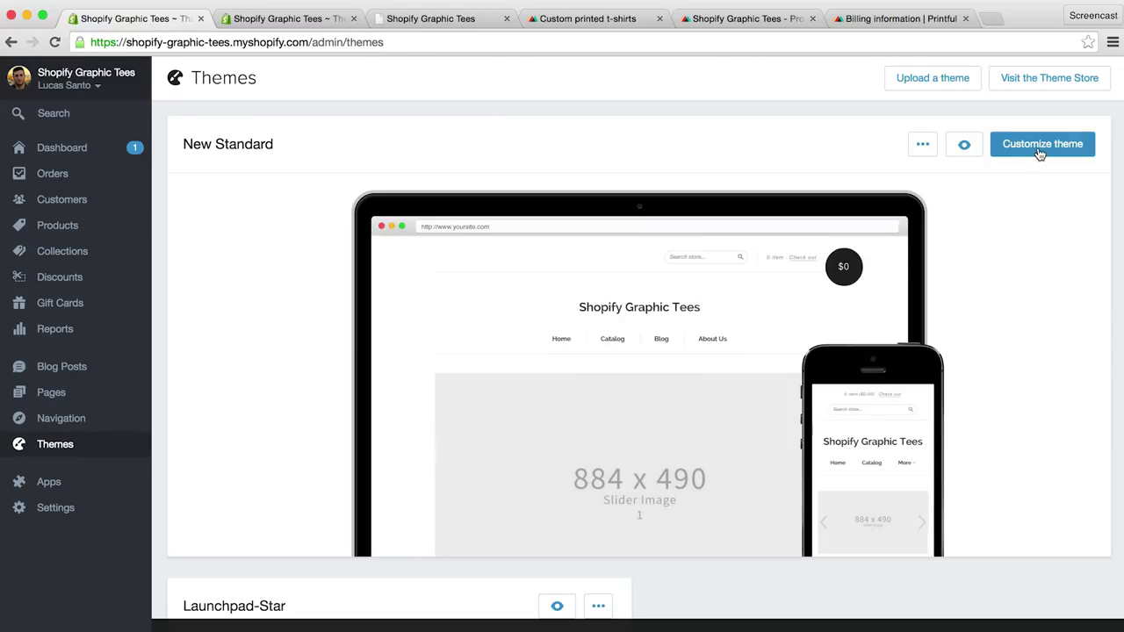
pyautogui.click(1039, 150)
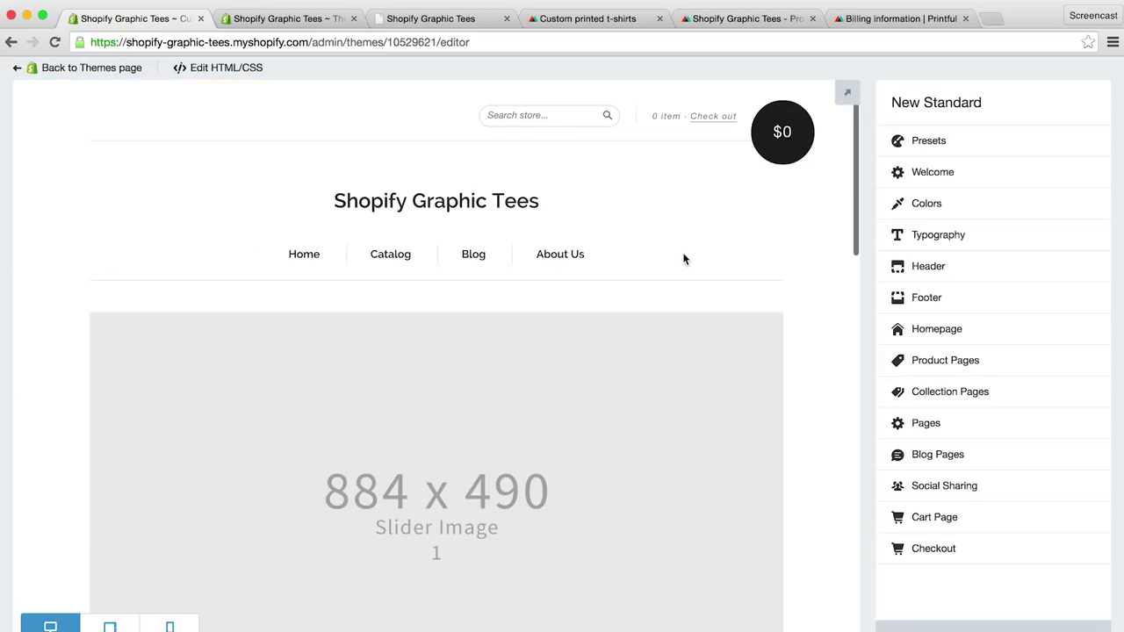
# Step: Scroll through the New Standard homepage preview and bring up the Header settings
pyautogui.scroll(-9, 684, 259)
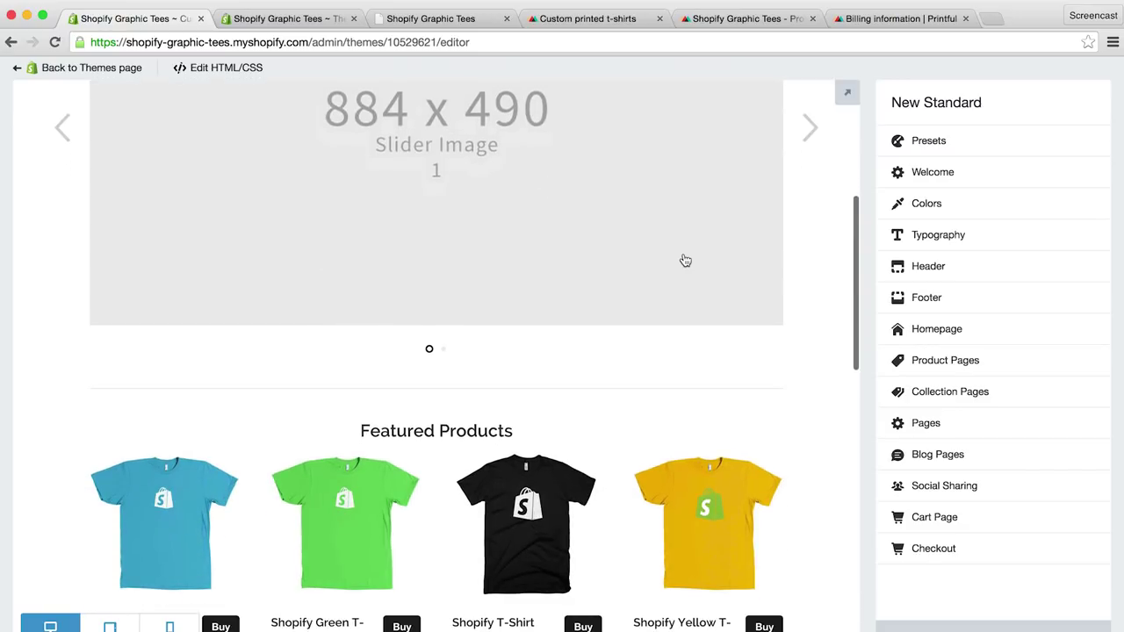
pyautogui.scroll(-2, 684, 259)
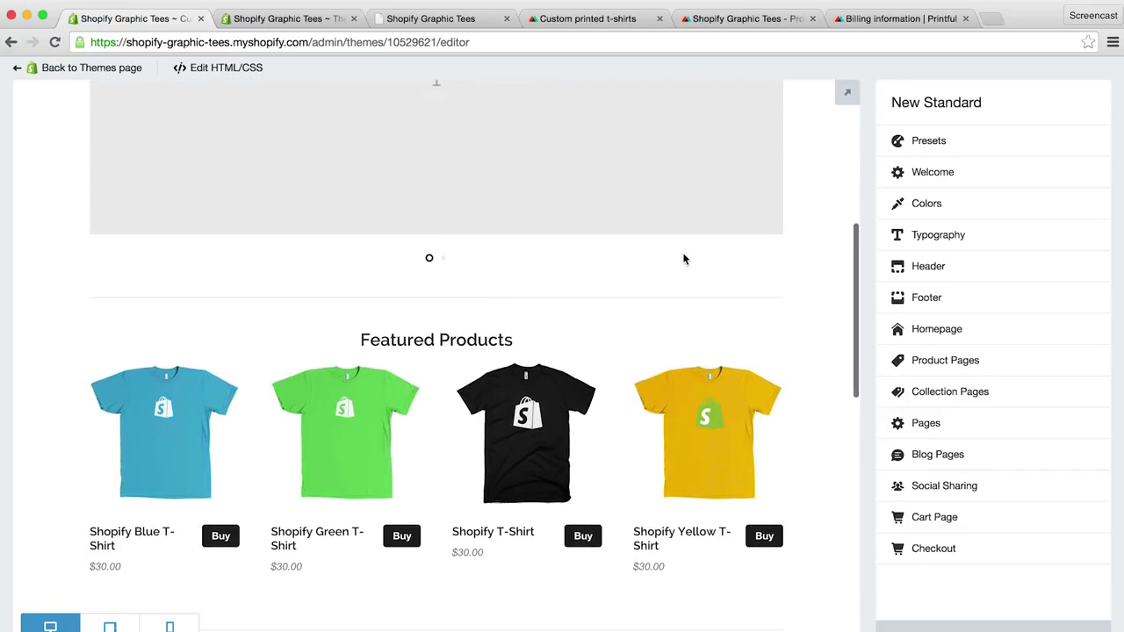
pyautogui.scroll(11, 684, 259)
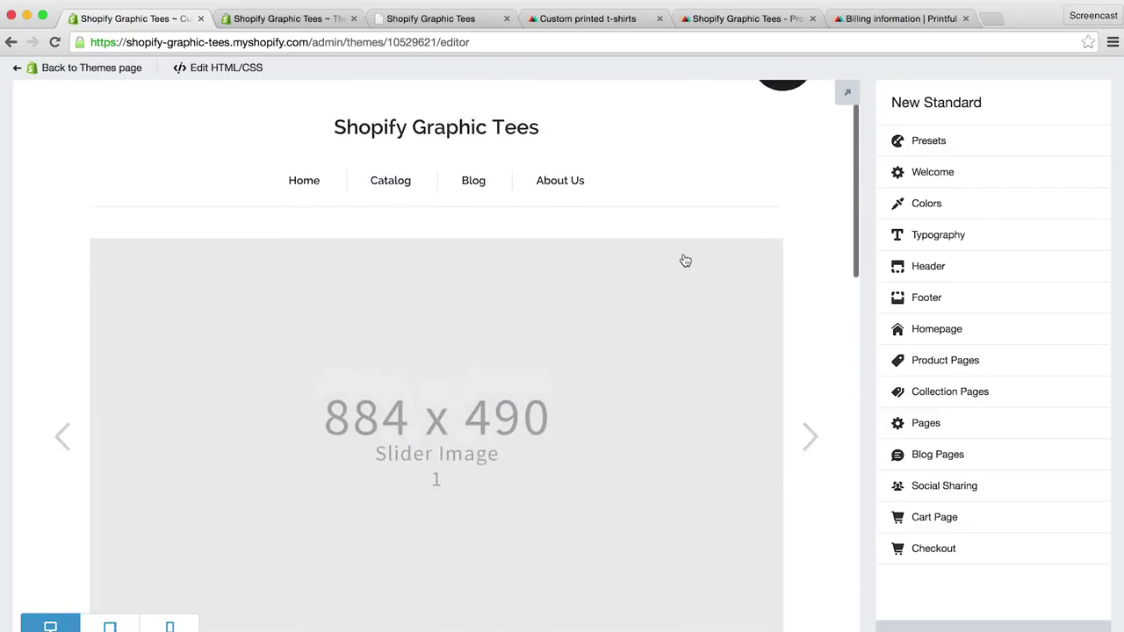
pyautogui.scroll(1, 684, 259)
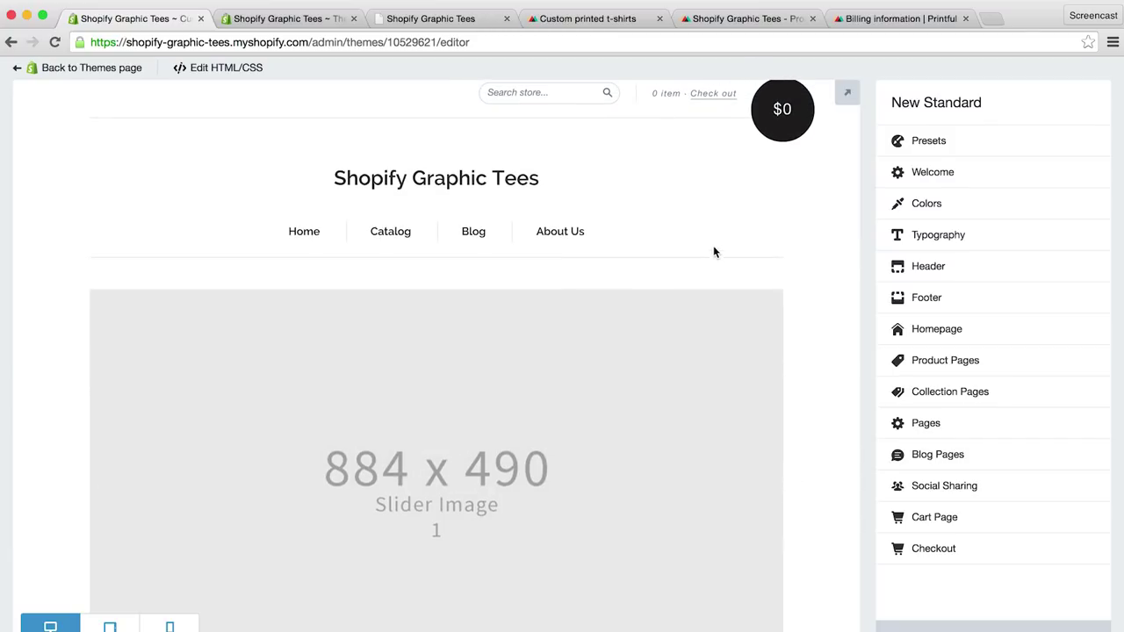
pyautogui.click(916, 276)
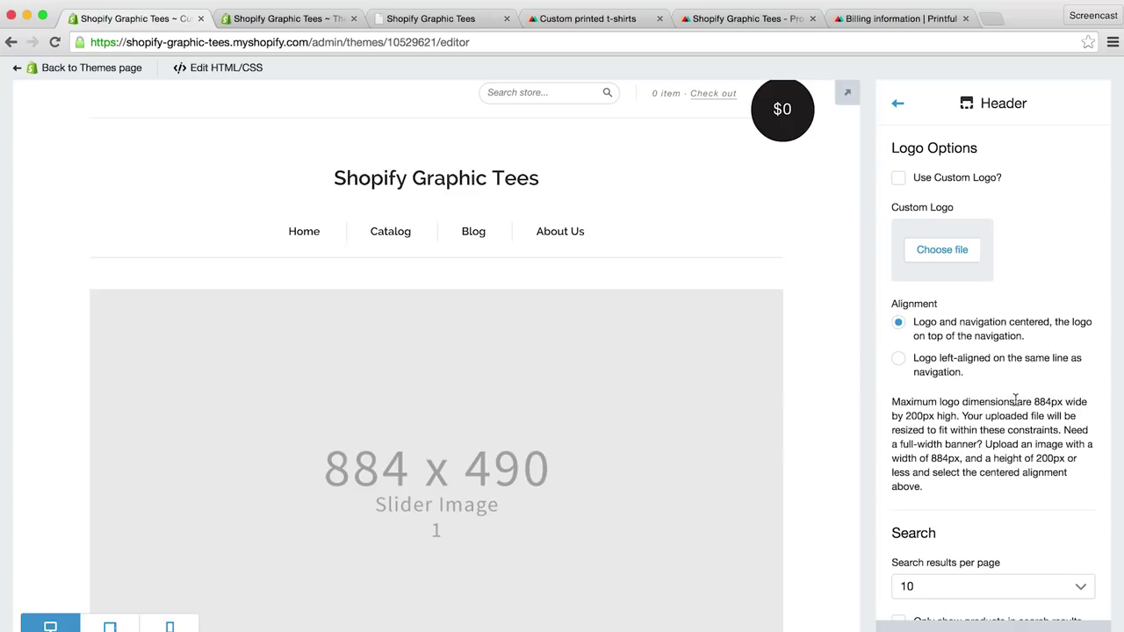
# Step: Upload Logo > Website Logo.png as the header's custom logo and save the theme
pyautogui.moveTo(1036, 402); pyautogui.dragTo(937, 418)
pyautogui.click(949, 416)
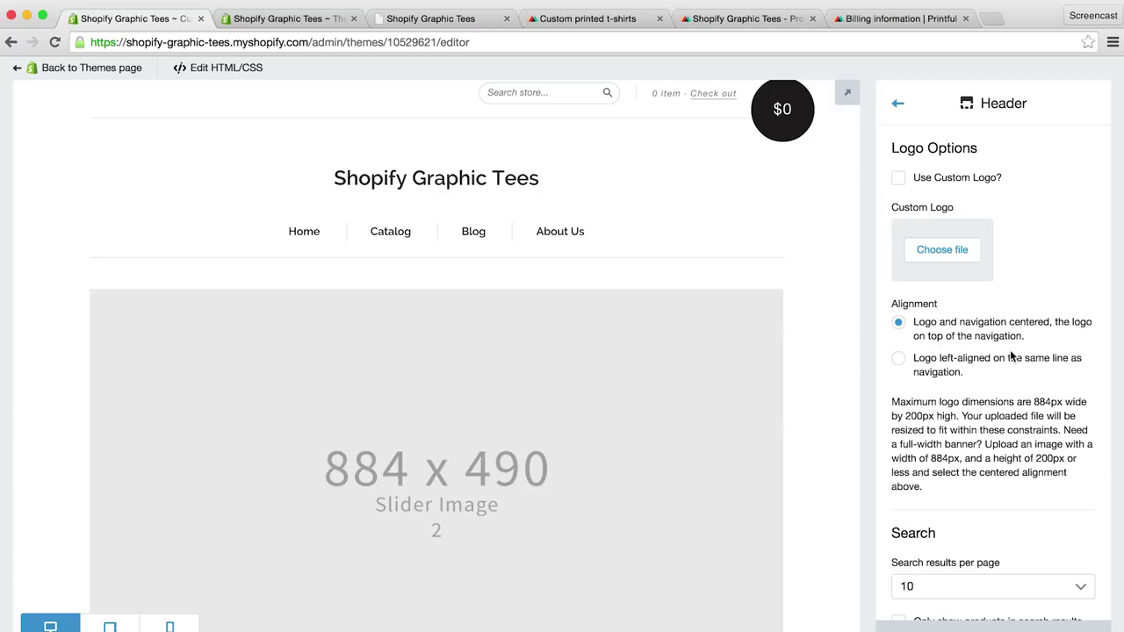
pyautogui.click(943, 251)
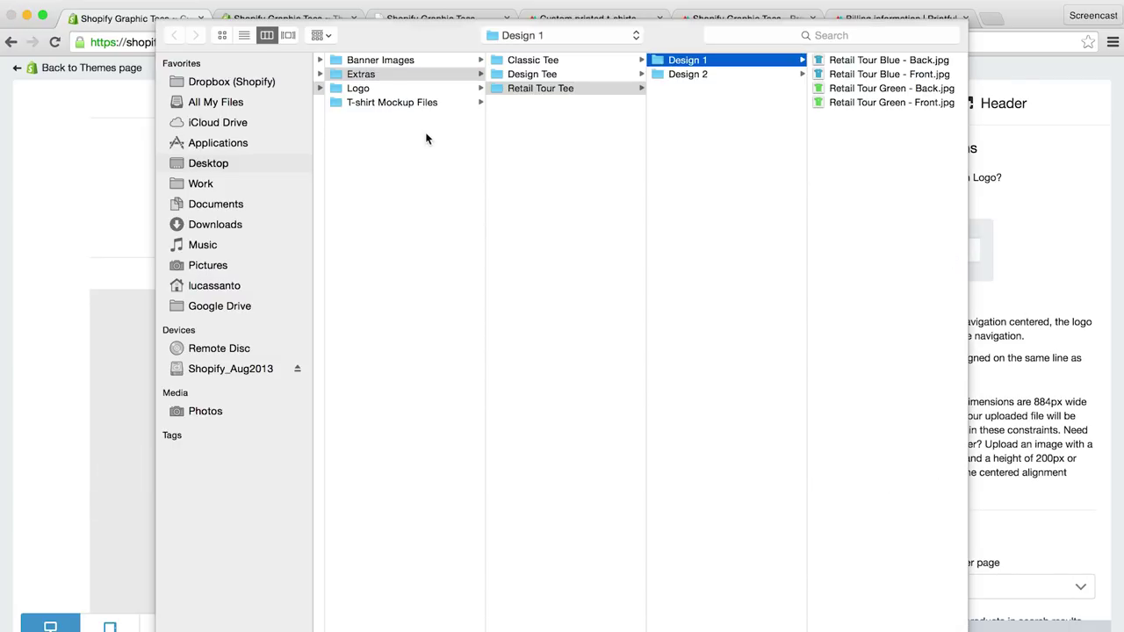
pyautogui.click(376, 89)
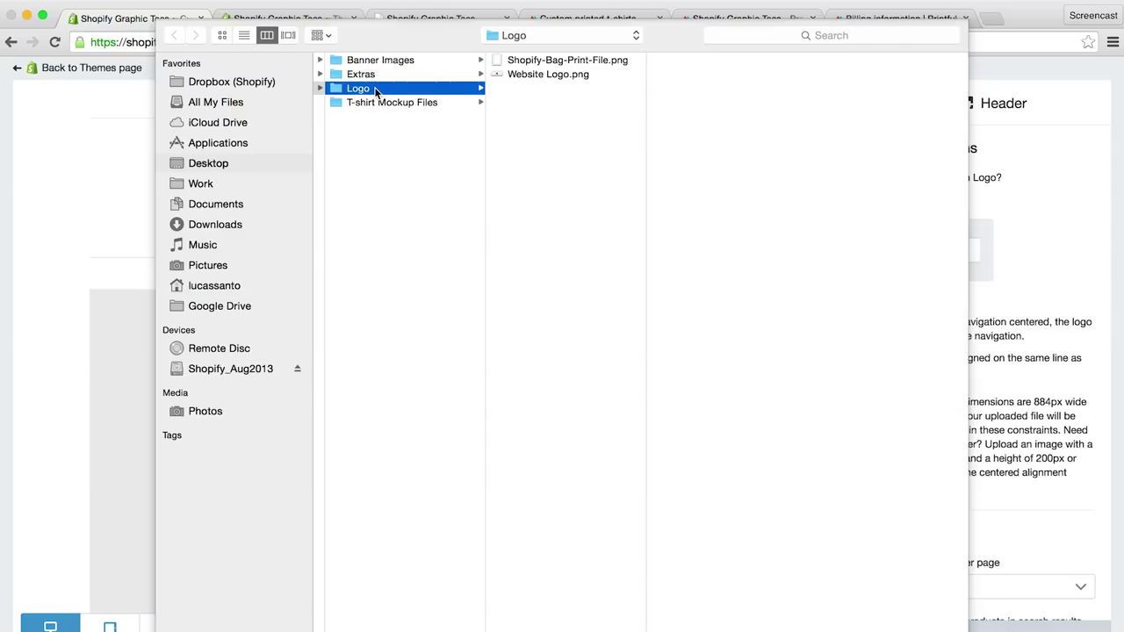
pyautogui.click(547, 75)
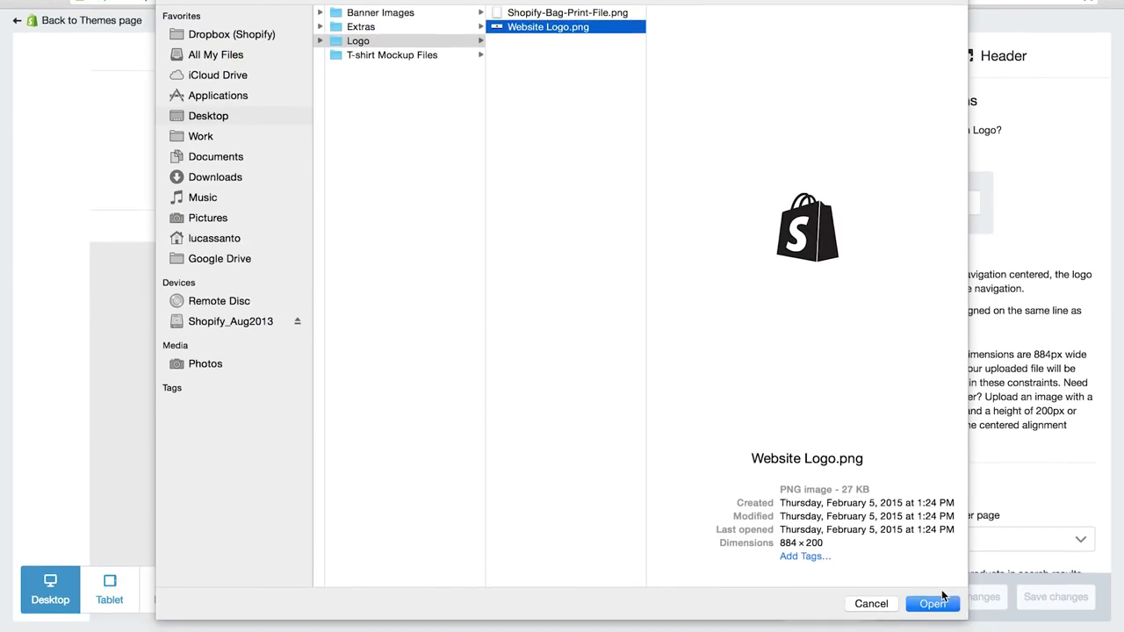
pyautogui.click(935, 603)
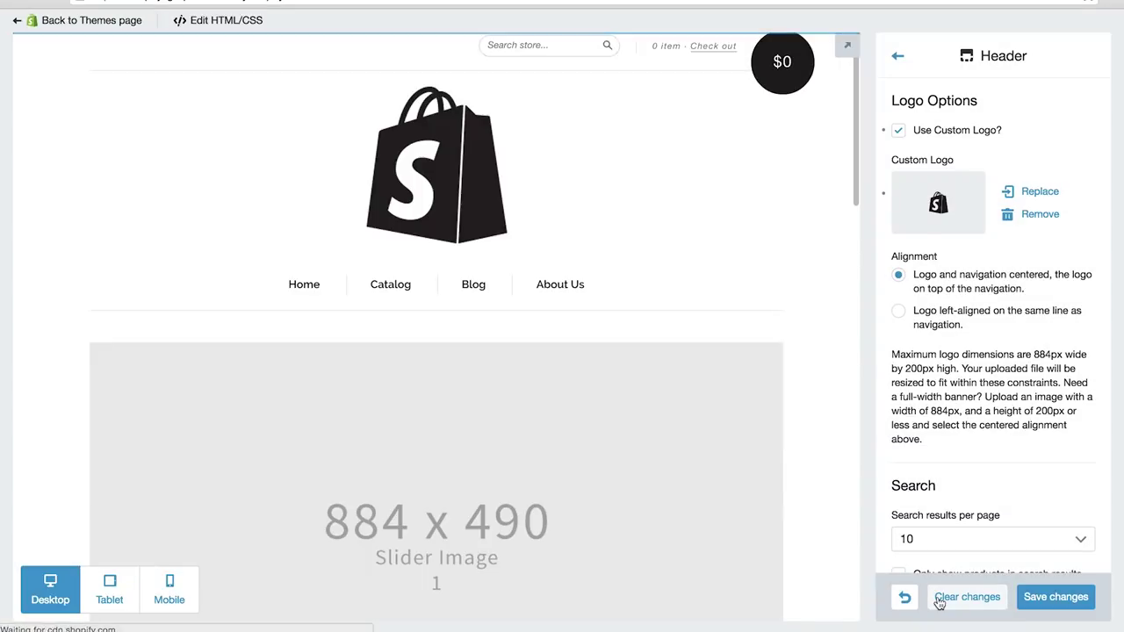
pyautogui.click(1047, 602)
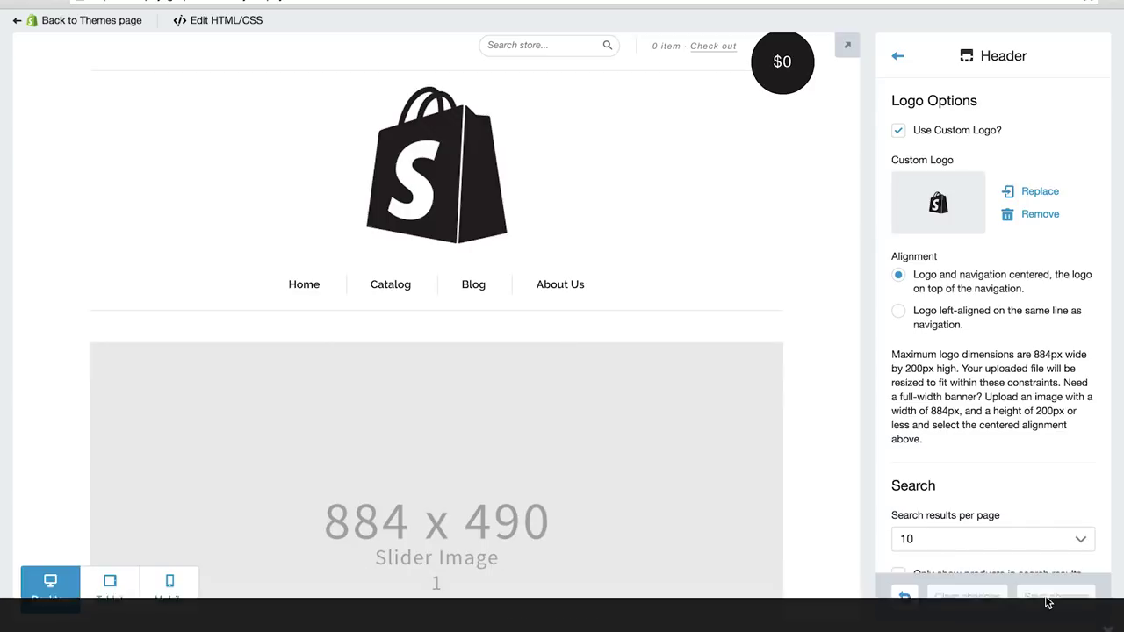
pyautogui.scroll(-1, 742, 512)
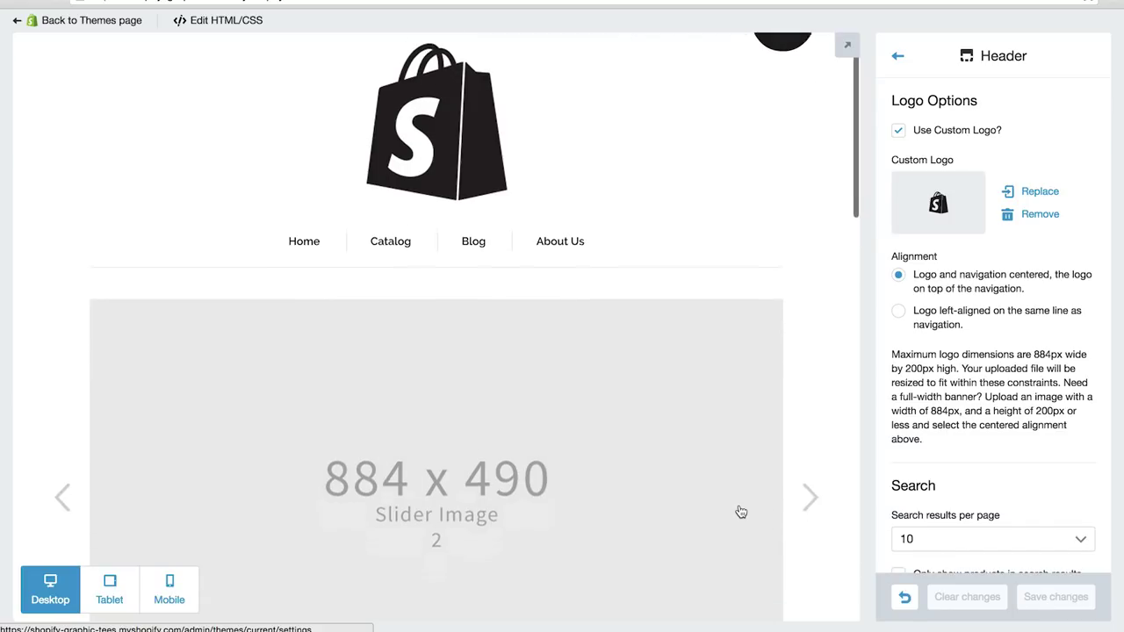
# Step: Open the Homepage slider settings from the theme settings list and clear the dimensions text
pyautogui.click(898, 68)
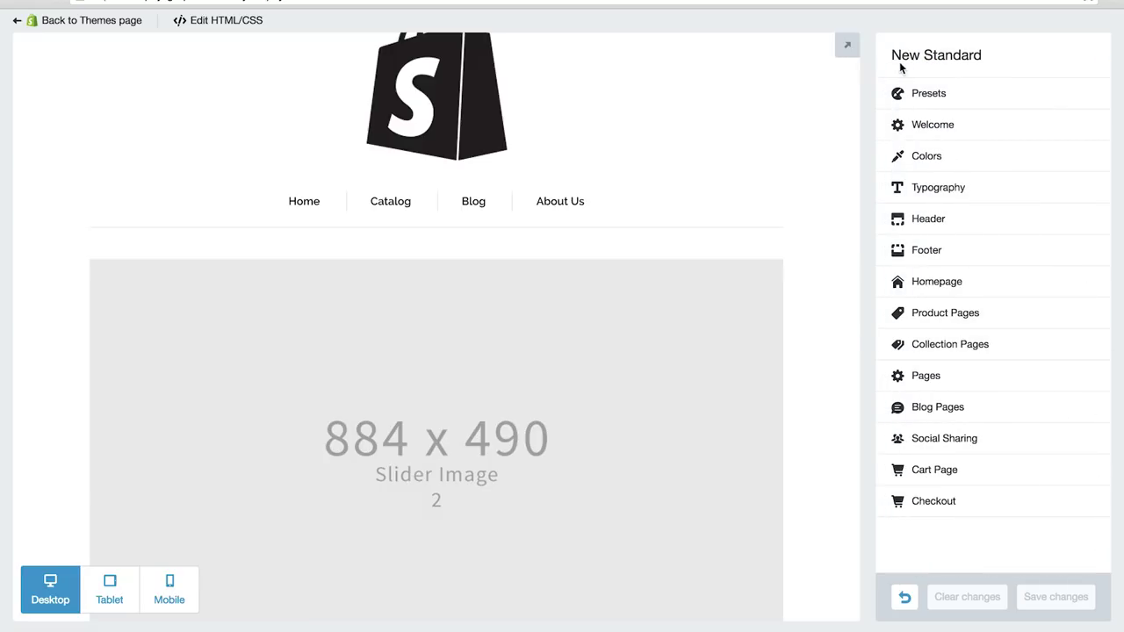
pyautogui.click(936, 283)
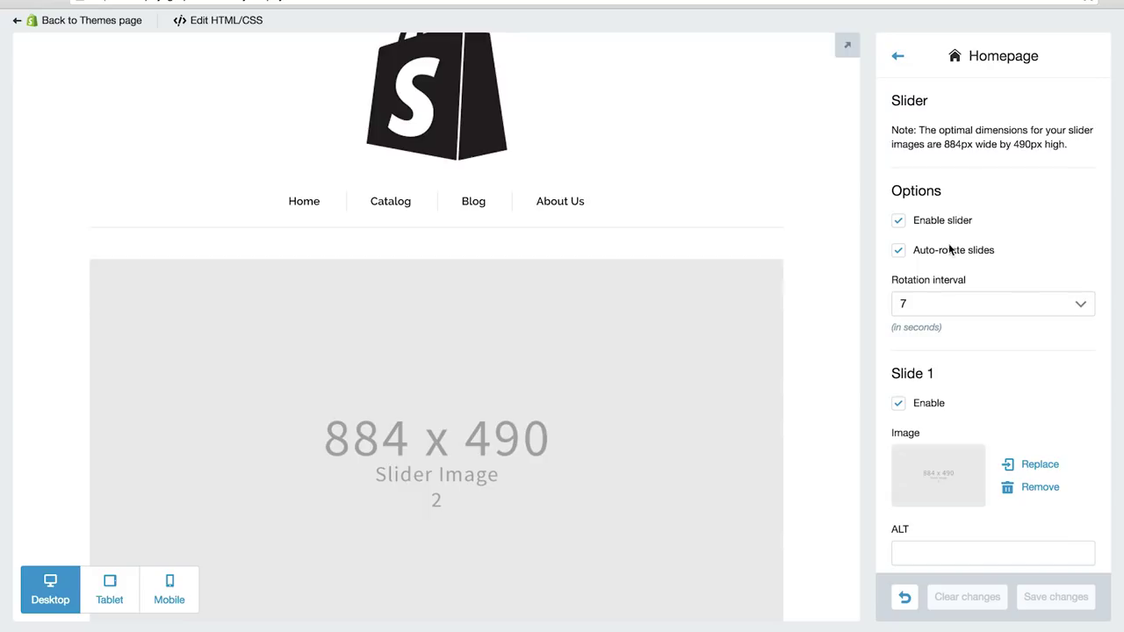
pyautogui.moveTo(949, 143); pyautogui.dragTo(1036, 147)
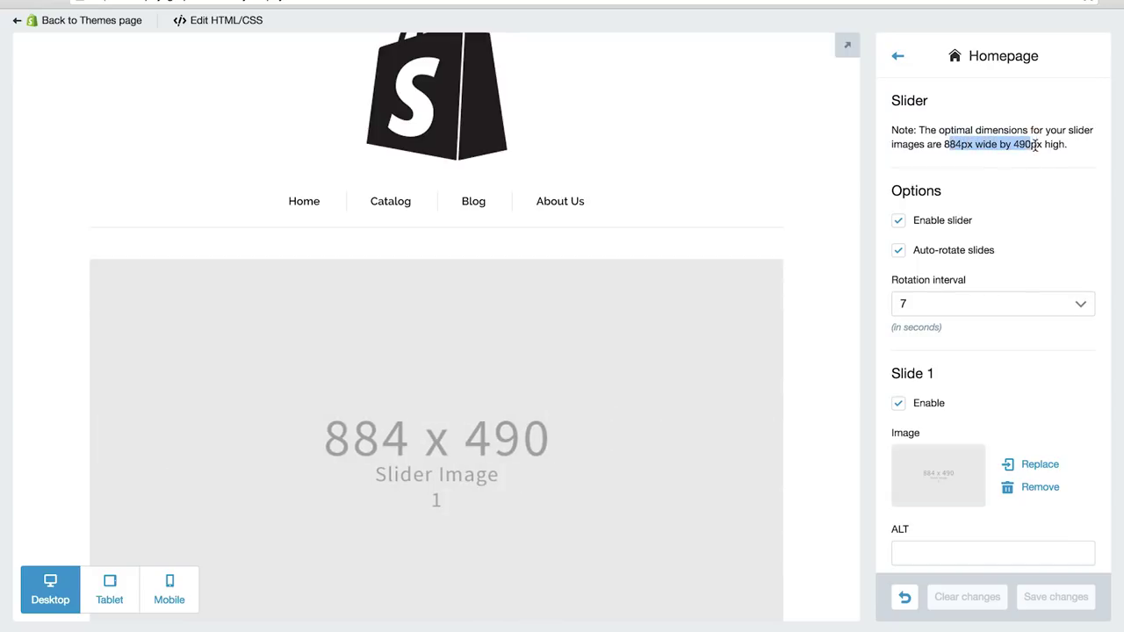
pyautogui.click(1033, 167)
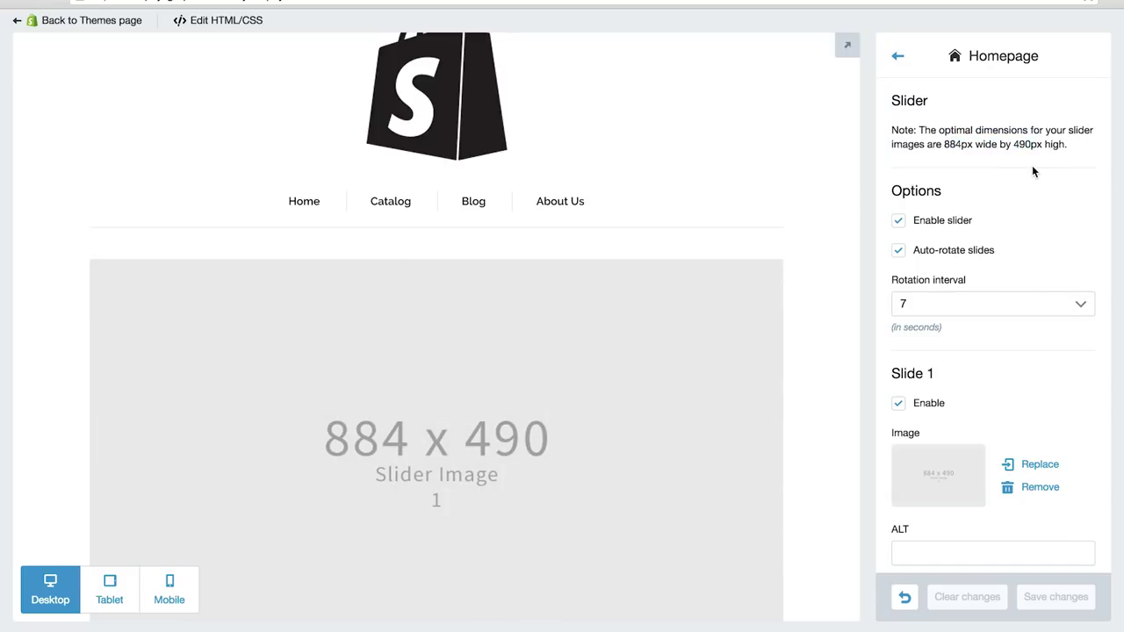
pyautogui.scroll(-1, 1033, 167)
pyautogui.scroll(-1, 1033, 175)
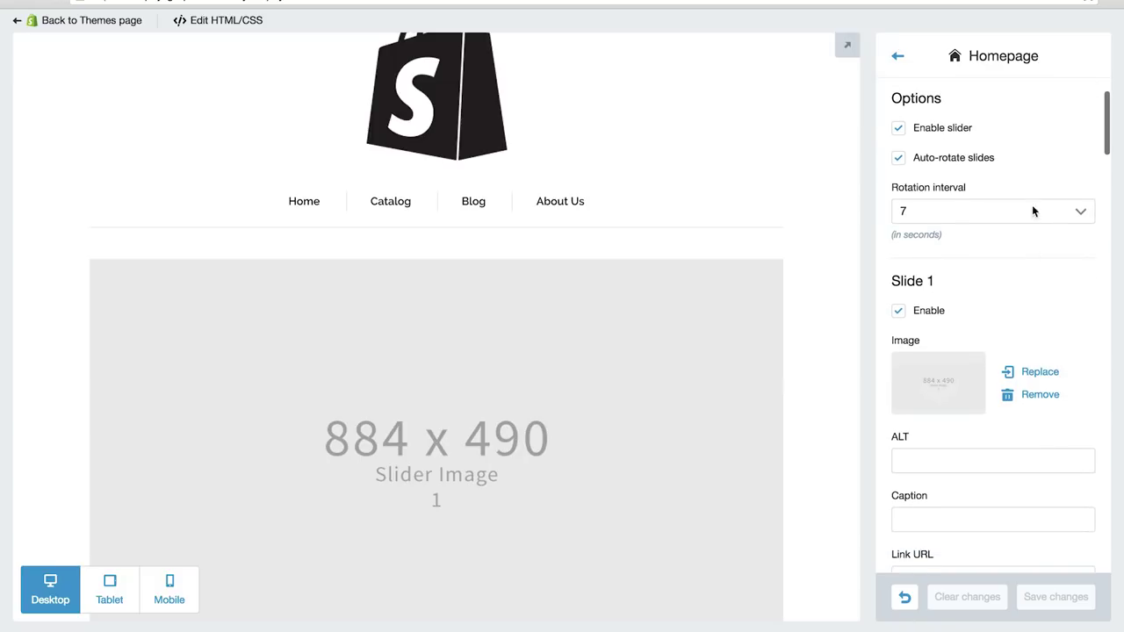
# Step: Upload Banner2.png from the Banner Images folder as the Slide 1 image
pyautogui.click(1028, 376)
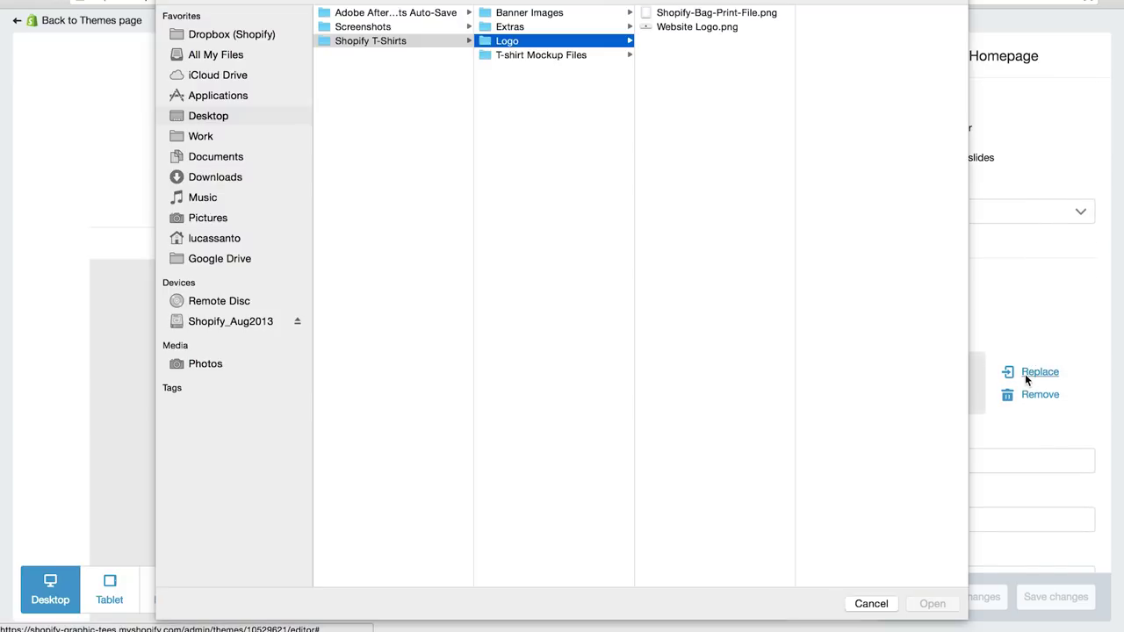
pyautogui.click(579, 14)
pyautogui.click(661, 13)
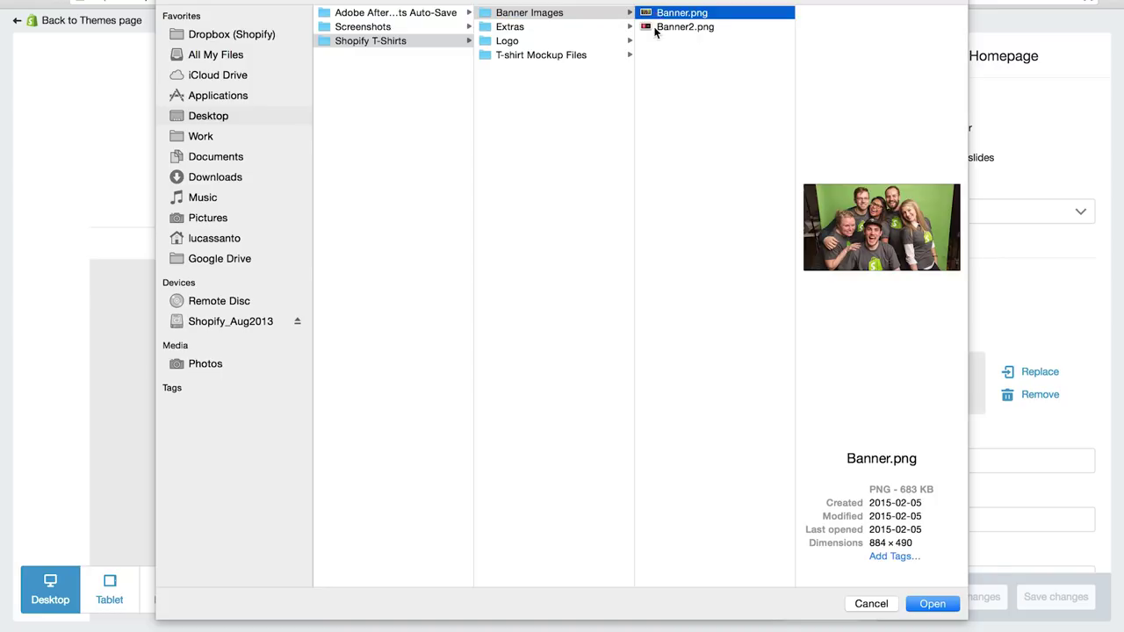
pyautogui.click(660, 27)
pyautogui.click(925, 603)
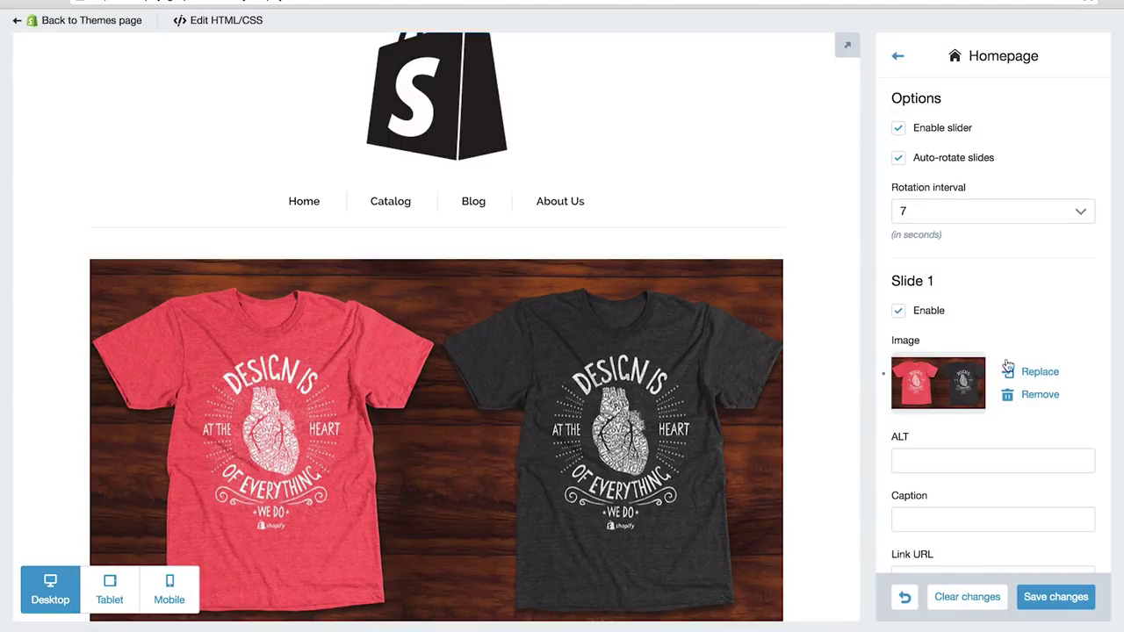
pyautogui.scroll(-3, 1024, 302)
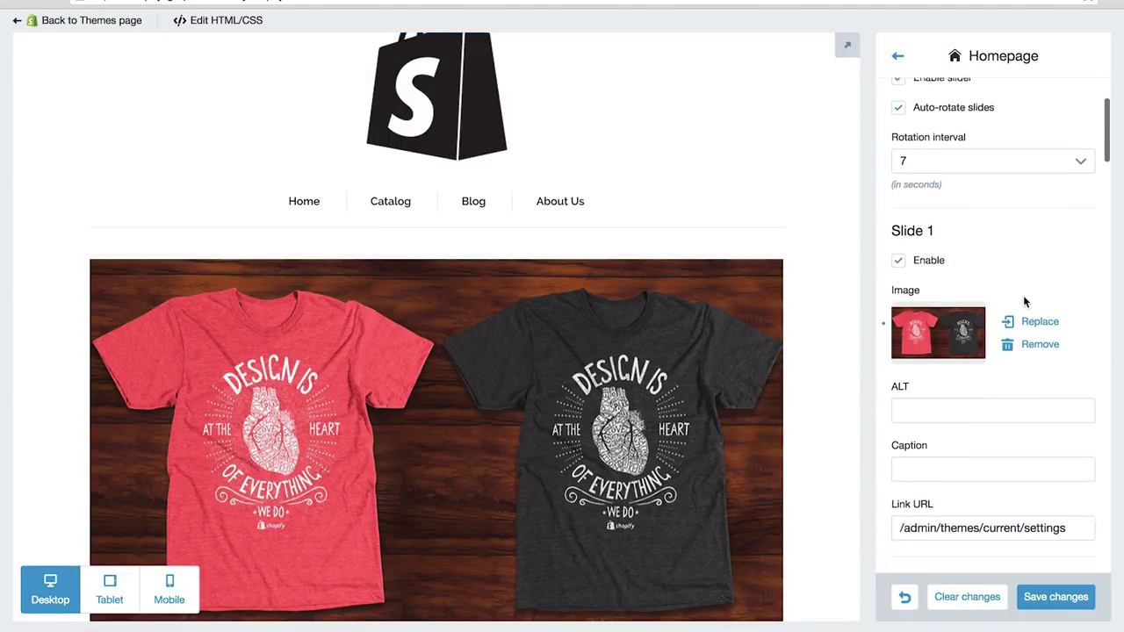
pyautogui.scroll(-4, 1024, 295)
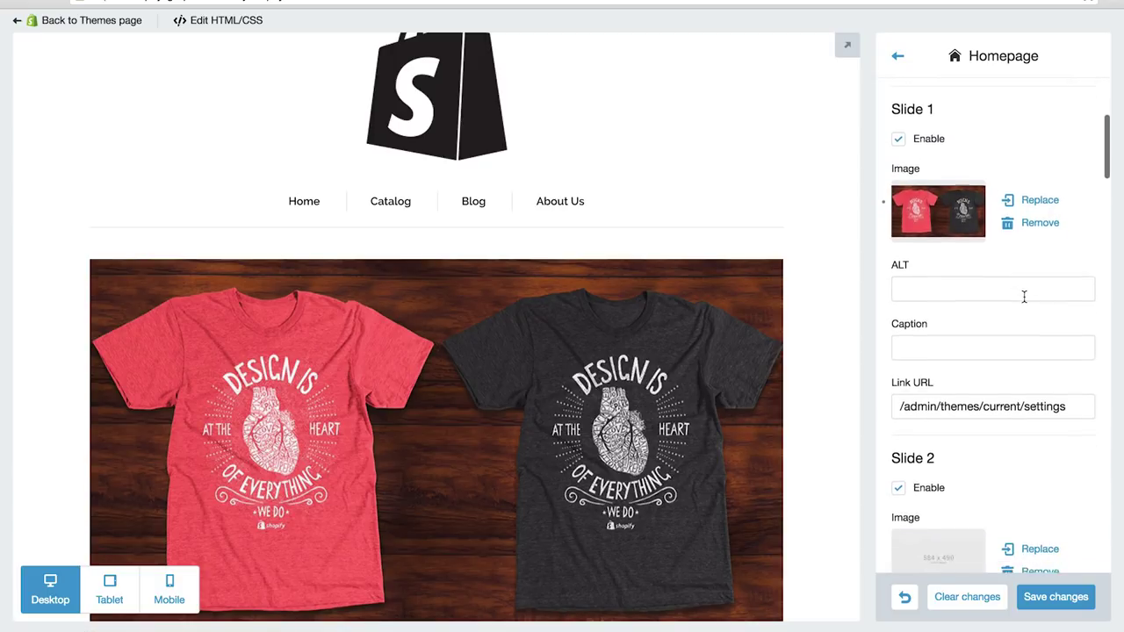
pyautogui.scroll(-1, 1023, 296)
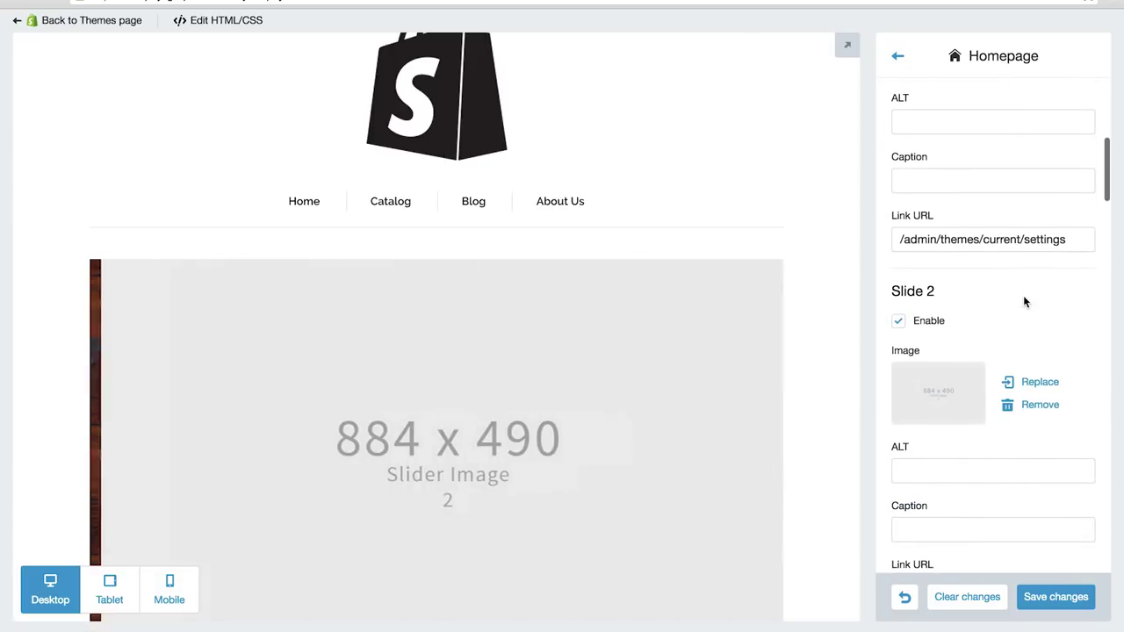
# Step: Upload Banner.png, the team photo, as the Slide 2 image
pyautogui.click(1028, 387)
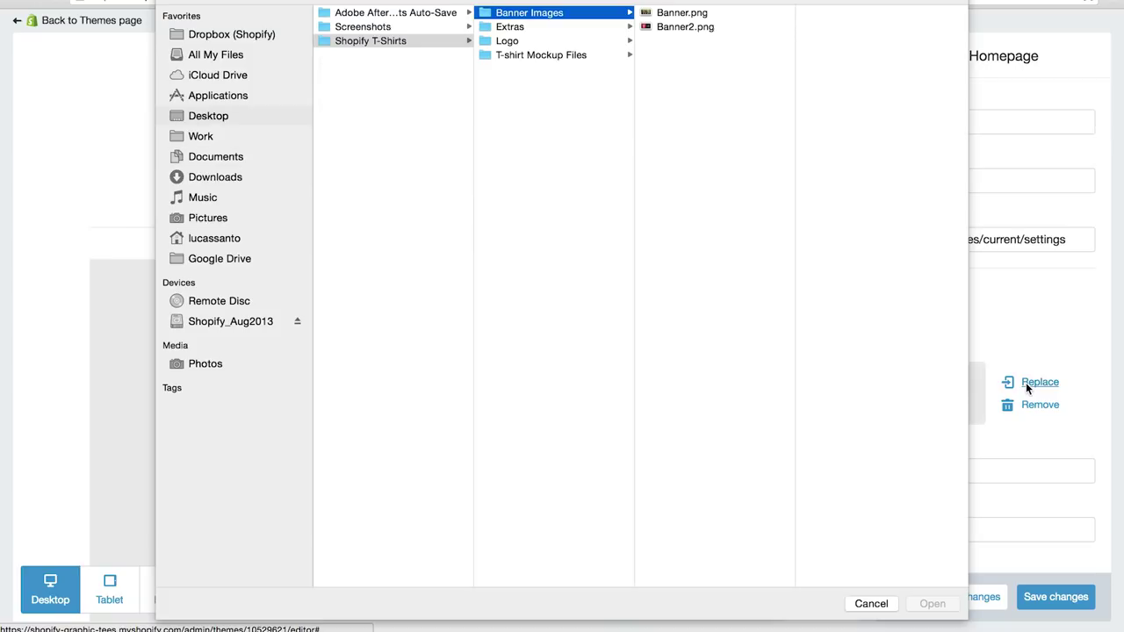
pyautogui.click(681, 12)
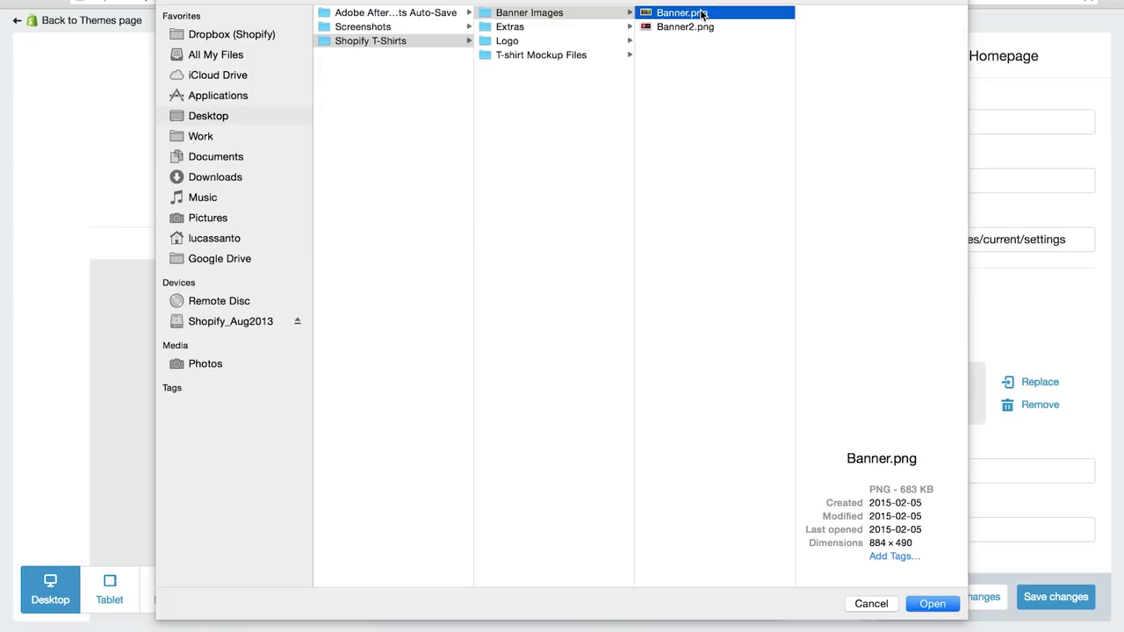
pyautogui.click(934, 606)
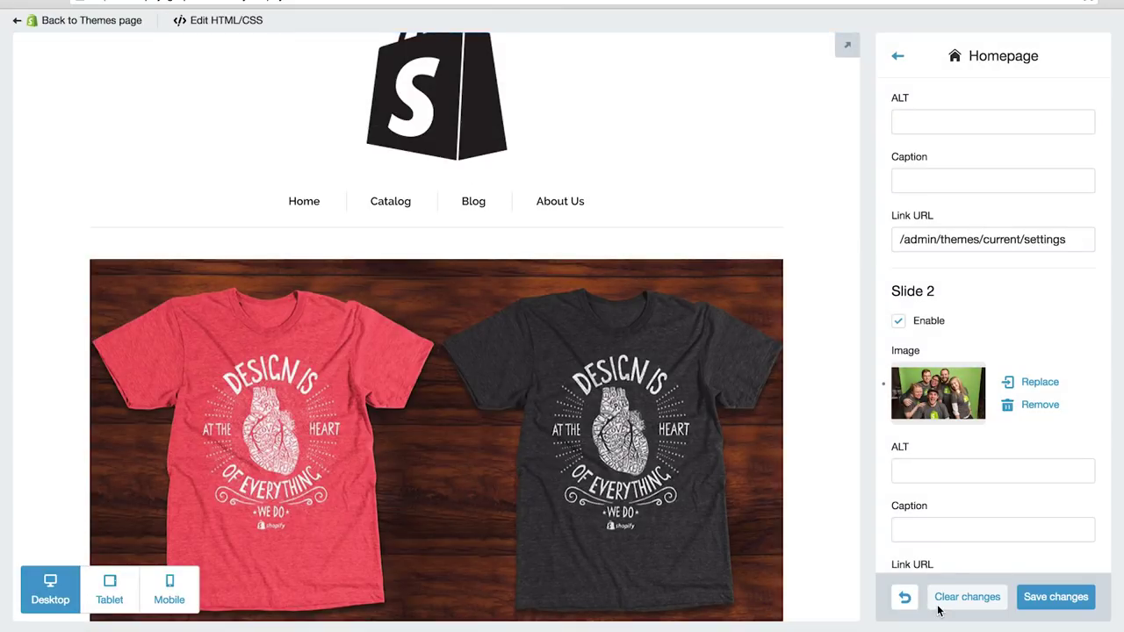
pyautogui.scroll(-2, 838, 431)
pyautogui.scroll(-3, 840, 431)
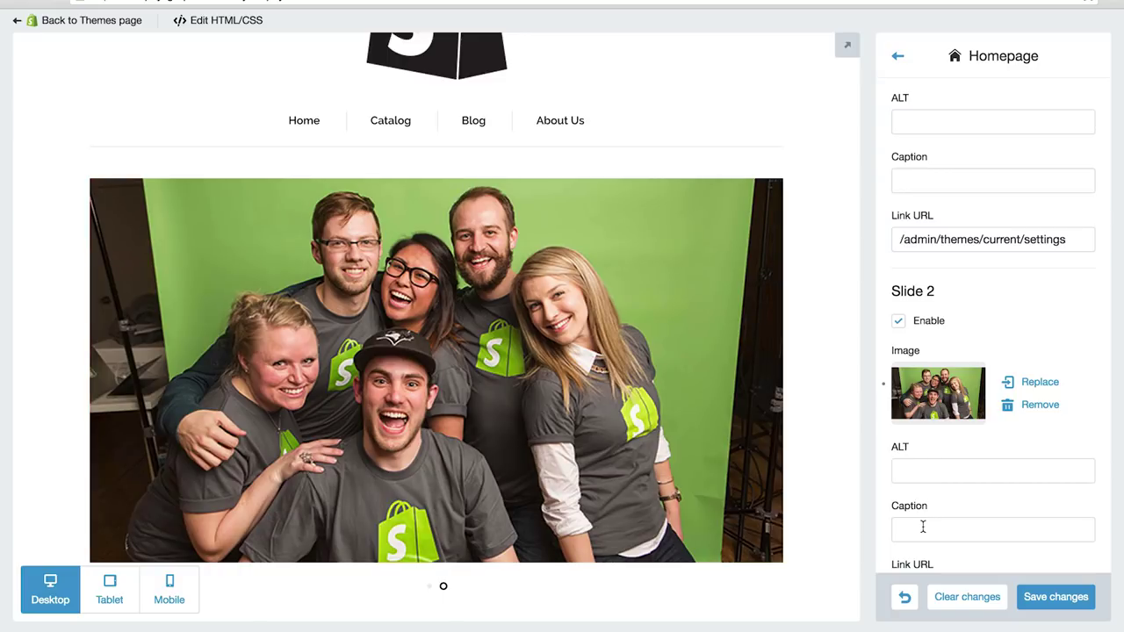
# Step: Disable Slide 2 so only the T-shirt banner shows, then return to the theme settings list
pyautogui.click(923, 527)
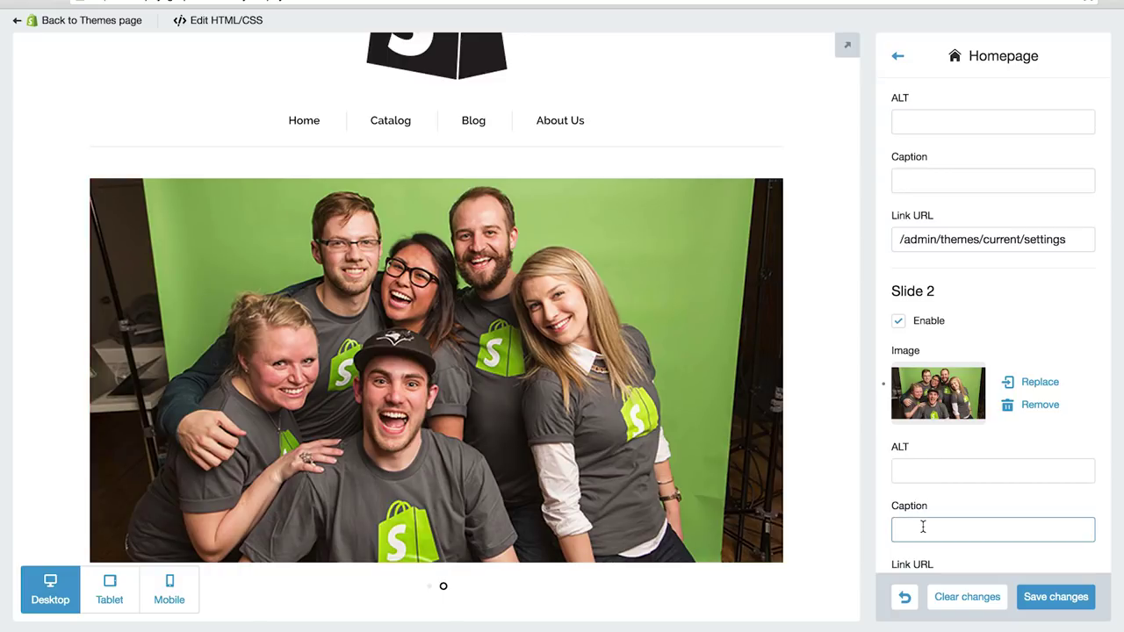
pyautogui.click(899, 322)
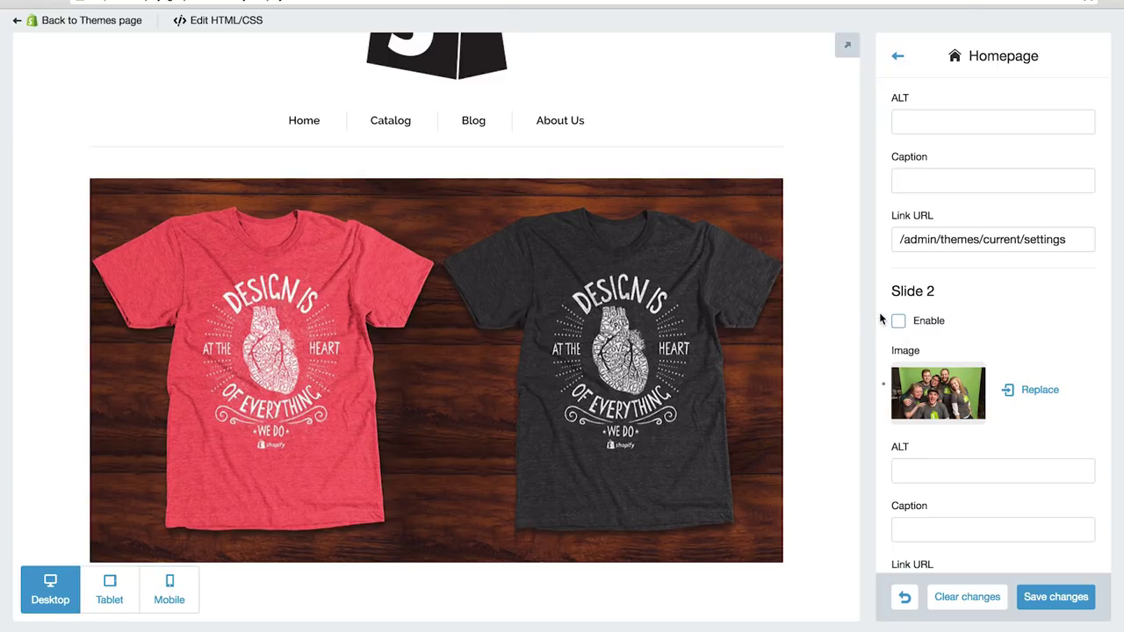
pyautogui.scroll(-2, 845, 316)
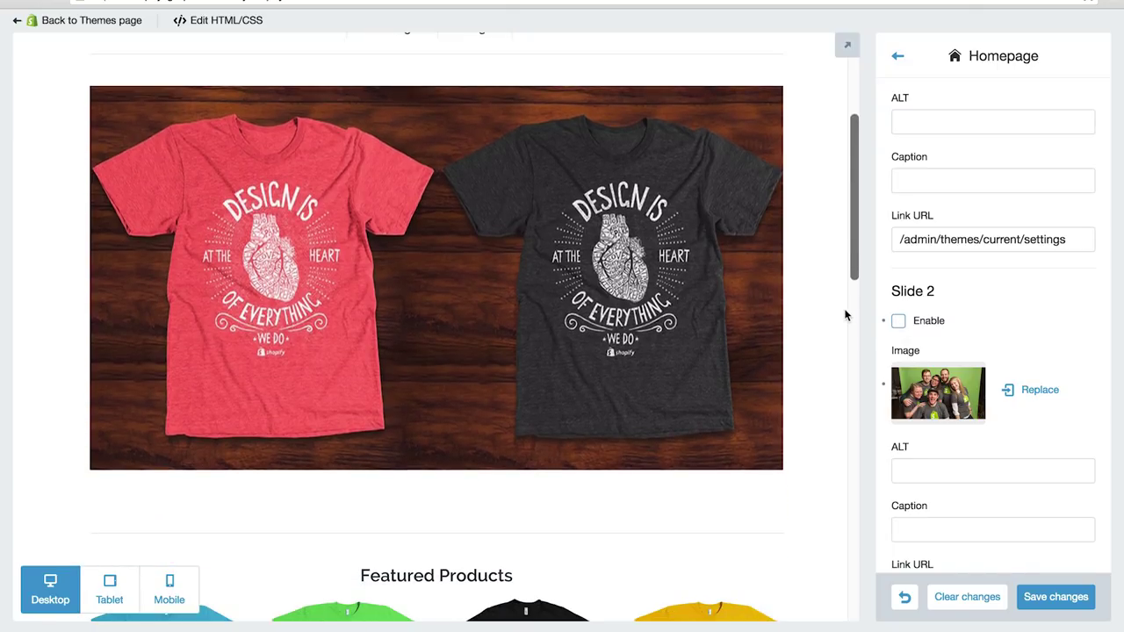
pyautogui.click(897, 56)
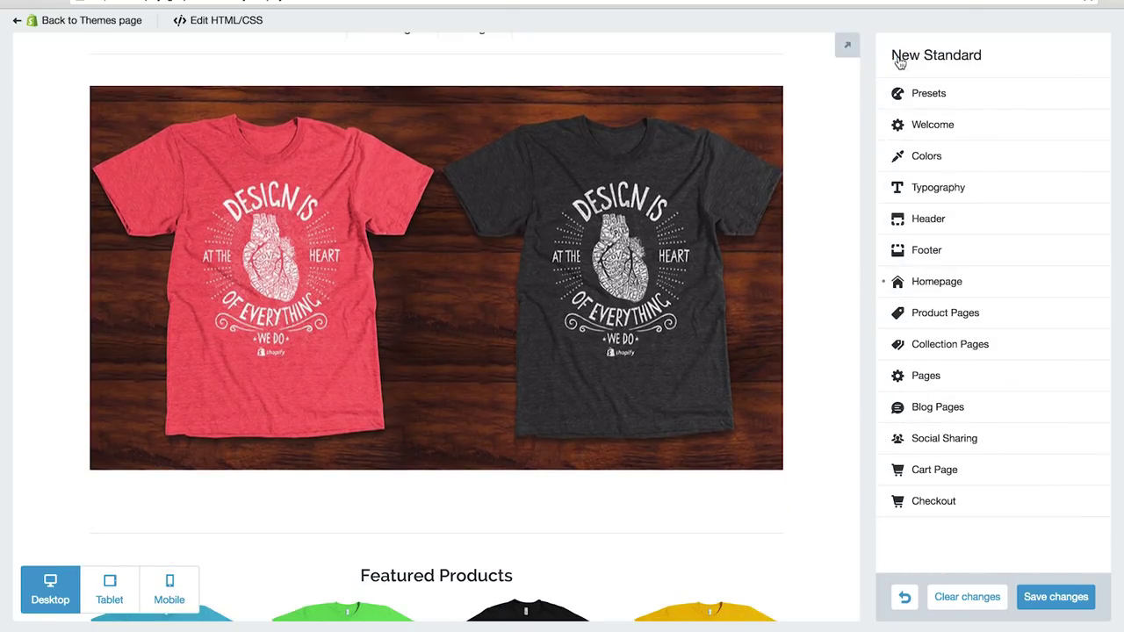
# Step: In the Footer settings, delete the Google+ social link URL
pyautogui.click(936, 252)
pyautogui.scroll(-2, 934, 254)
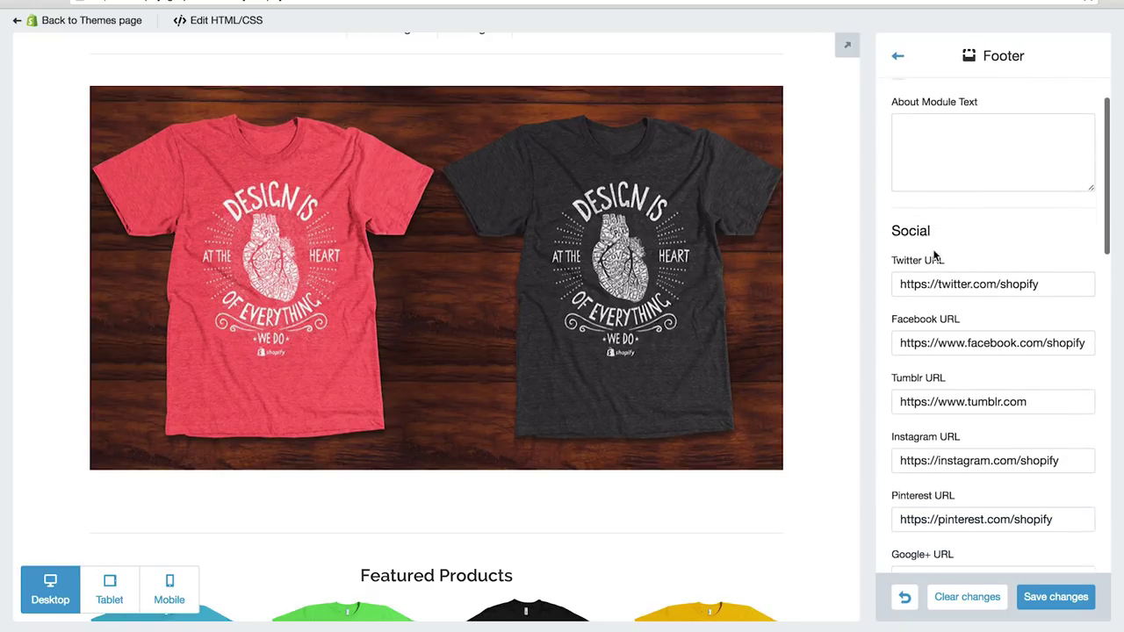
pyautogui.click(990, 279)
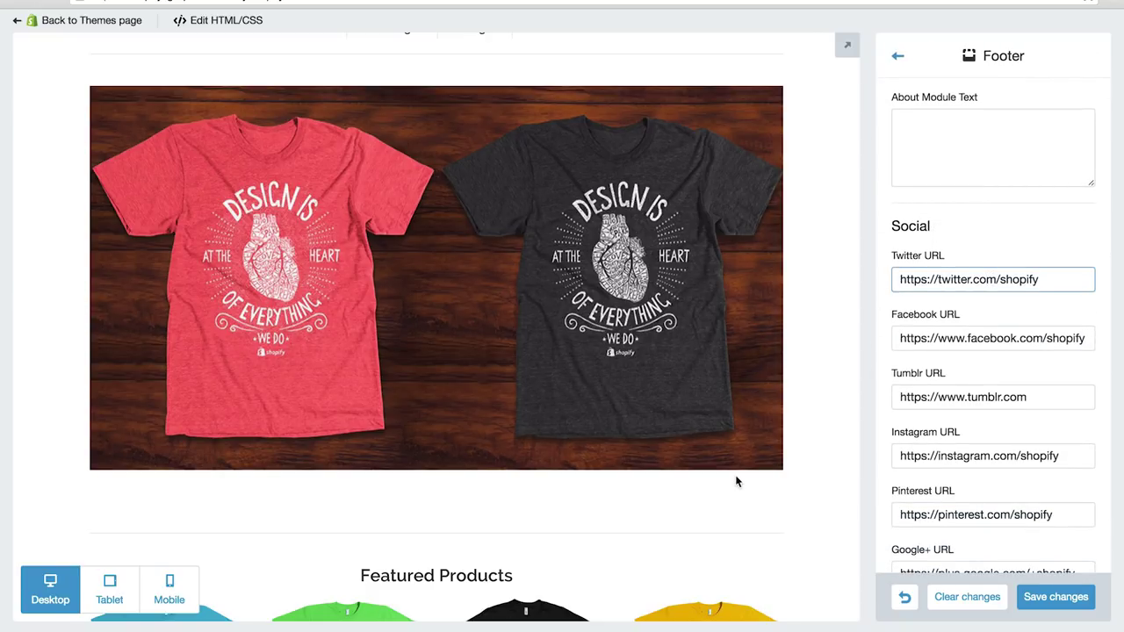
pyautogui.scroll(-10, 736, 481)
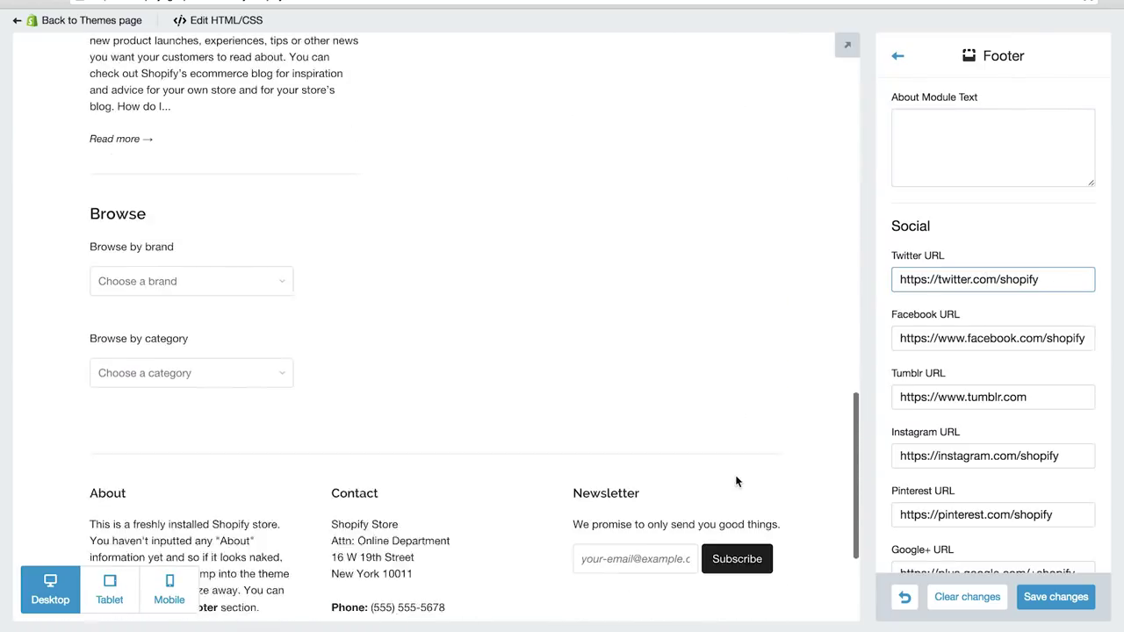
pyautogui.scroll(-3, 736, 481)
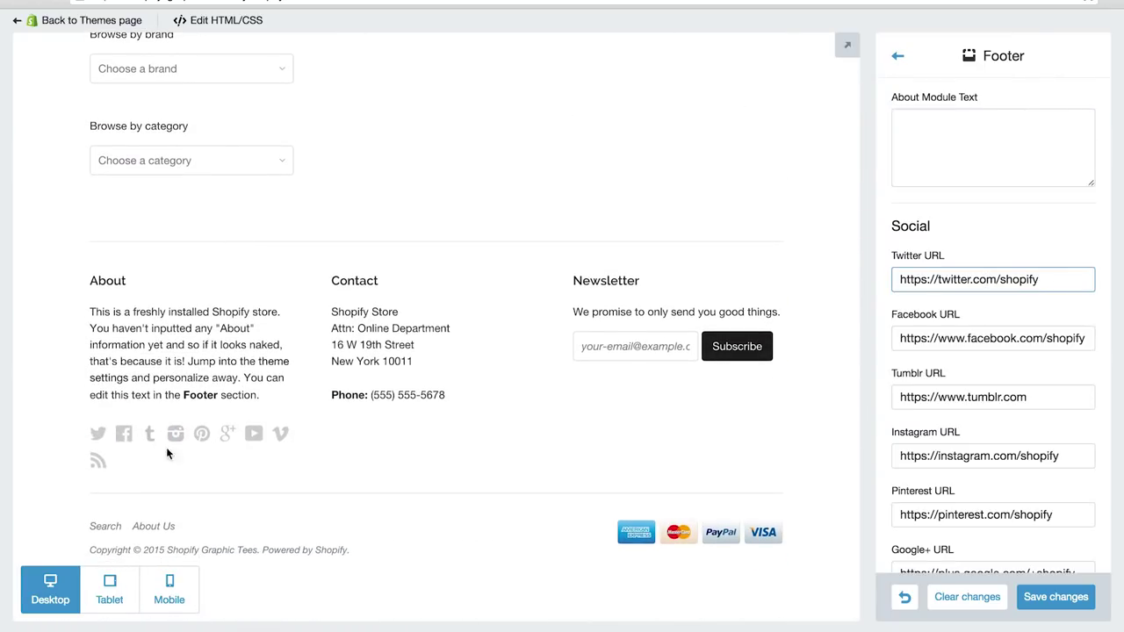
pyautogui.scroll(-5, 963, 454)
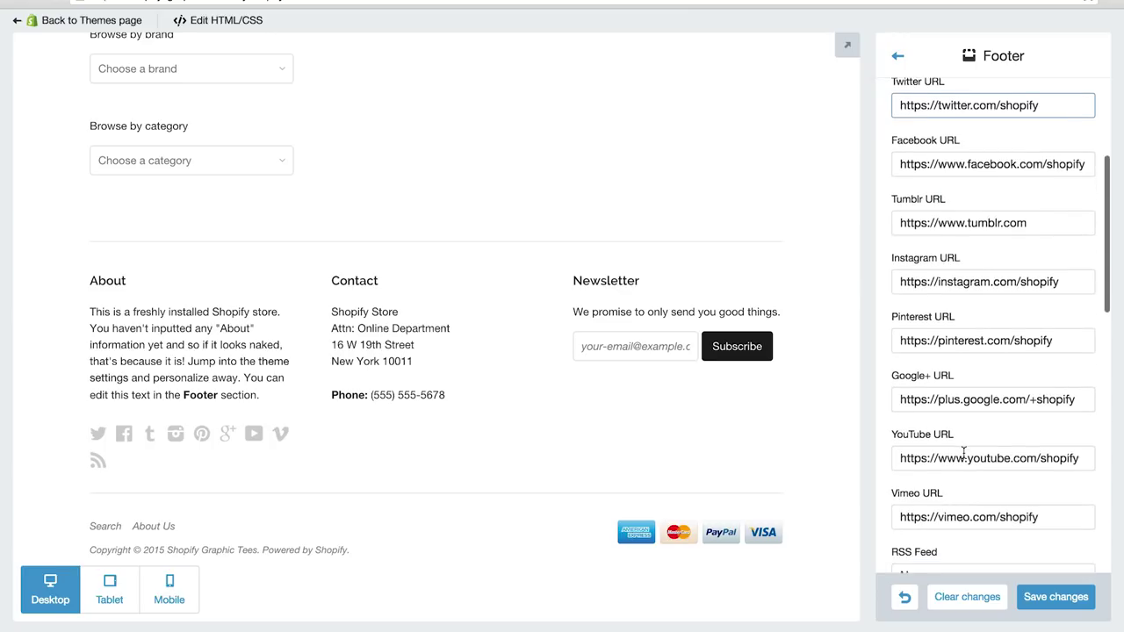
pyautogui.scroll(3, 963, 457)
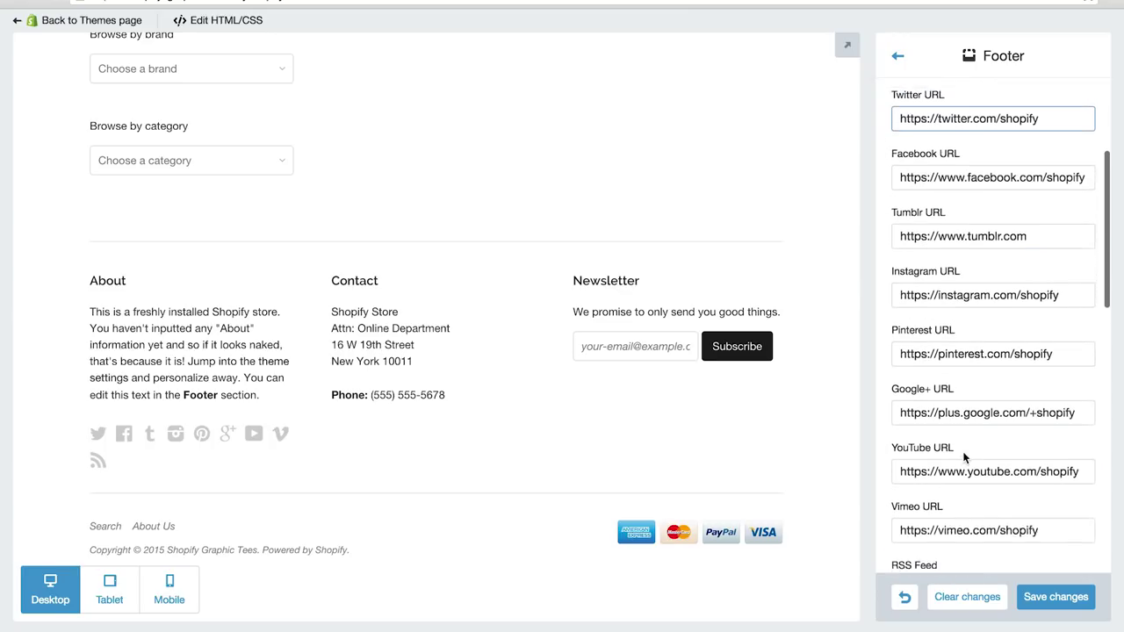
pyautogui.click(931, 420)
pyautogui.moveTo(931, 420); pyautogui.dragTo(1087, 418)
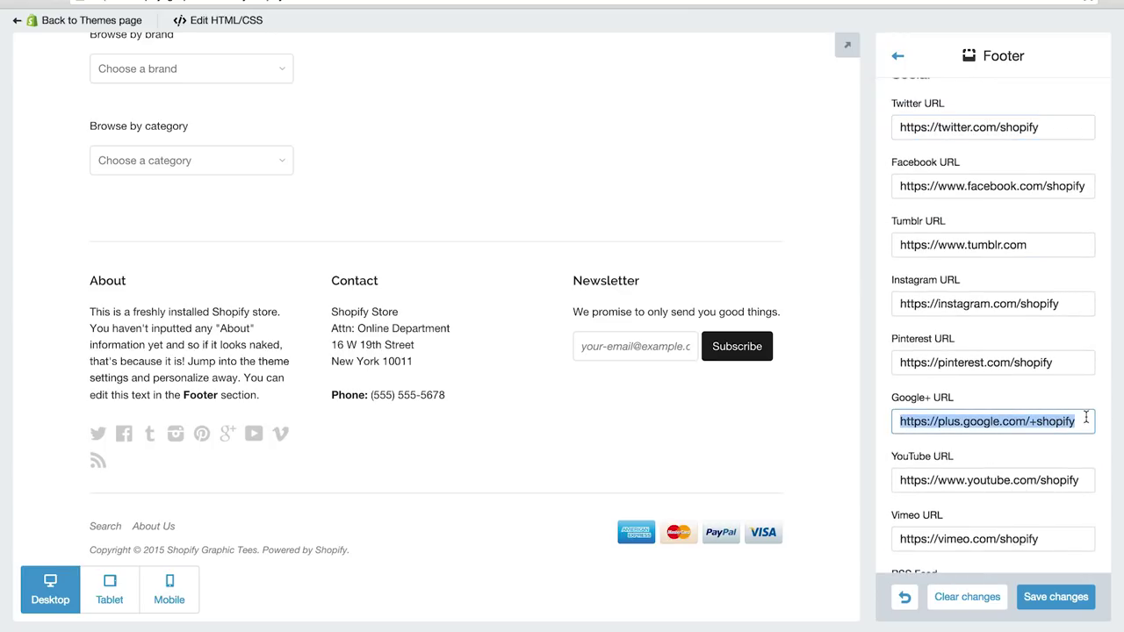
pyautogui.press('BackSpace')
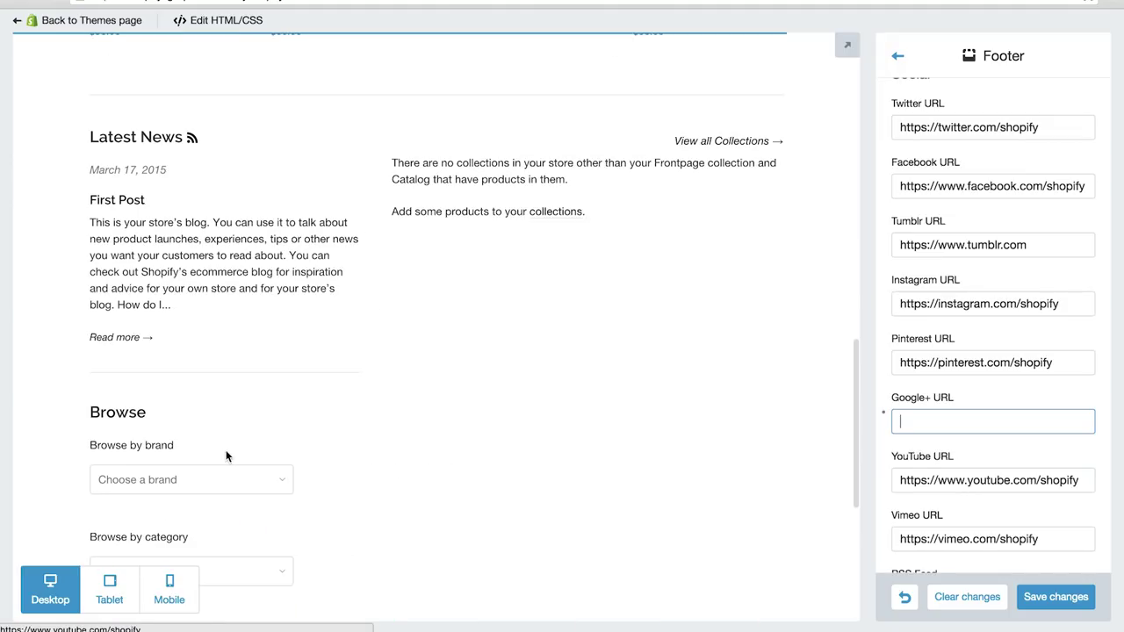
# Step: Save the theme changes and go back to the Themes page
pyautogui.scroll(-5, 286, 434)
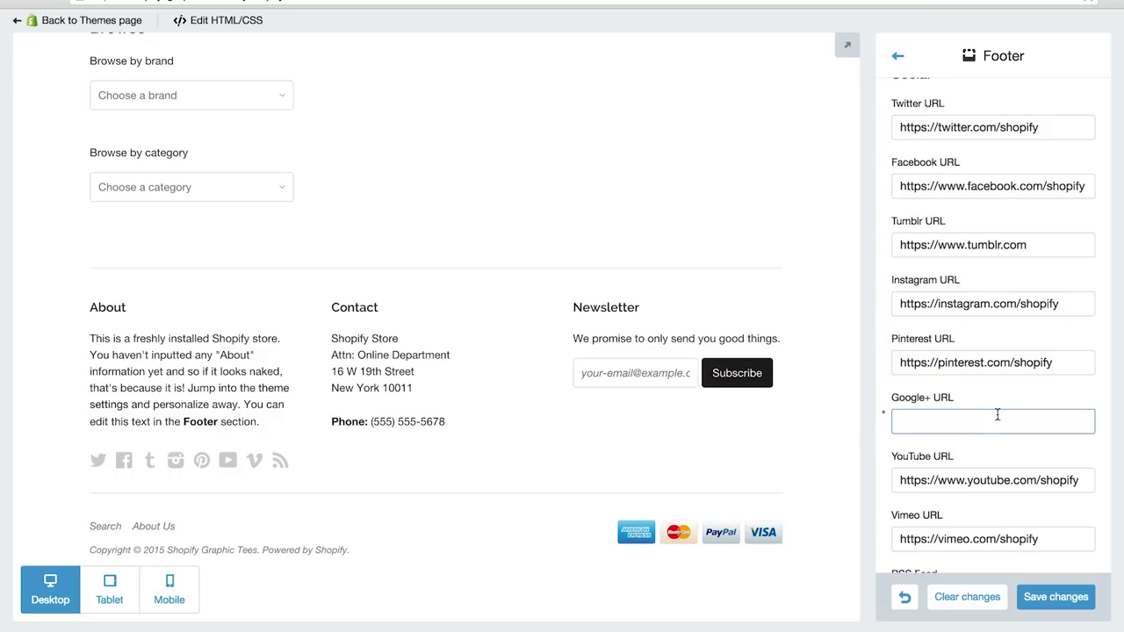
pyautogui.scroll(-5, 998, 415)
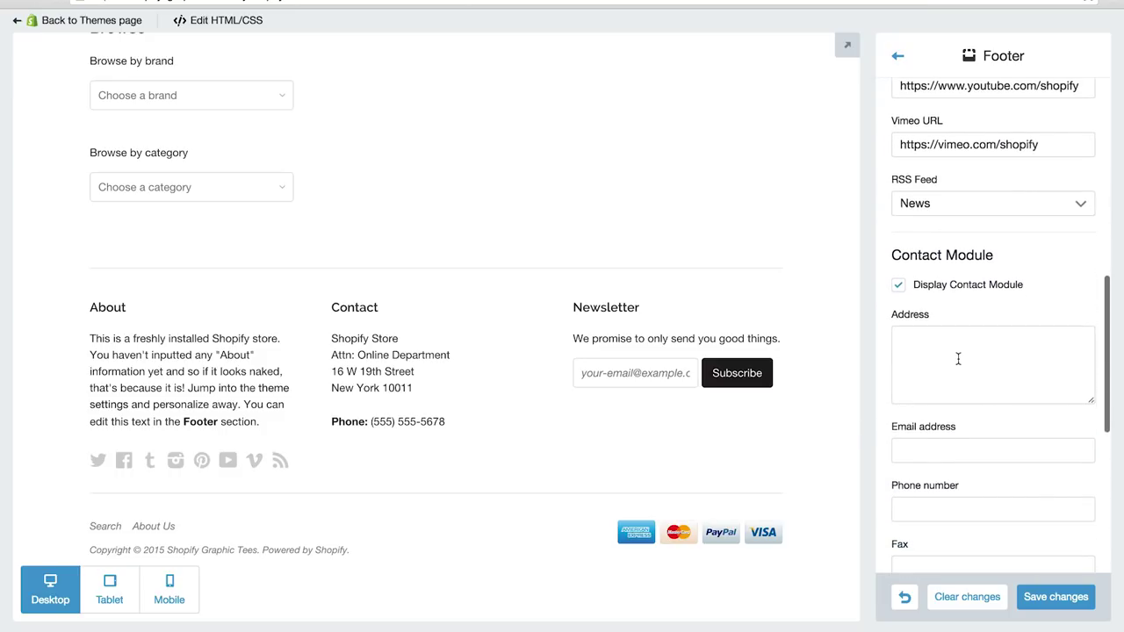
pyautogui.click(958, 358)
pyautogui.scroll(-3, 957, 358)
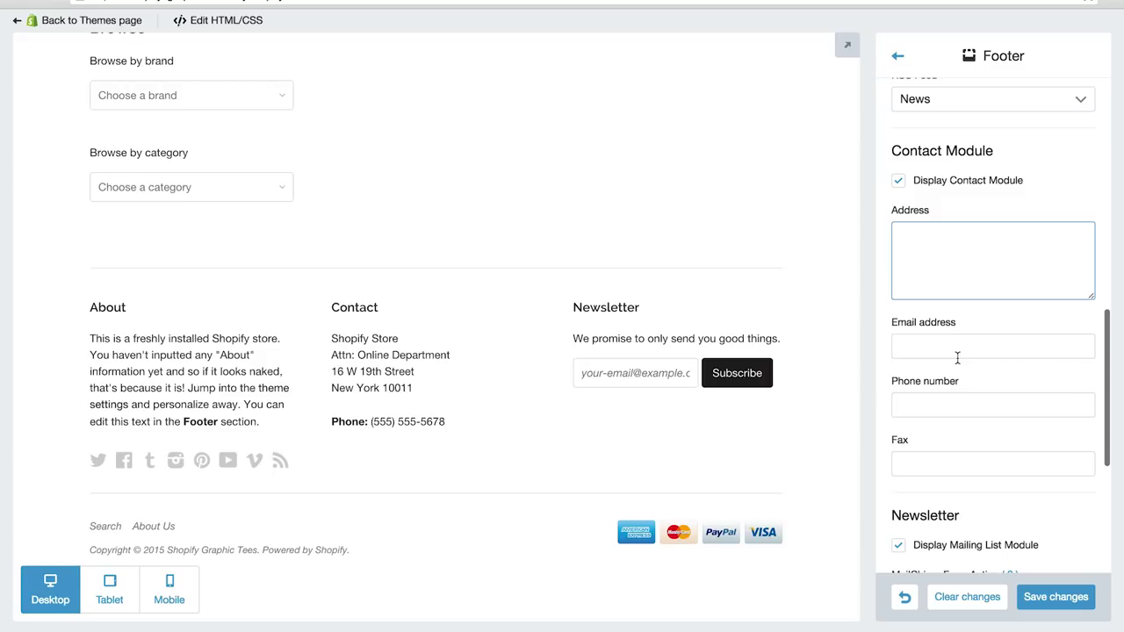
pyautogui.click(1073, 598)
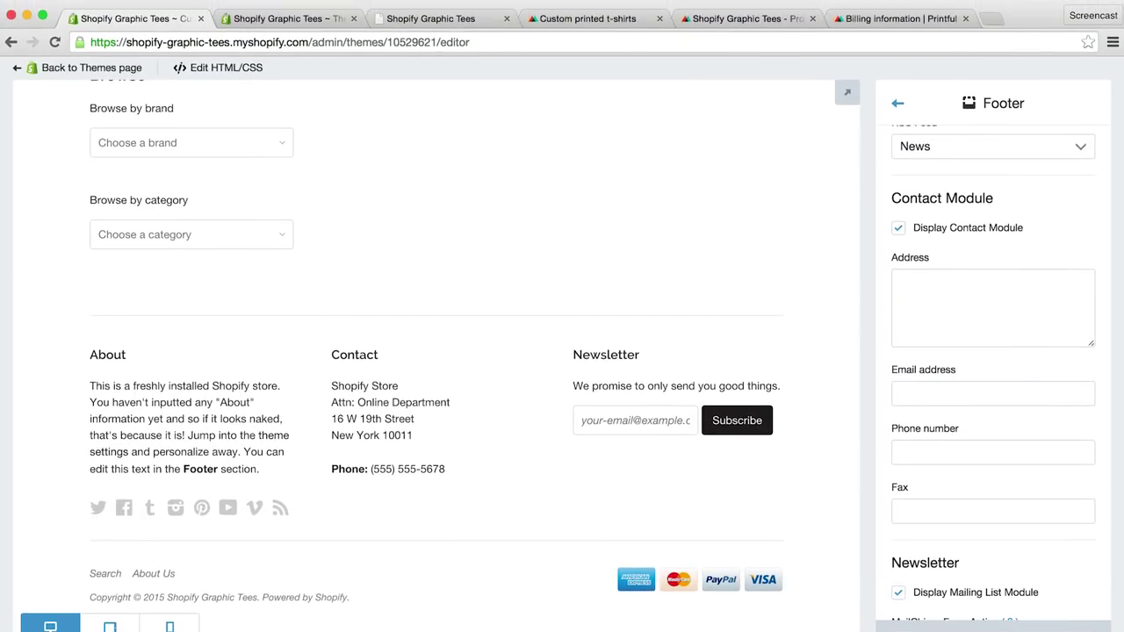
pyautogui.scroll(15, 562, 501)
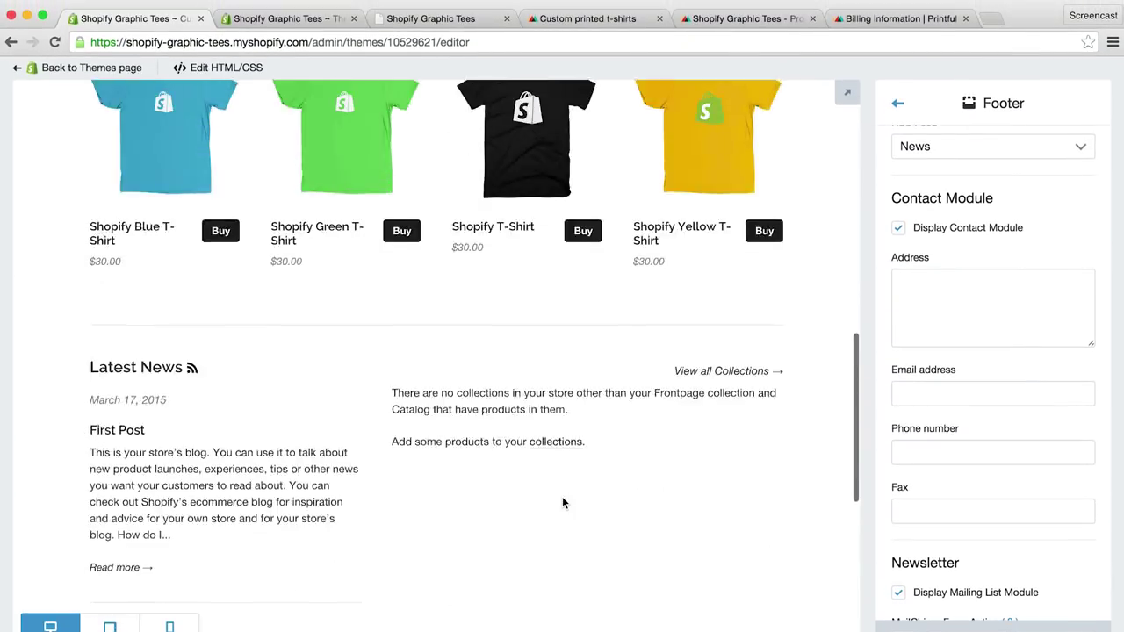
pyautogui.scroll(5, 565, 504)
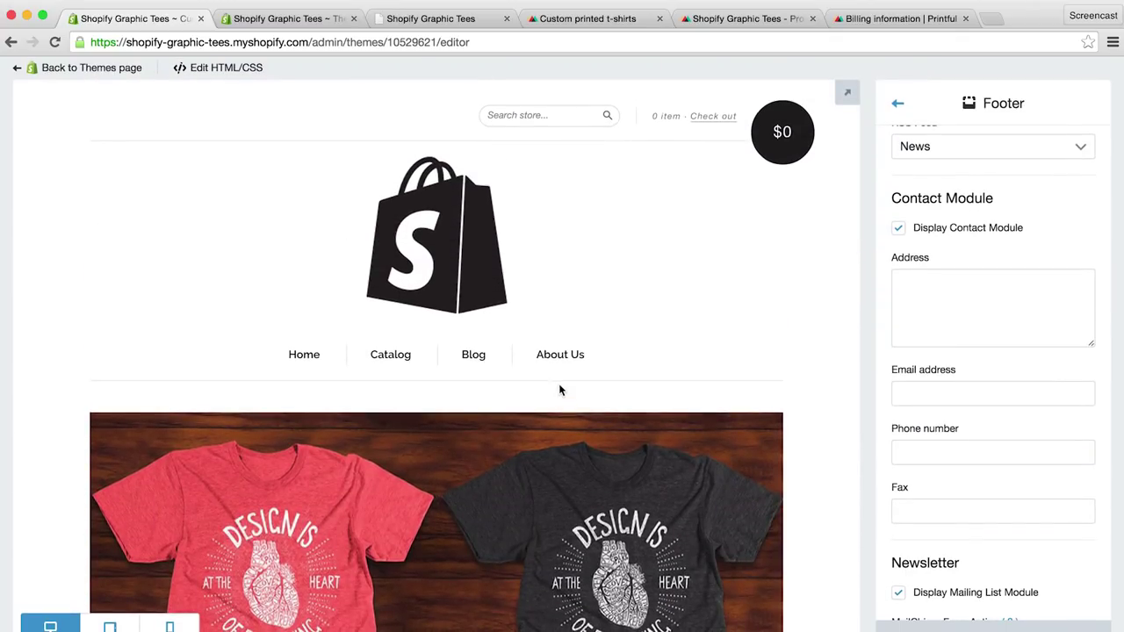
pyautogui.click(109, 75)
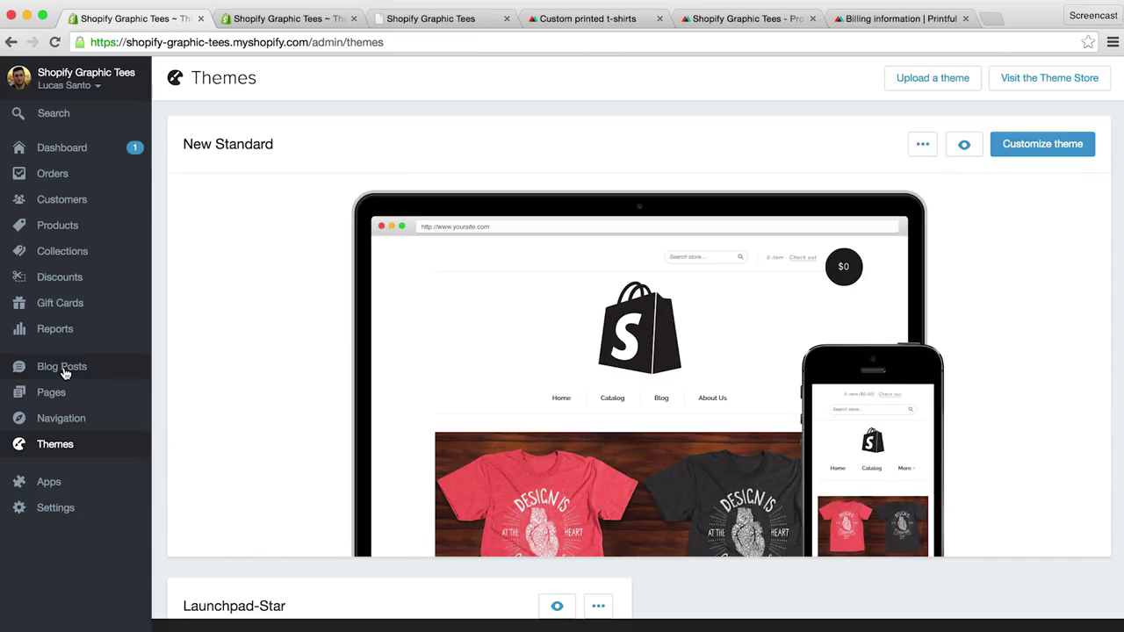
# Step: Look over the About Us and Frontpage pages in the Pages list
pyautogui.click(60, 392)
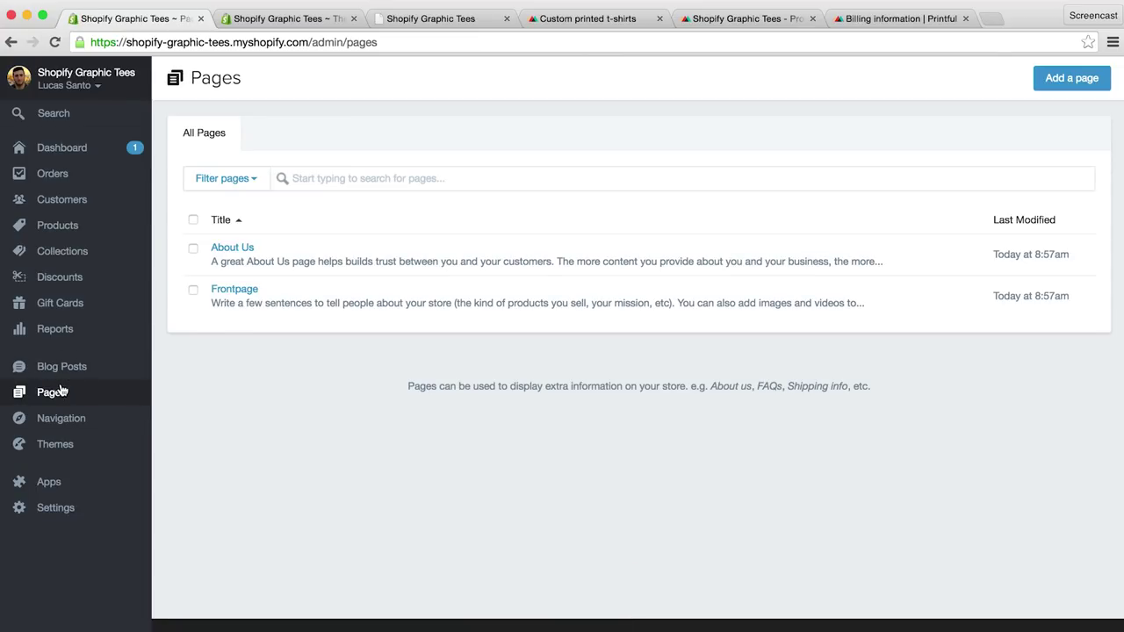
pyautogui.click(240, 249)
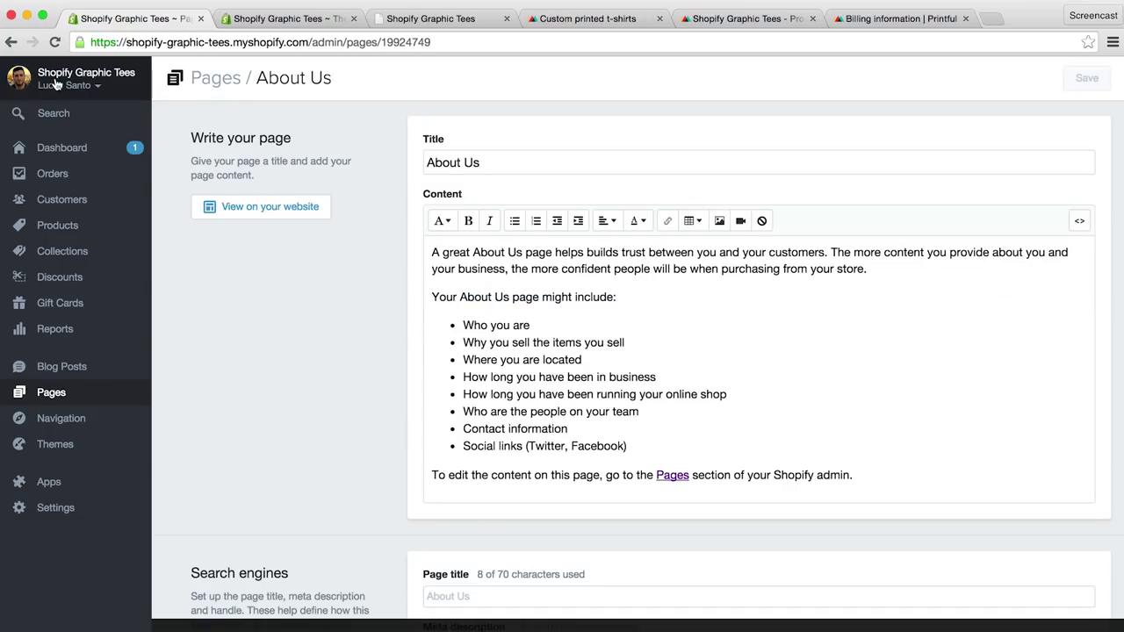
pyautogui.click(12, 42)
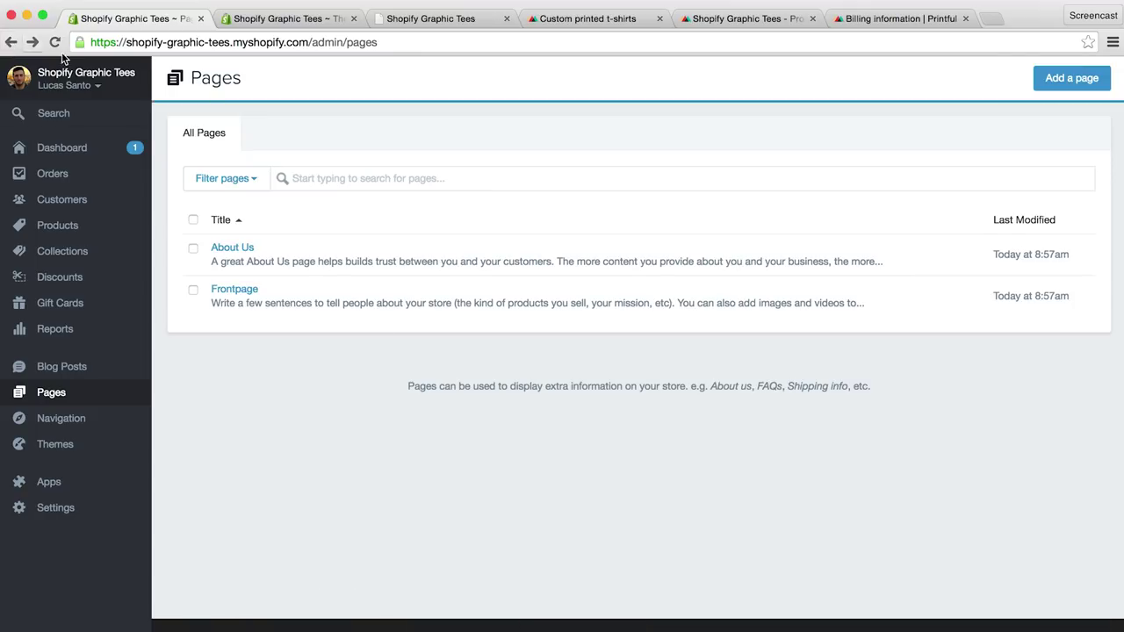
pyautogui.click(244, 292)
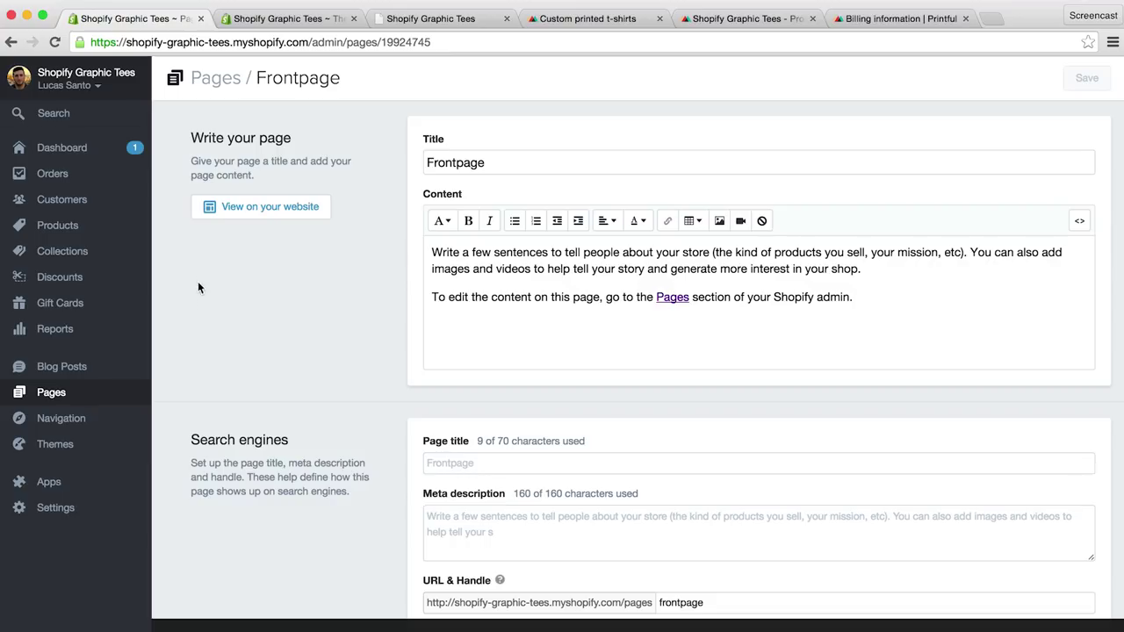
# Step: Go to Blog Posts and start a new blog post
pyautogui.click(79, 367)
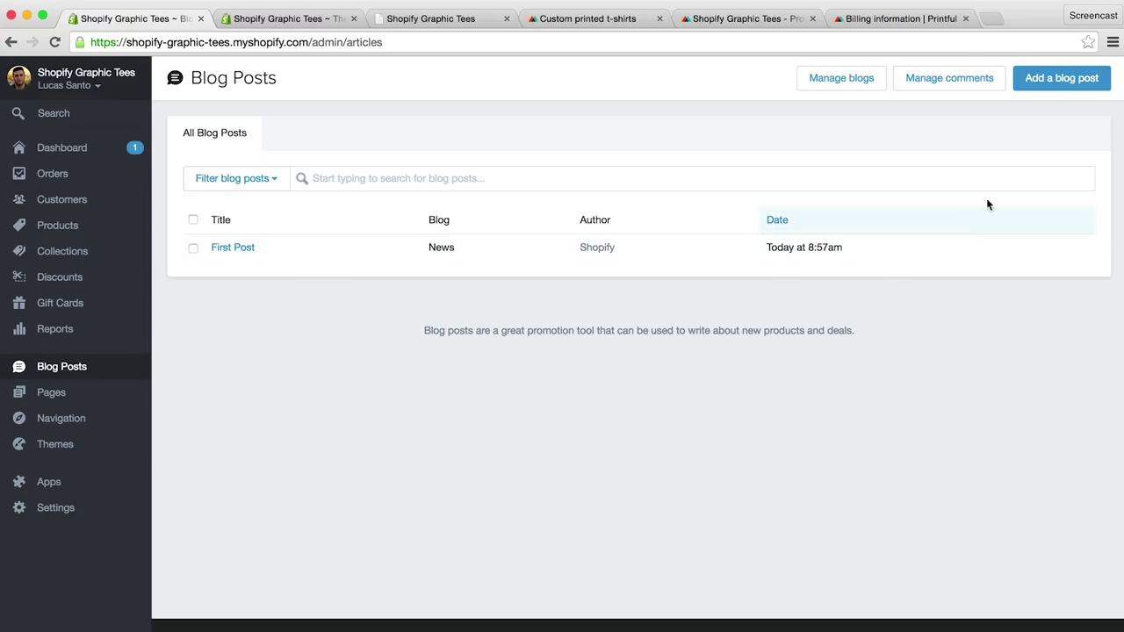
pyautogui.click(1059, 78)
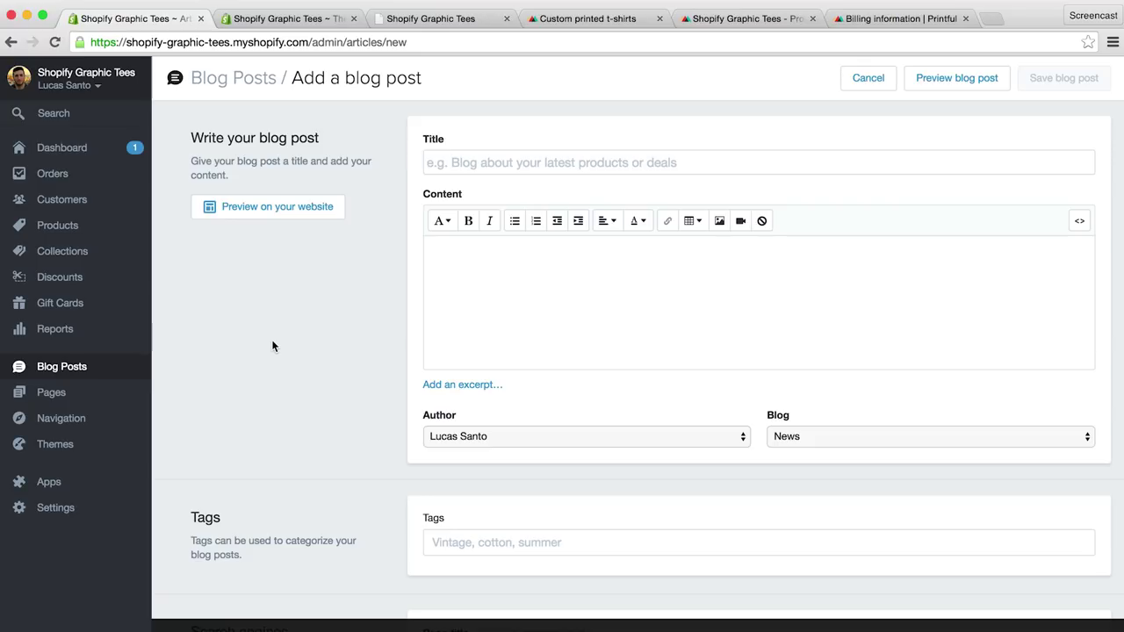
pyautogui.click(53, 511)
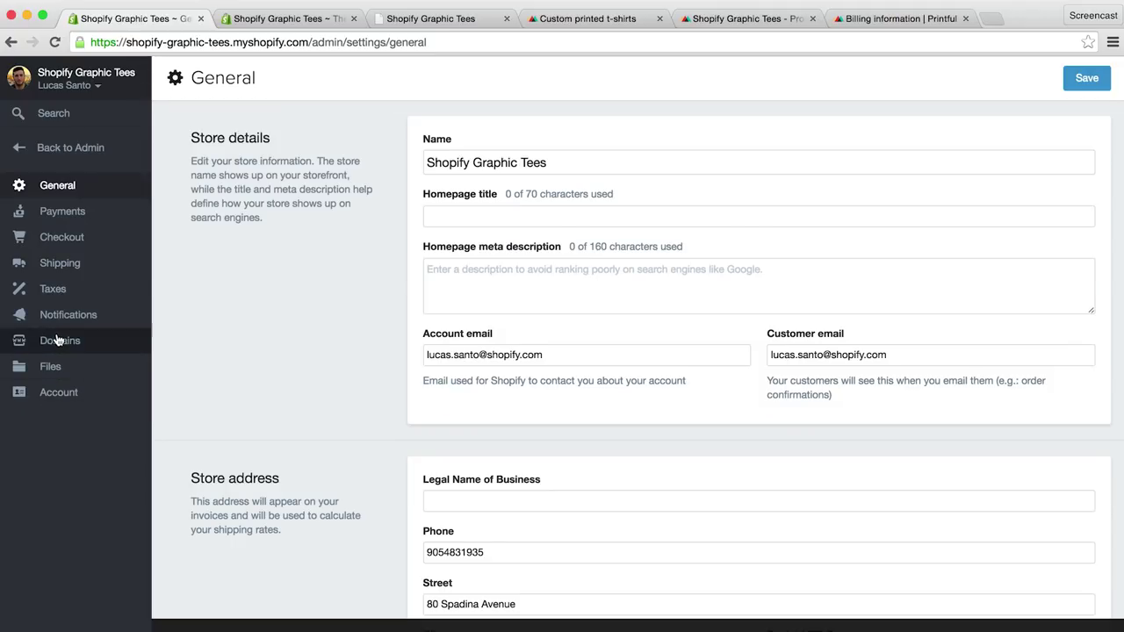
# Step: In Domains settings, review the Buy a domain endings (keeping .com) and Add an existing domain, closing both
pyautogui.click(59, 341)
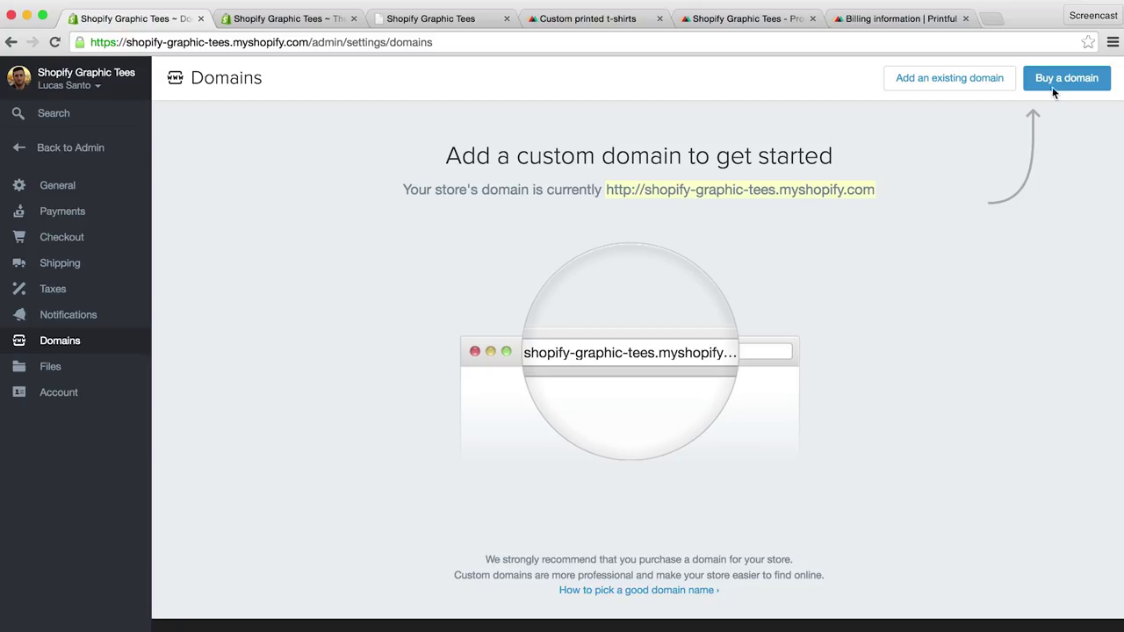
pyautogui.click(1058, 79)
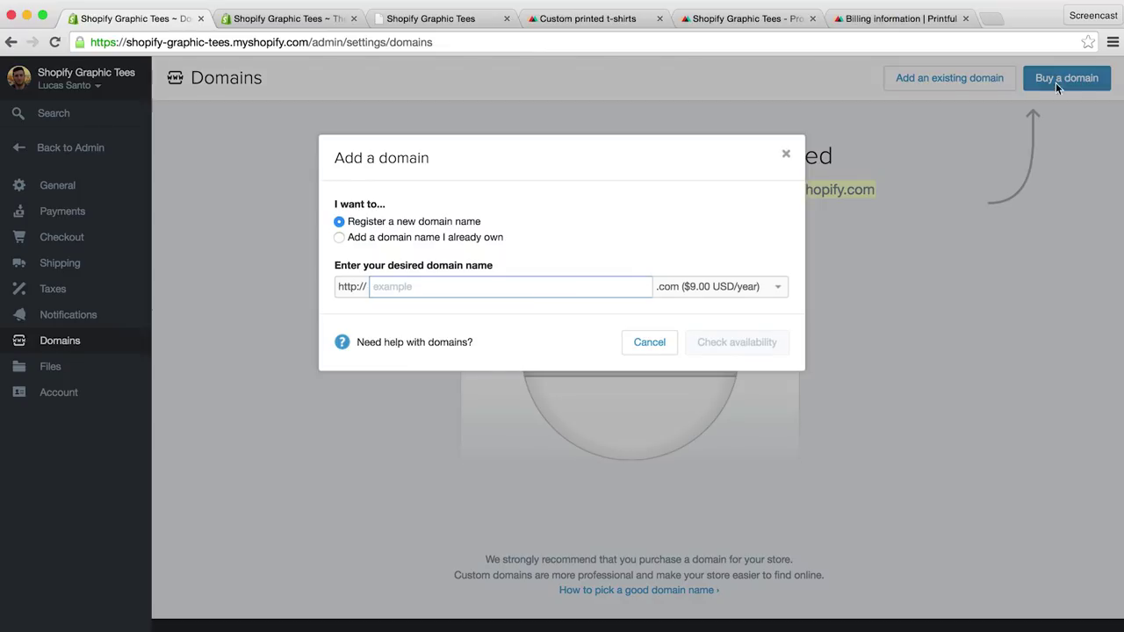
pyautogui.click(688, 281)
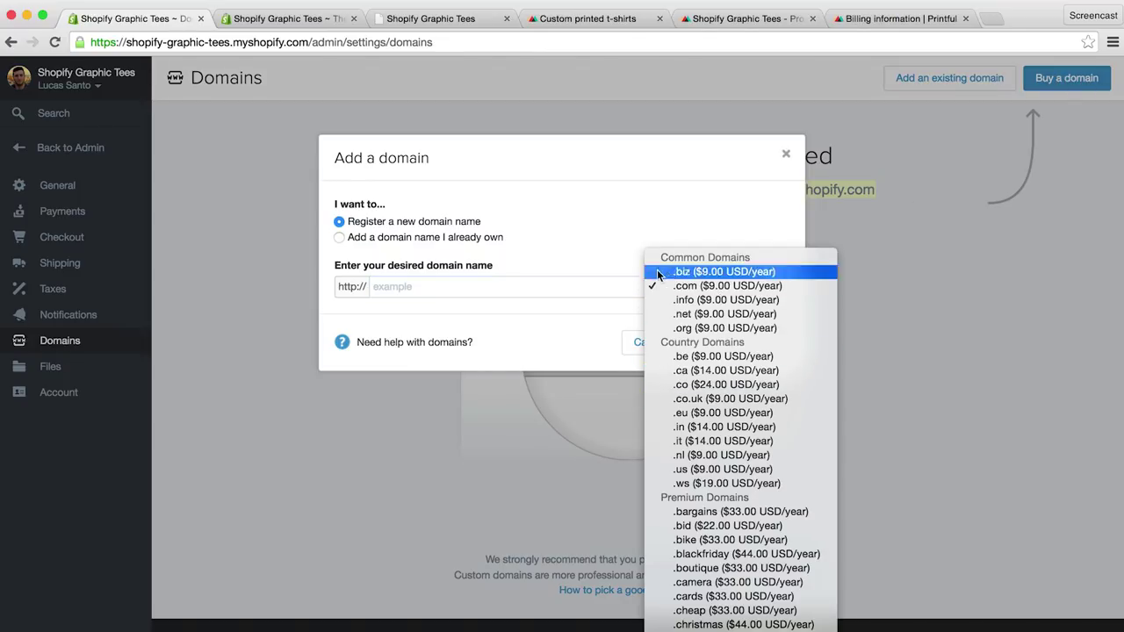
pyautogui.click(633, 238)
pyautogui.click(786, 153)
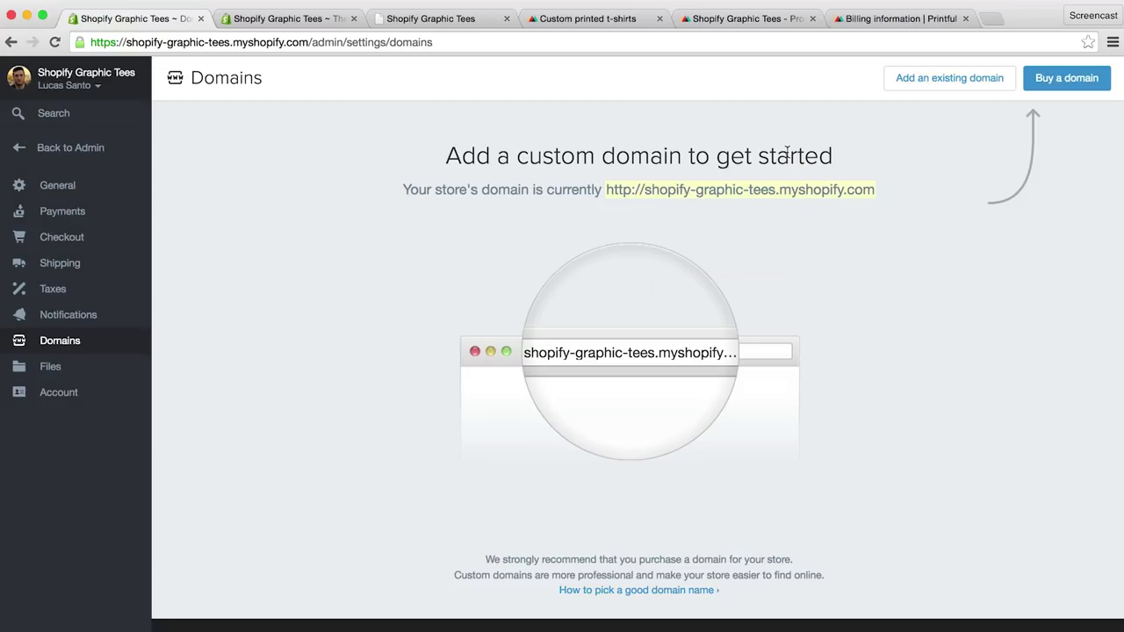
pyautogui.click(938, 82)
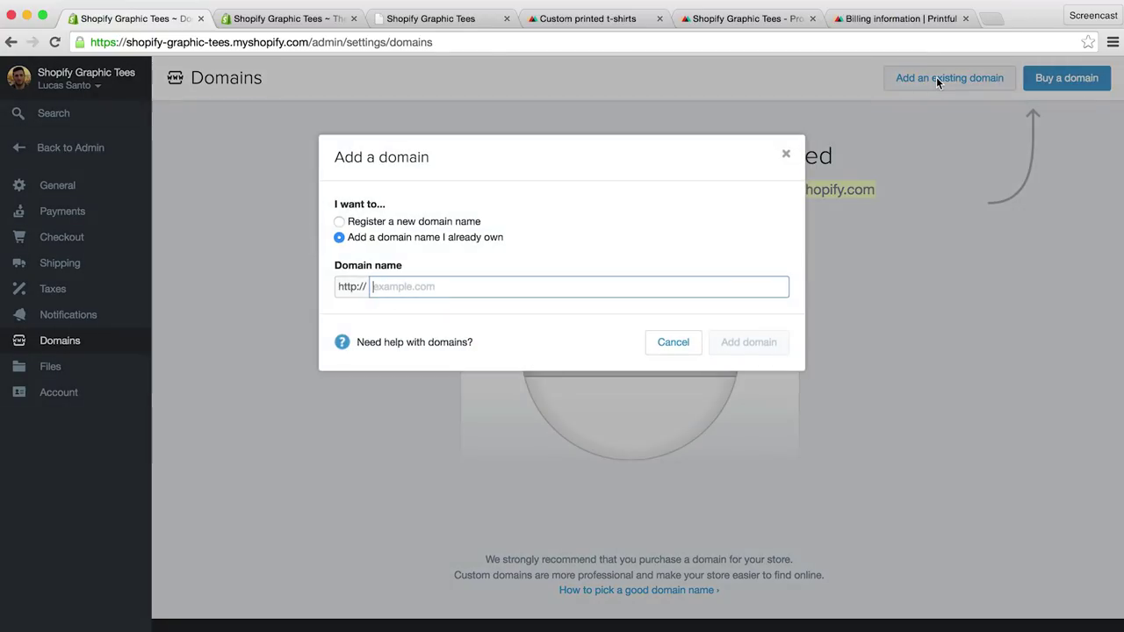
pyautogui.click(786, 153)
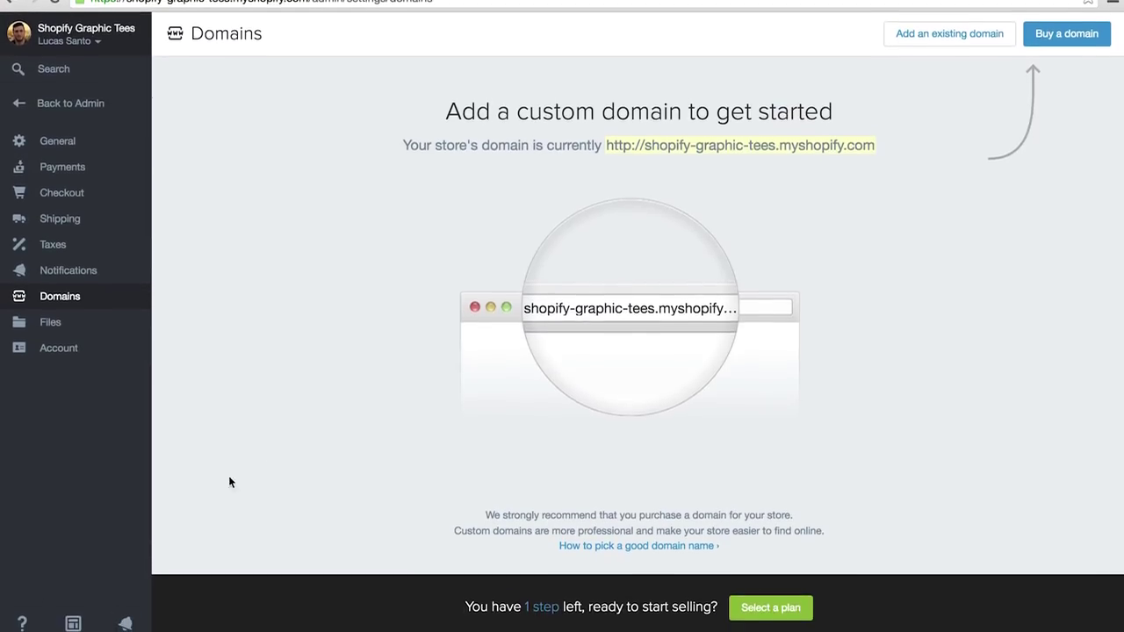
# Step: Preview the live storefront homepage and go to the Catalog of all products
pyautogui.click(73, 617)
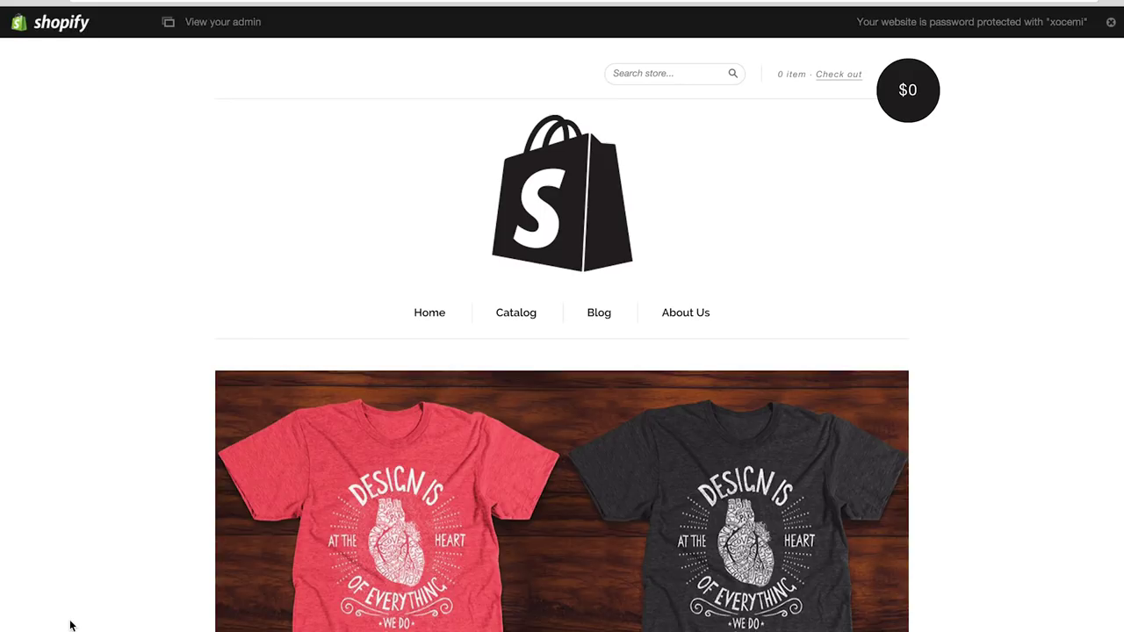
pyautogui.scroll(-3, 135, 400)
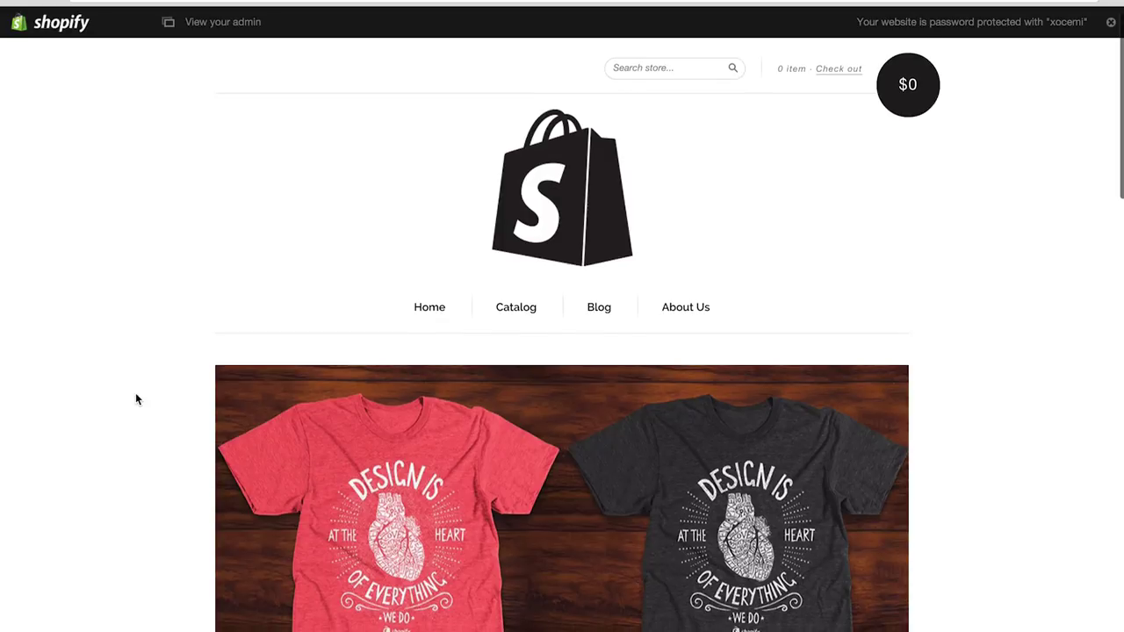
pyautogui.scroll(-4, 136, 400)
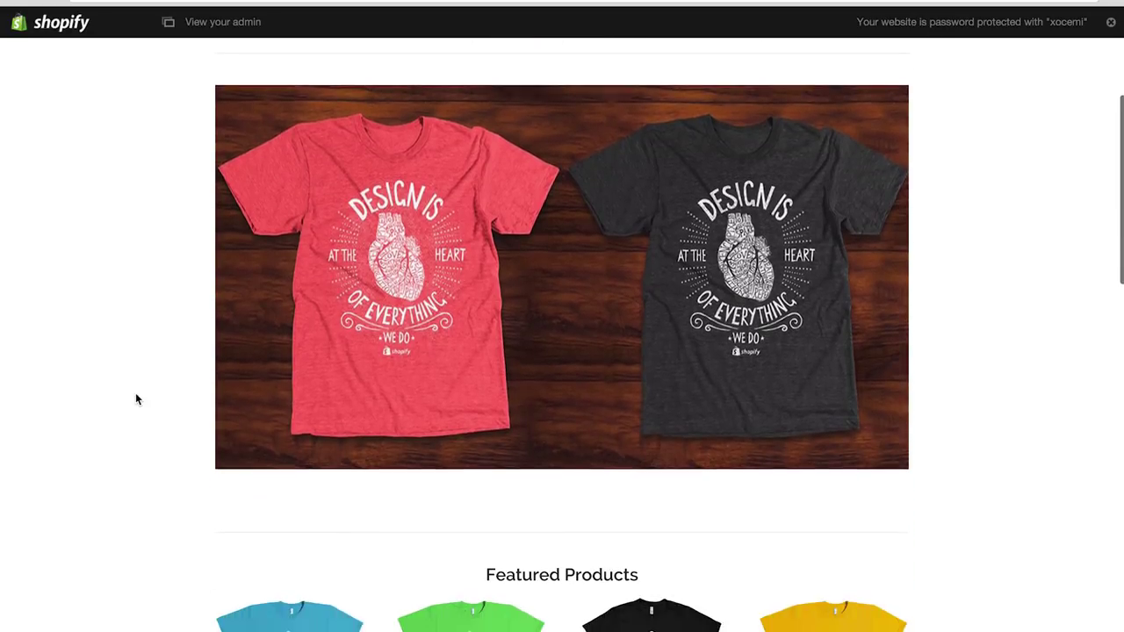
pyautogui.scroll(-1, 135, 399)
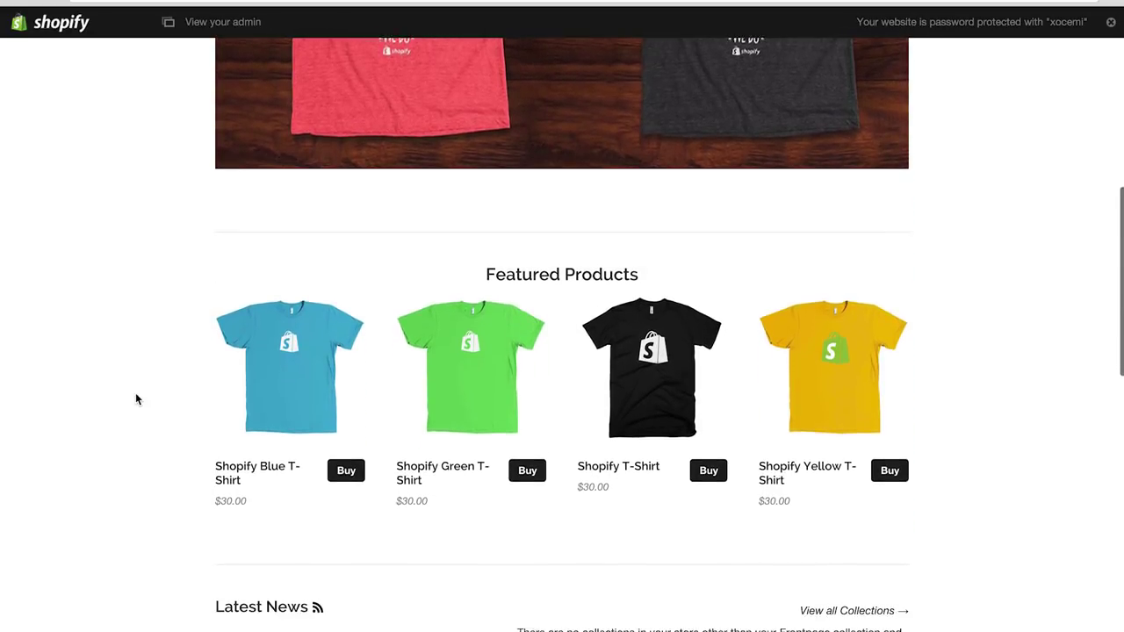
pyautogui.scroll(1, 135, 399)
pyautogui.scroll(5, 135, 399)
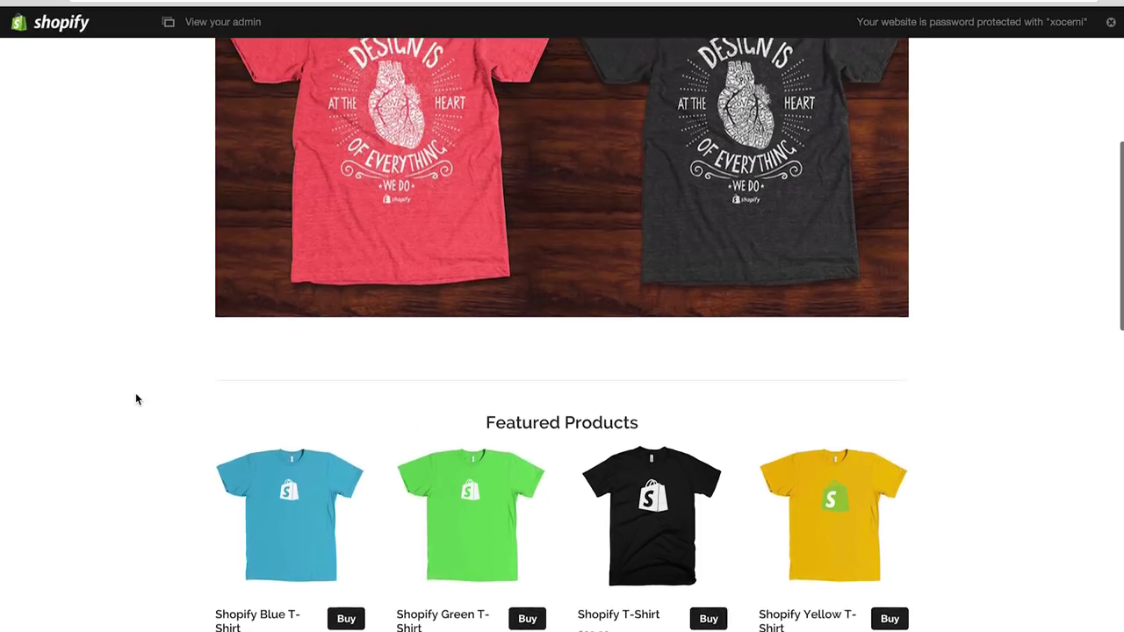
pyautogui.scroll(3, 135, 400)
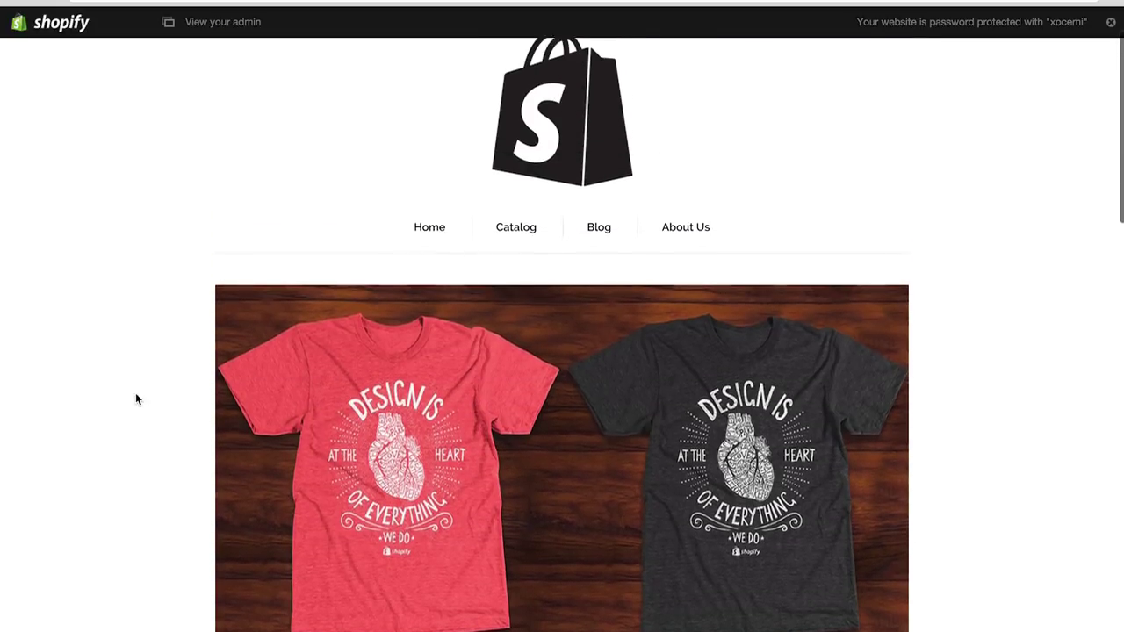
pyautogui.click(520, 276)
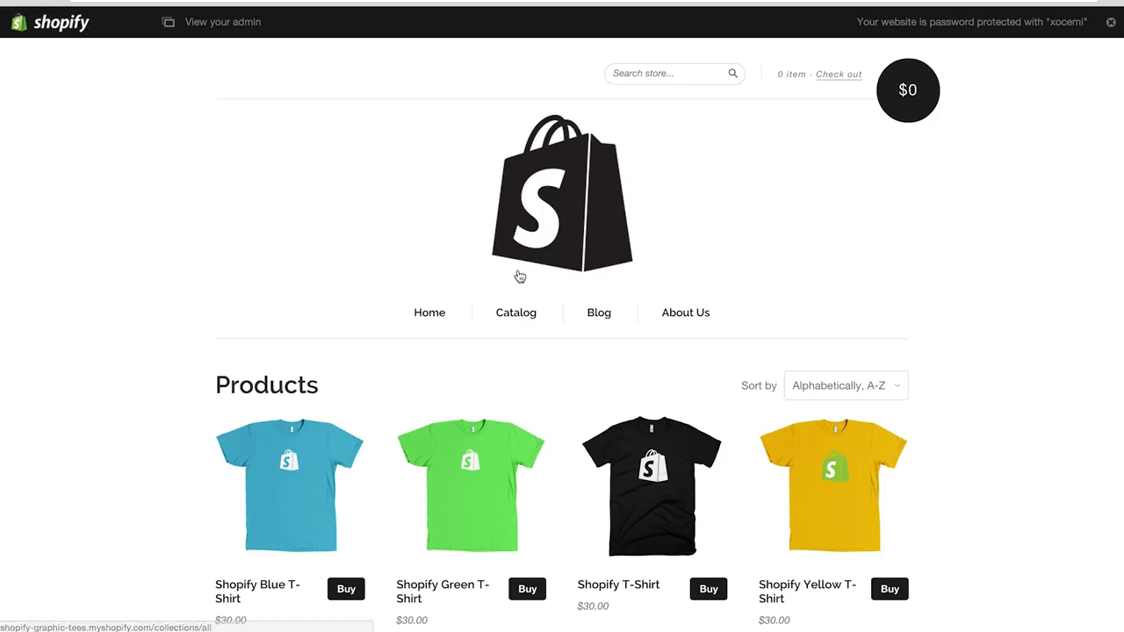
# Step: Add the black Shopify T-Shirt in size medium to the cart
pyautogui.click(708, 592)
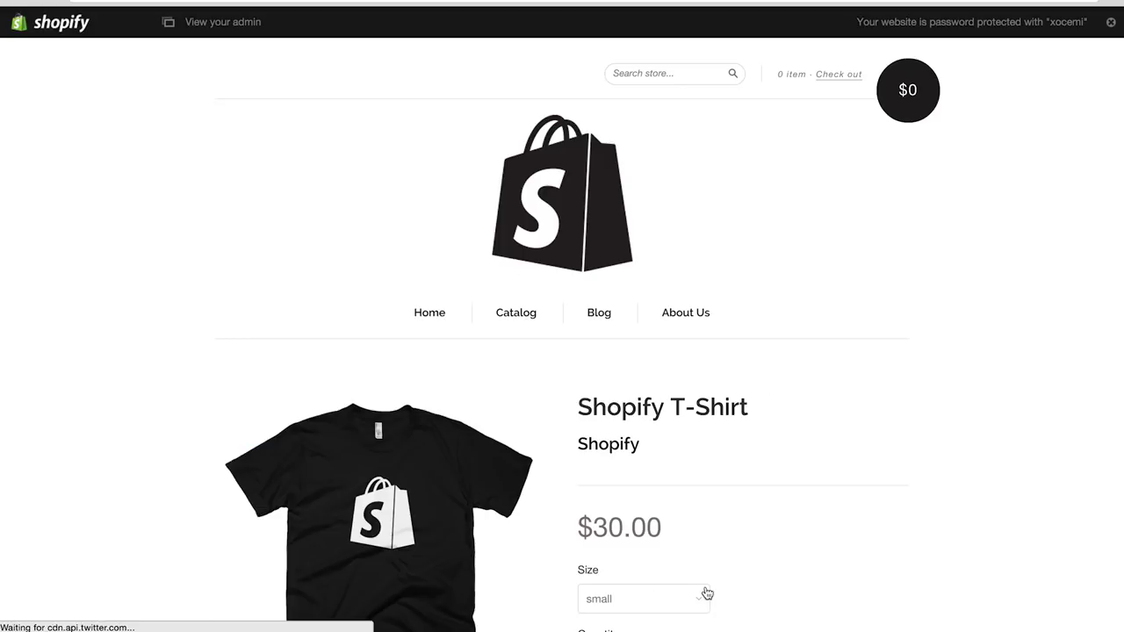
pyautogui.scroll(-3, 747, 464)
pyautogui.click(660, 375)
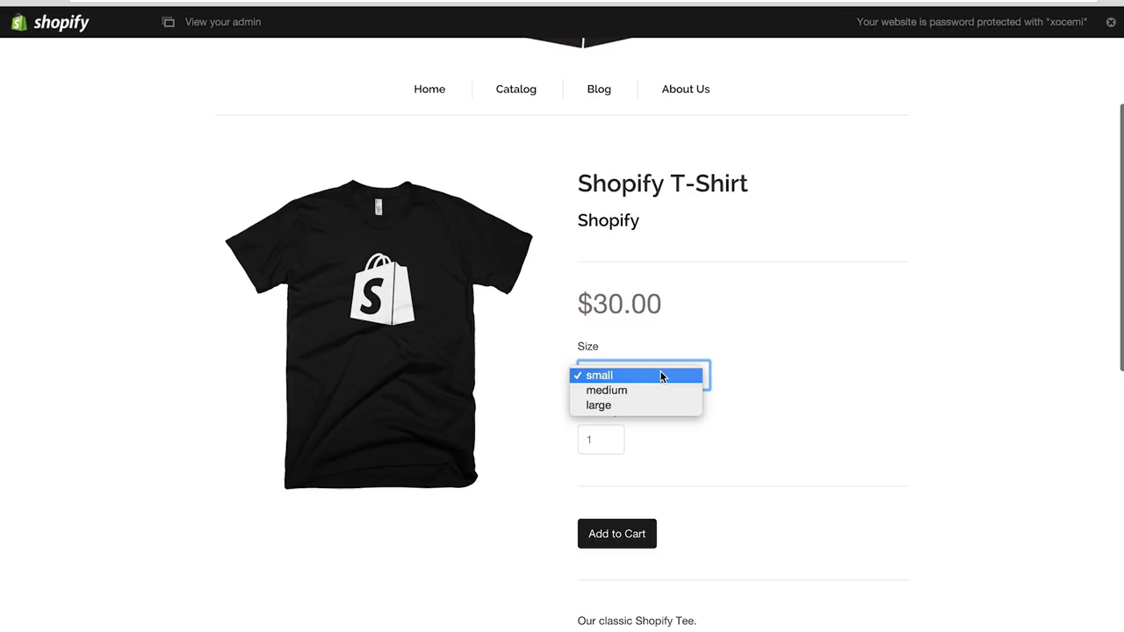
pyautogui.click(648, 387)
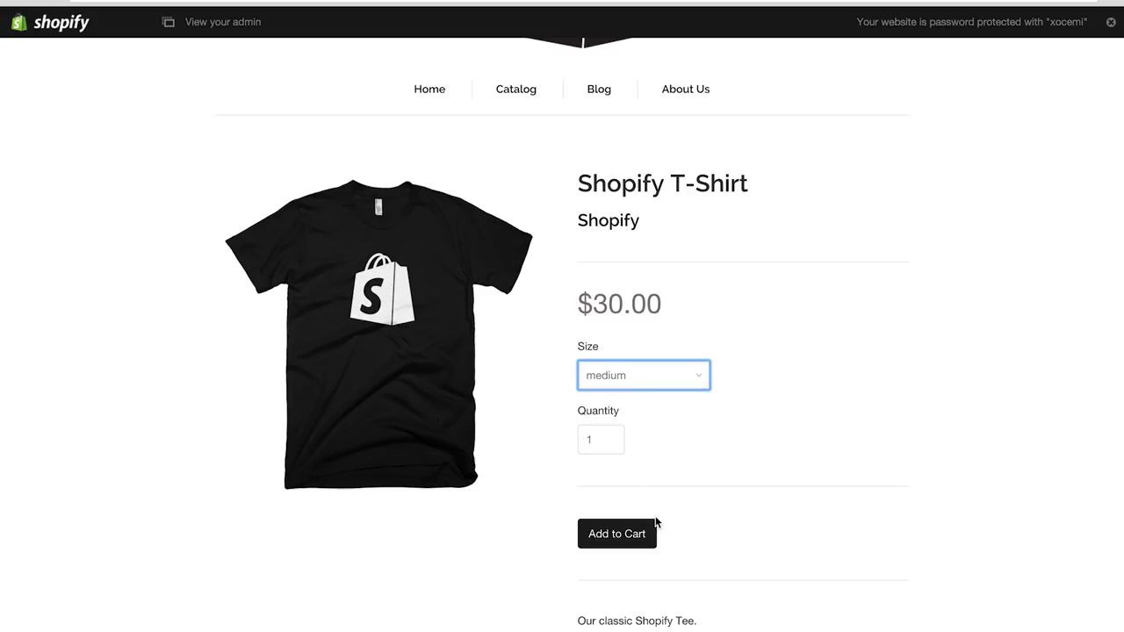
pyautogui.click(632, 540)
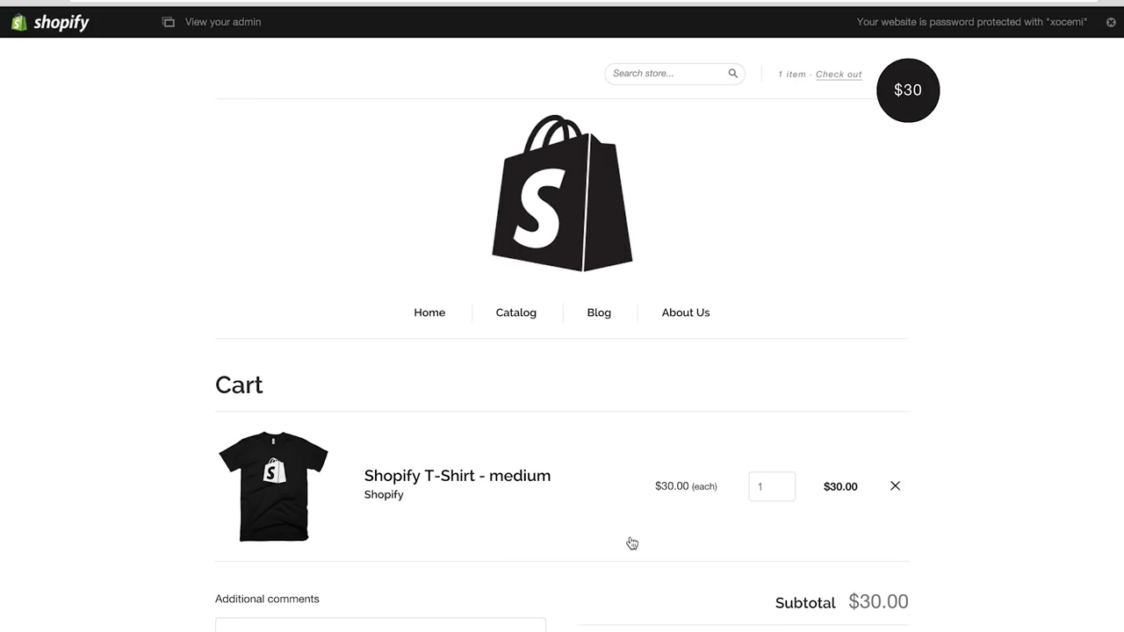
pyautogui.scroll(-3, 632, 542)
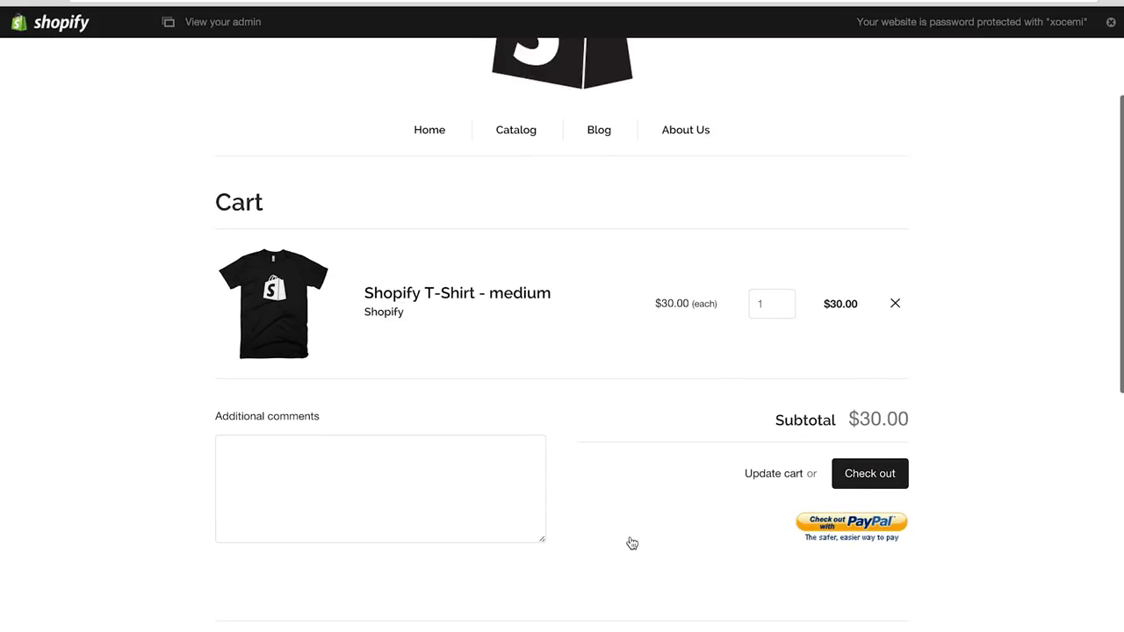
pyautogui.scroll(3, 632, 544)
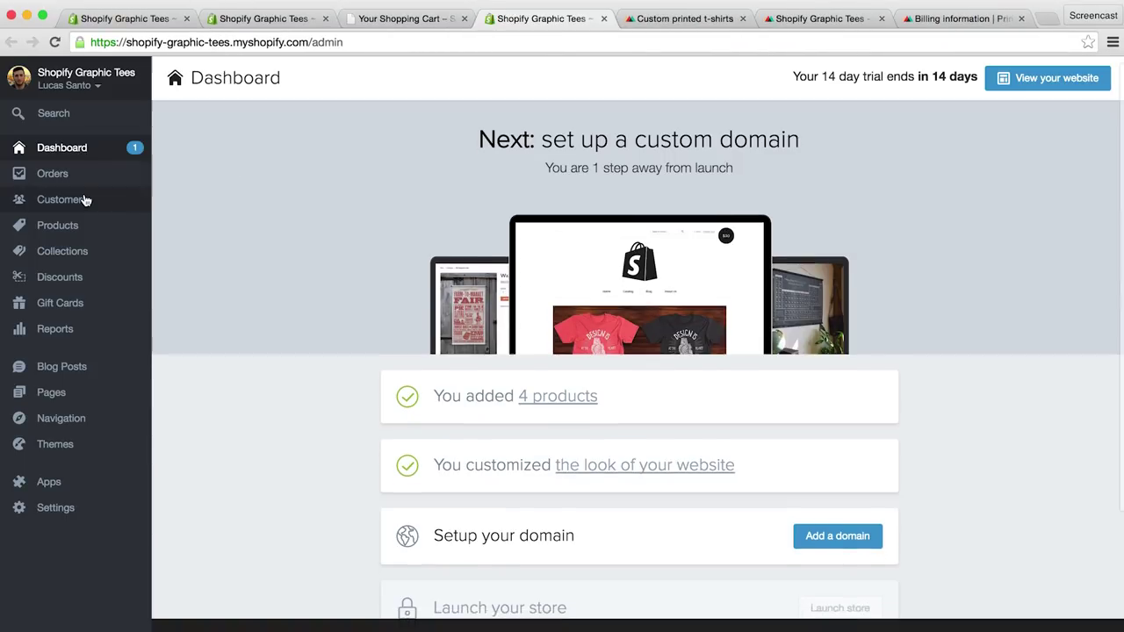
# Step: Check the Storefront password note in the store's General settings
pyautogui.scroll(-1, 85, 211)
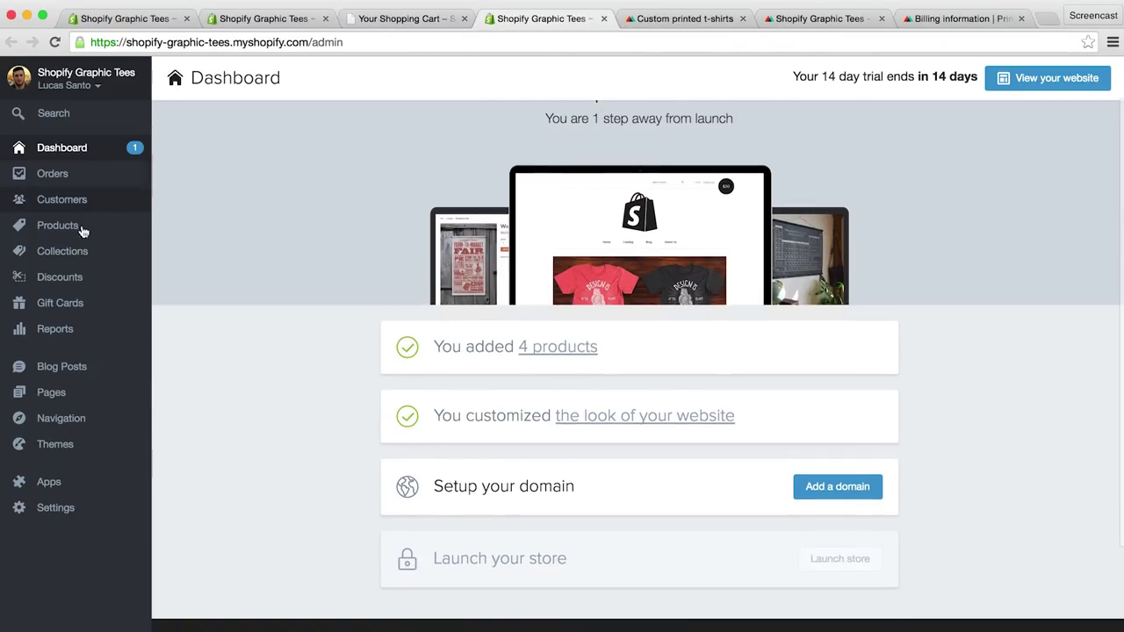
pyautogui.click(55, 509)
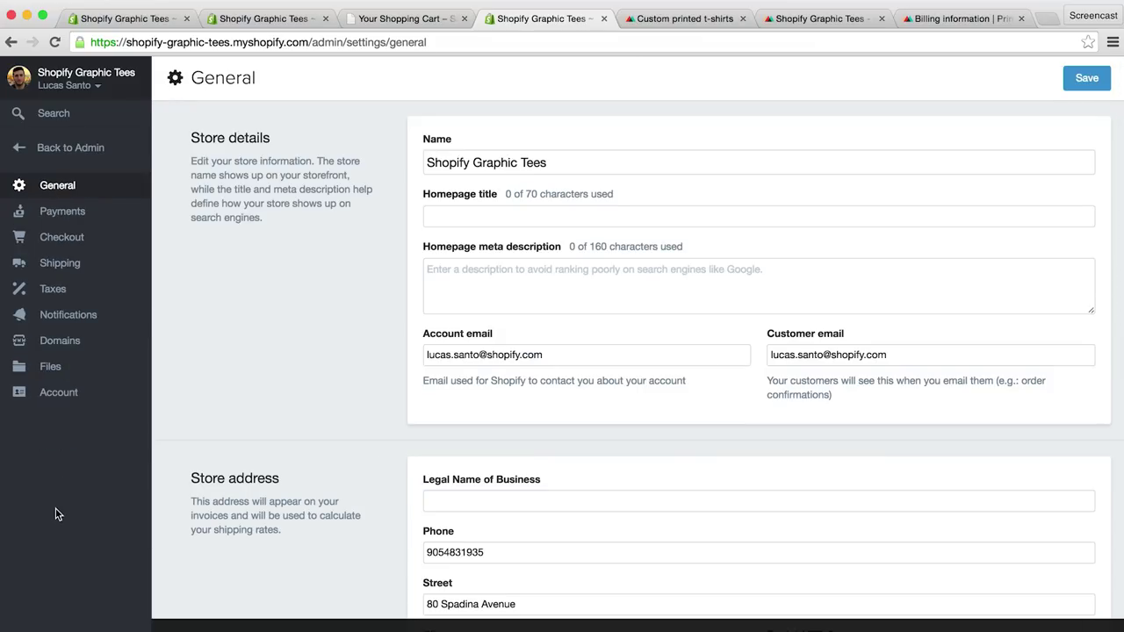
pyautogui.scroll(-10, 235, 392)
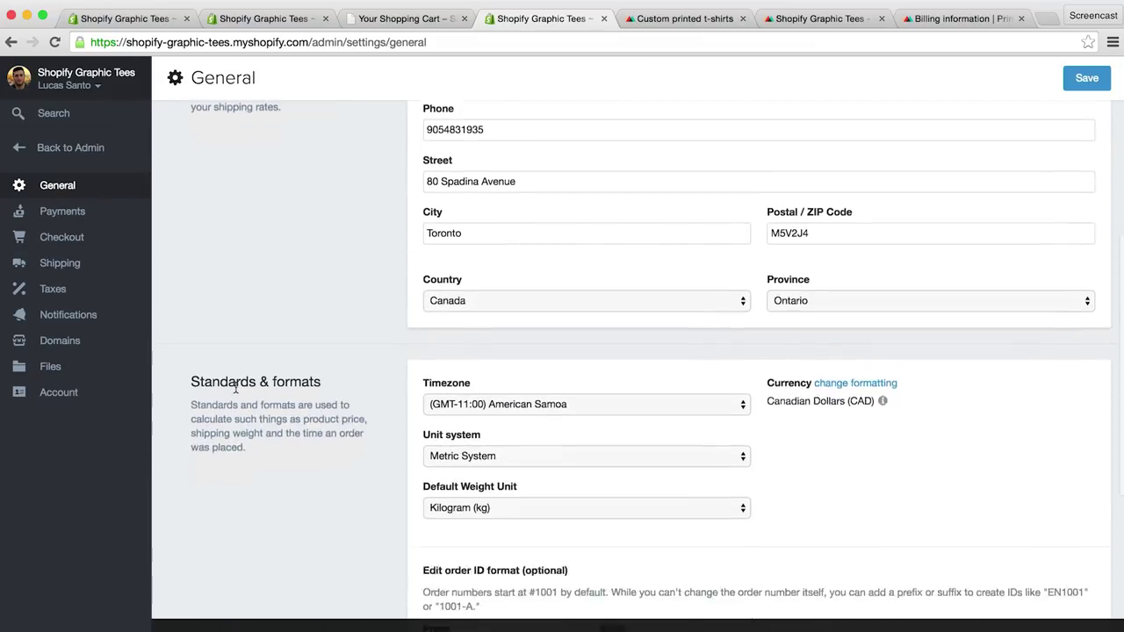
pyautogui.scroll(-5, 236, 391)
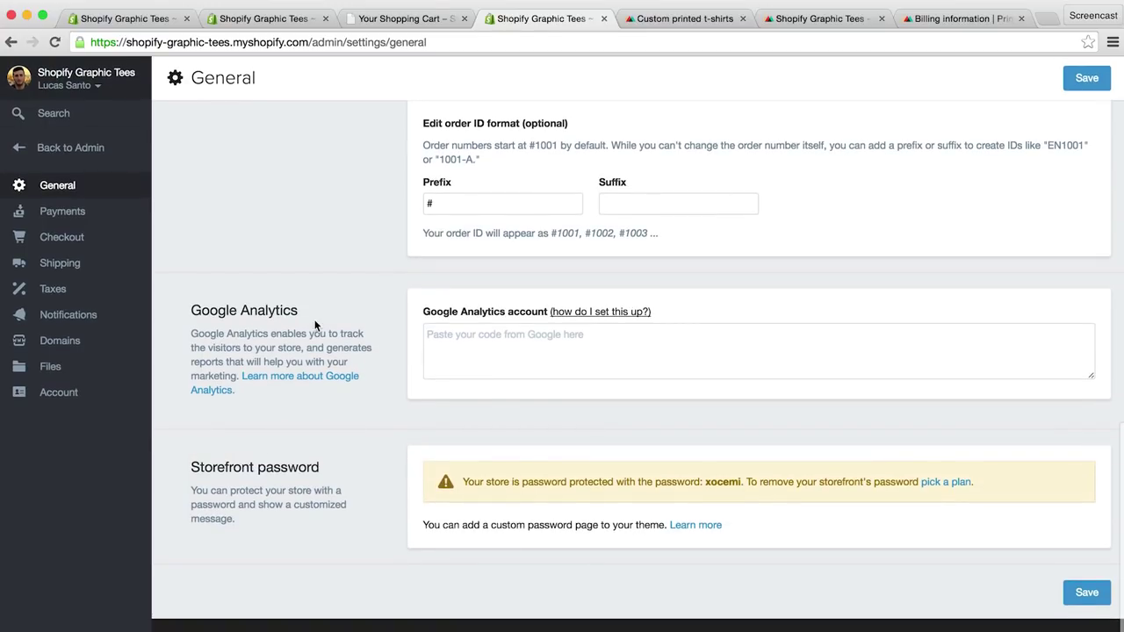
# Step: Return from the storefront cart to the homepage and start the shopify.com free-trial email field
pyautogui.click(402, 18)
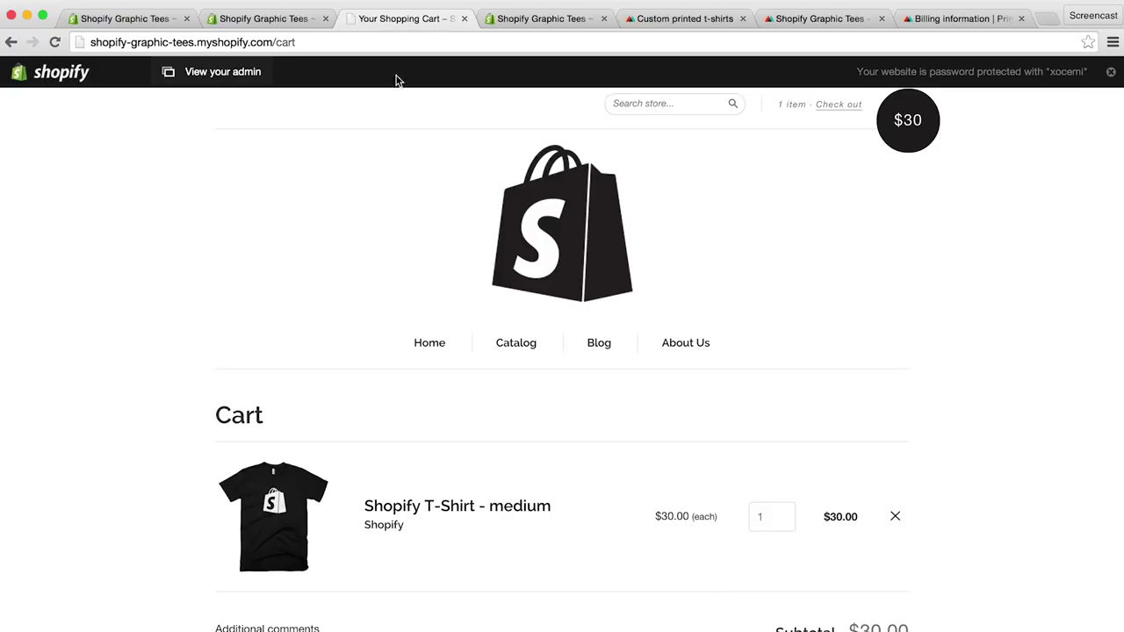
pyautogui.click(429, 345)
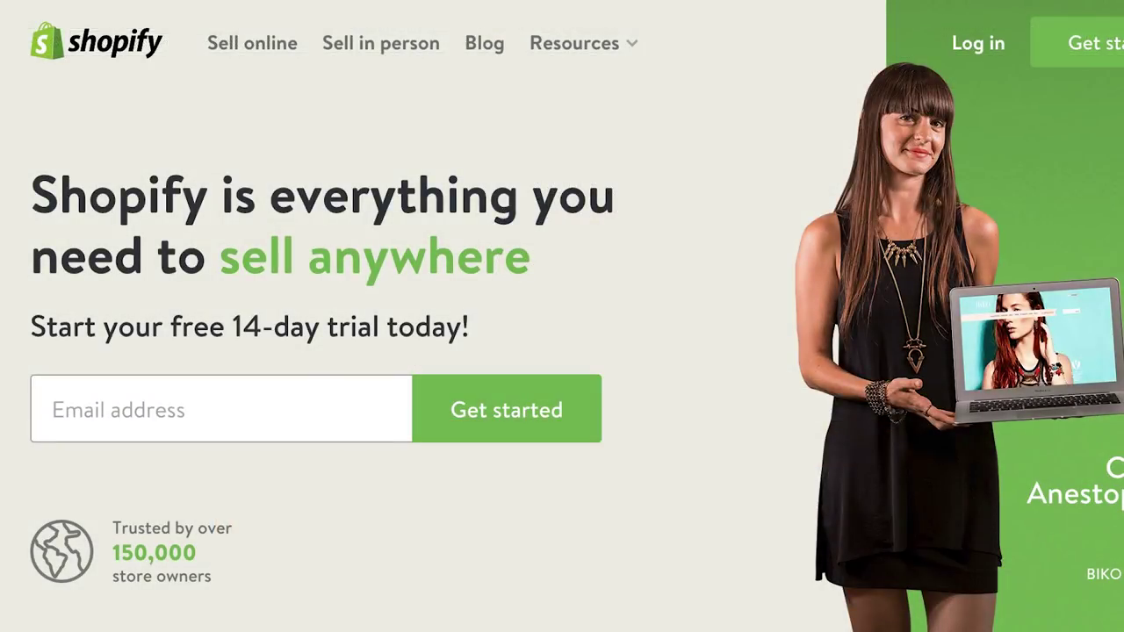
pyautogui.click(159, 417)
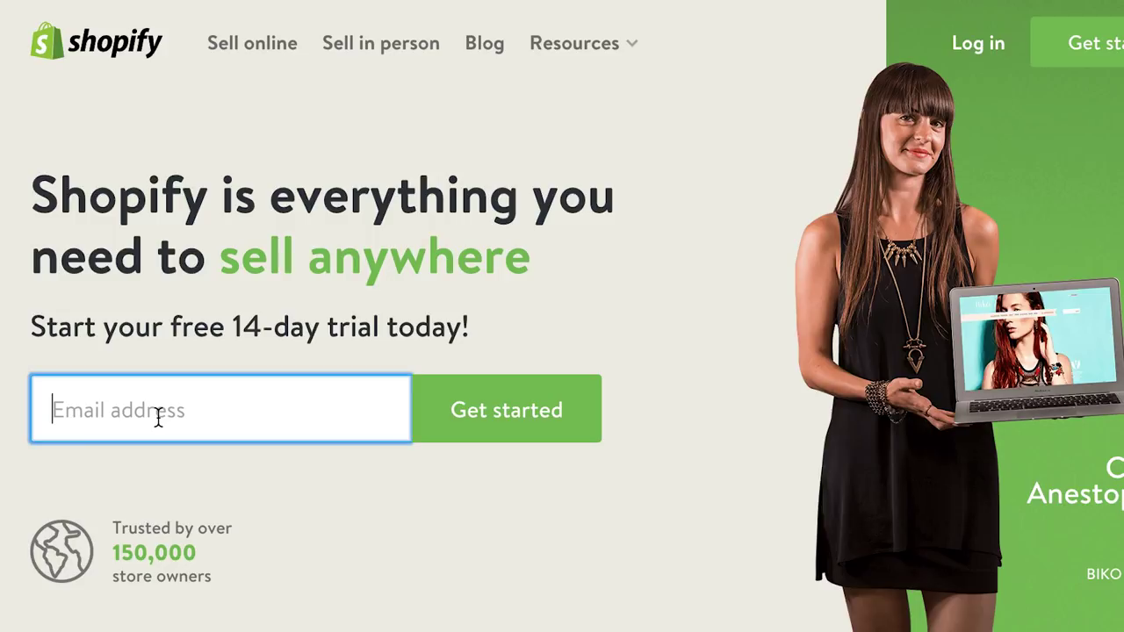